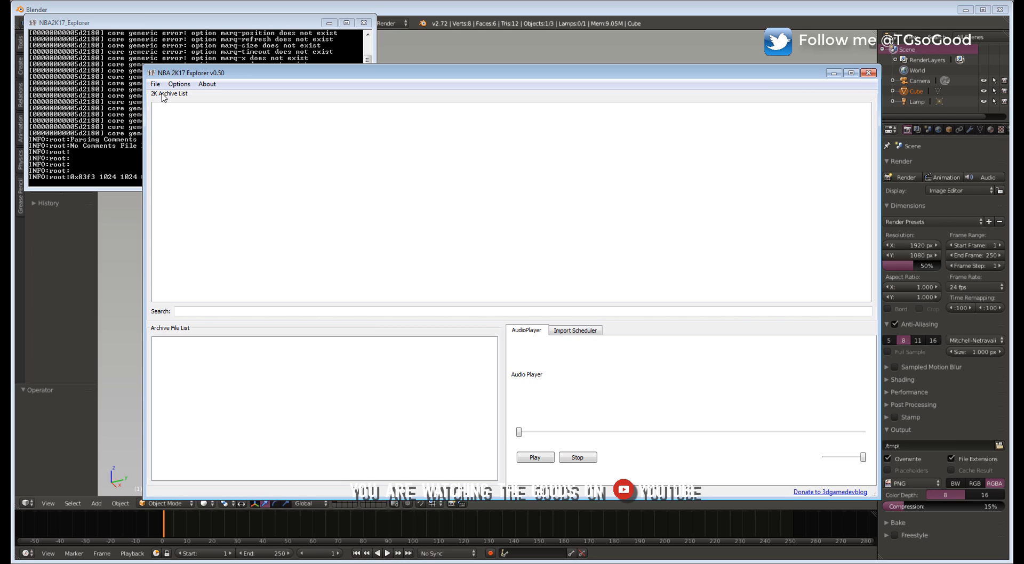
- Review the archives selected for loading in the NBA 2K17 Explorer preferences, and close the dialog and the program
click(184, 87)
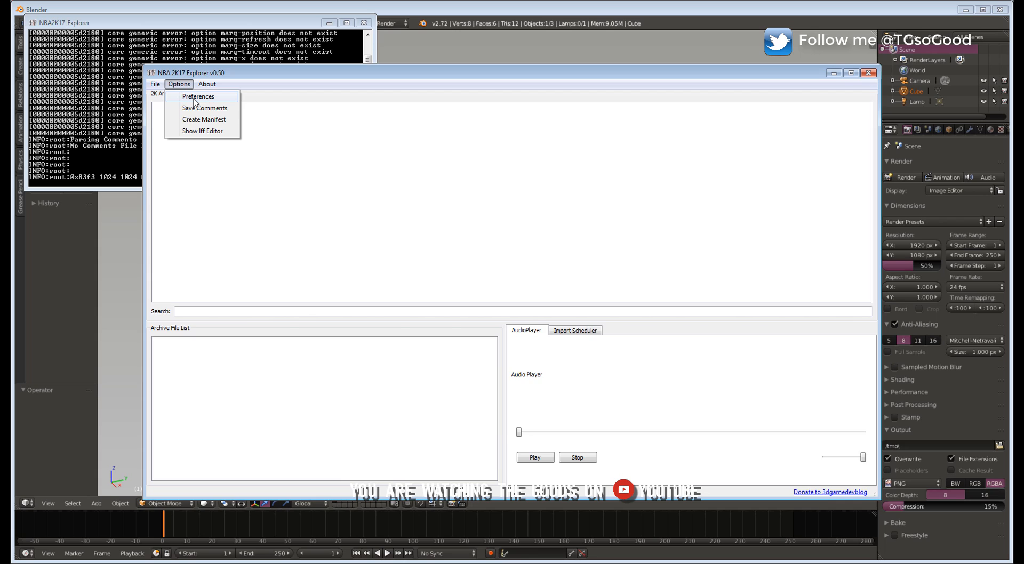
click(194, 99)
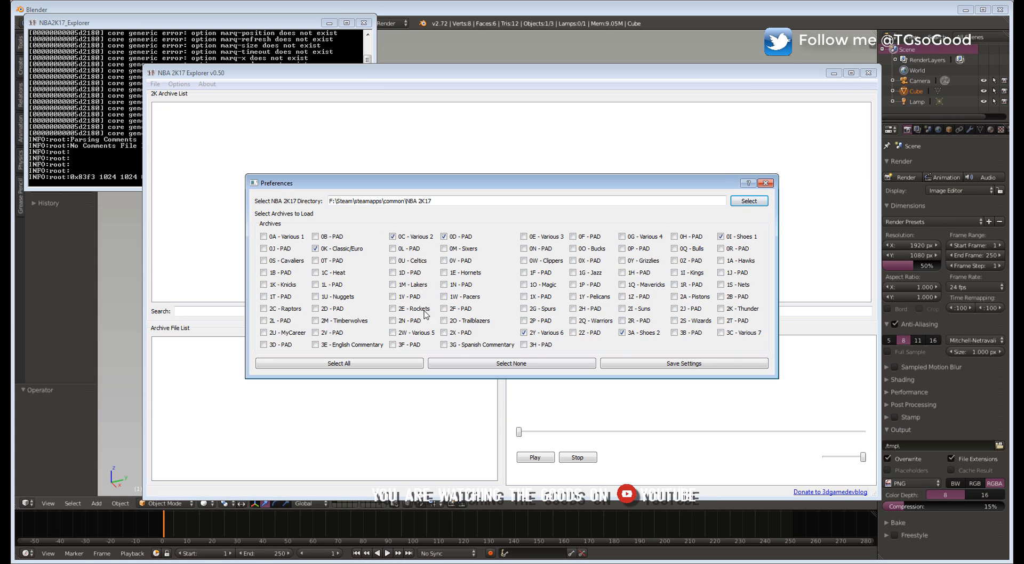
click(765, 183)
click(868, 72)
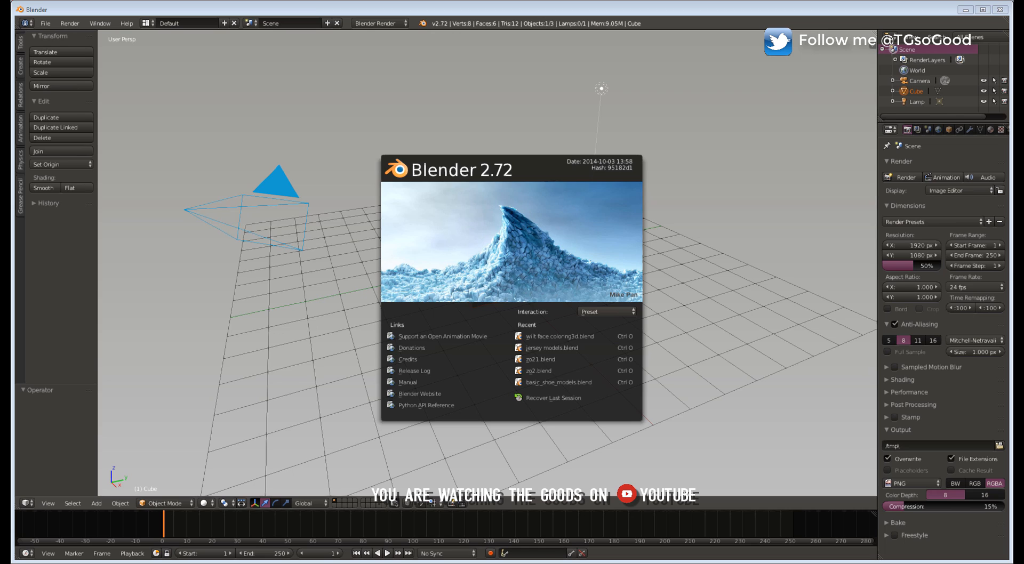
- Switch to Windows Explorer, open the CFs folder under 2K resources\2K17, and look through its face folders
key(alt+Tab)
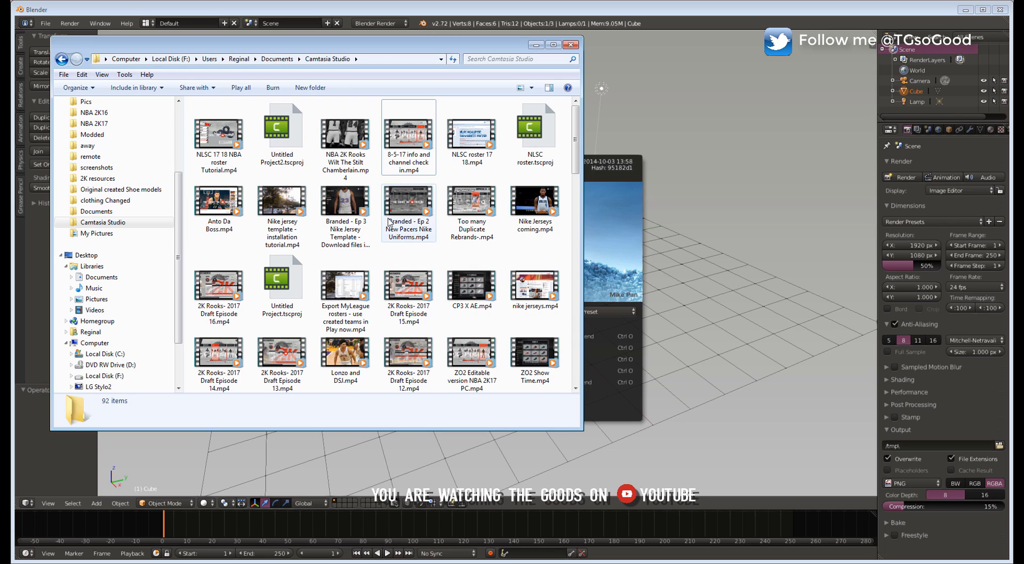
scroll(107, 235, up, 2)
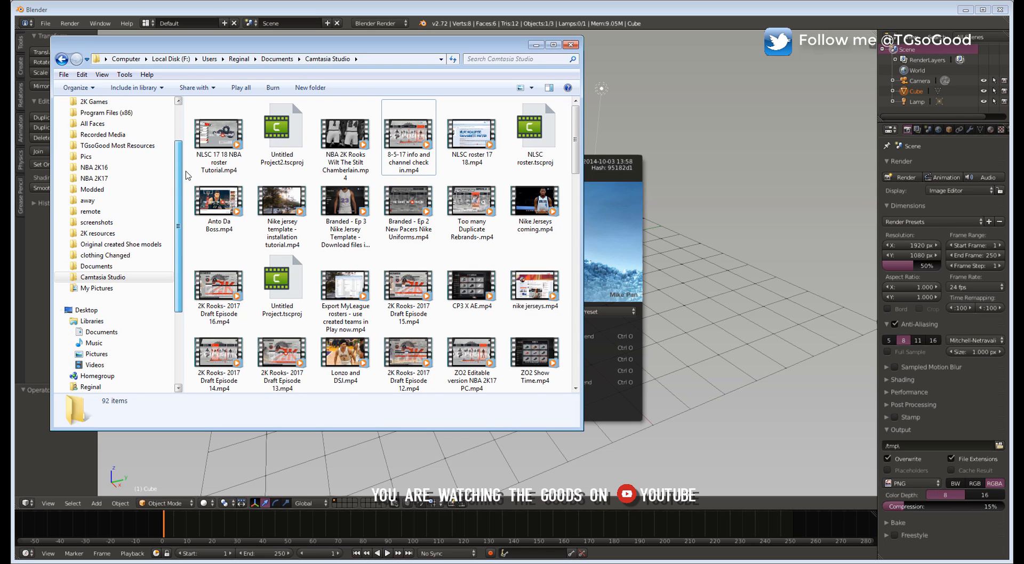
click(106, 236)
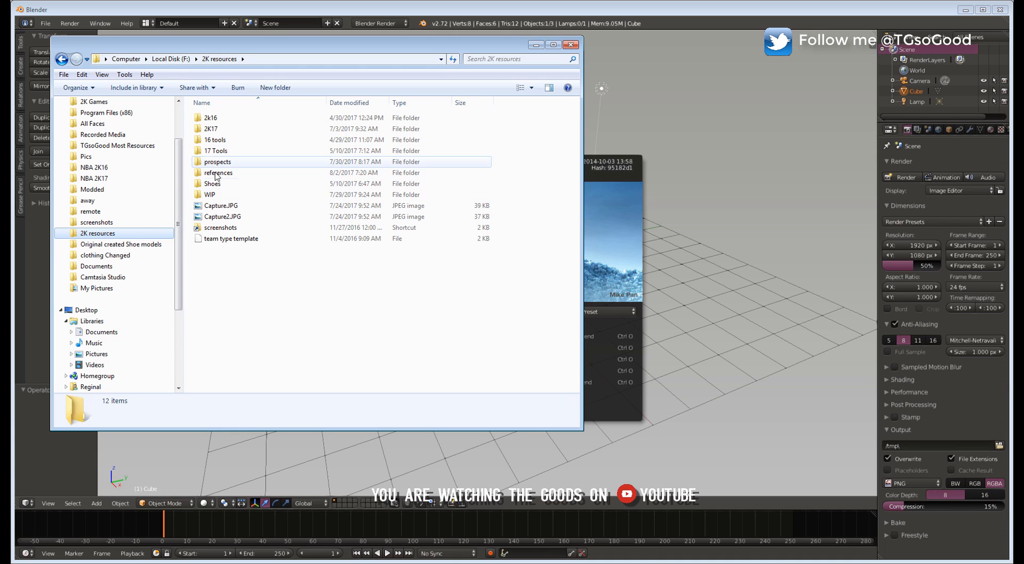
double_click(216, 132)
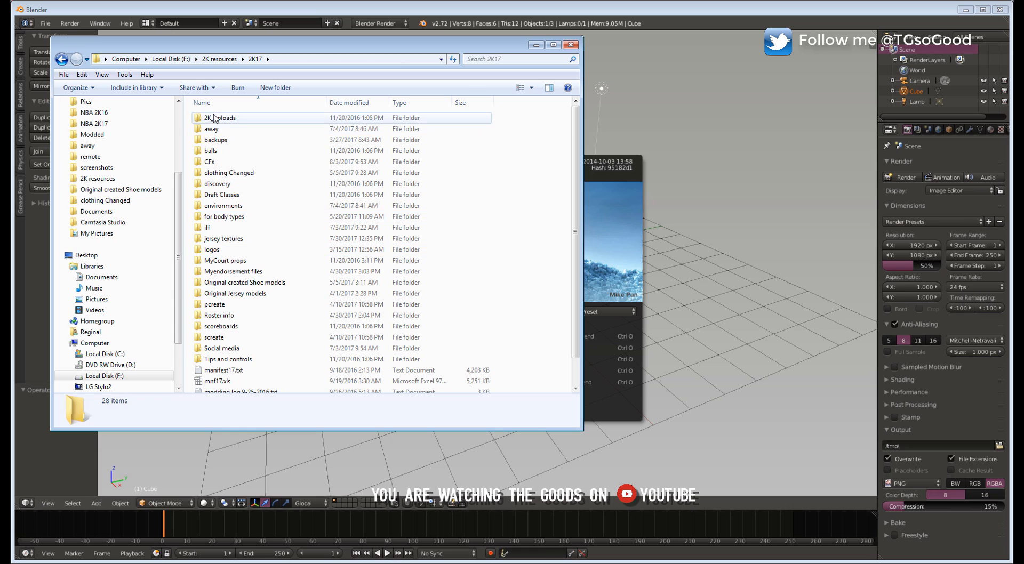
drag(575, 226, 576, 240)
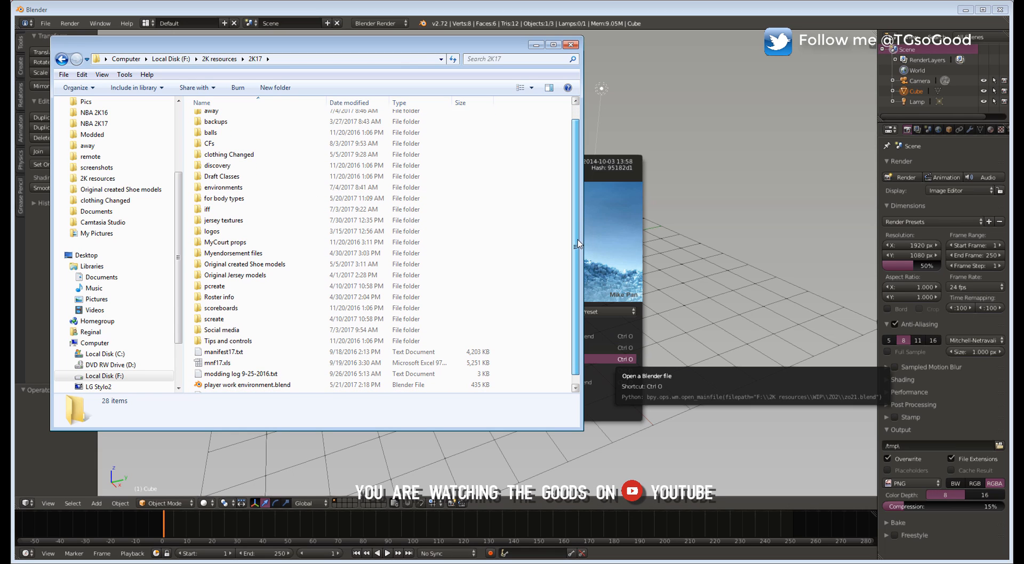
double_click(206, 146)
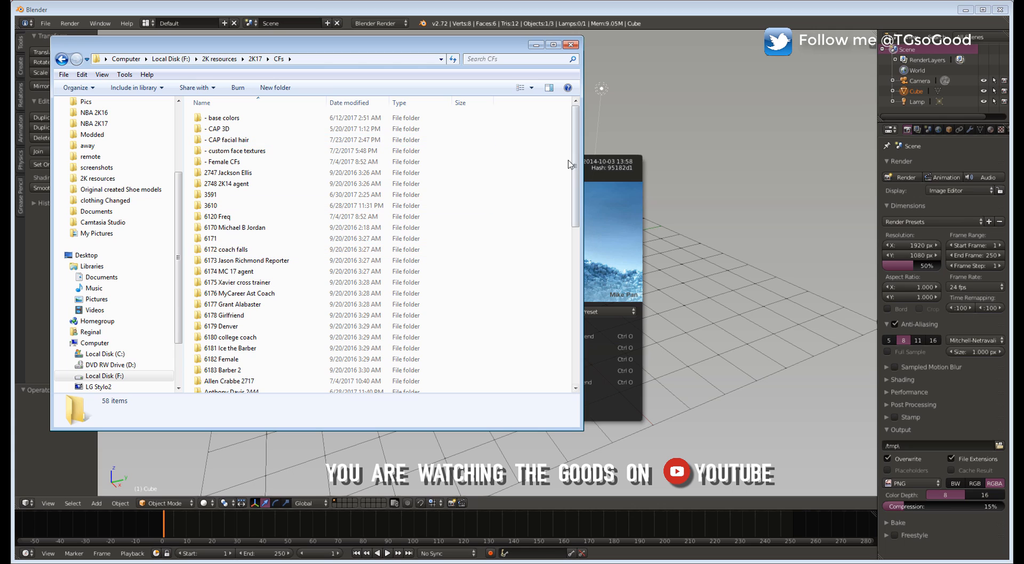
scroll(464, 160, down, 7)
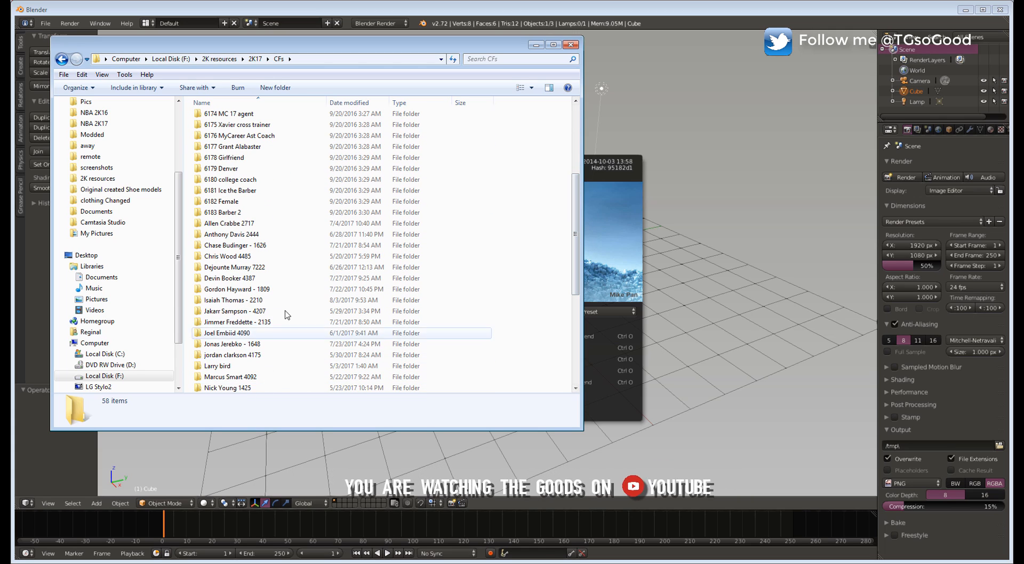
mouse_move(303, 294)
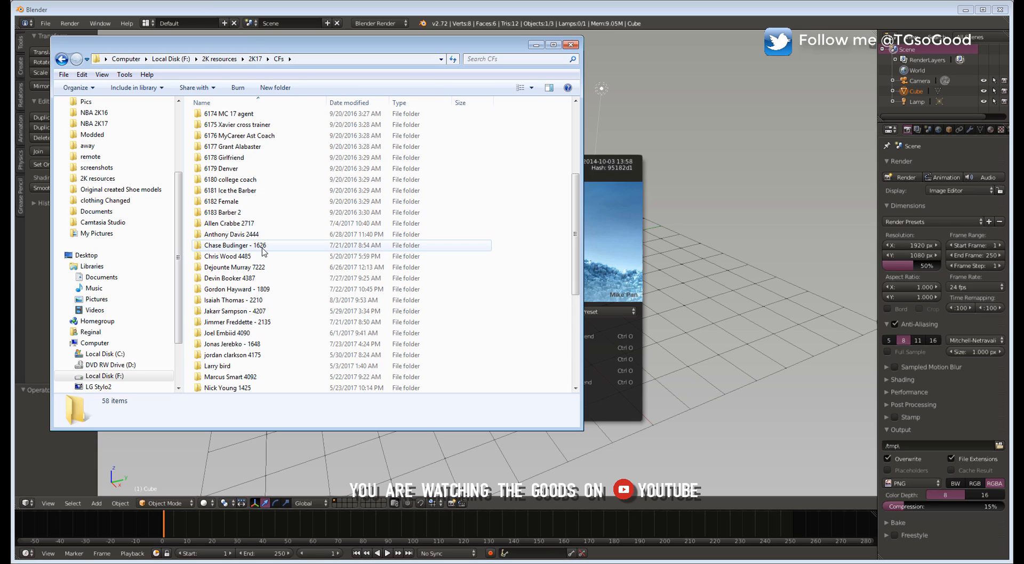
mouse_move(265, 252)
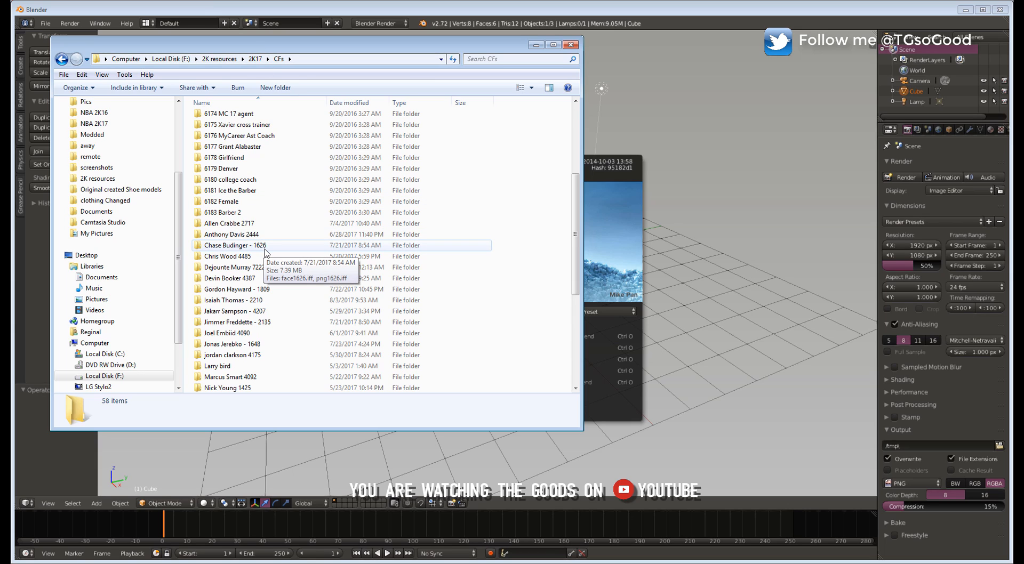
scroll(453, 296, down, 5)
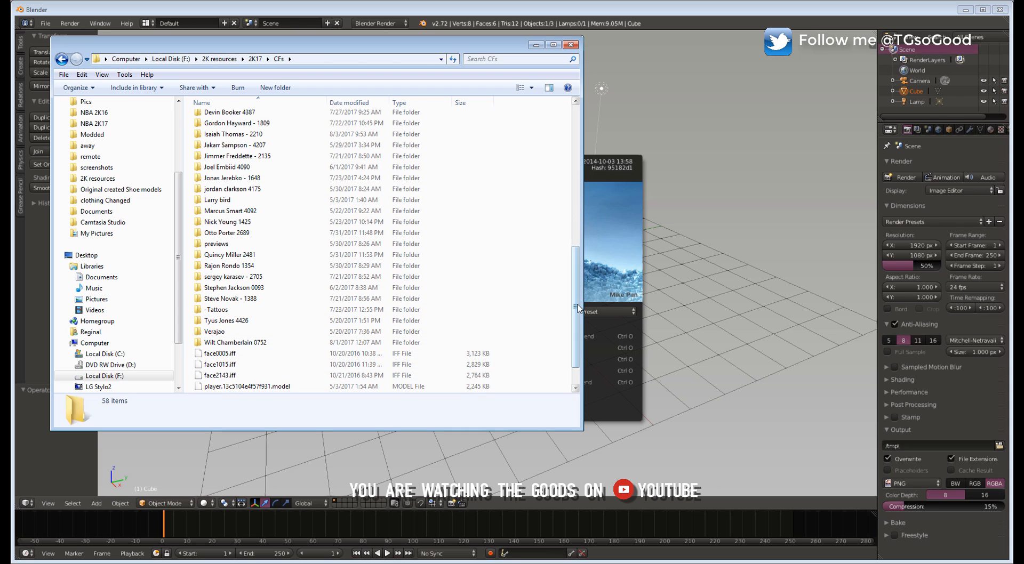
drag(576, 308, 574, 240)
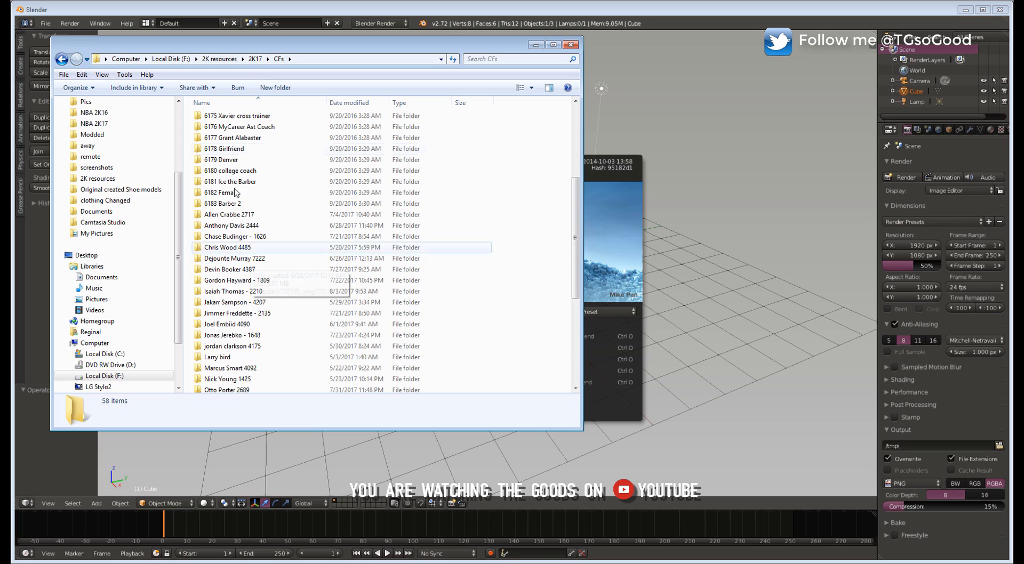
- Go back to the 2K resources folder and open its WIP\PNG iff subfolder
click(255, 59)
click(219, 58)
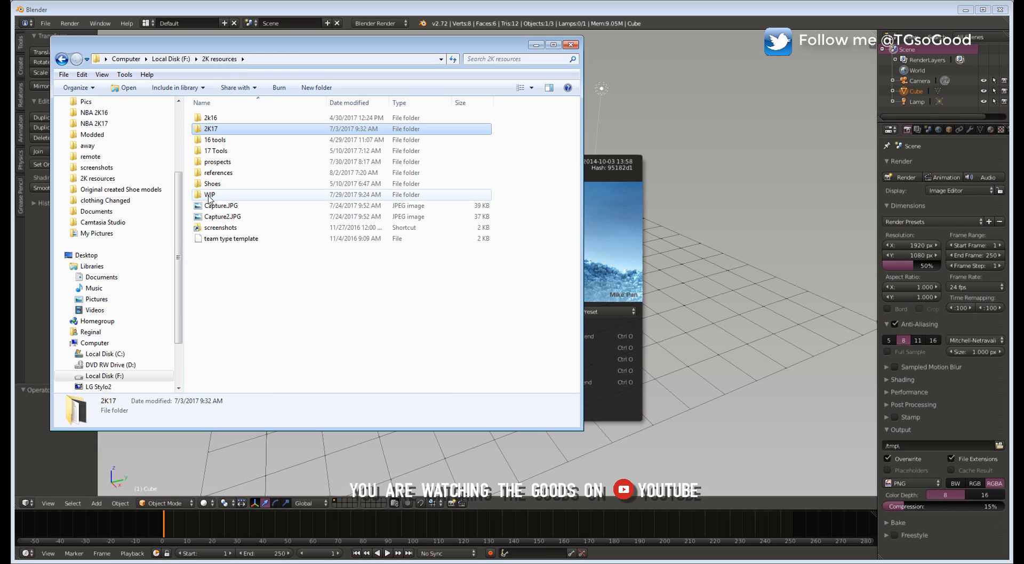
double_click(209, 194)
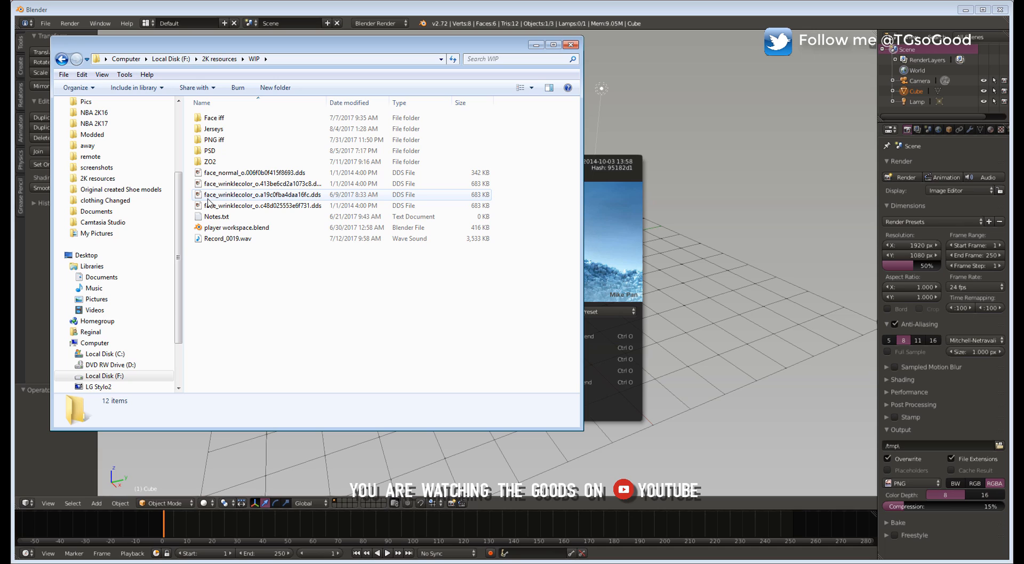
double_click(221, 140)
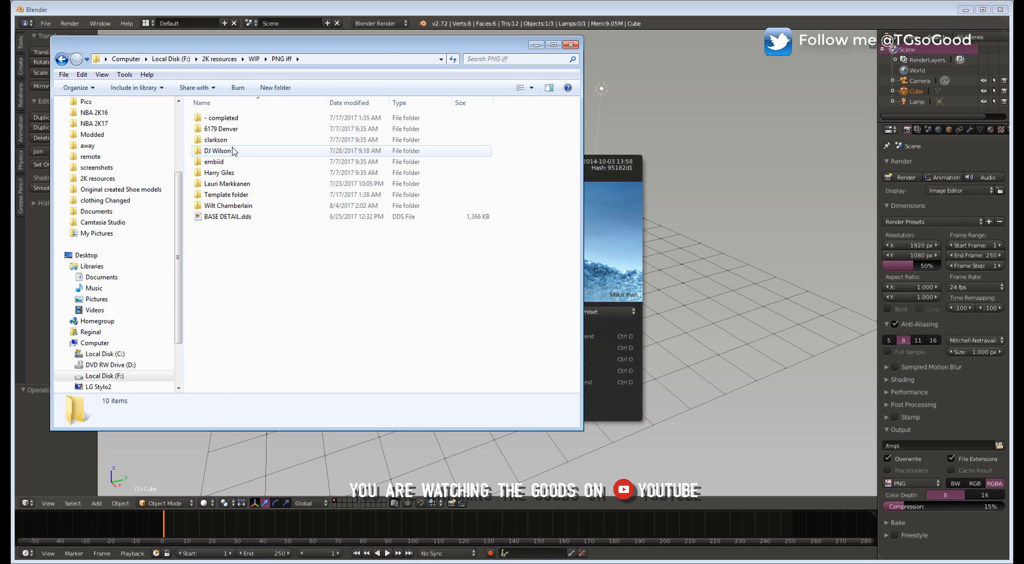
- Check the contents of the clarkson folder and return to the PNG iff folder
click(213, 142)
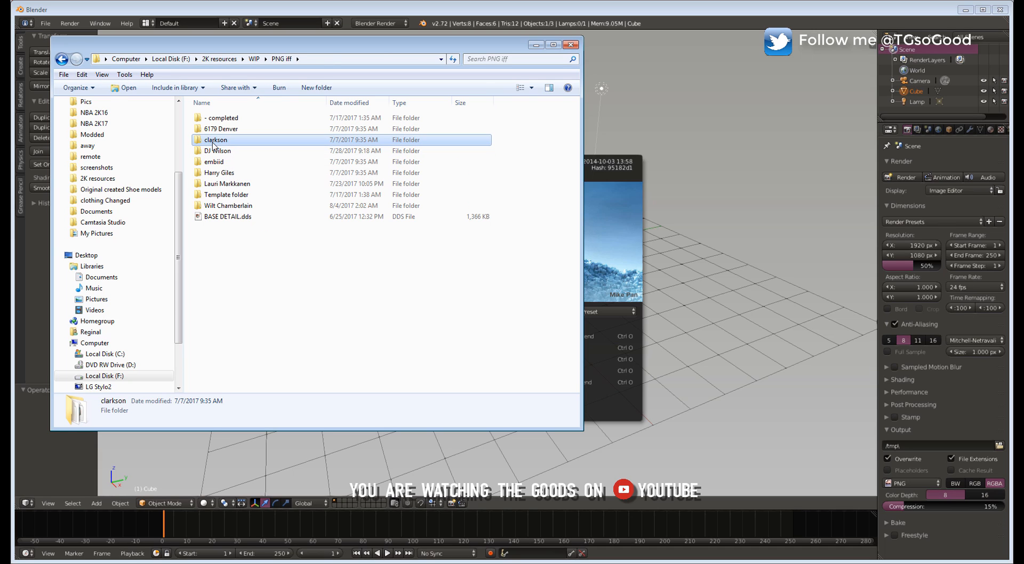
double_click(216, 142)
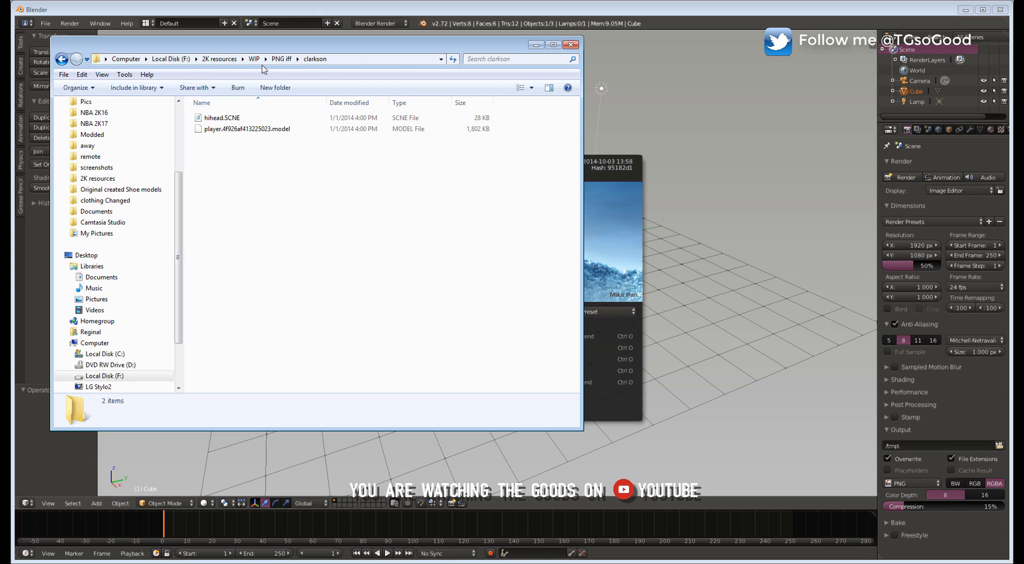
click(276, 59)
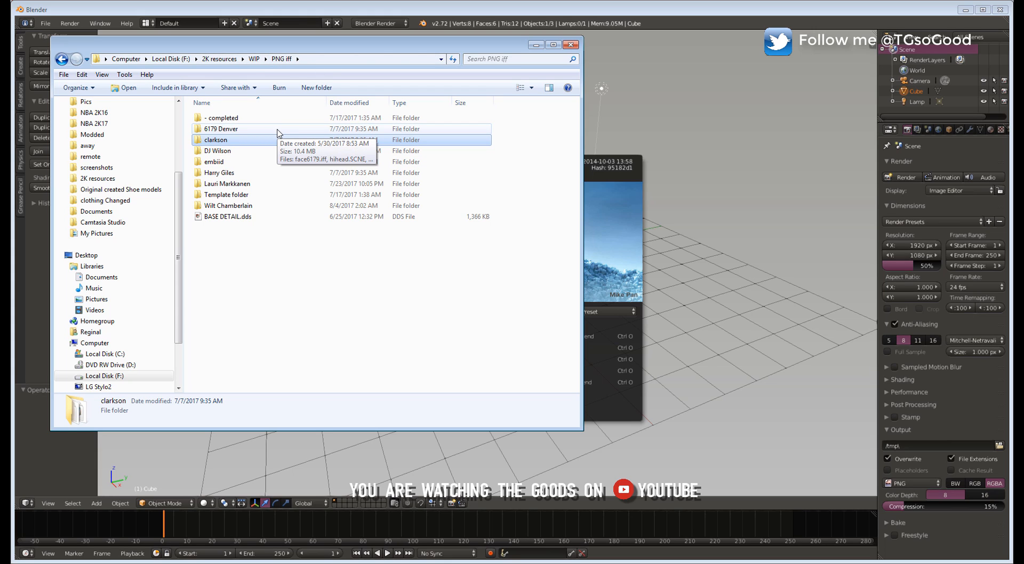
- Open the 6179 Denver folder, examine its scene and model files, and select png6179.iff
click(328, 132)
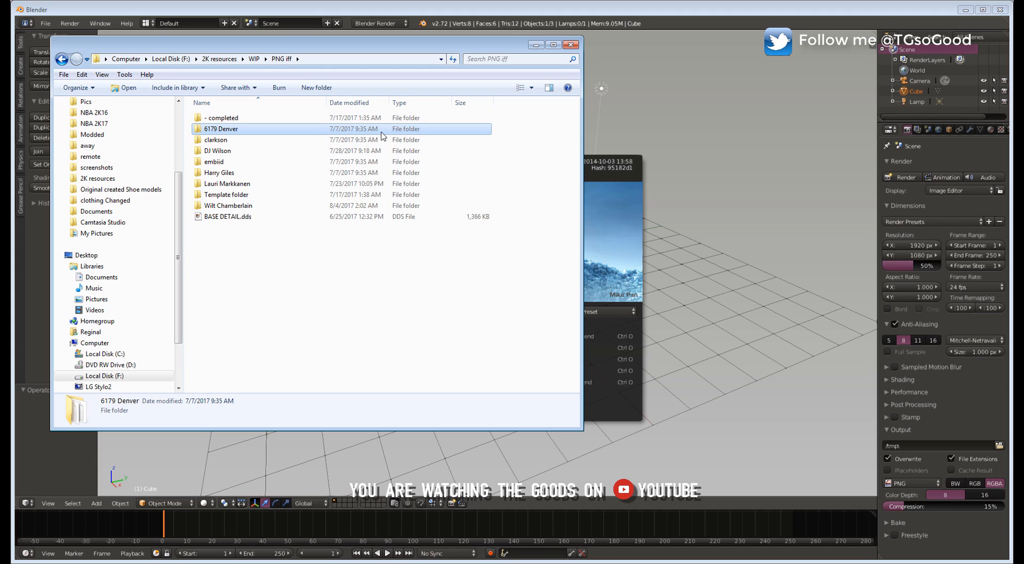
double_click(228, 130)
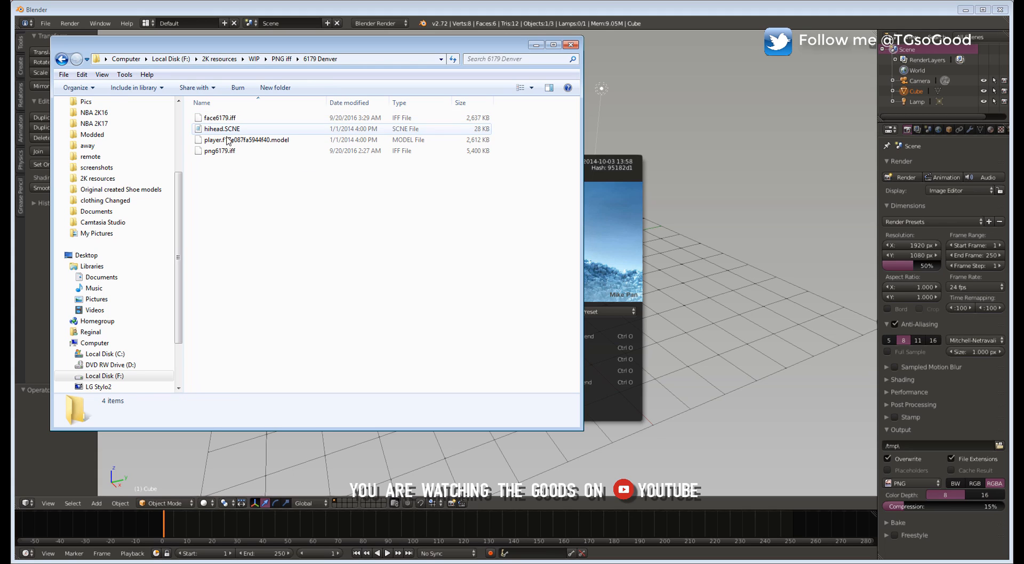
click(221, 152)
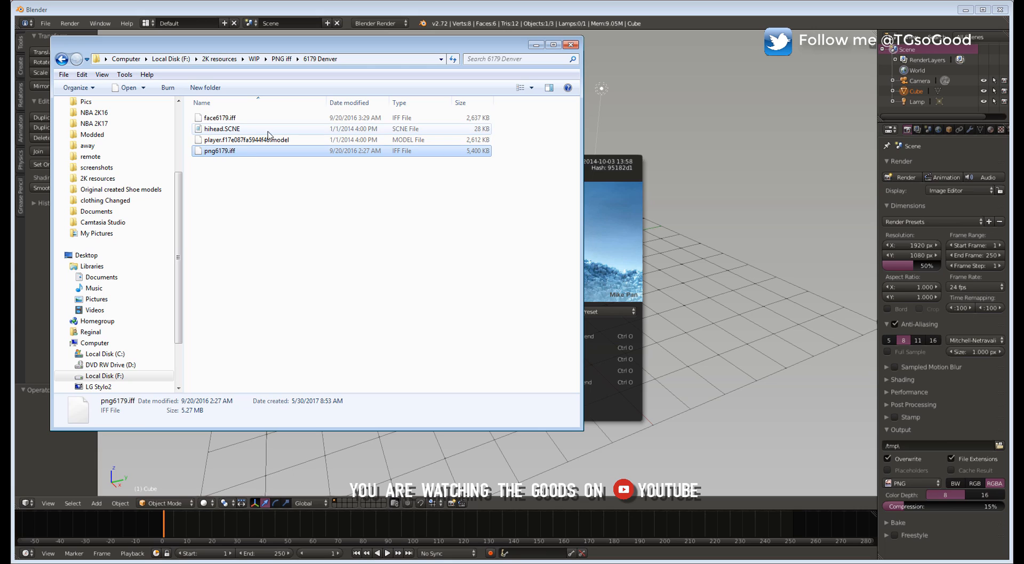
drag(215, 134, 300, 147)
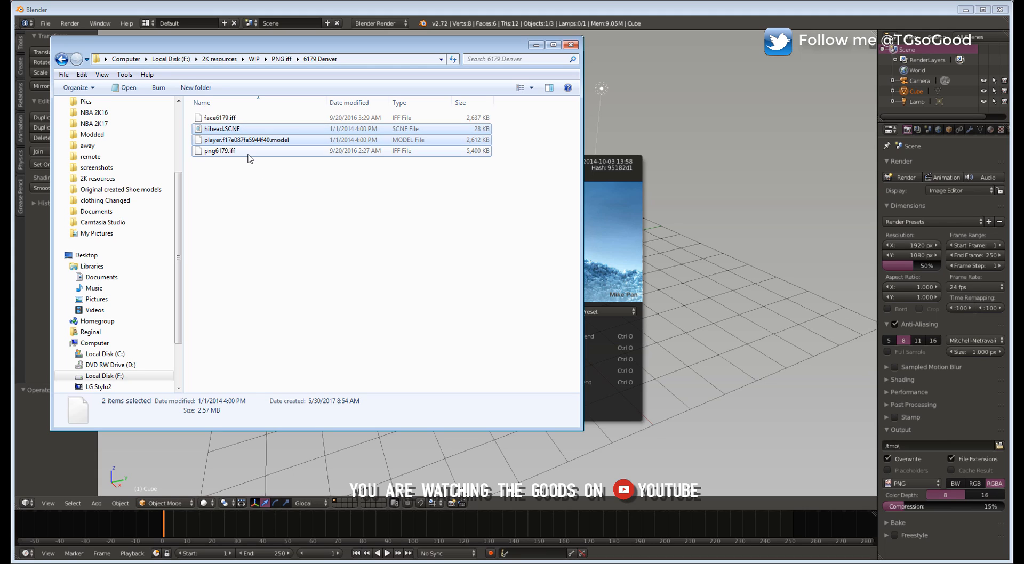
click(219, 152)
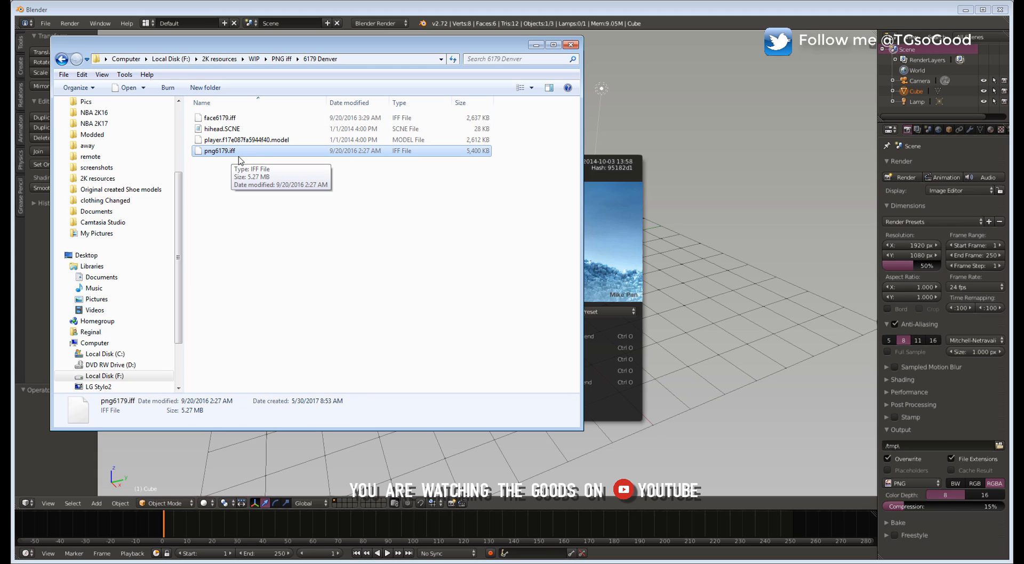
- Copy the full path of the 6179 Denver folder
click(354, 59)
right_click(185, 60)
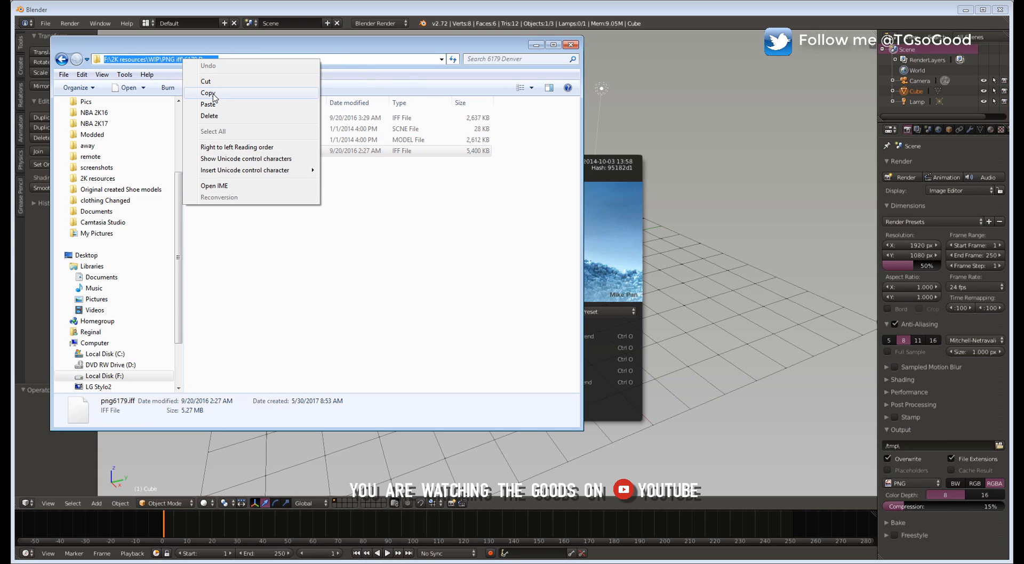
click(216, 96)
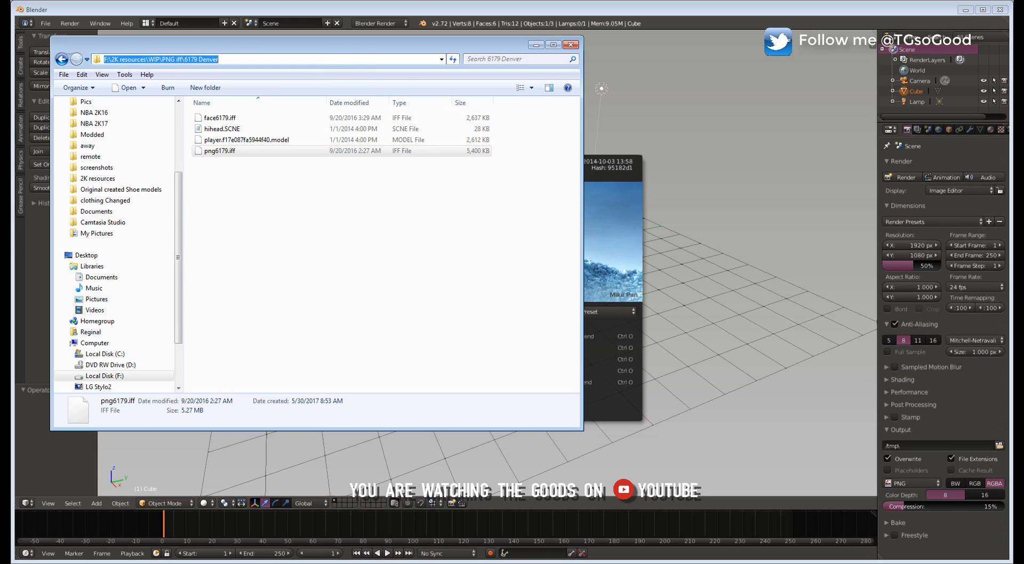
- Switch to 7-Zip File Manager, leave the open archive, and move the window into full view beside the folder window
key(alt+Tab)
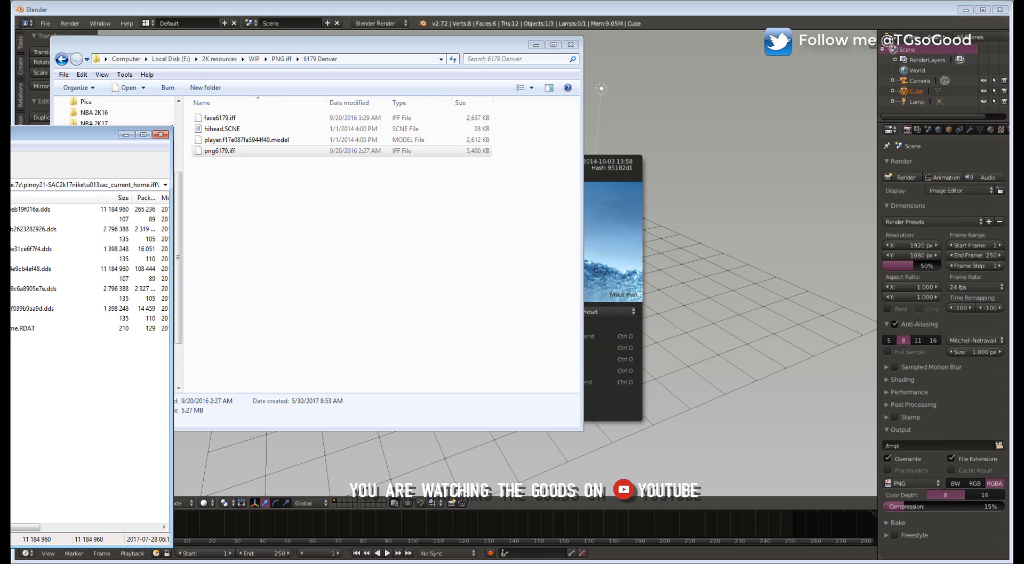
drag(64, 134, 48, 140)
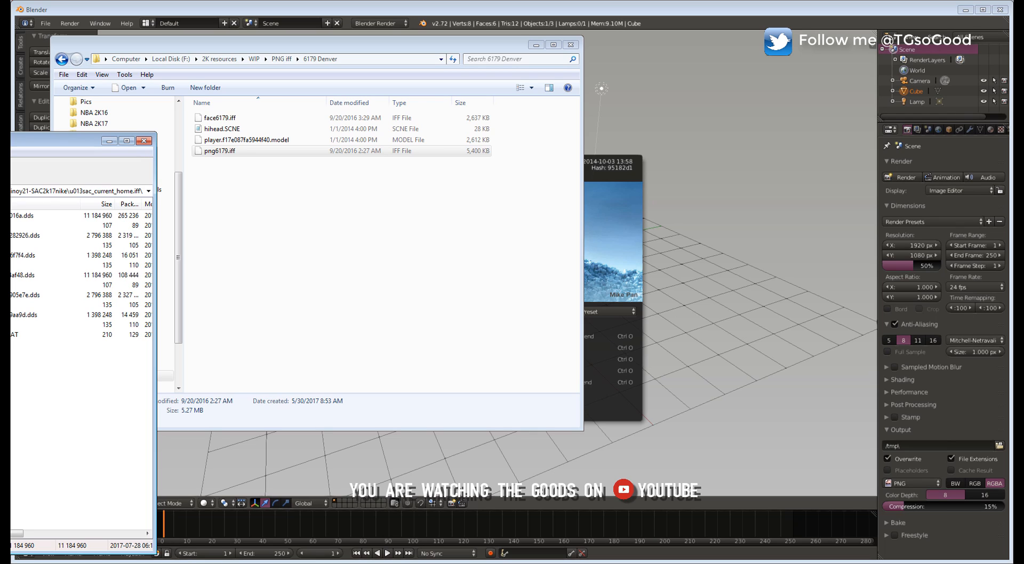
key(BackSpace)
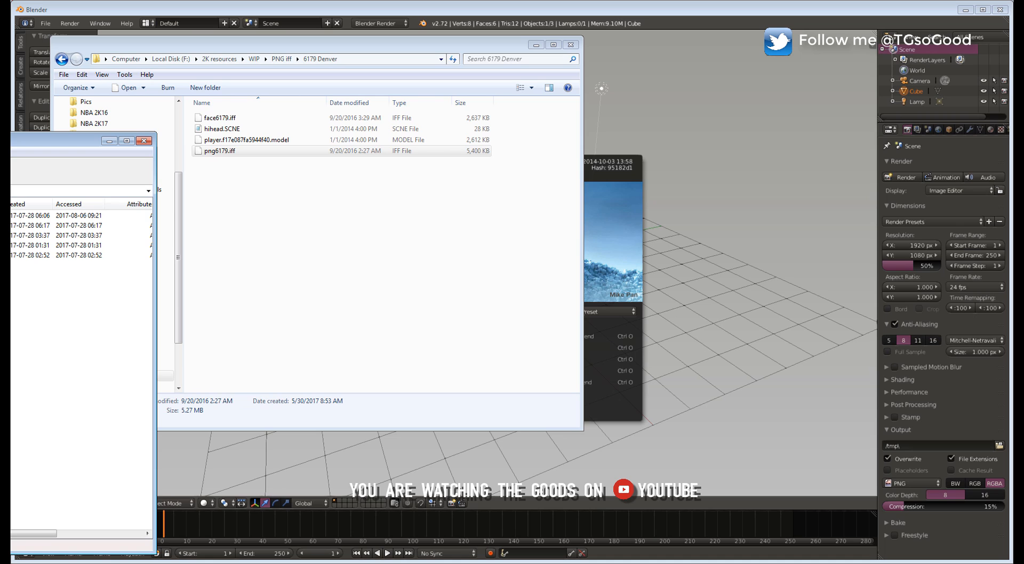
drag(12, 141, 687, 55)
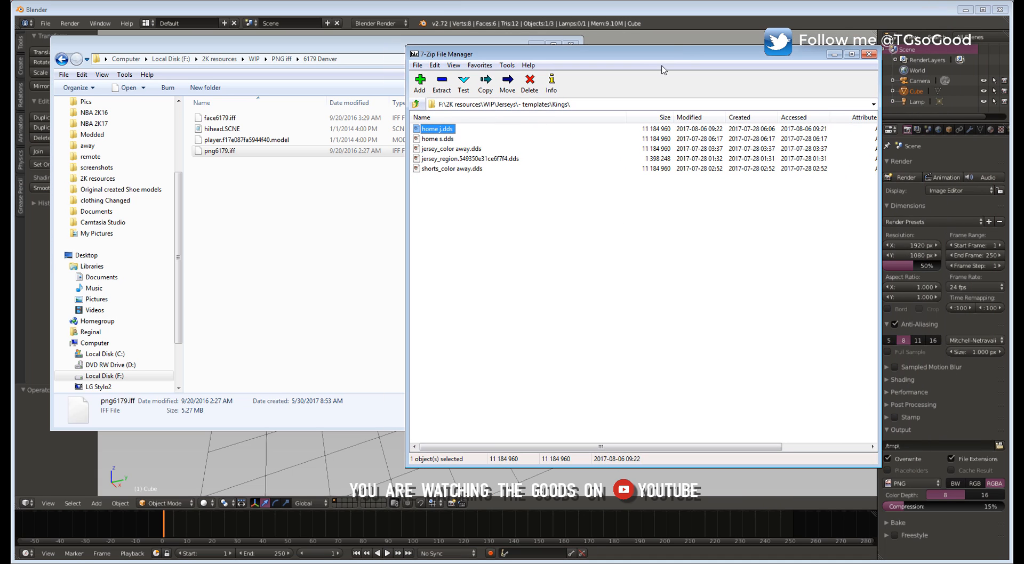
click(584, 103)
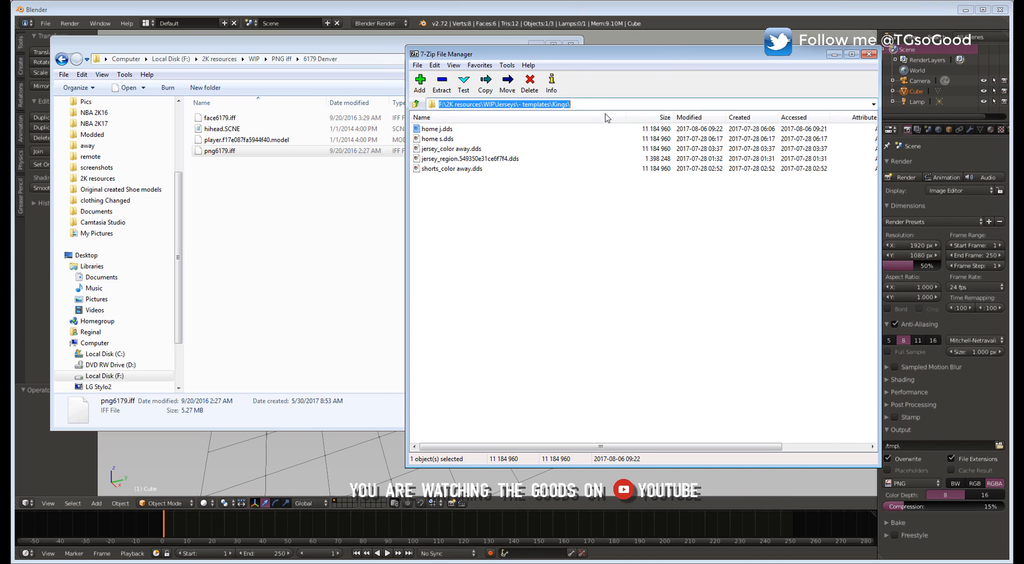
- Copy the full path of the 6179 Denver folder and open that location in 7-Zip File Manager
drag(372, 52, 371, 55)
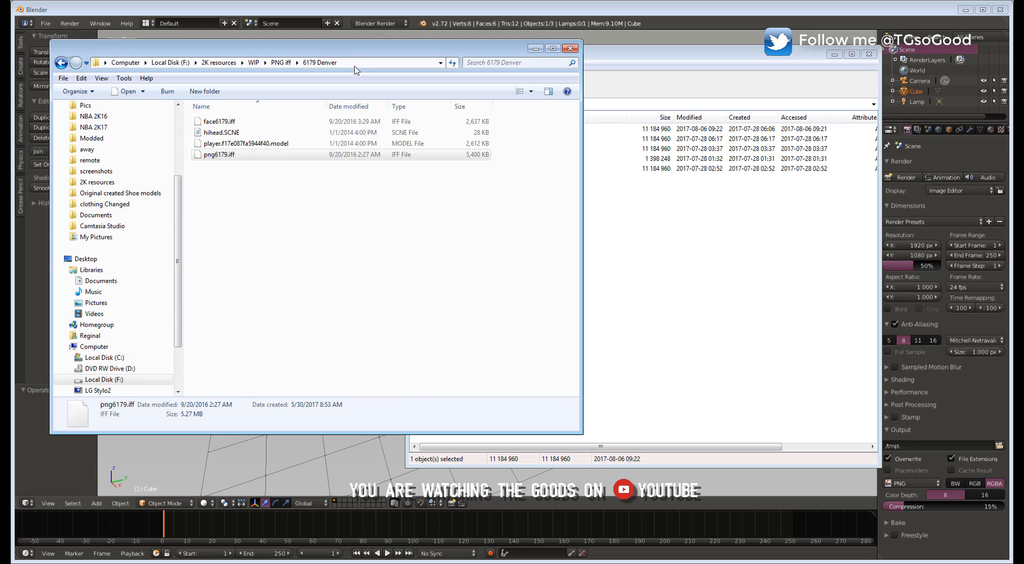
click(354, 66)
key(ctrl+c)
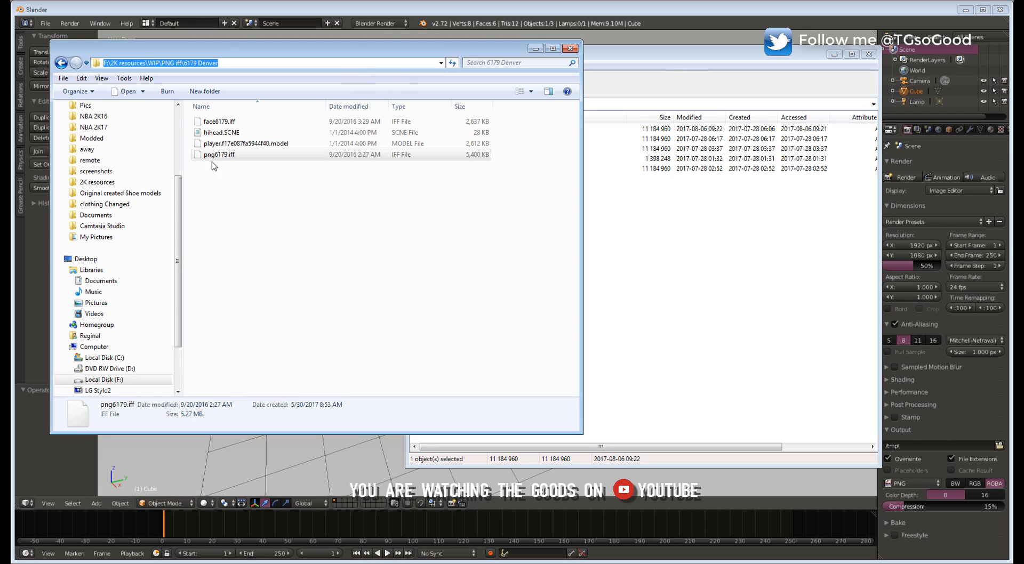
click(637, 104)
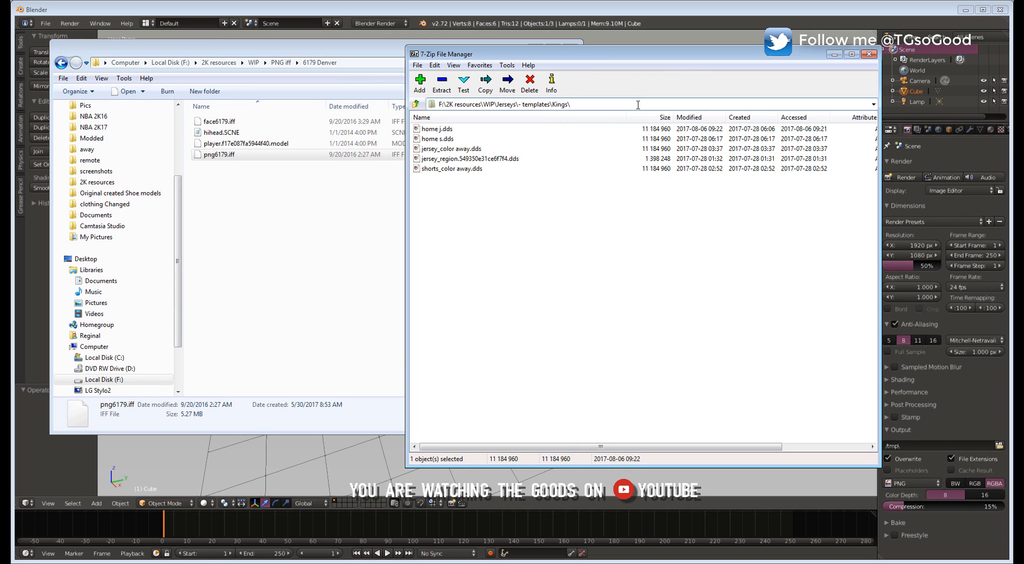
key(ctrl+a)
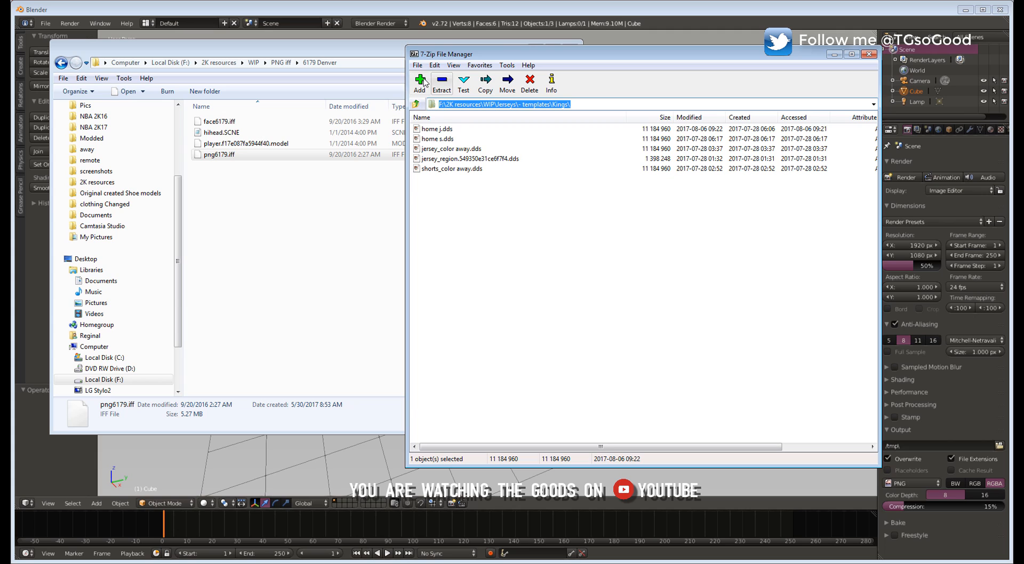
key(ctrl+v)
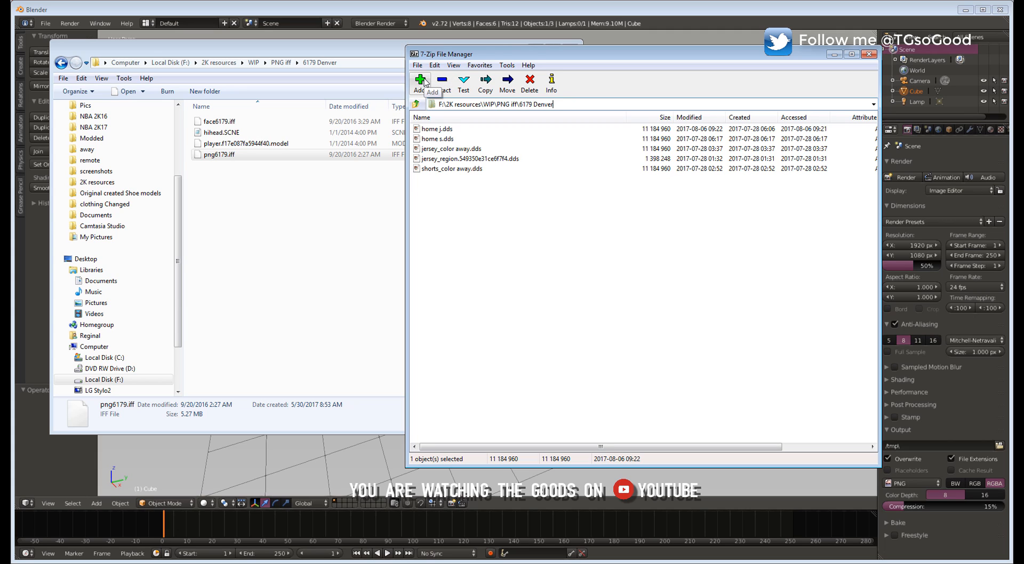
key(Return)
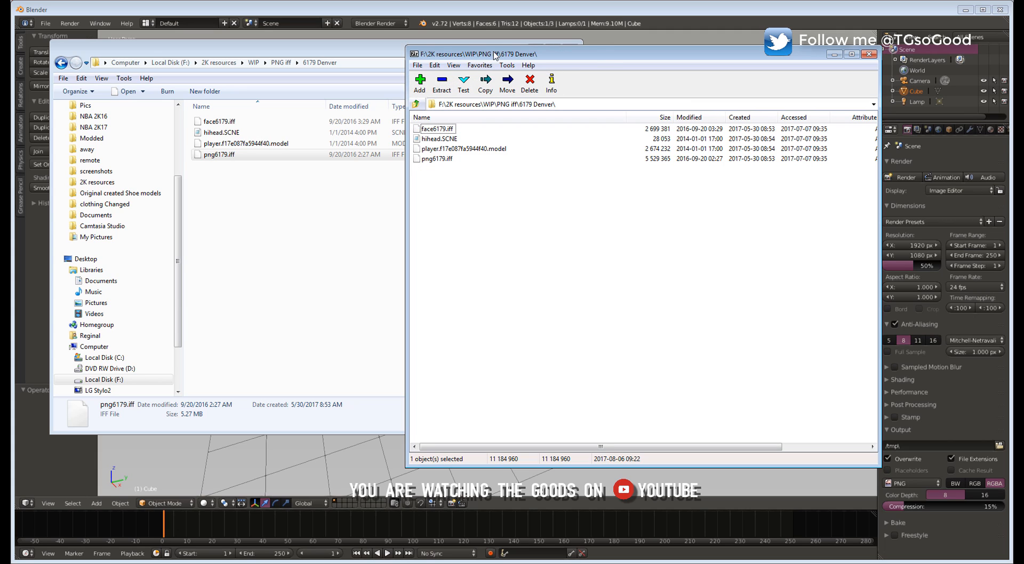
- Return to the 7-Zip window and restore it to a smaller size in the middle of the desktop
key(alt+Tab)
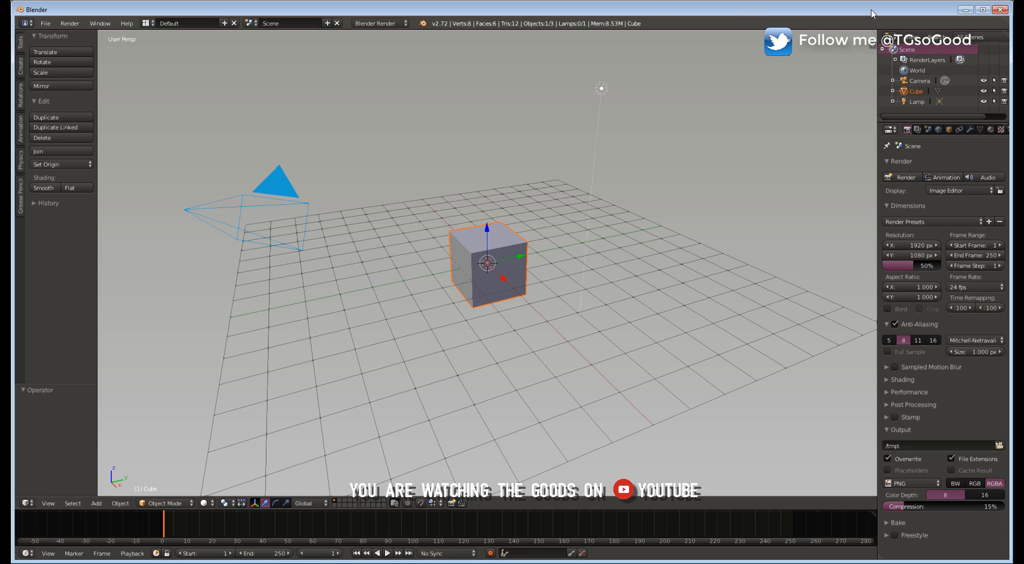
key(alt+Tab)
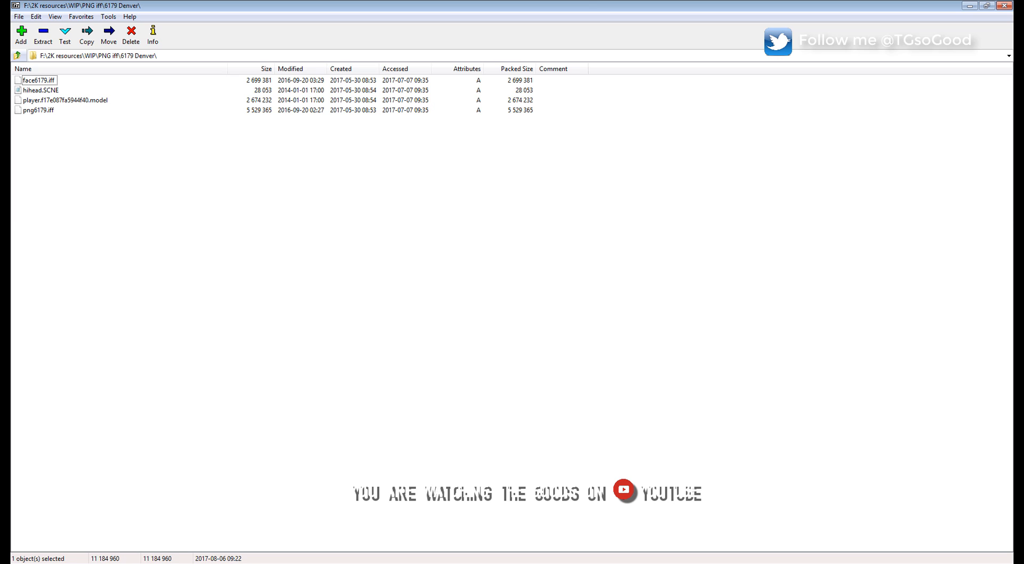
double_click(609, 5)
mouse_move(509, 49)
mouse_down()
mouse_move(612, 75)
mouse_move(545, 74)
mouse_move(502, 59)
mouse_up()
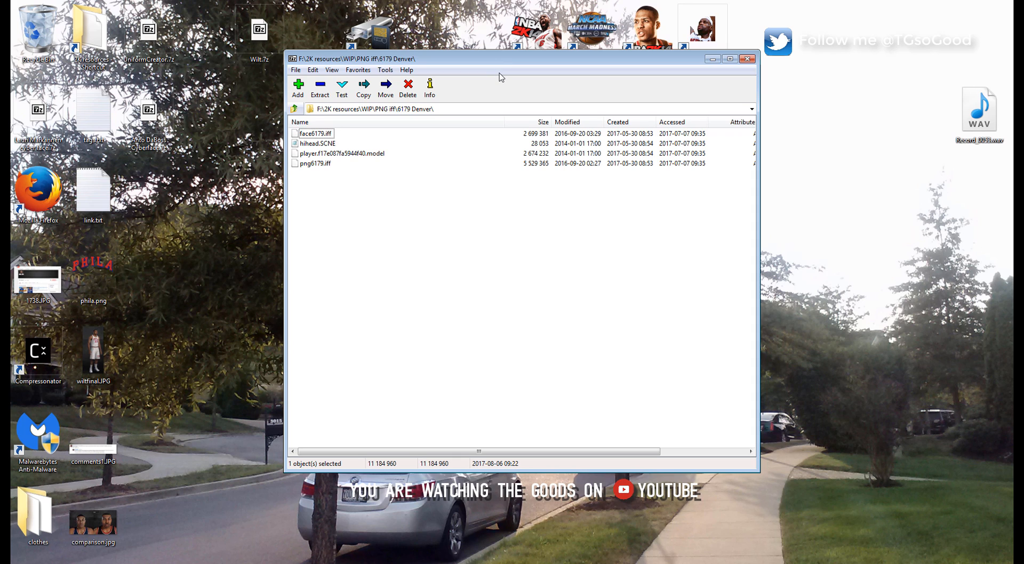
click(451, 111)
key(Escape)
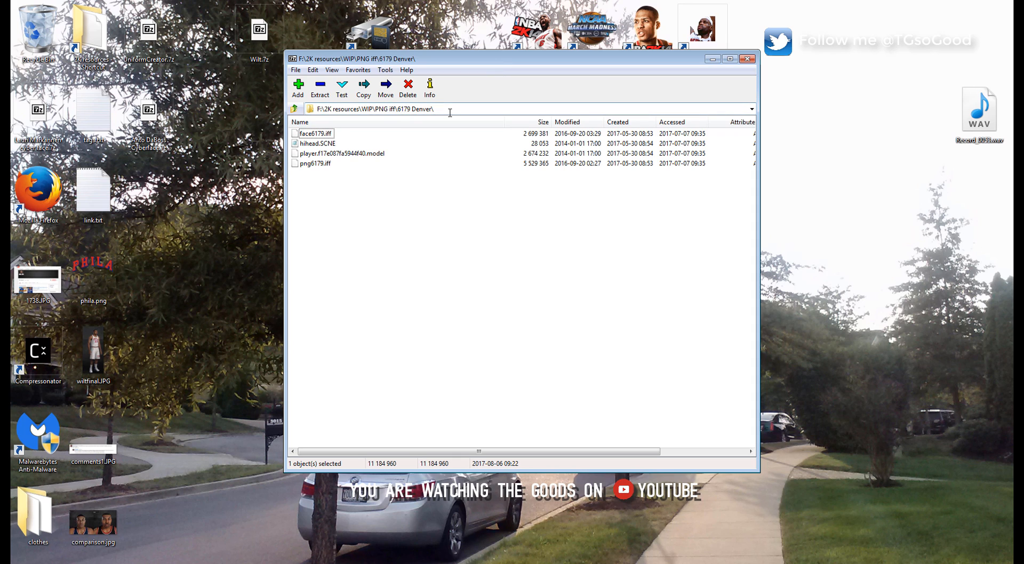
- Open the png6179.iff archive, look over its contents, and select hihead.SCNE
double_click(319, 165)
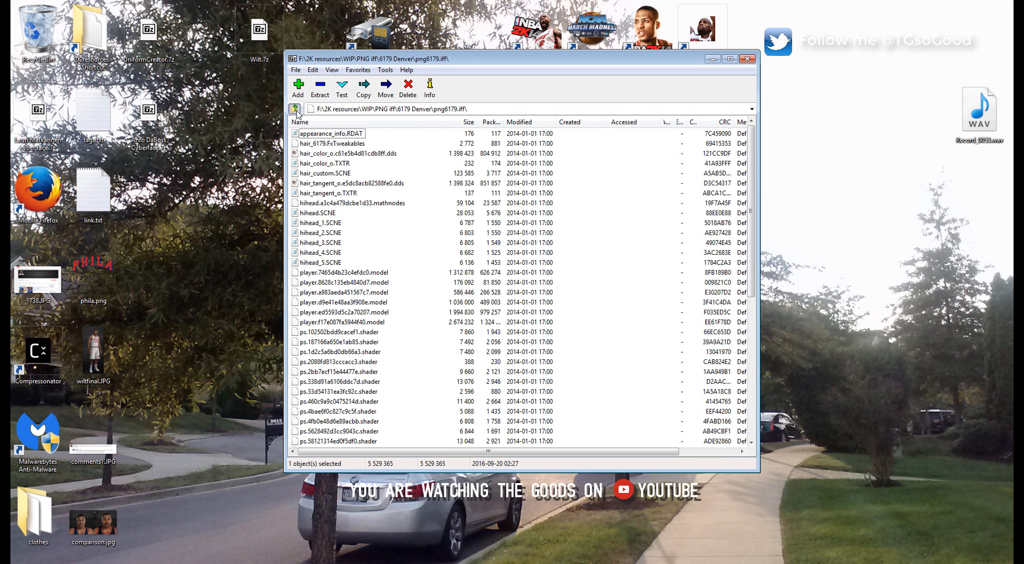
click(295, 110)
double_click(320, 166)
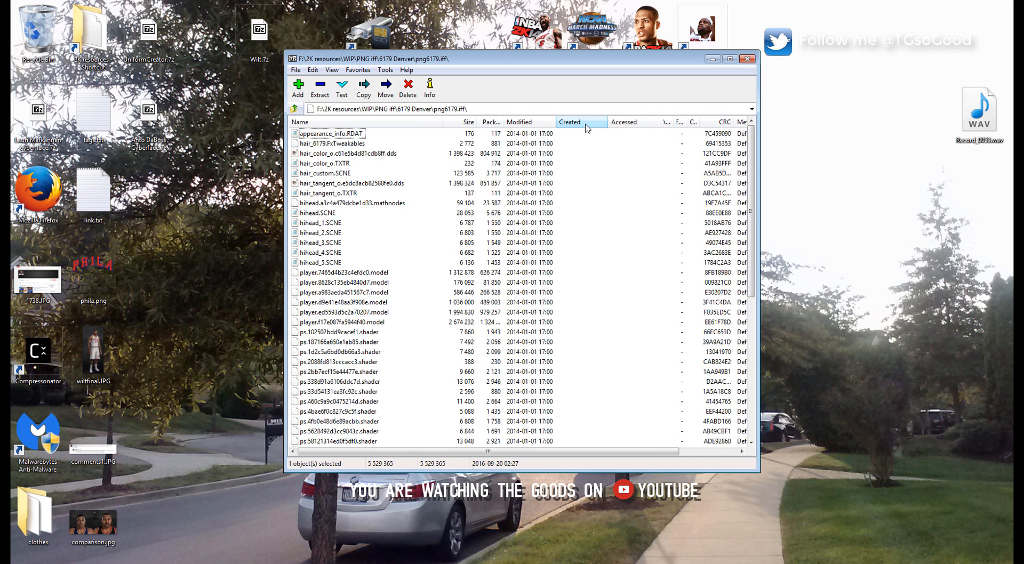
drag(606, 135, 344, 107)
click(342, 183)
click(421, 270)
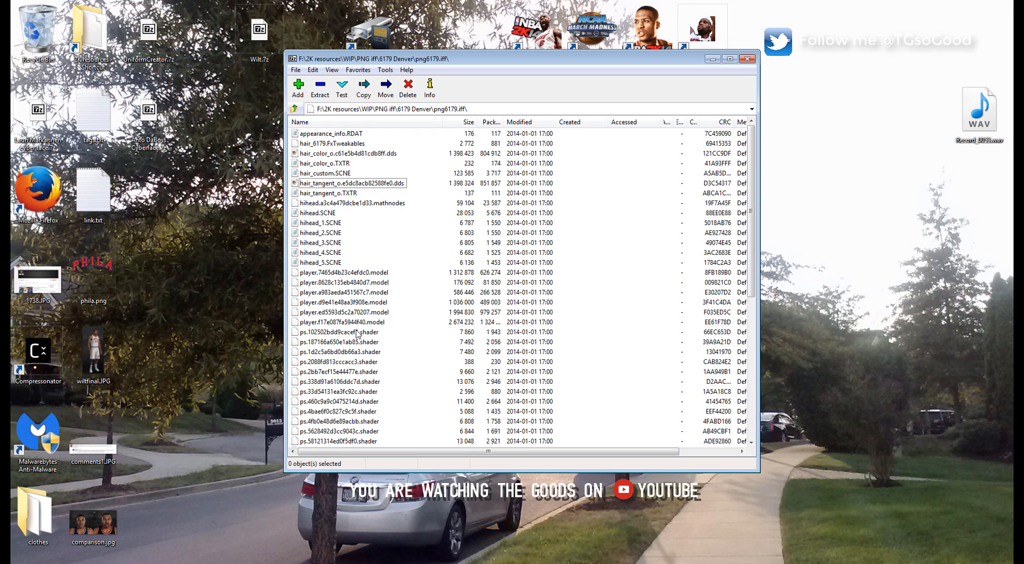
click(316, 213)
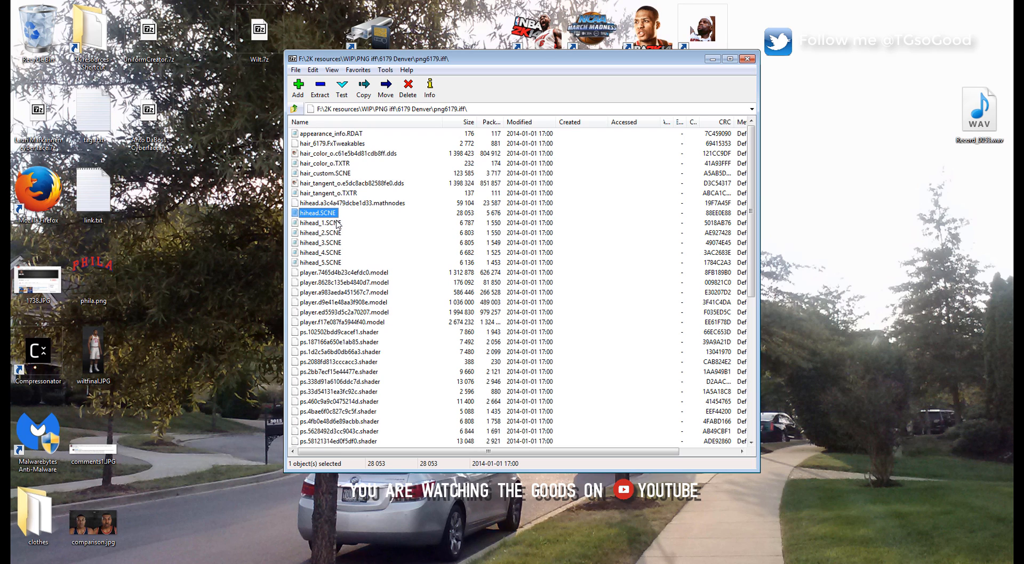
- Delete the numbered scene files hihead_1.SCNE through hihead_5.SCNE from the png6179.iff archive
drag(356, 223, 305, 267)
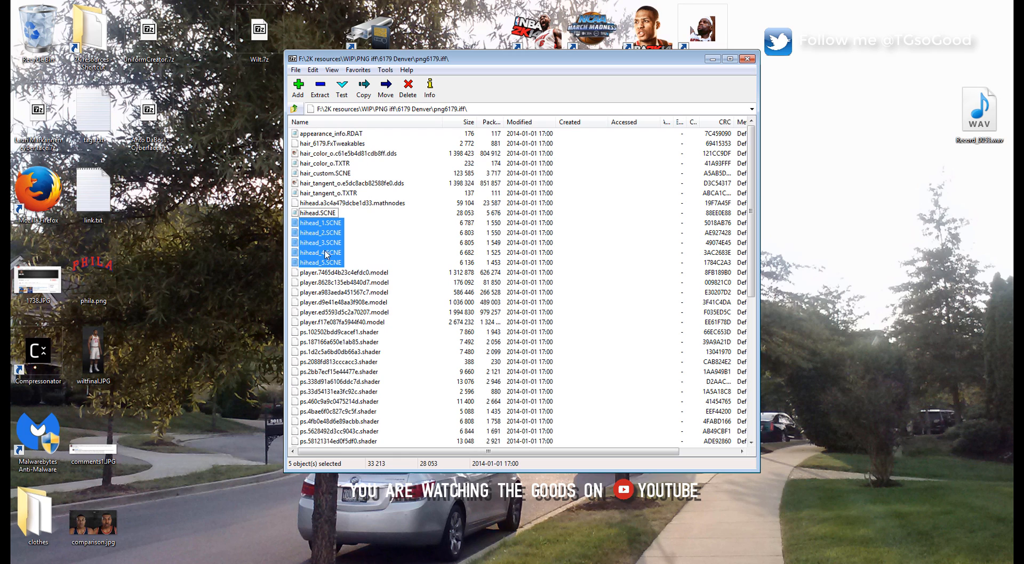
click(345, 224)
drag(356, 226, 328, 268)
right_click(319, 254)
click(325, 233)
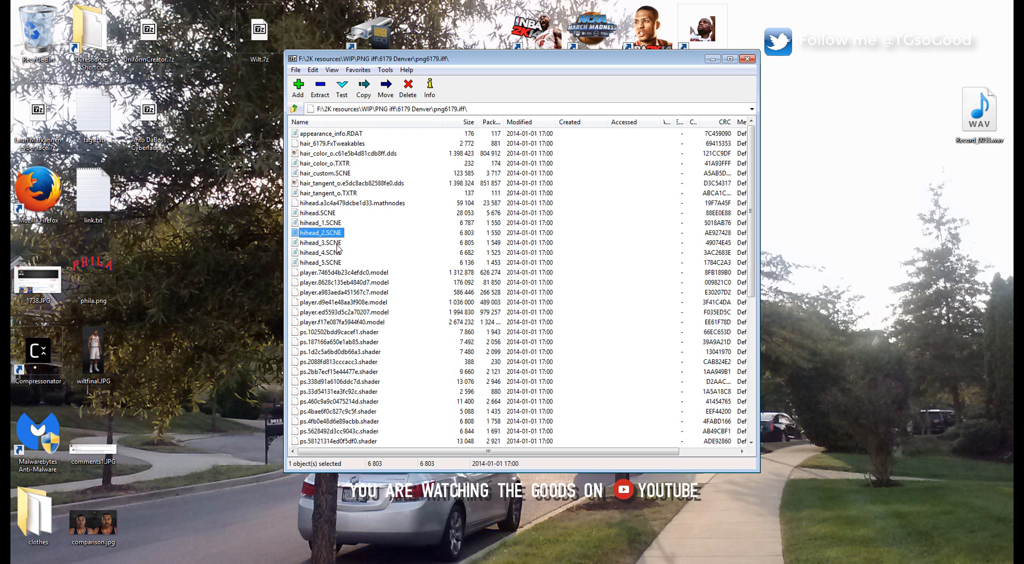
drag(358, 227, 313, 260)
right_click(312, 261)
click(359, 356)
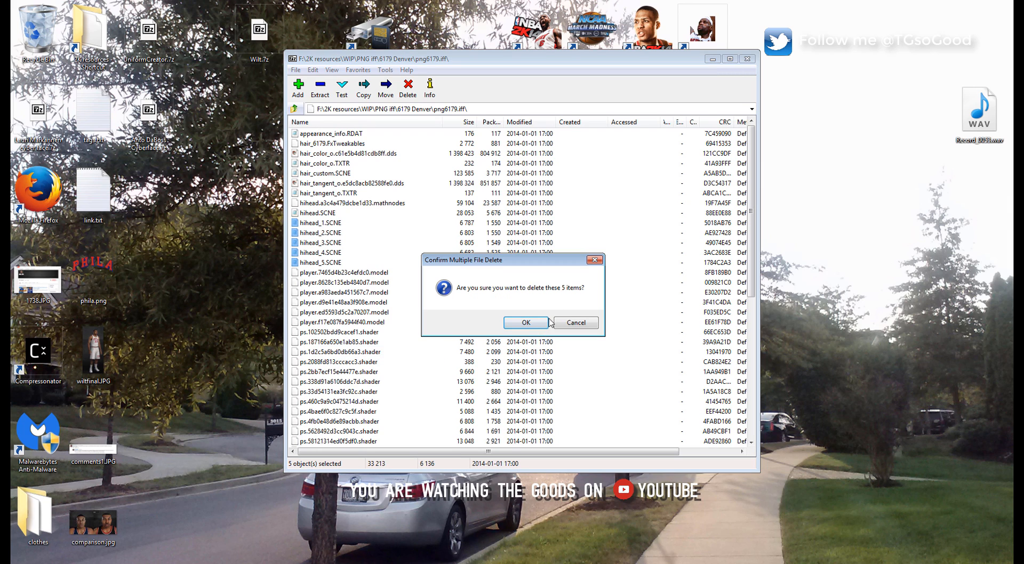
click(544, 326)
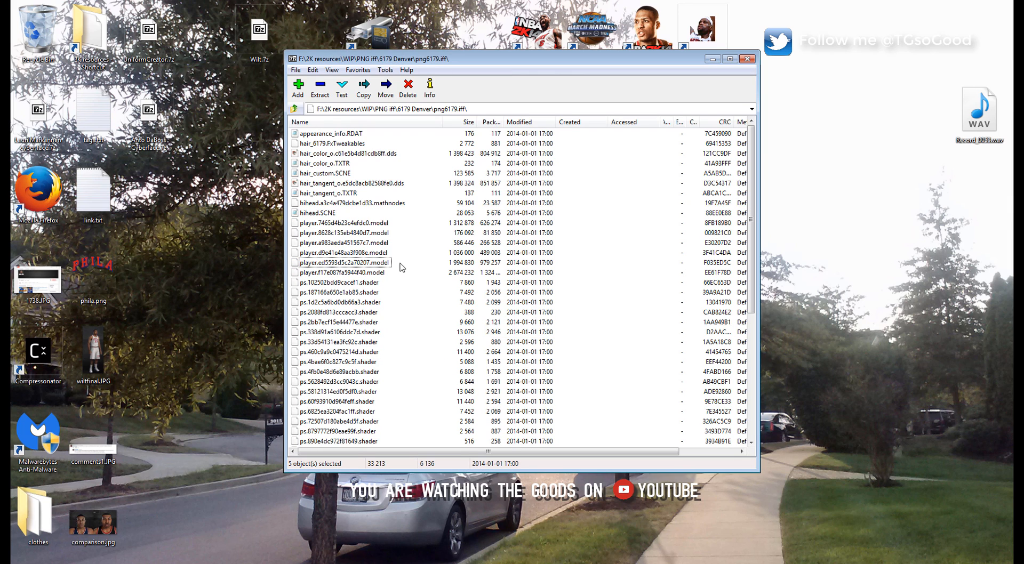
- Compare the sizes of the player model files to identify the largest one, and check hihead.SCNE
click(328, 223)
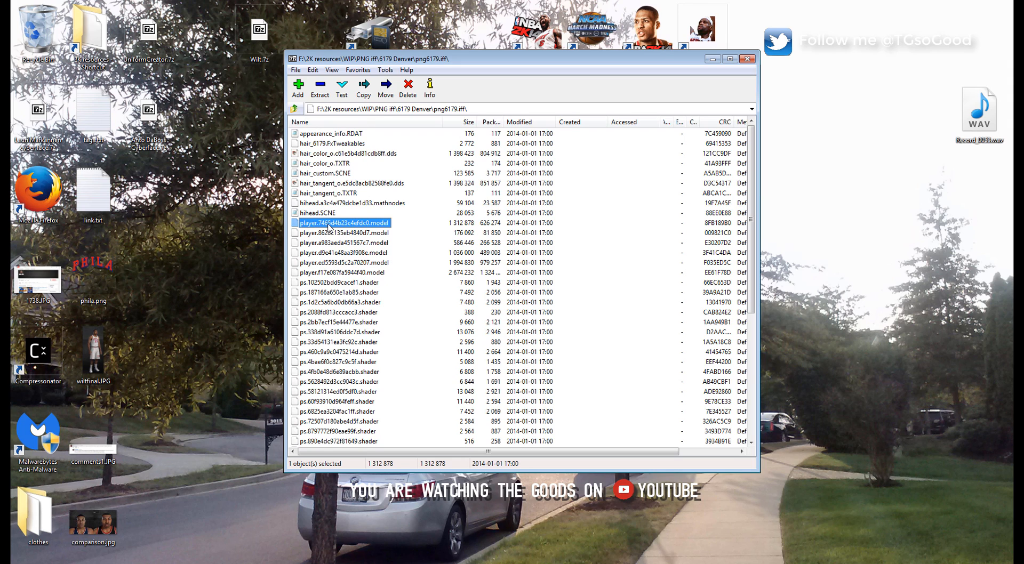
click(406, 227)
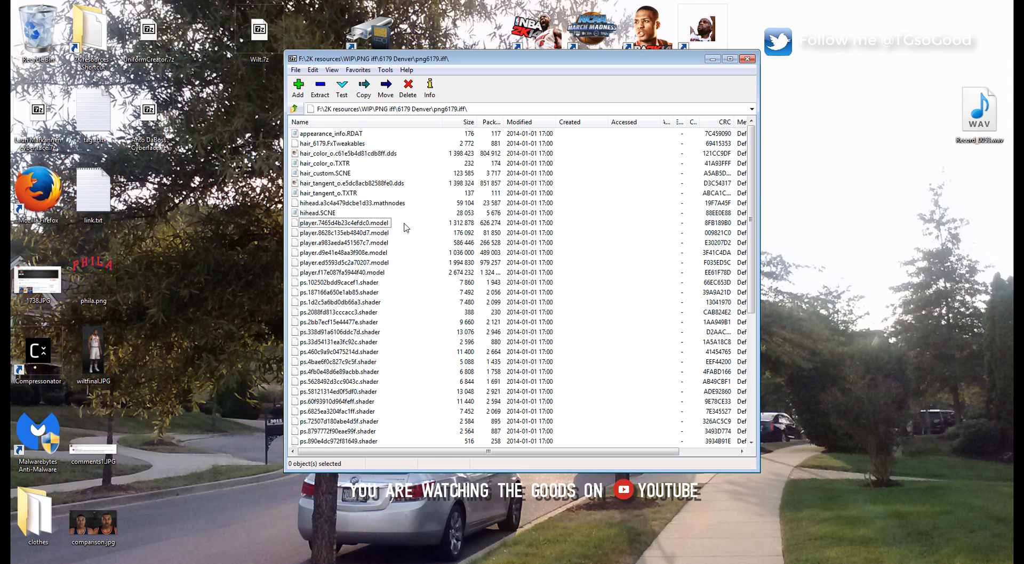
click(321, 214)
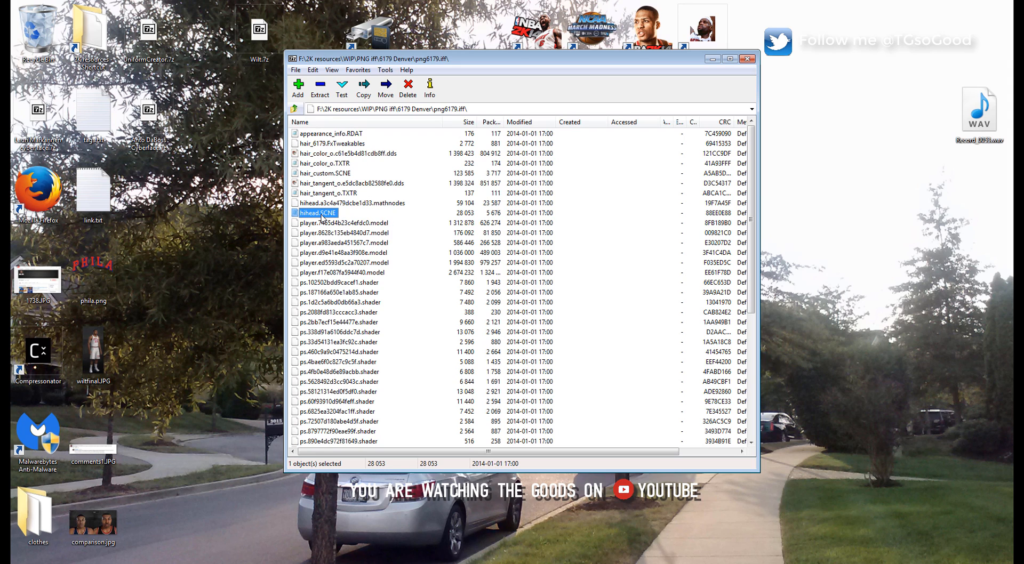
click(386, 225)
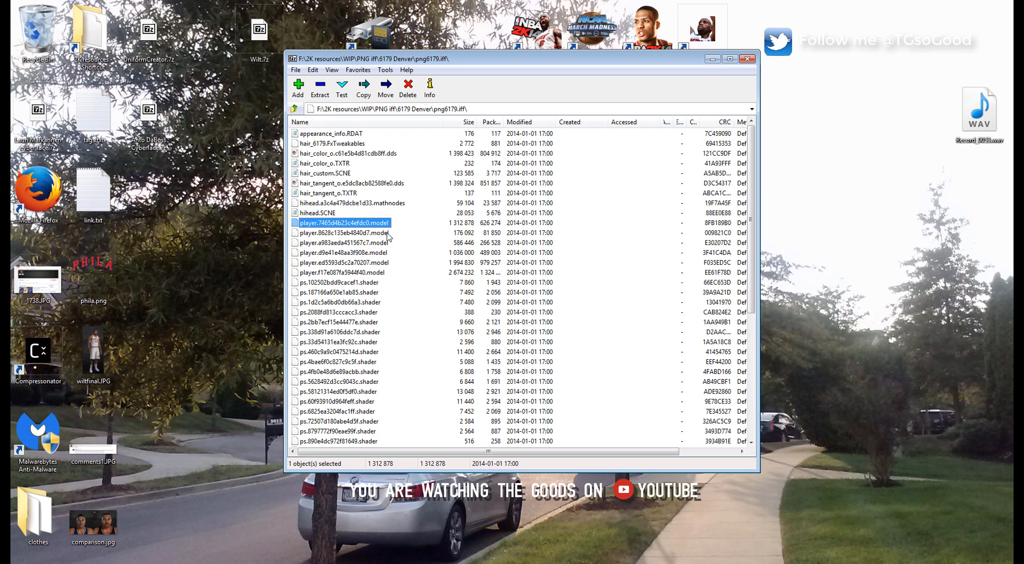
click(383, 235)
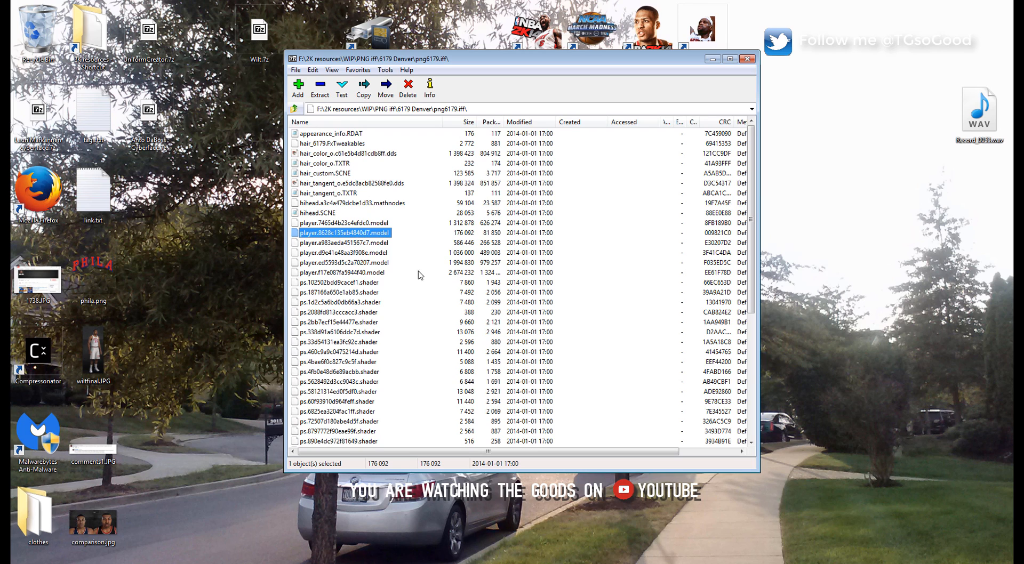
click(455, 225)
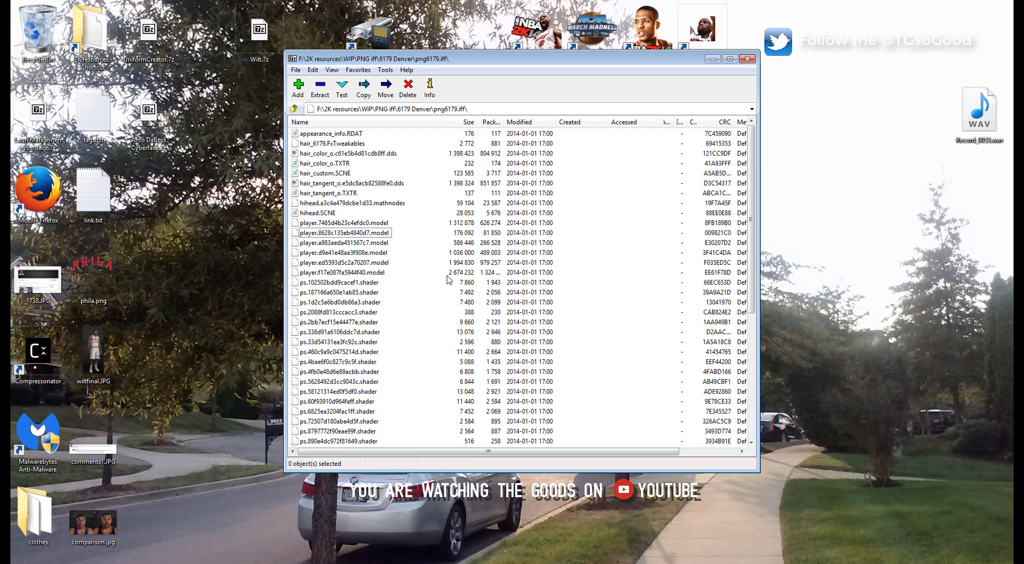
click(380, 276)
click(469, 275)
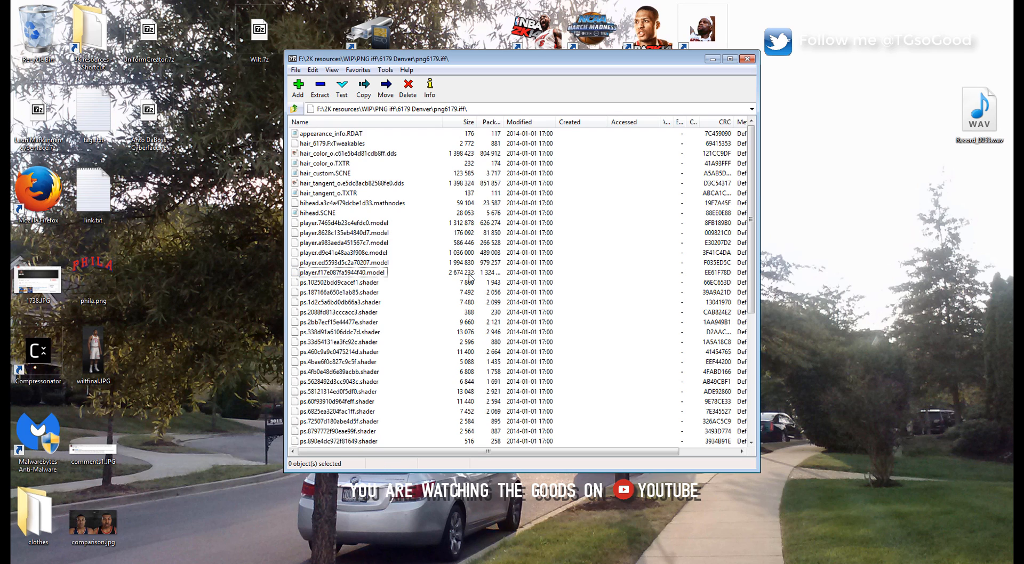
click(376, 274)
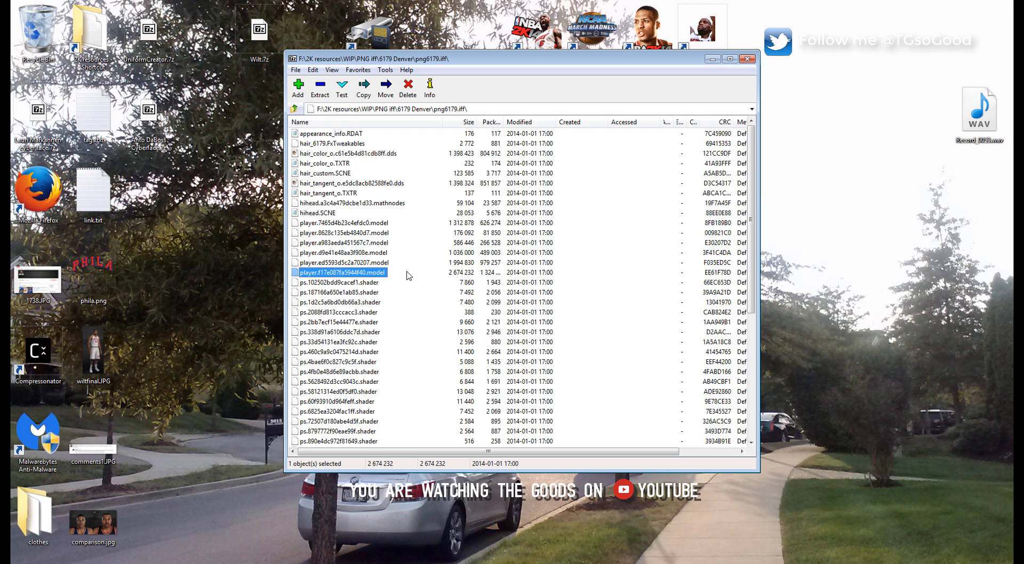
click(326, 215)
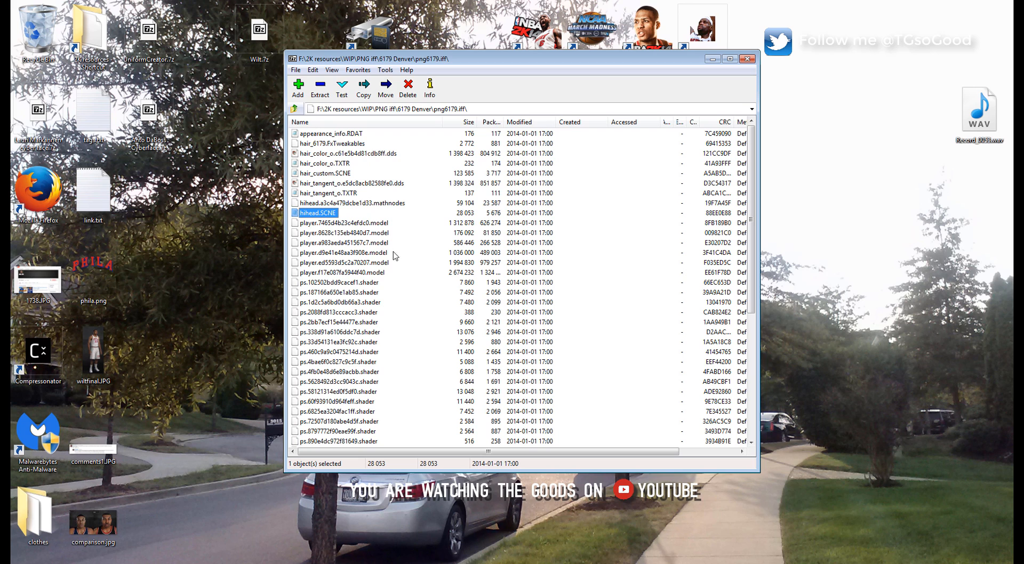
- Delete the five smaller player model files from the archive, keeping player.f17e087fa5944f40.model
drag(415, 264, 354, 231)
right_click(354, 232)
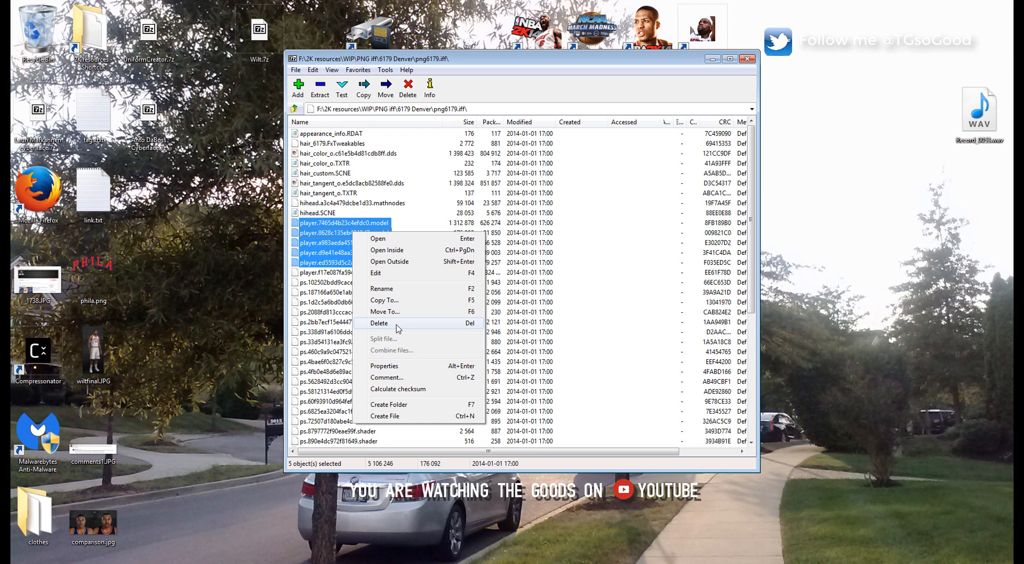
click(401, 324)
click(526, 322)
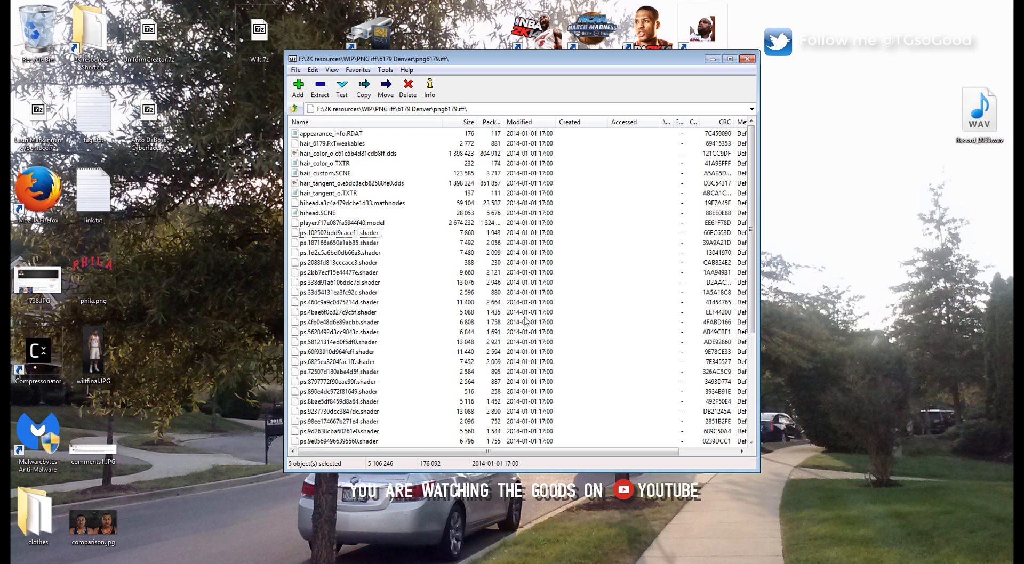
- Identify the remaining player model and hihead.SCNE in the archive, and open hihead.SCNE as text
click(364, 224)
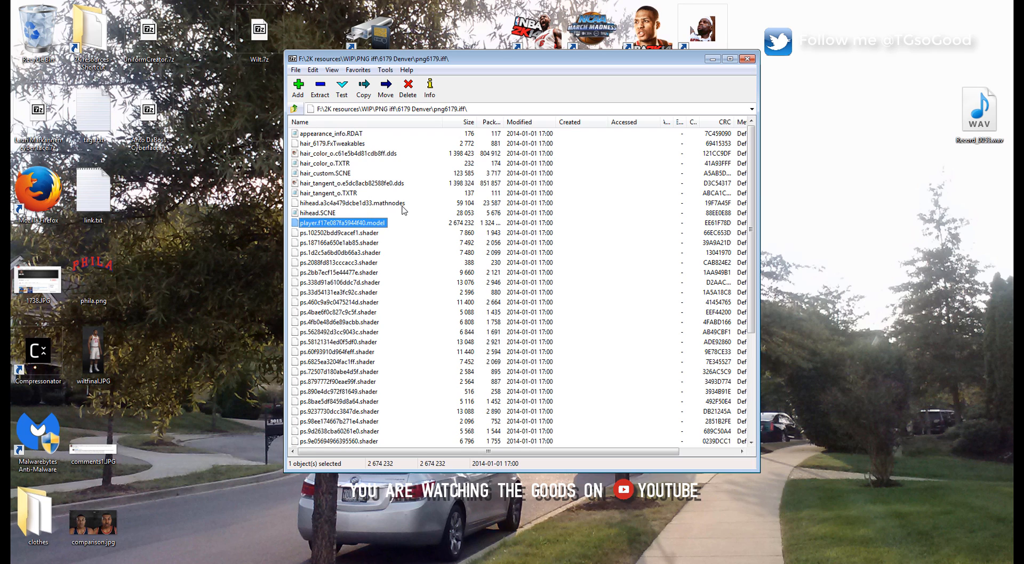
click(320, 213)
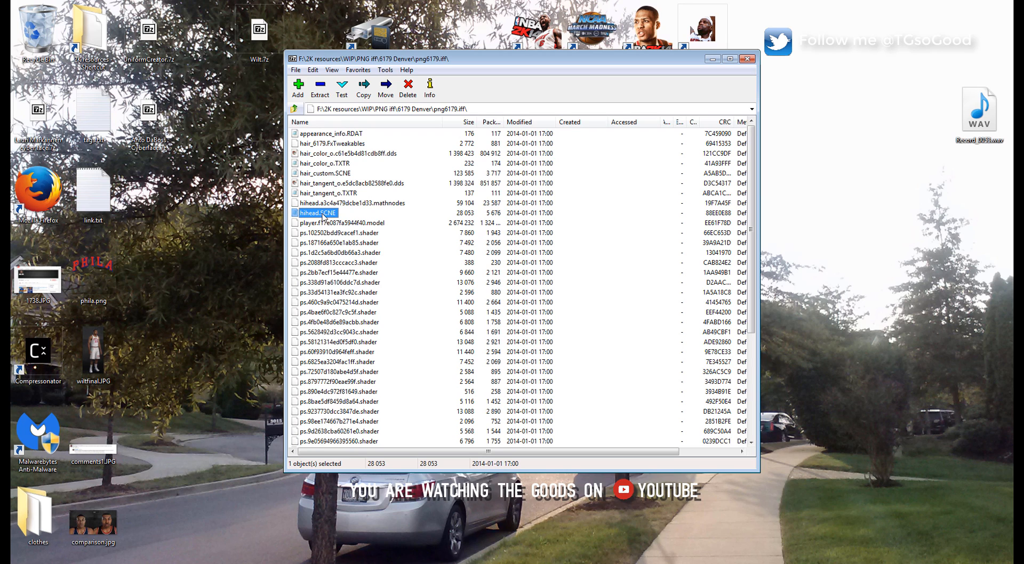
click(325, 224)
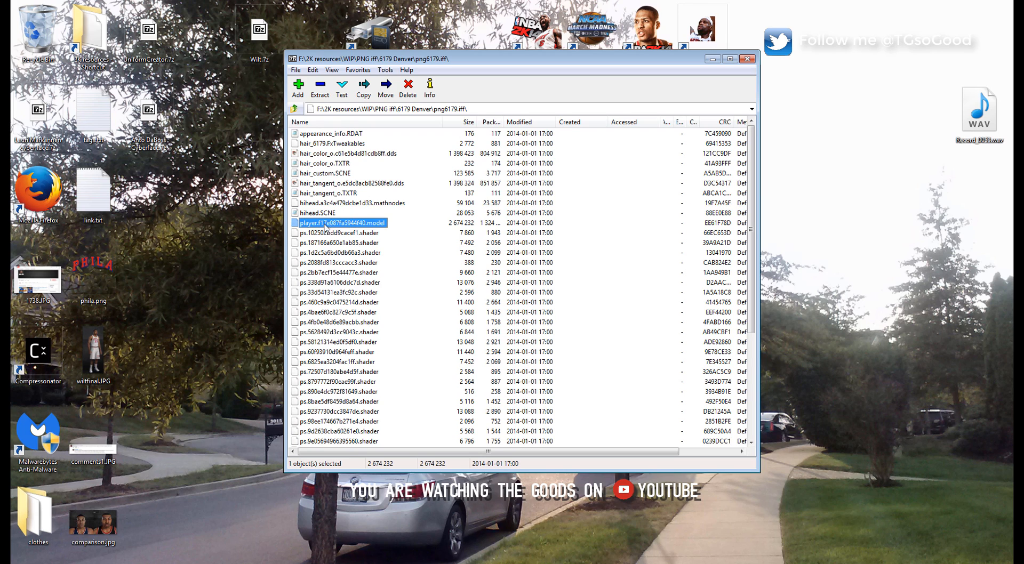
click(298, 215)
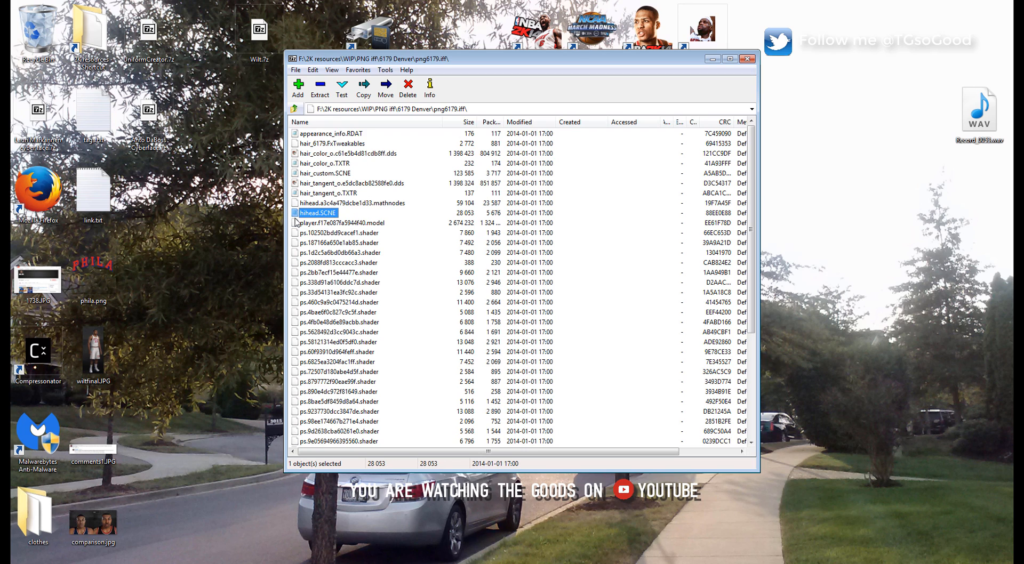
right_click(300, 214)
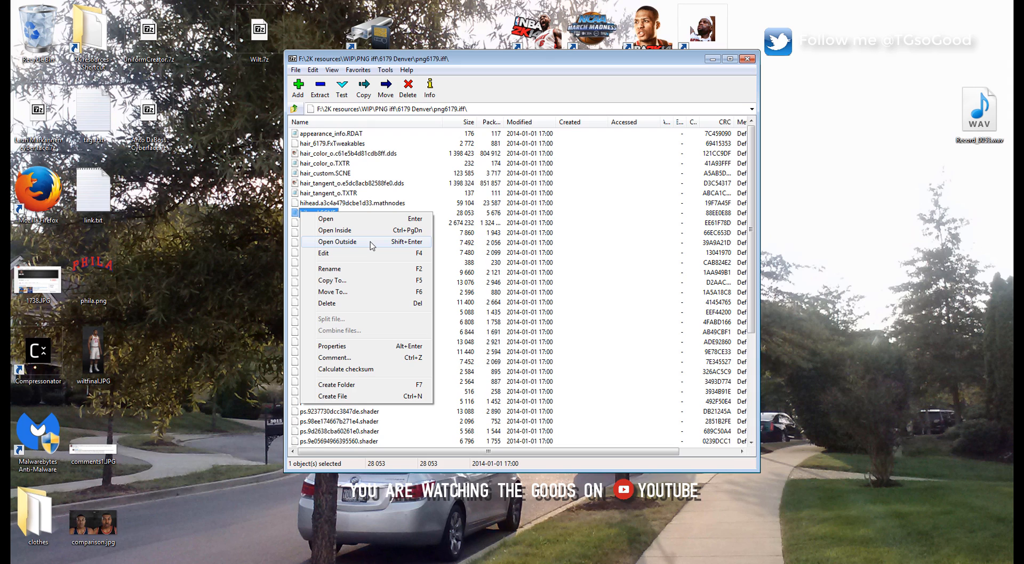
click(327, 213)
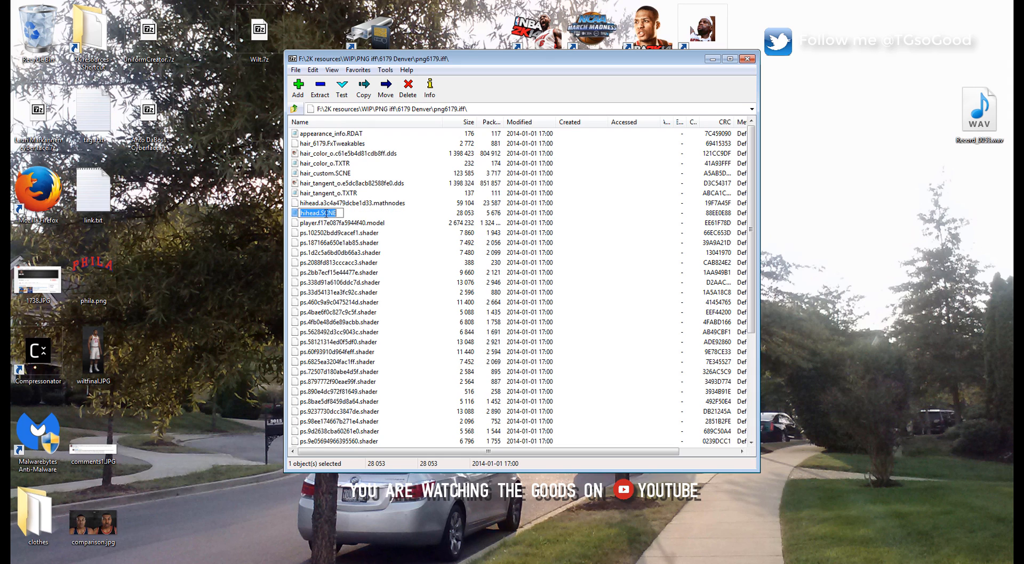
click(321, 221)
click(319, 216)
double_click(320, 214)
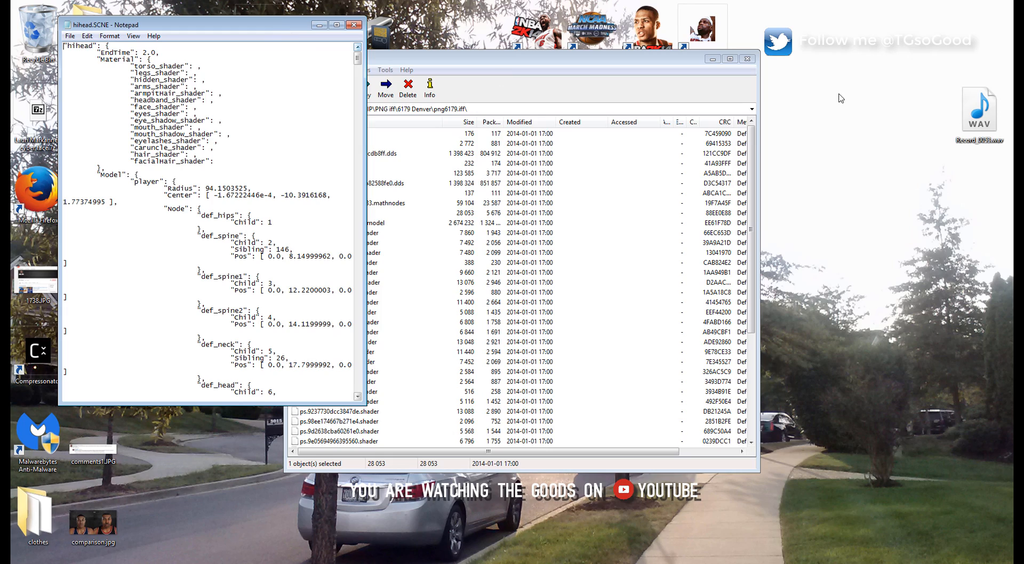
- Find the Binary entry near the end of hihead.SCNE and highlight the player model file name it references
drag(234, 25, 699, 31)
drag(824, 70, 824, 406)
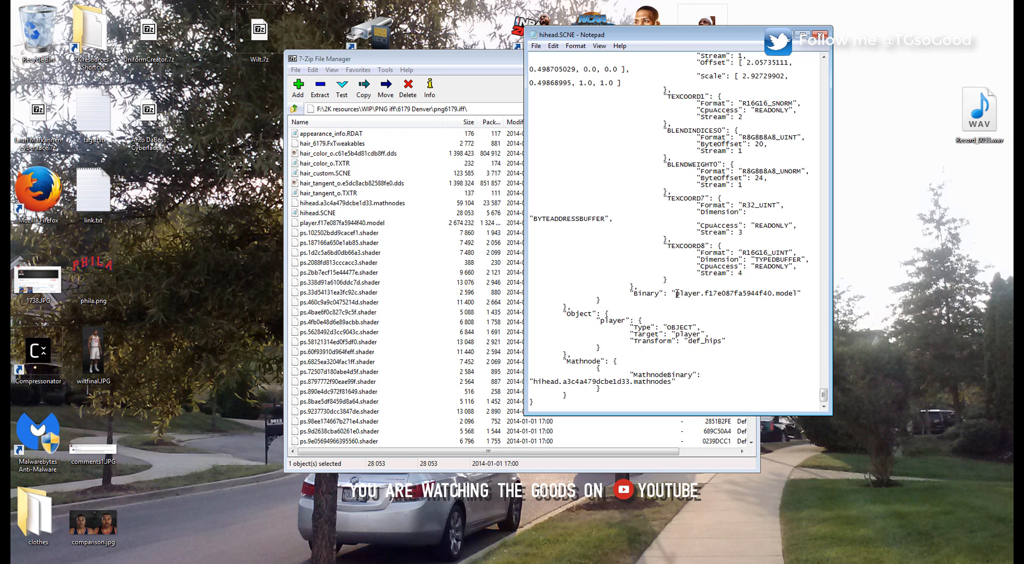
drag(676, 294, 683, 295)
click(679, 295)
drag(676, 295, 797, 296)
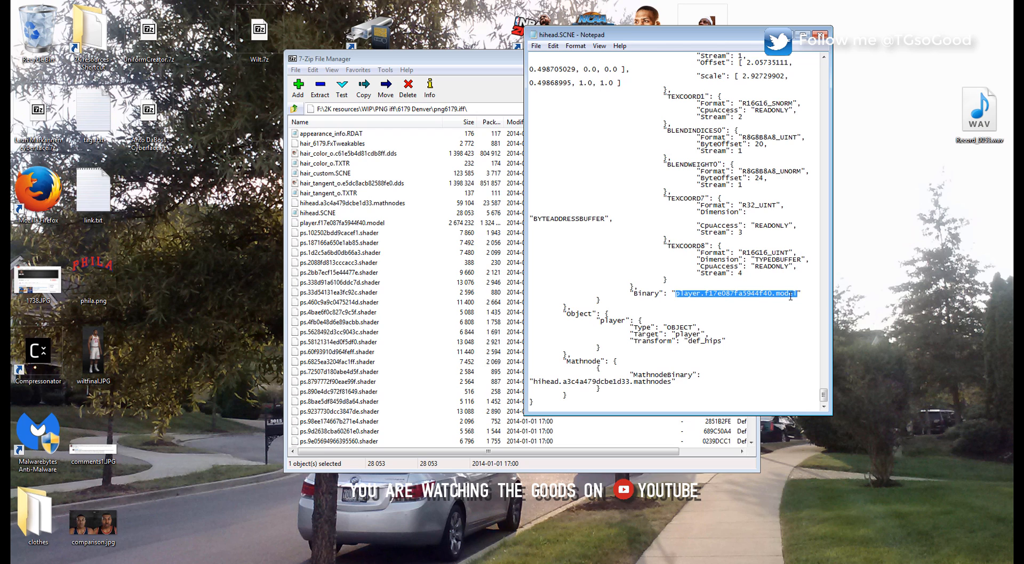
- Compare the model name referenced in hihead.SCNE with the player model file kept in the png6179.iff archive
click(513, 99)
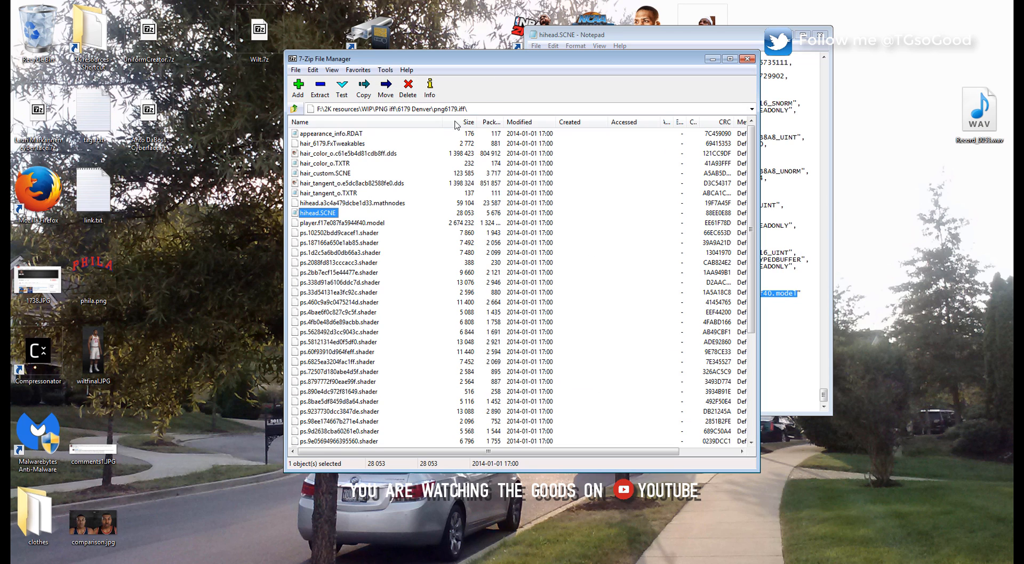
click(318, 223)
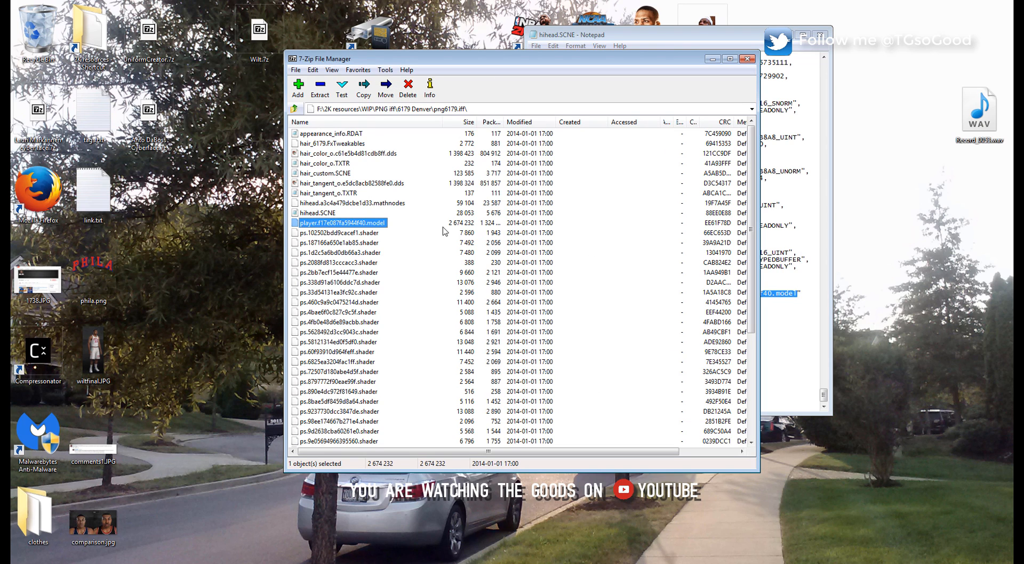
click(362, 224)
click(331, 213)
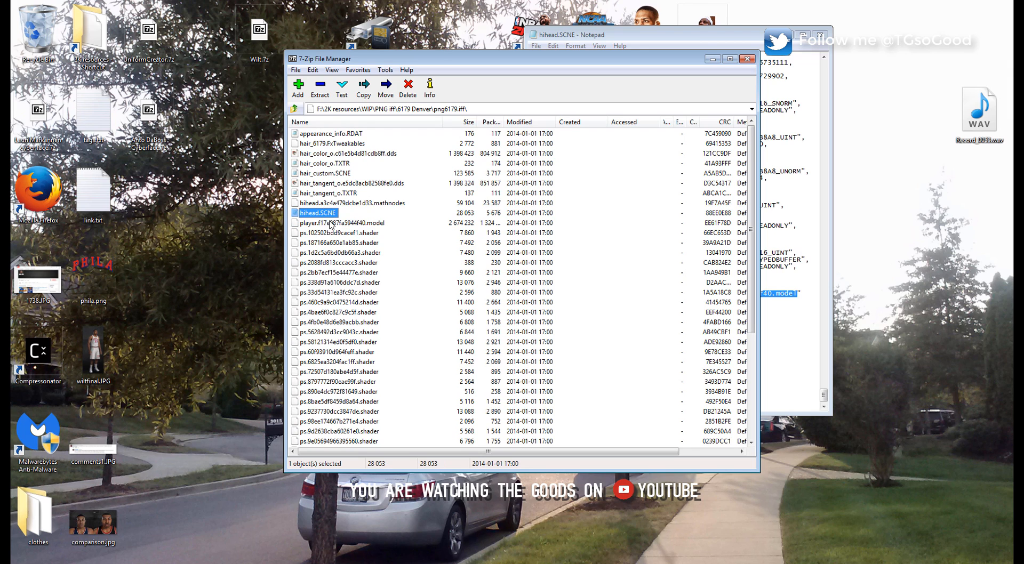
click(329, 223)
click(327, 213)
click(328, 223)
click(328, 215)
click(329, 224)
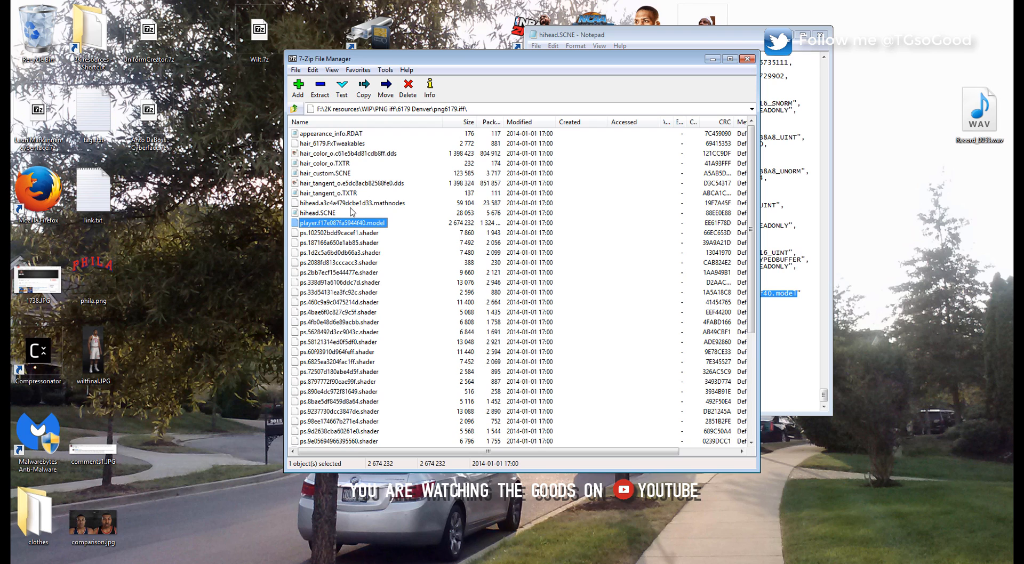
- Try to copy hihead.SCNE and player.f17e087fa5944f40.model from the archive into the 6179 Denver folder
drag(364, 212, 309, 230)
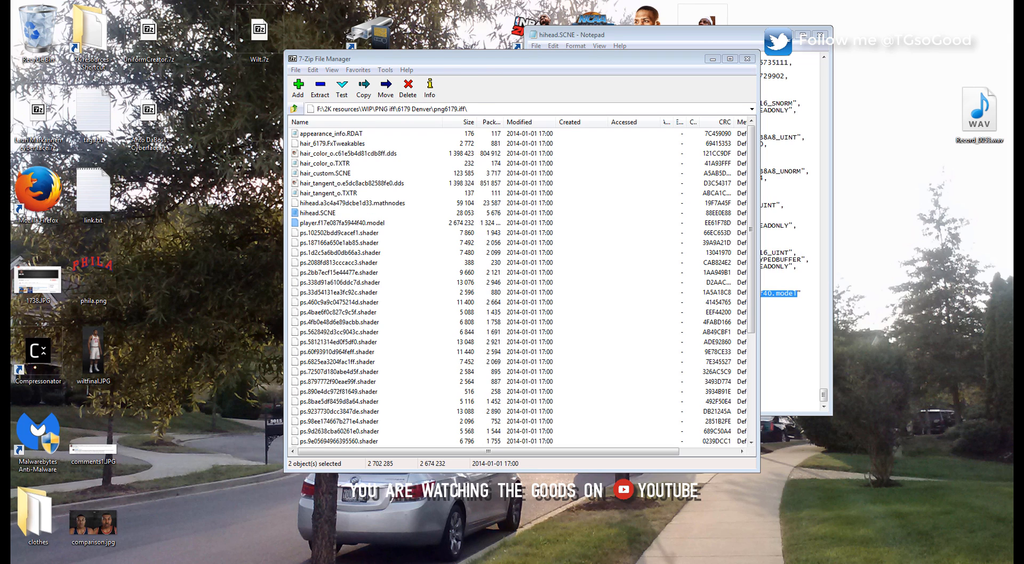
key(alt+Tab)
click(618, 89)
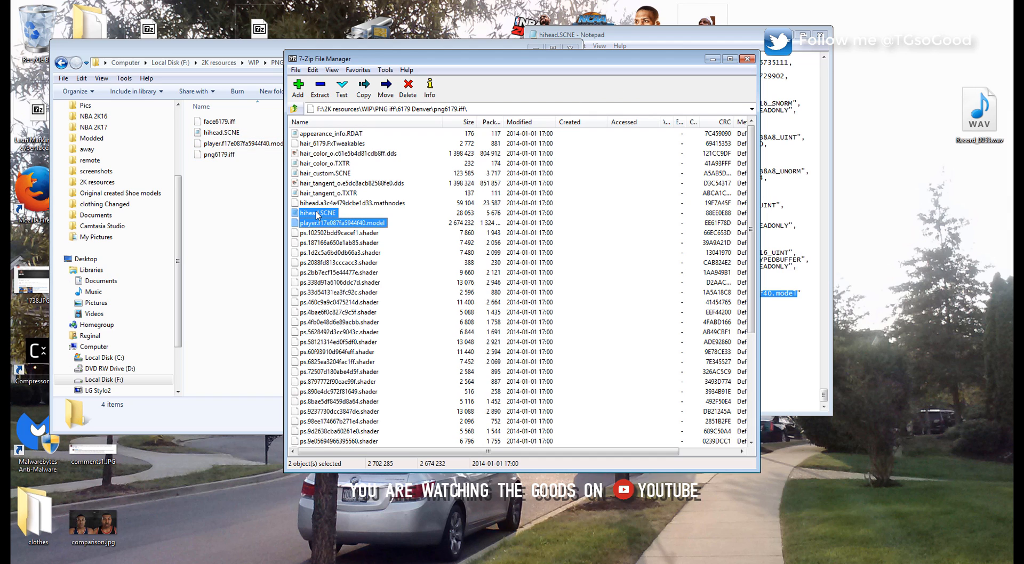
drag(317, 215, 239, 212)
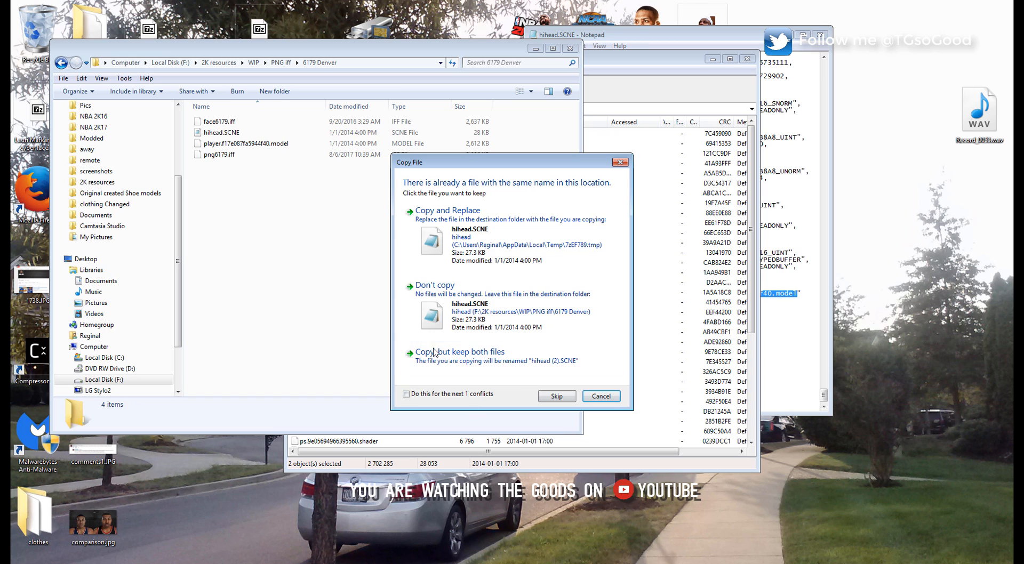
click(602, 397)
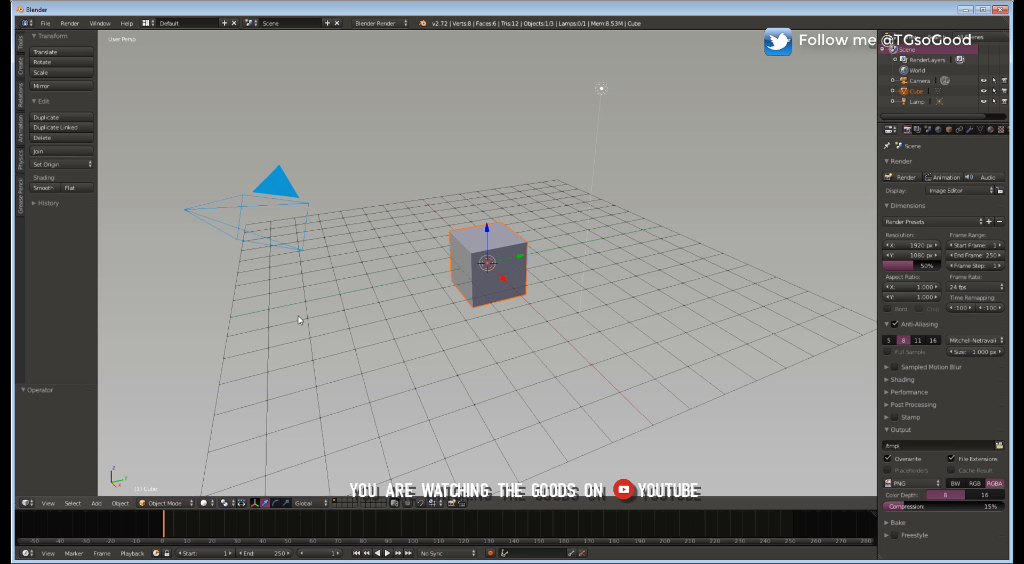
- Delete the default camera, cube and lamp from the Blender scene
click(411, 135)
key(a)
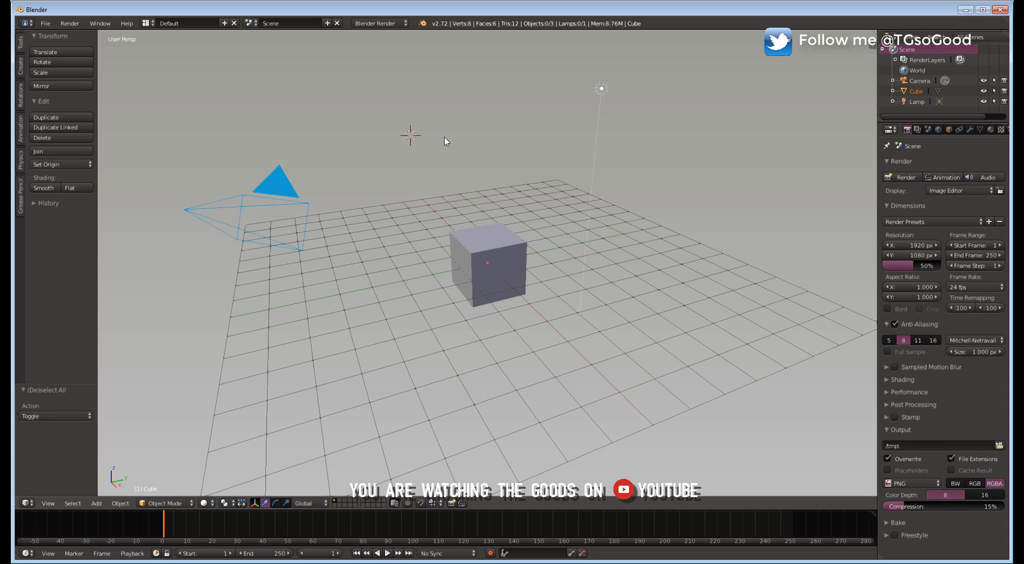
key(a)
key(x)
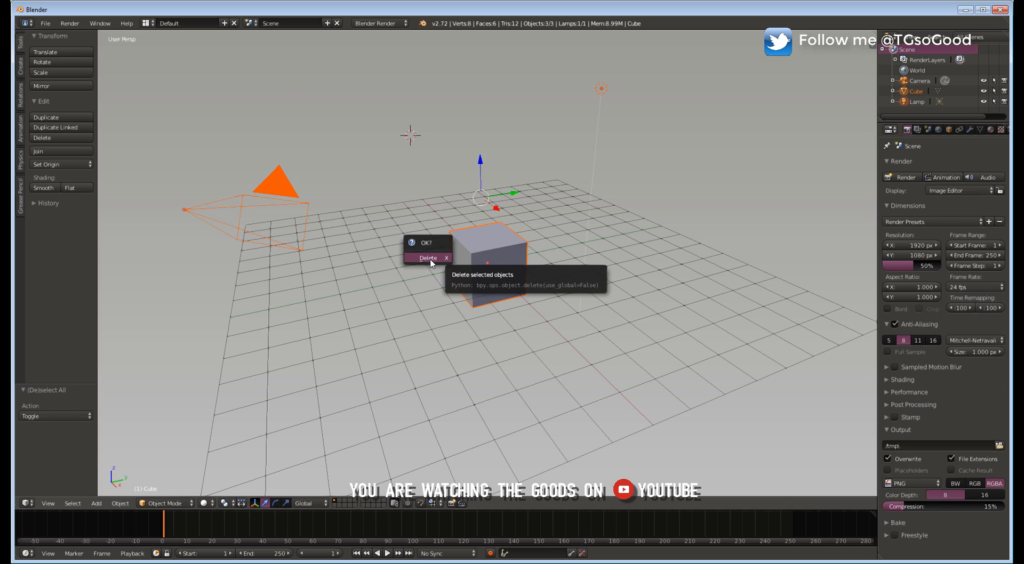
click(428, 258)
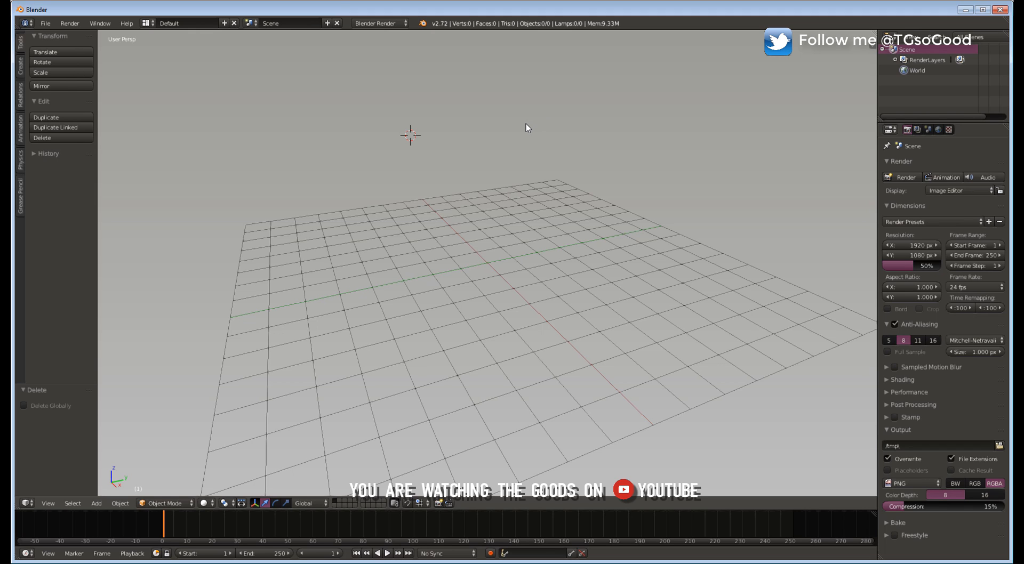
- Set the 3D viewport to an orthographic right-side view, zoomed well out
scroll(522, 124, down, 3)
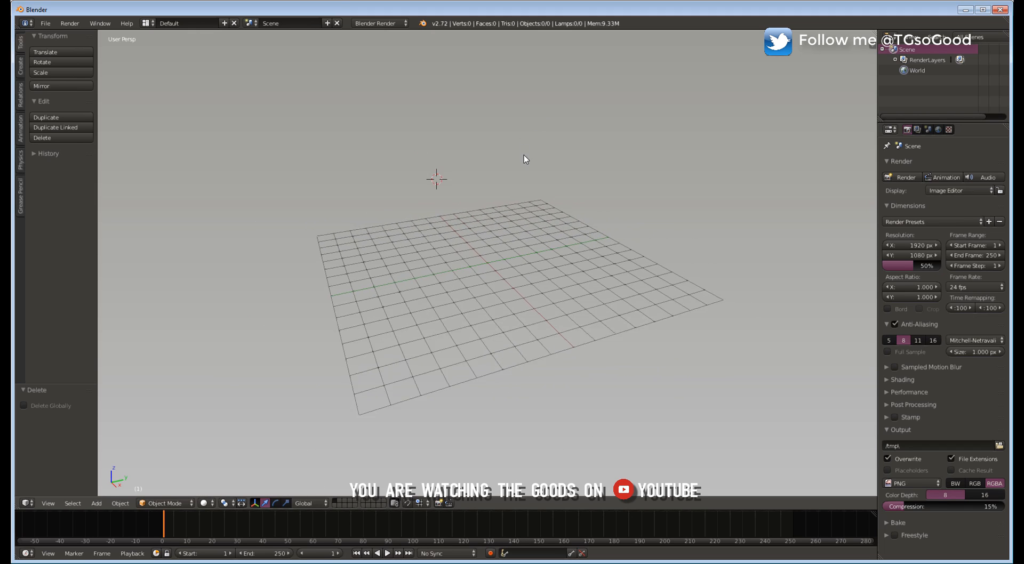
ctrl+middle_drag(524, 156, 523, 330)
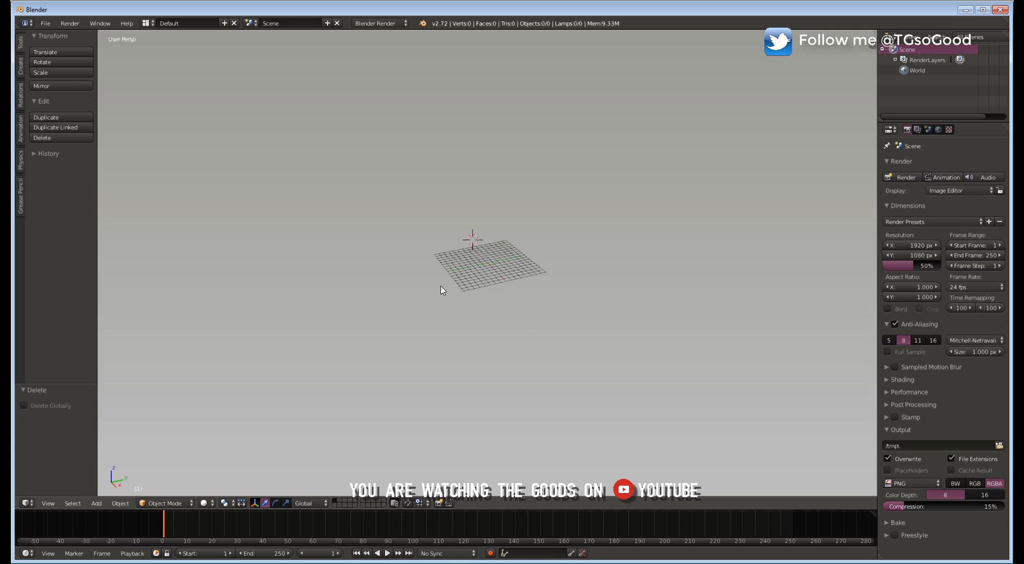
key(KP_5)
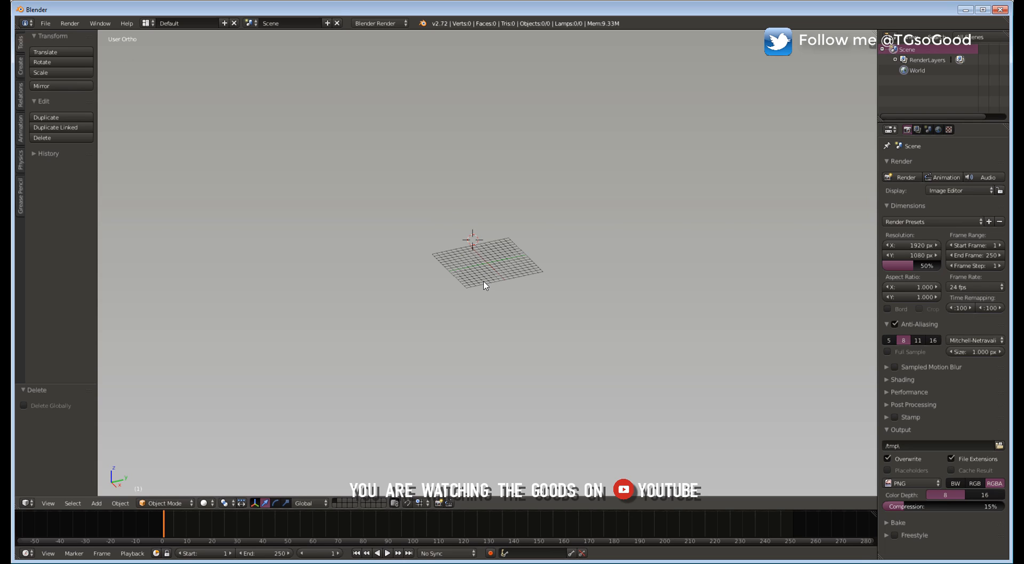
key(KP_3)
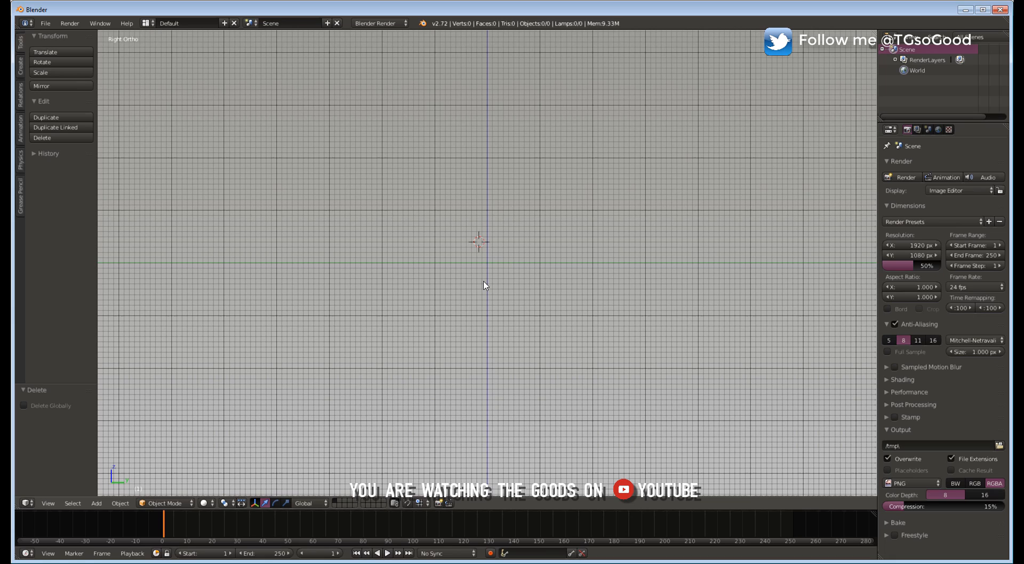
- Show the scene properties and collapse the Scene, Units, Keying Sets, Gravity, Rigid Body World and Simplify sections to reach the NBA2KXX Importer Panel
click(928, 130)
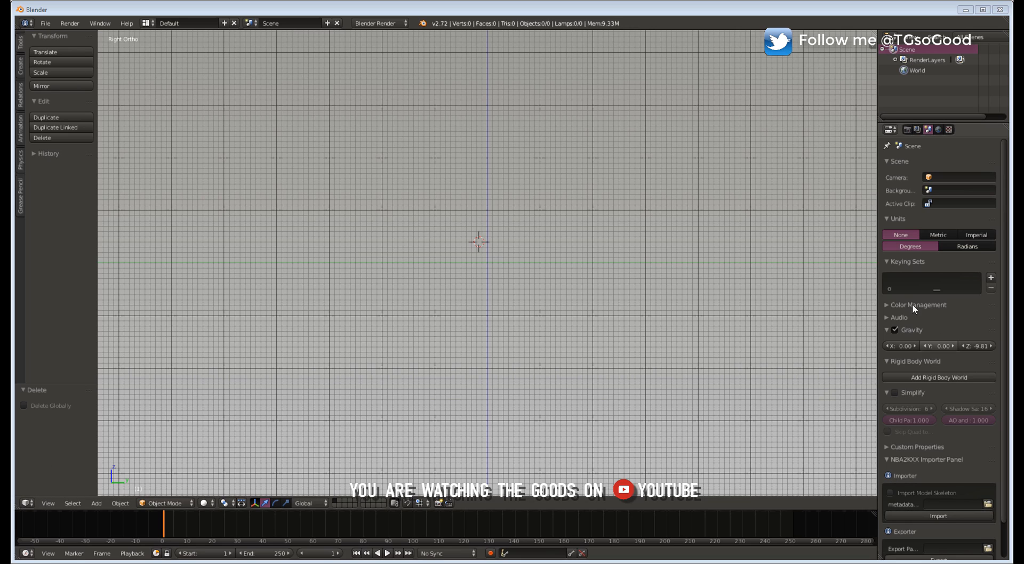
click(886, 161)
click(885, 174)
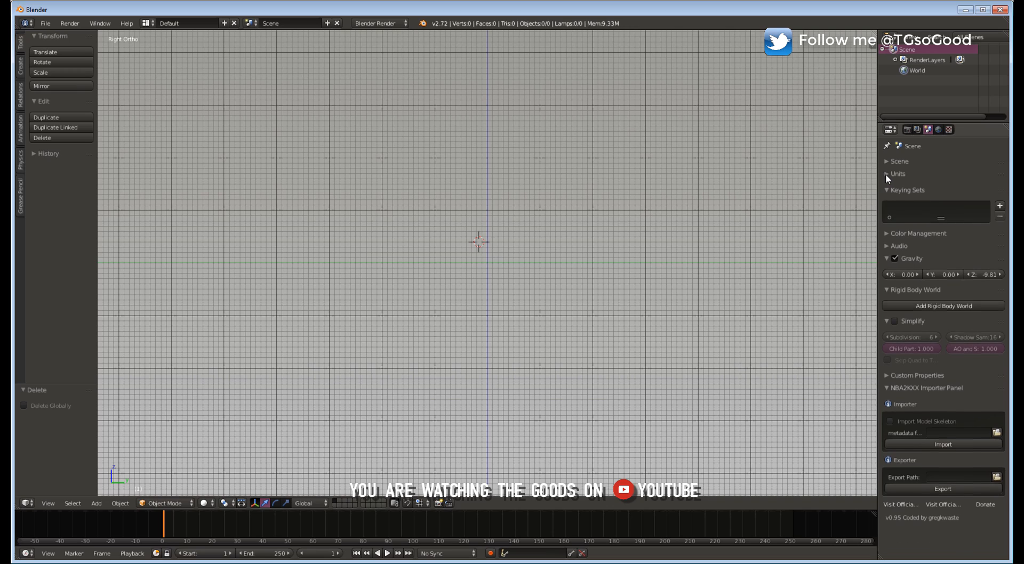
click(887, 187)
click(886, 224)
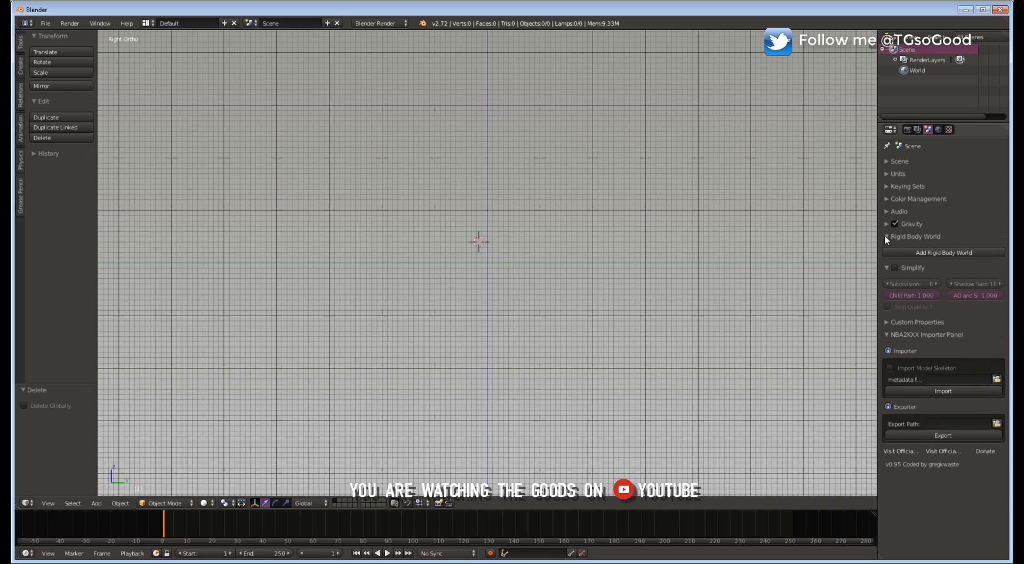
click(886, 236)
click(887, 249)
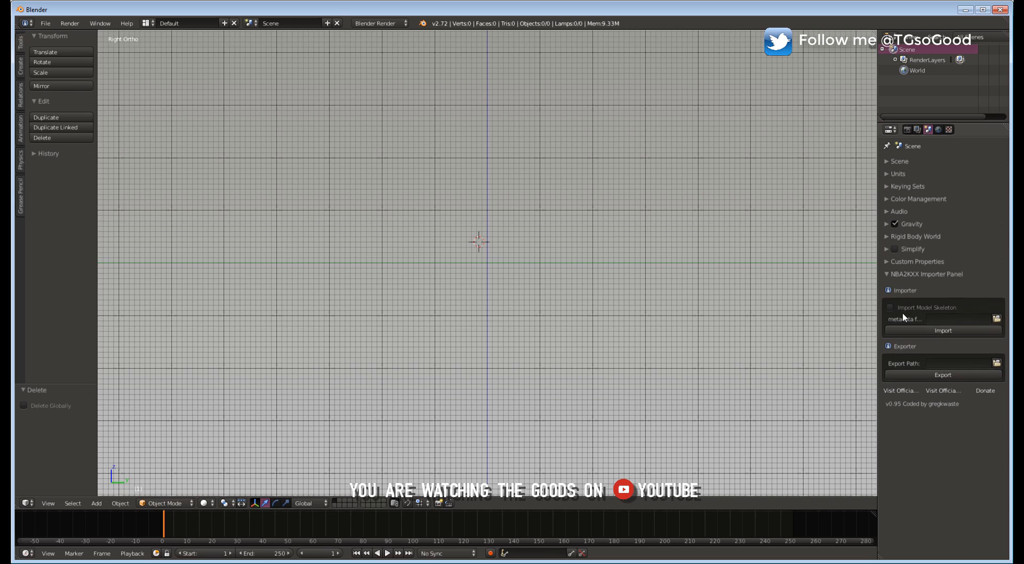
- Set the NBA2KXX importer's metadata file to hihead.SCNE from F:\2K resources\WIP\PNG iff\6179 Denver, reusing the folder path copied from Windows Explorer
click(996, 319)
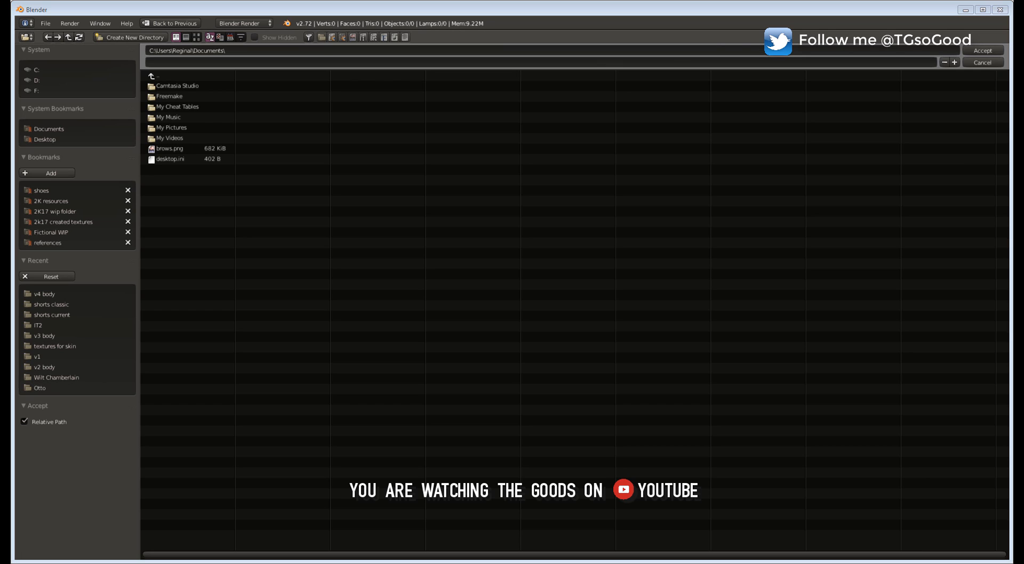
key(alt+Tab)
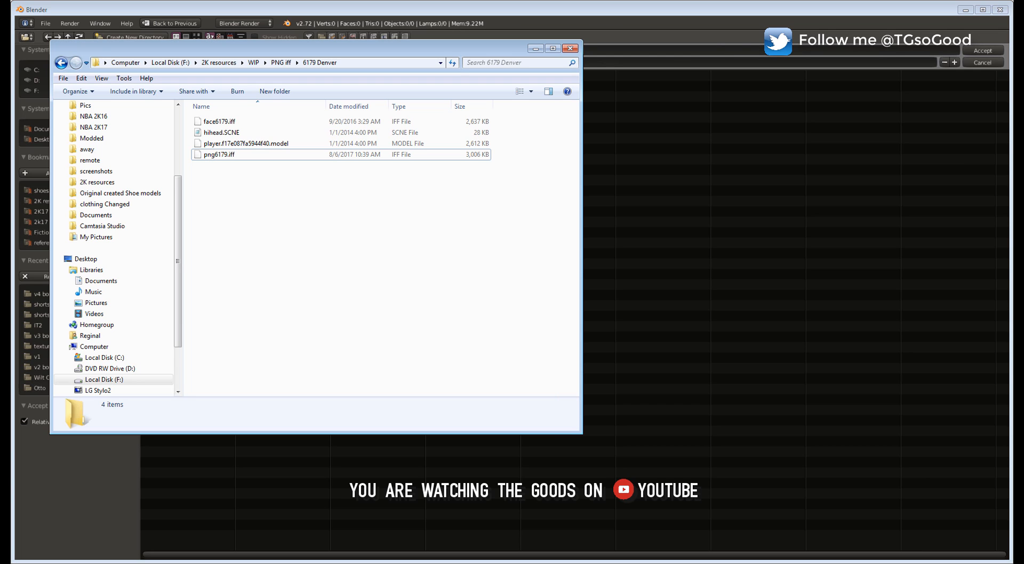
click(363, 63)
key(ctrl+c)
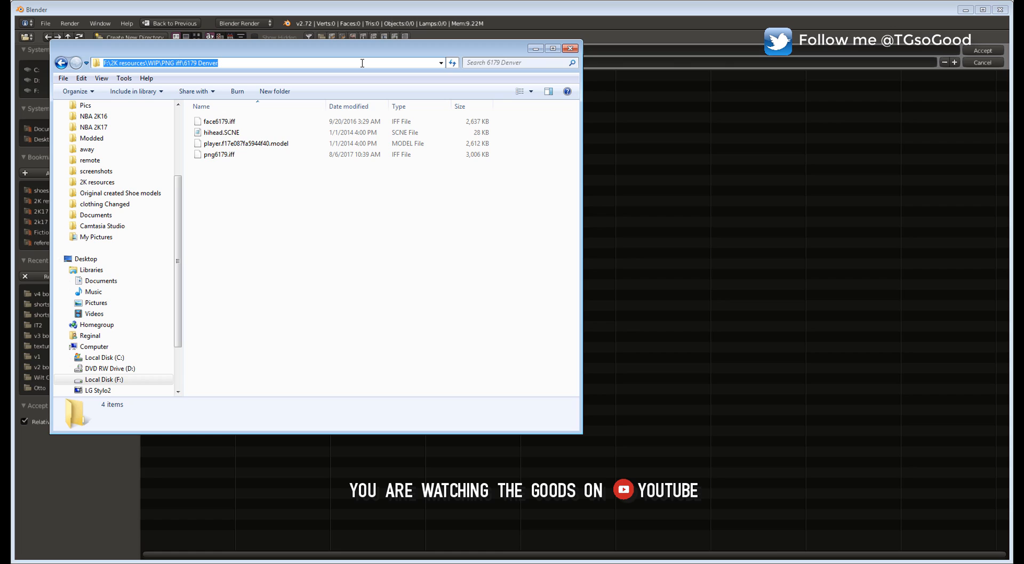
click(667, 21)
click(250, 50)
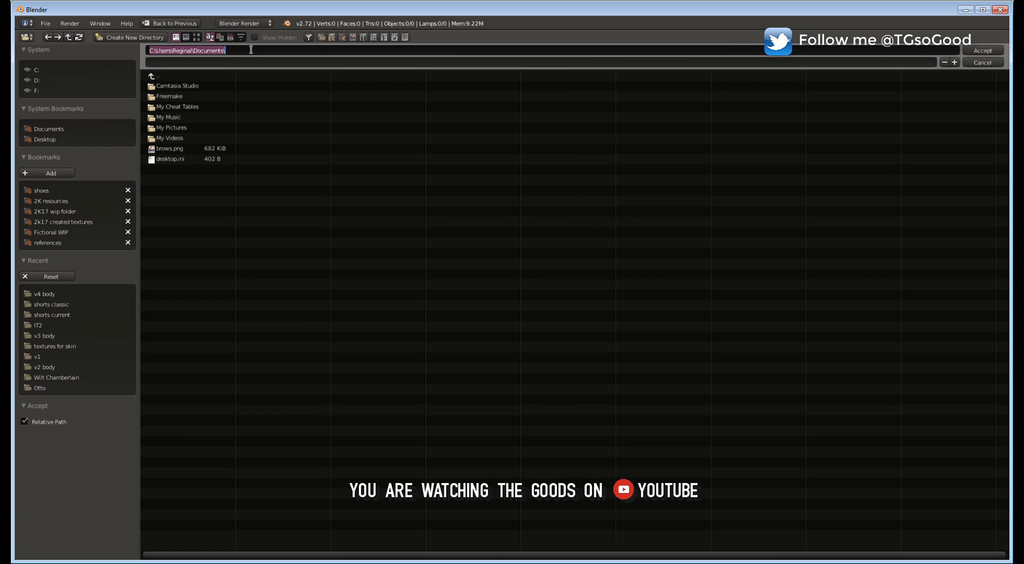
key(ctrl+v)
key(Return)
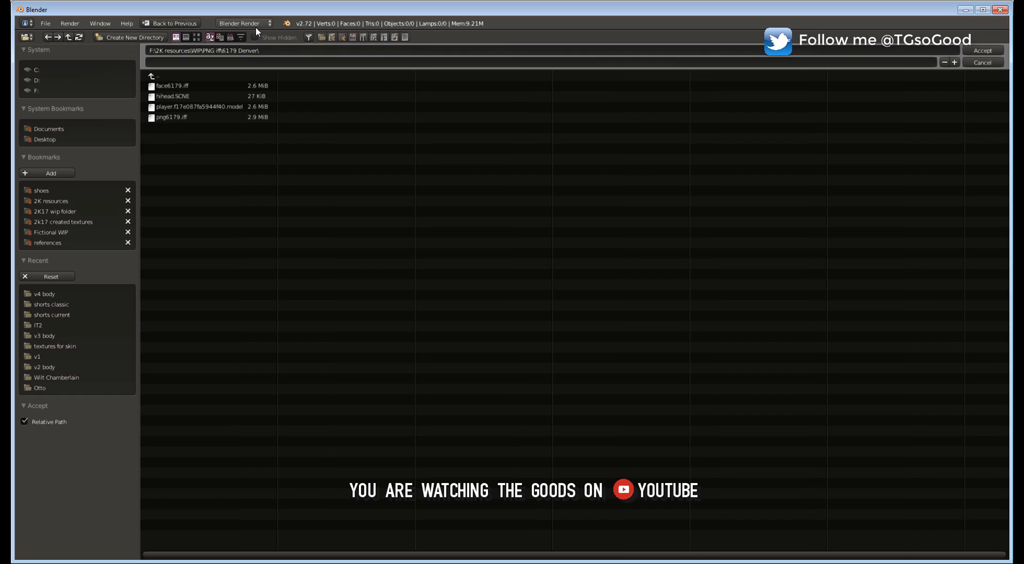
click(181, 97)
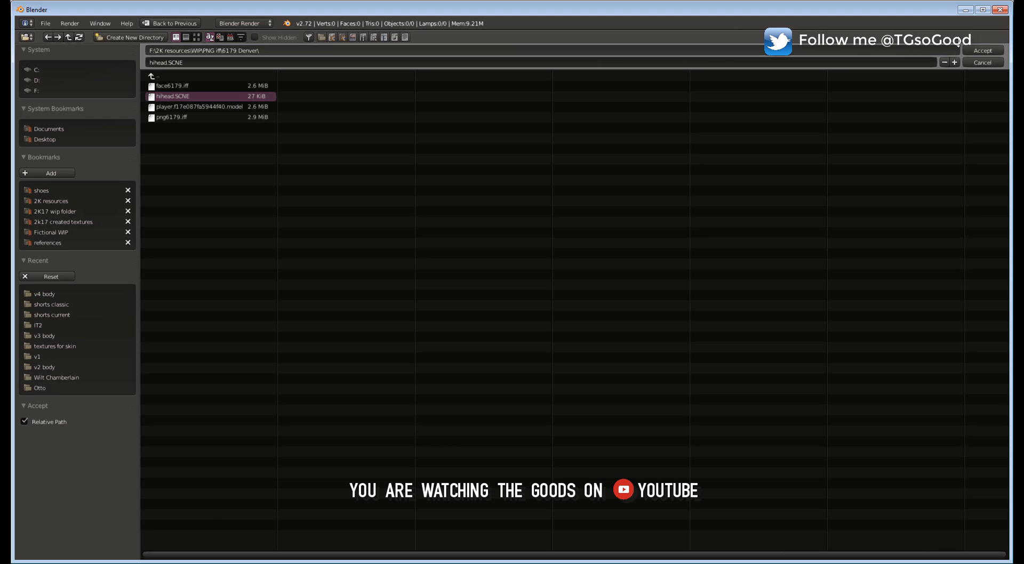
click(968, 49)
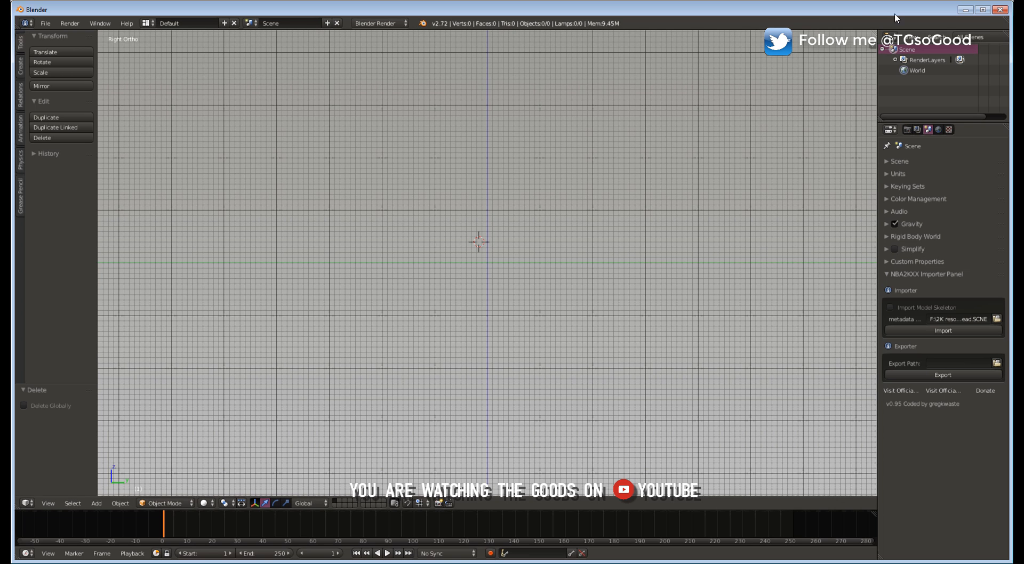
- Import the hihead.SCNE player model and rotate the view to face the player's front
click(956, 331)
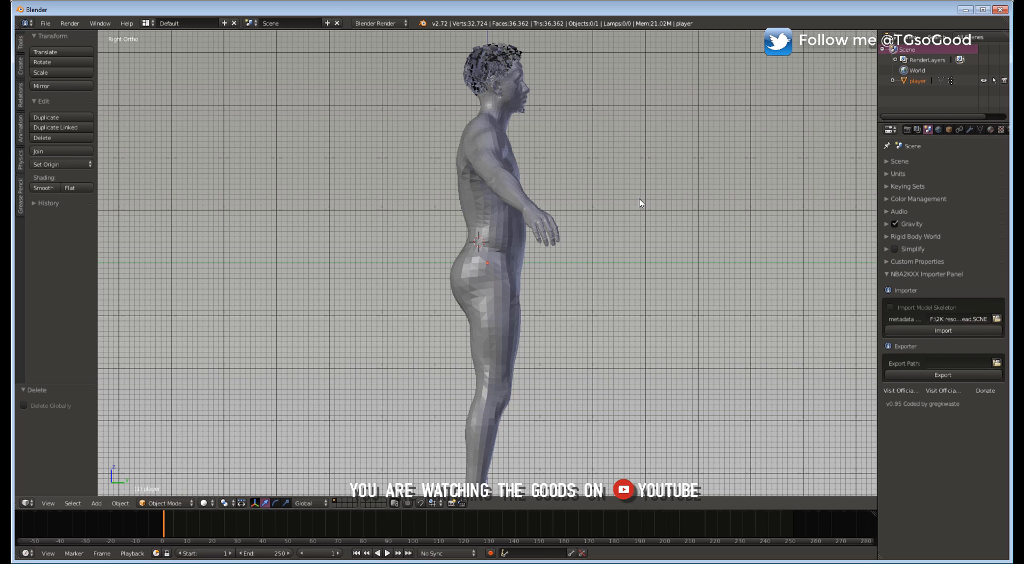
key(KP_6)
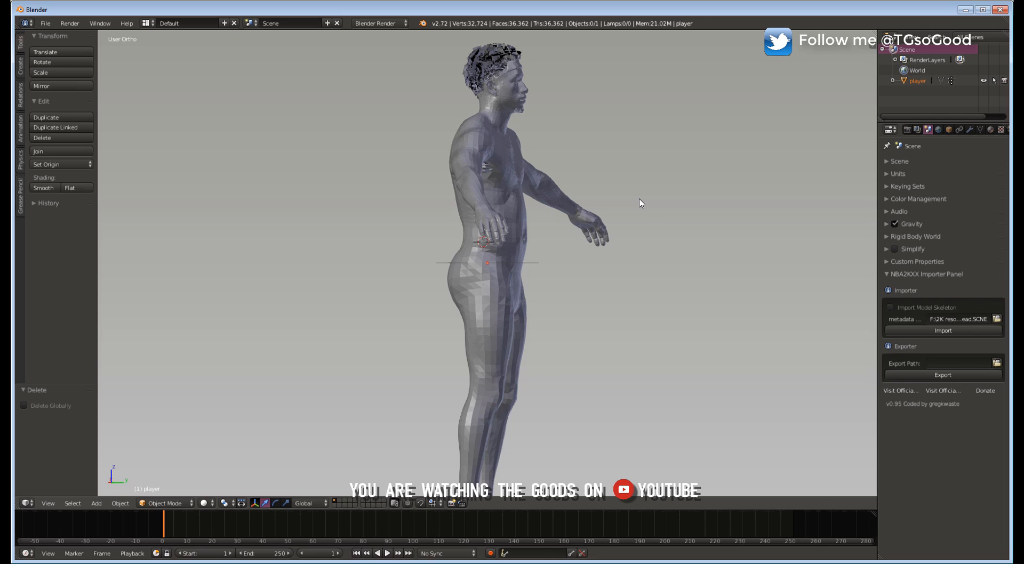
key(KP_6)
key(KP_6)
key(KP_6)
key(KP_6)
key(KP_6)
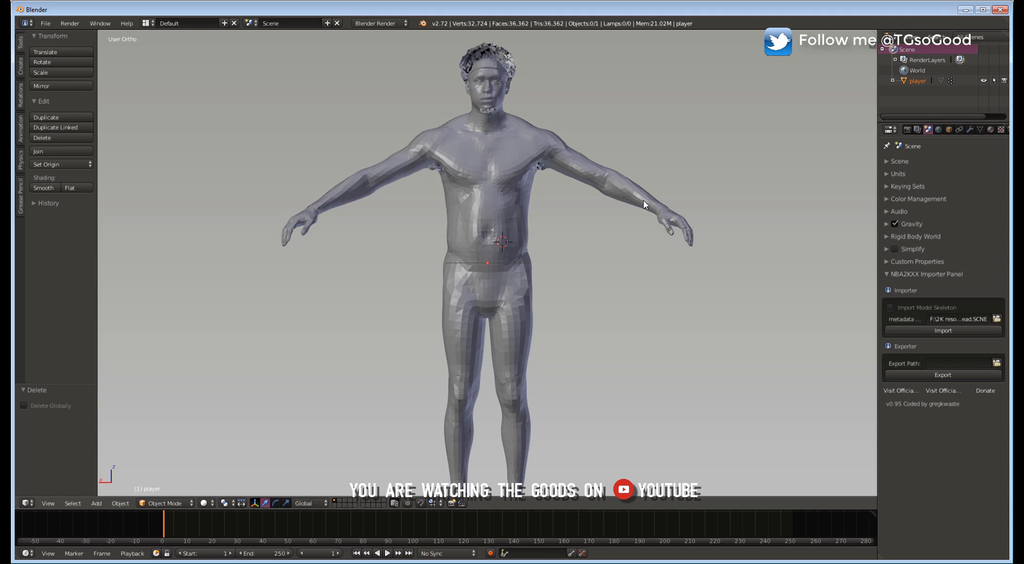
- Examine the player model in the preset front and right orthographic views, ending with a view facing its chest and face
key(KP_1)
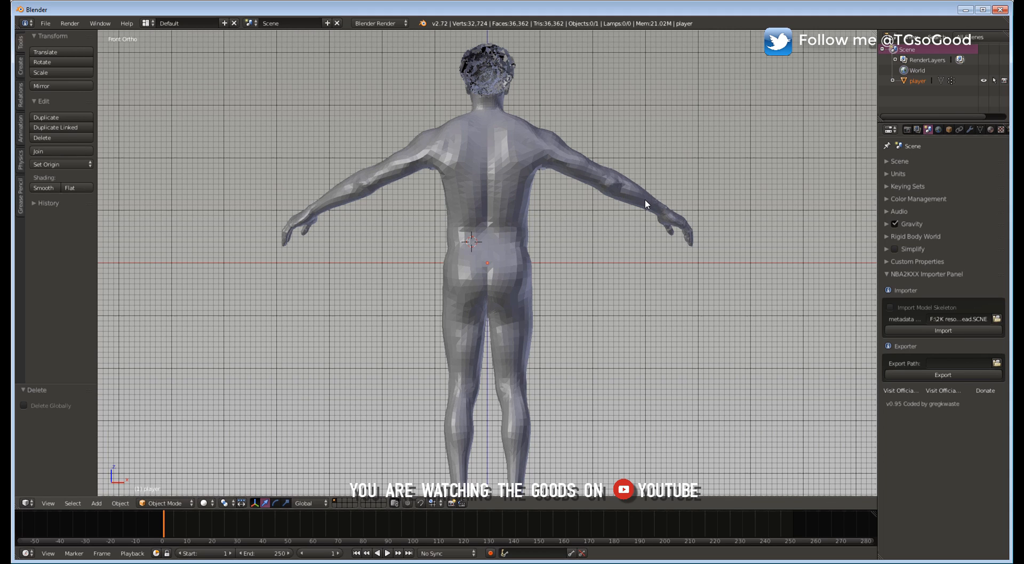
key(KP_3)
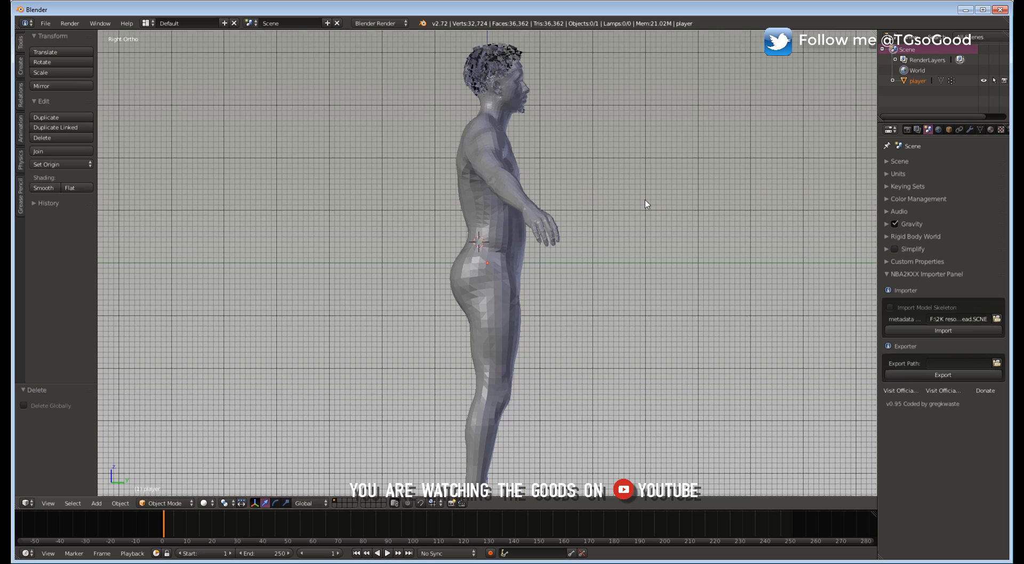
key(KP_6)
key(KP_6)
key(KP_6)
key(KP_6)
key(KP_6)
key(KP_6)
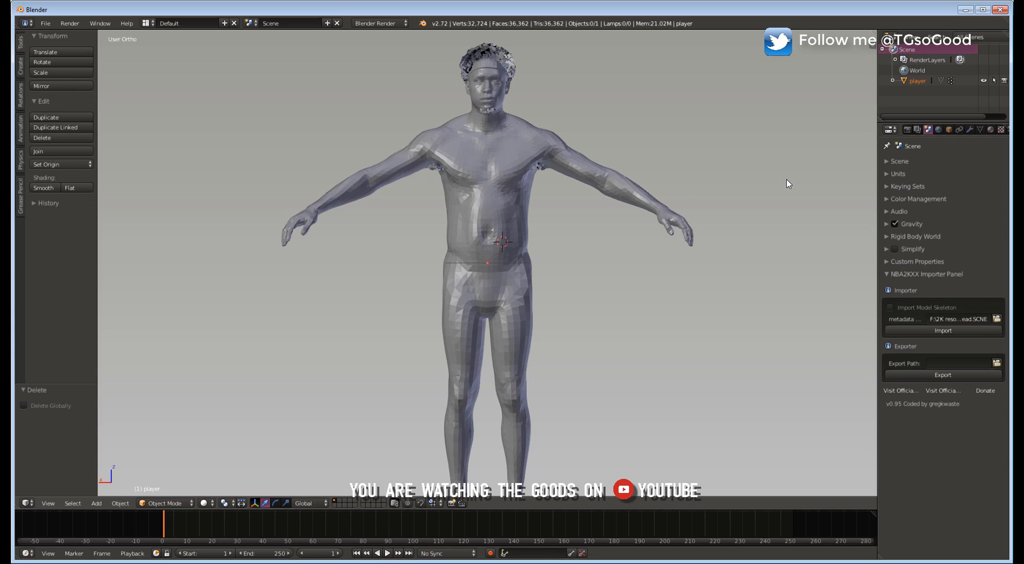
- Show the player mesh in Edit Mode and switch it to Sculpt Mode
click(166, 504)
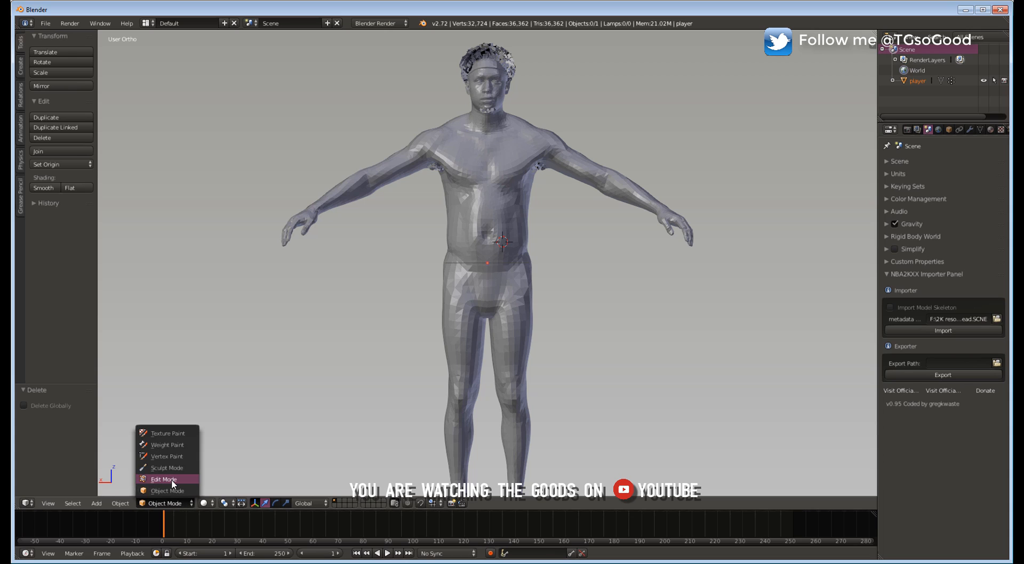
click(172, 480)
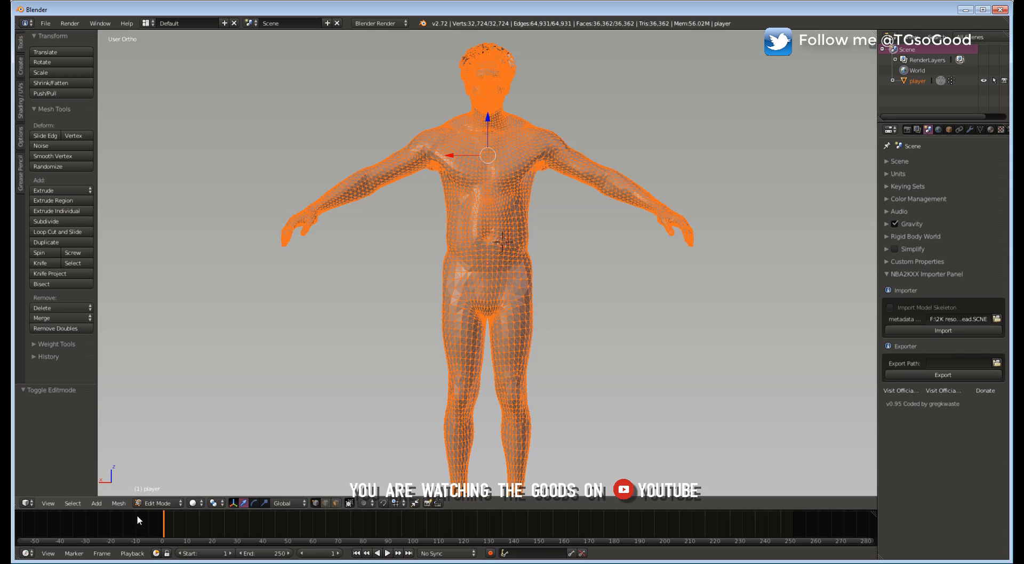
click(154, 505)
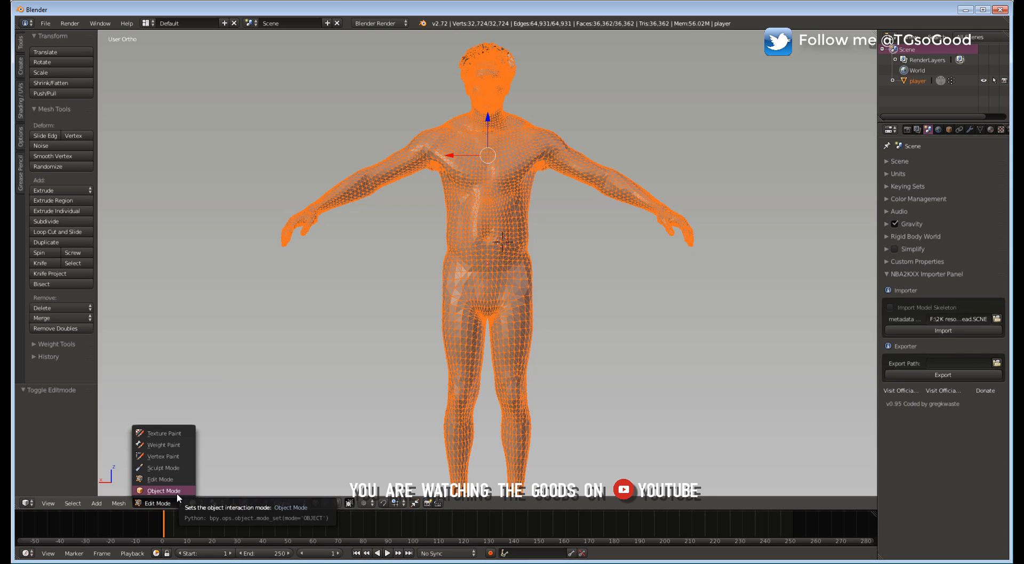
click(164, 468)
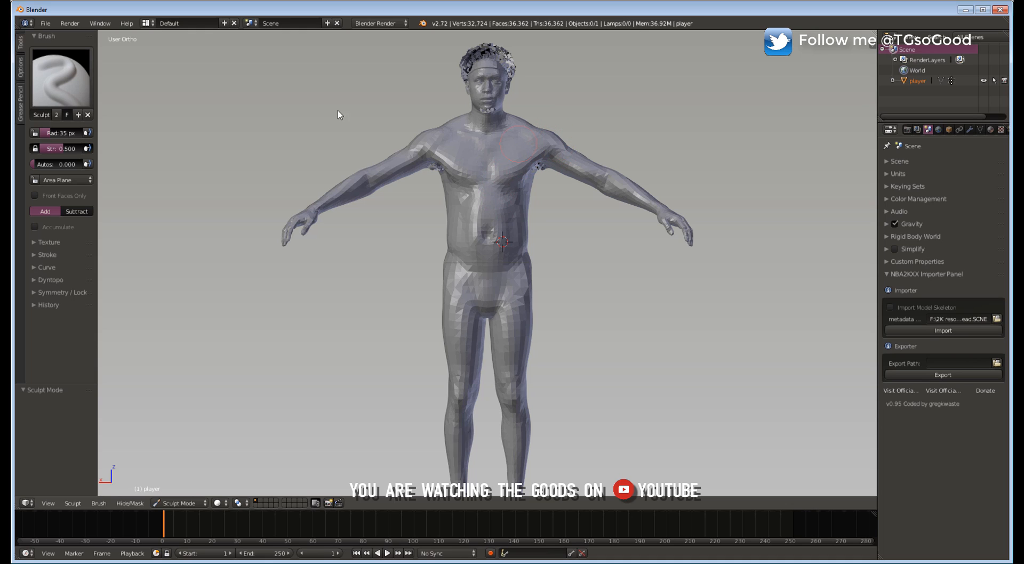
- Choose the Grab sculpt brush and set its radius to 54 px
click(87, 102)
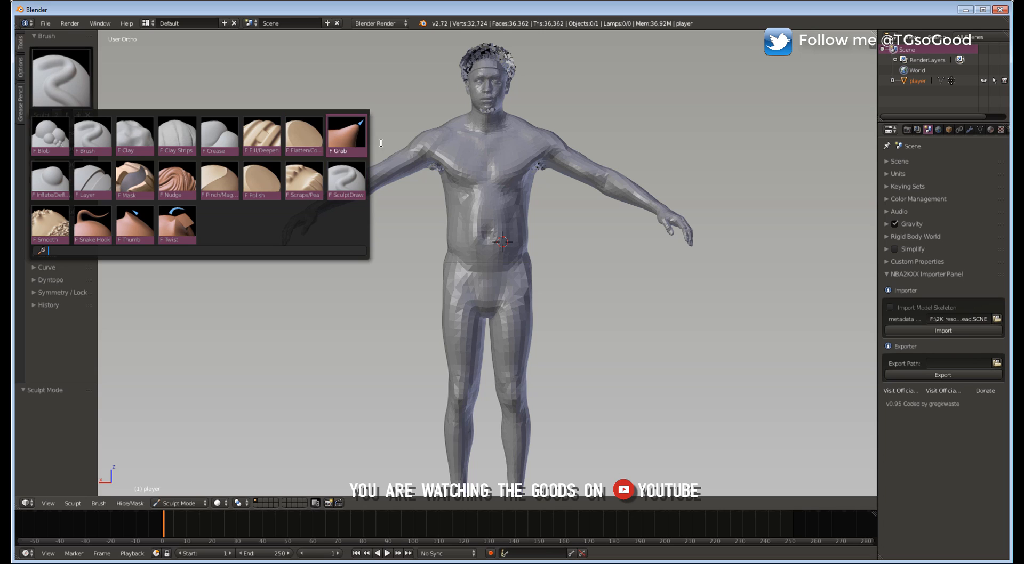
click(353, 143)
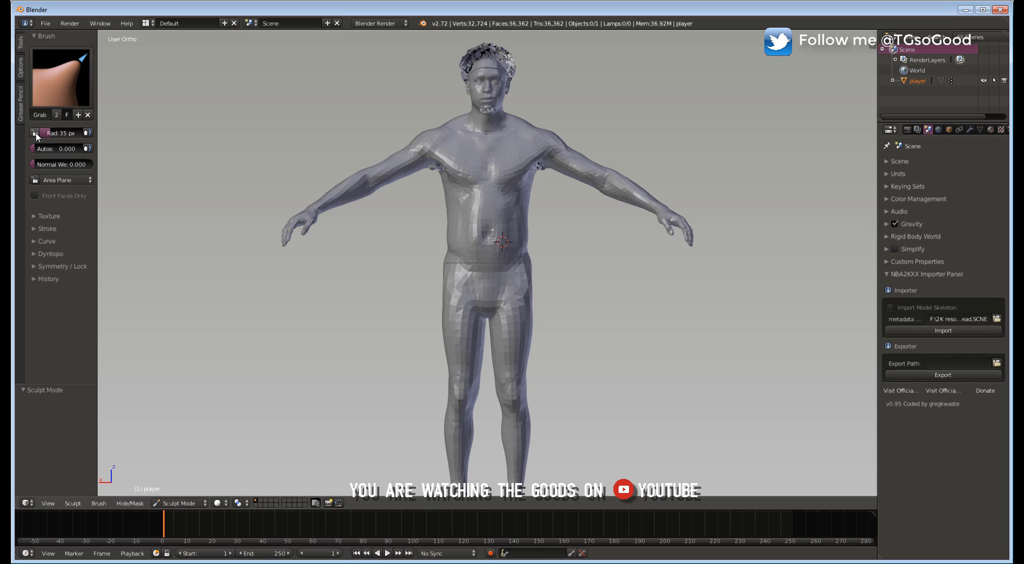
mouse_move(37, 132)
mouse_down()
mouse_move(519, 184)
mouse_move(435, 182)
mouse_move(402, 213)
mouse_move(580, 156)
mouse_move(464, 188)
mouse_move(539, 181)
mouse_up()
drag(76, 132, 52, 132)
- Try pulling the player's upper arm outward and upward with the Grab brush, and undo the stroke
mouse_move(551, 140)
mouse_down()
mouse_move(654, 129)
mouse_move(533, 146)
mouse_move(372, 120)
mouse_move(558, 147)
mouse_move(566, 165)
mouse_move(549, 119)
mouse_up()
mouse_move(561, 147)
mouse_down()
mouse_move(568, 134)
mouse_move(638, 112)
mouse_up()
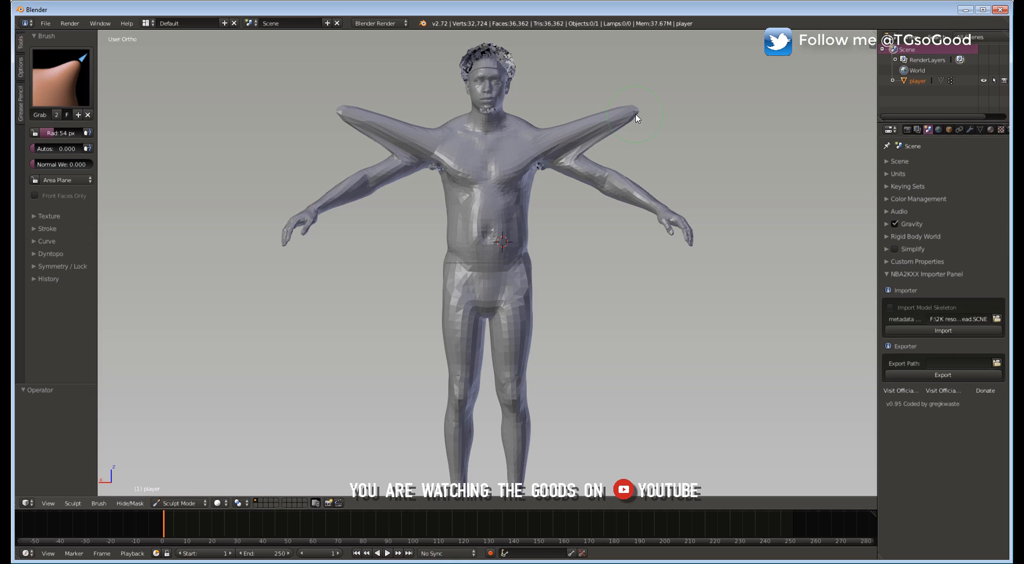
key(ctrl+z)
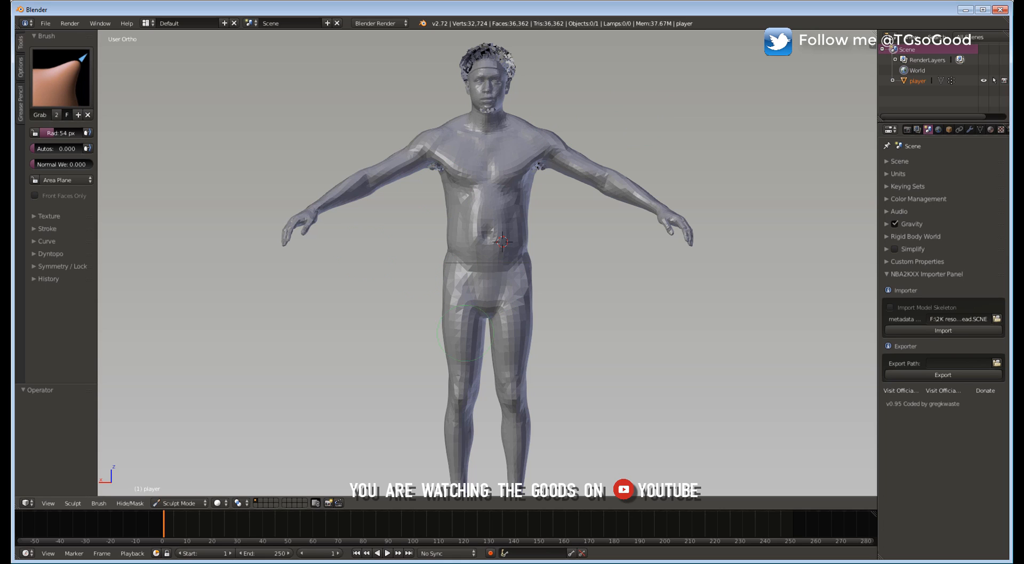
- Try pulling the upper arm backward from the right side view, inspect it from other angles, and undo the stroke
click(73, 504)
key(KP_3)
mouse_move(497, 158)
mouse_down()
mouse_move(615, 150)
mouse_move(555, 251)
mouse_move(587, 411)
mouse_move(564, 335)
mouse_move(436, 152)
mouse_move(373, 174)
mouse_up()
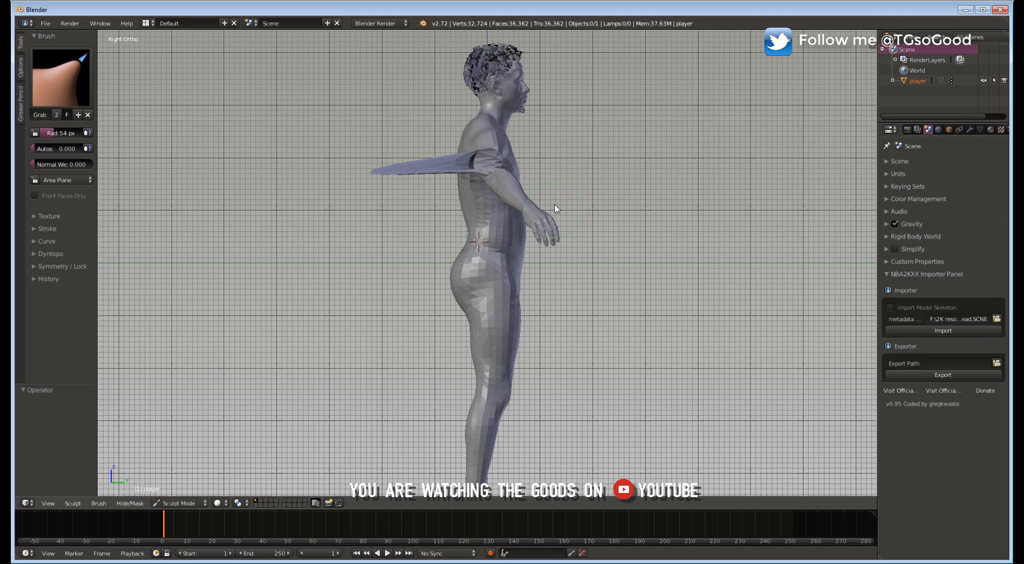
middle_drag(554, 208, 450, 203)
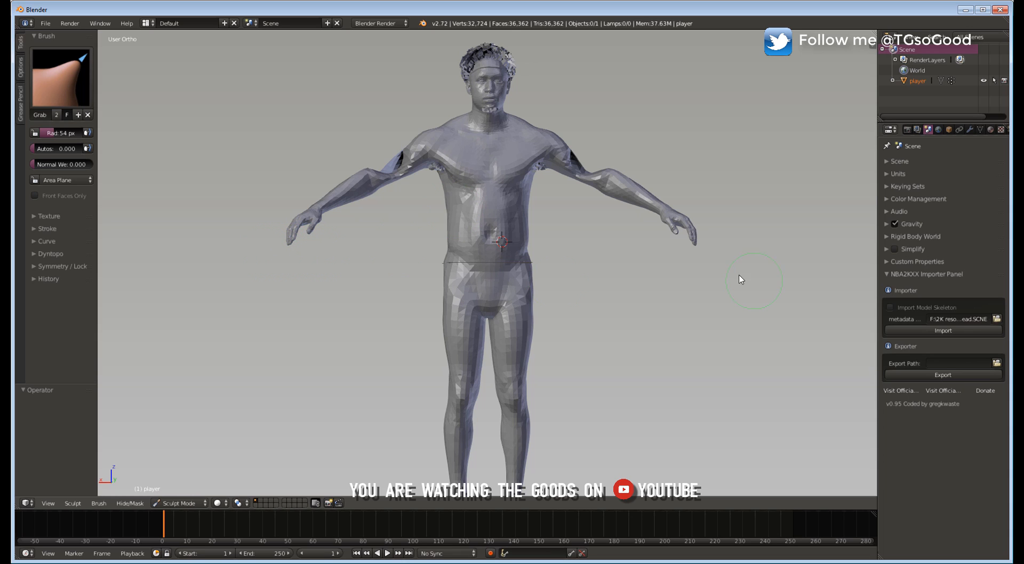
mouse_move(457, 293)
middle_down()
mouse_move(599, 283)
mouse_move(418, 285)
mouse_move(459, 284)
middle_up()
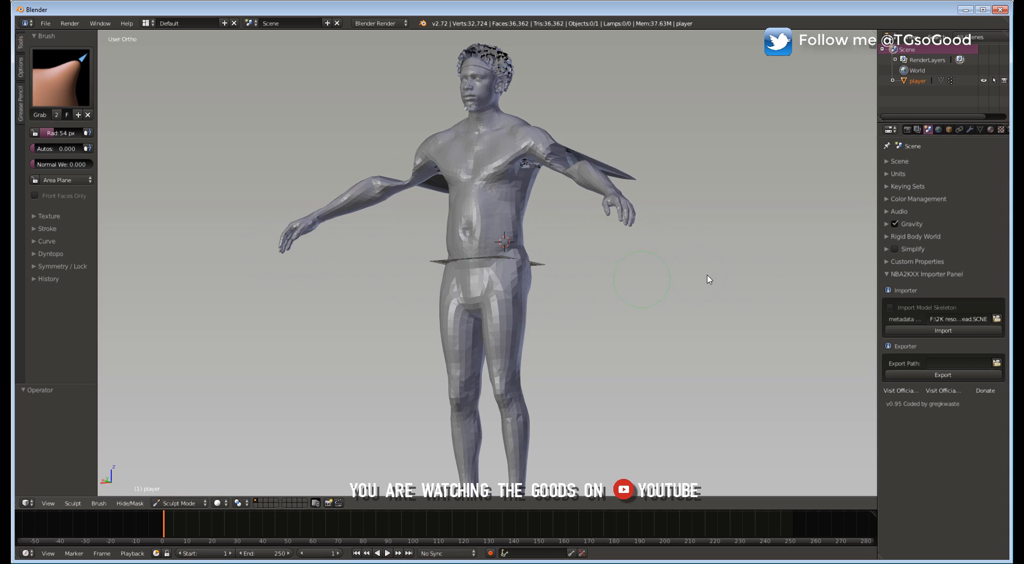
scroll(590, 275, down, 1)
middle_drag(642, 283, 703, 289)
key(ctrl+z)
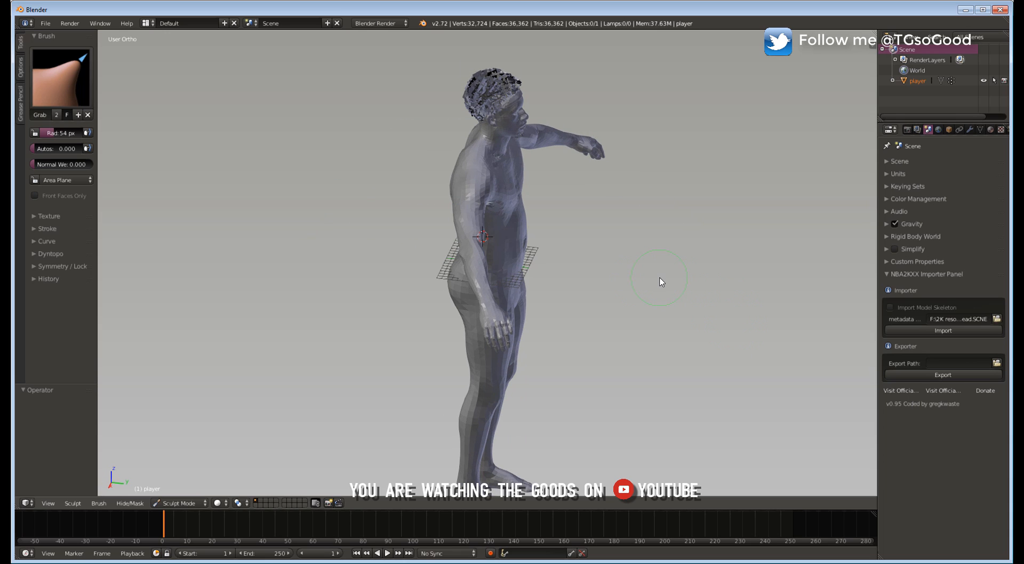
- Return the view to the player's front and examine the sculpt symmetry options
middle_drag(599, 287, 545, 258)
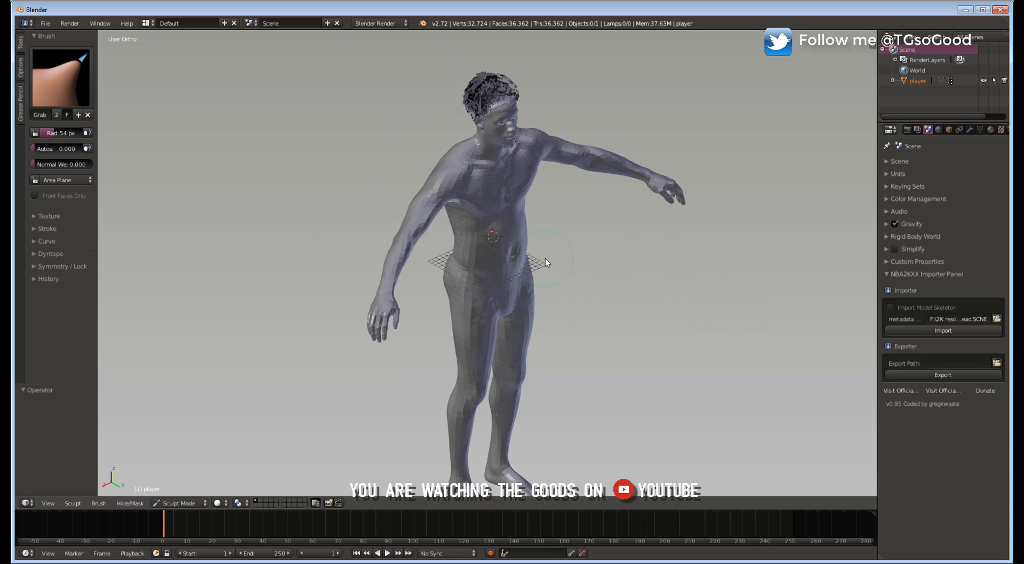
key(KP_3)
key(KP_6)
key(KP_6)
key(KP_6)
key(KP_6)
key(KP_6)
key(KP_6)
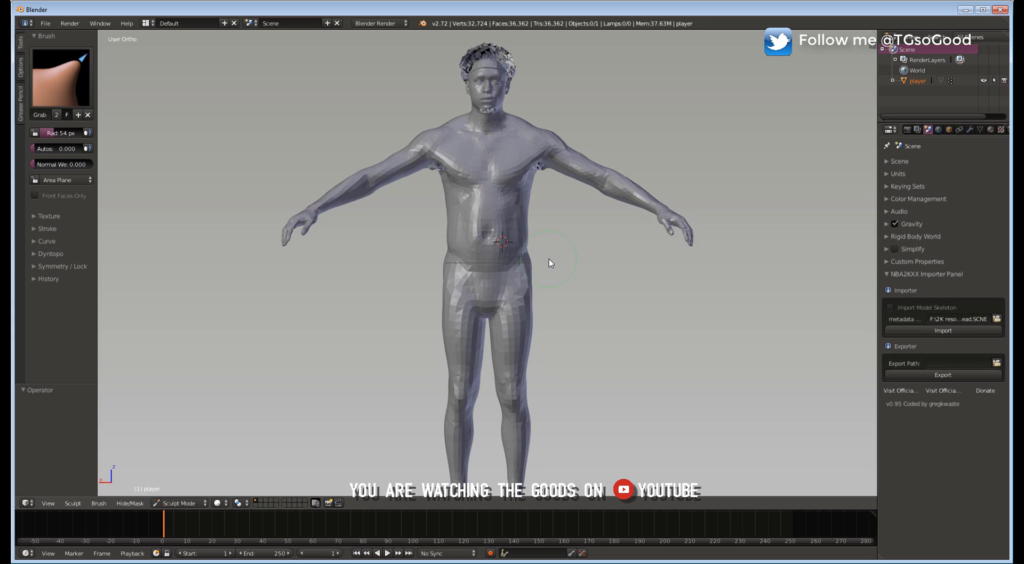
click(75, 504)
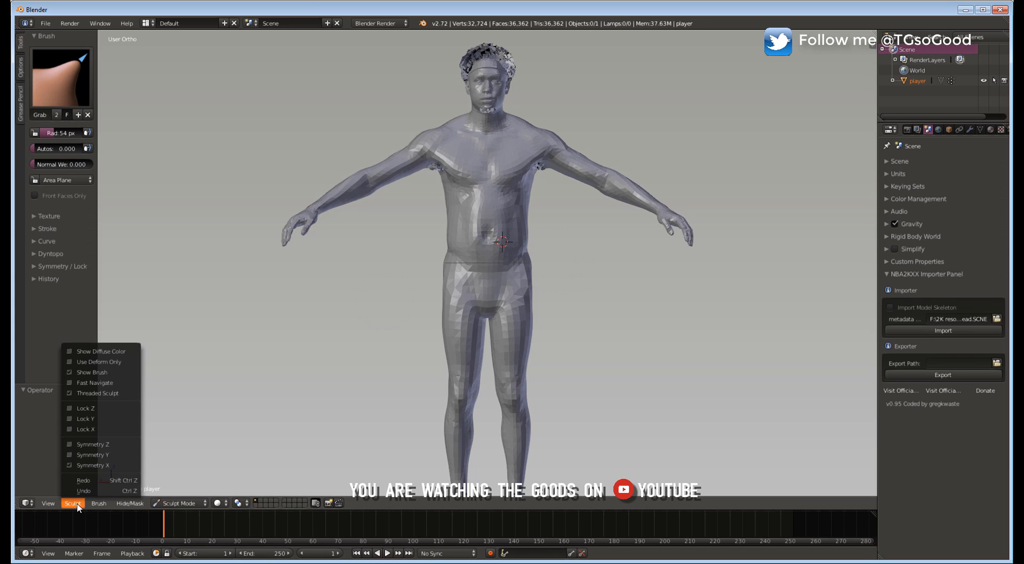
click(71, 465)
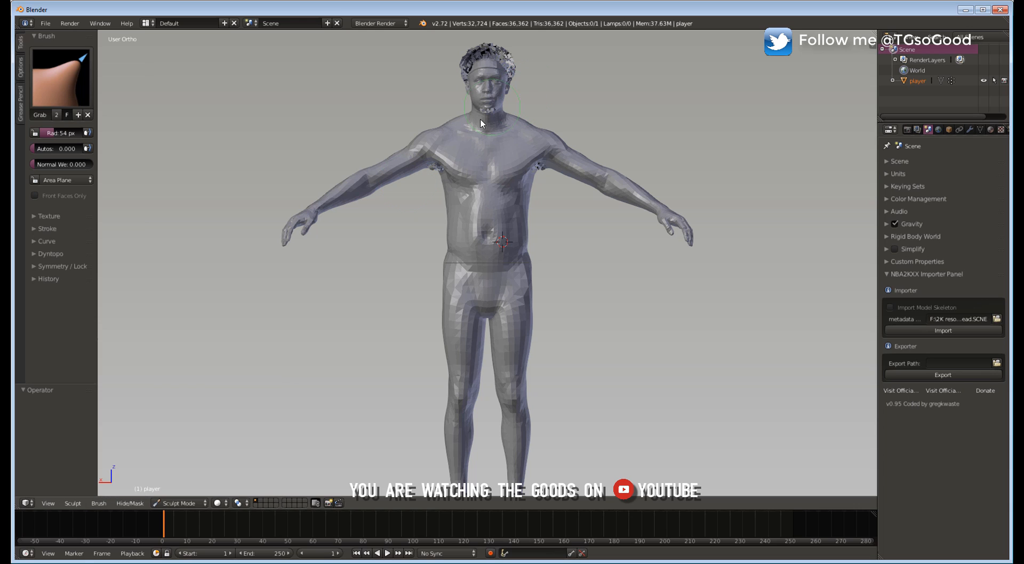
- Nudge the side of the player's jaw slightly inward with the Grab brush
scroll(568, 188, up, 3)
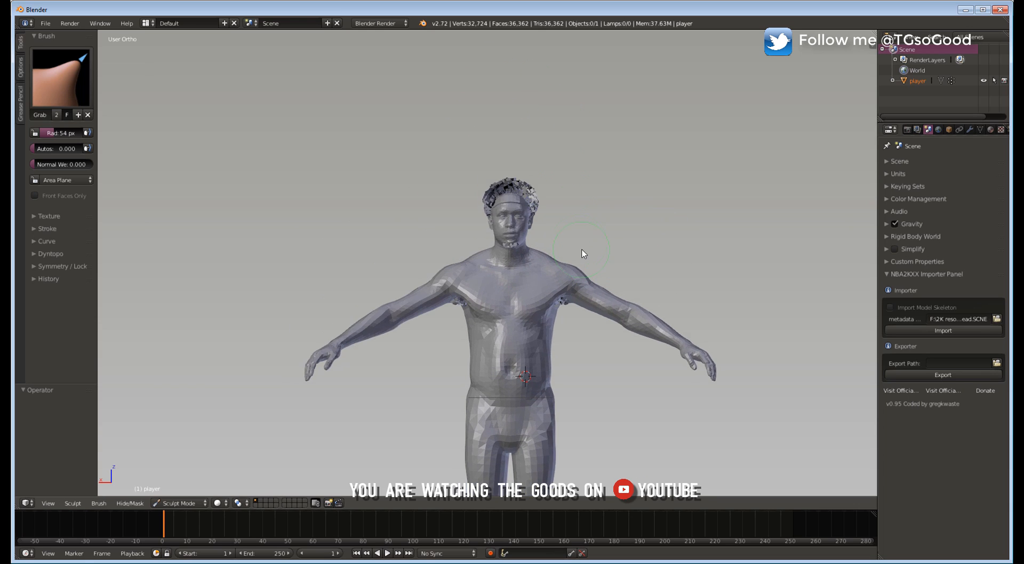
scroll(575, 319, up, 4)
scroll(594, 251, up, 3)
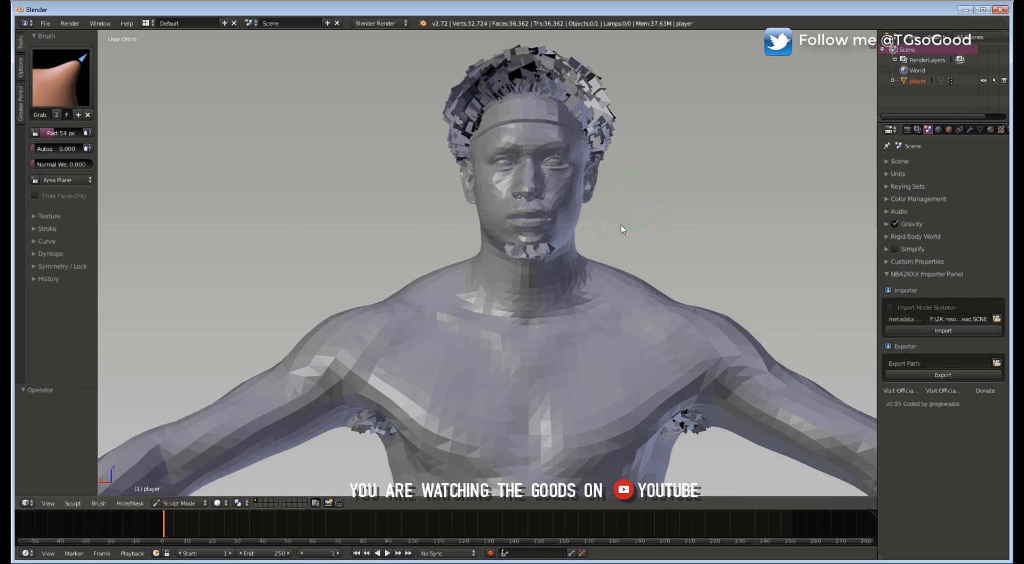
shift+middle_drag(621, 228, 520, 260)
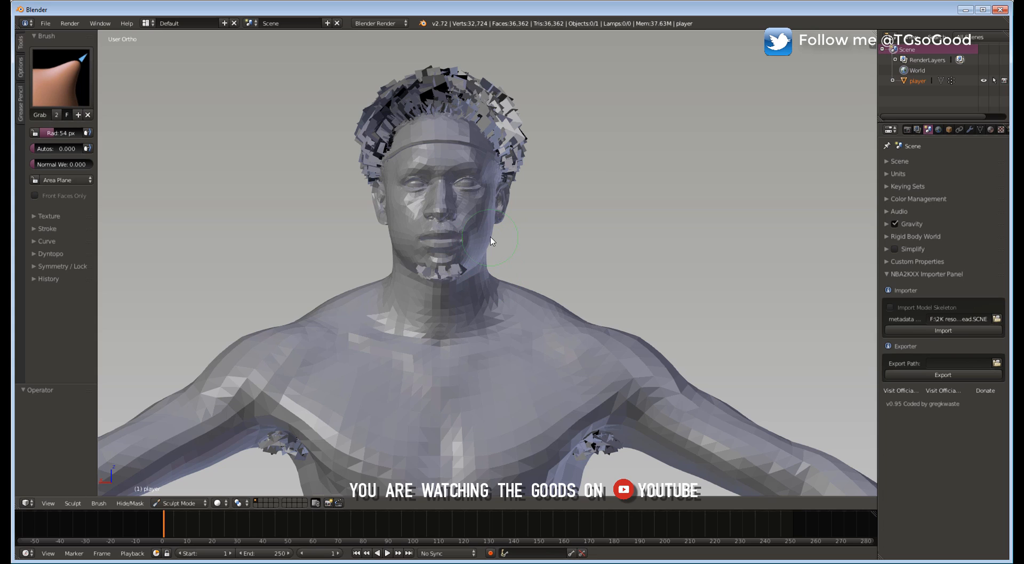
mouse_move(491, 236)
mouse_down()
mouse_move(549, 244)
mouse_move(486, 231)
mouse_up()
- Try pulling the nose far to the side with the Grab brush while toggling Symmetry X, and undo both strokes
click(74, 504)
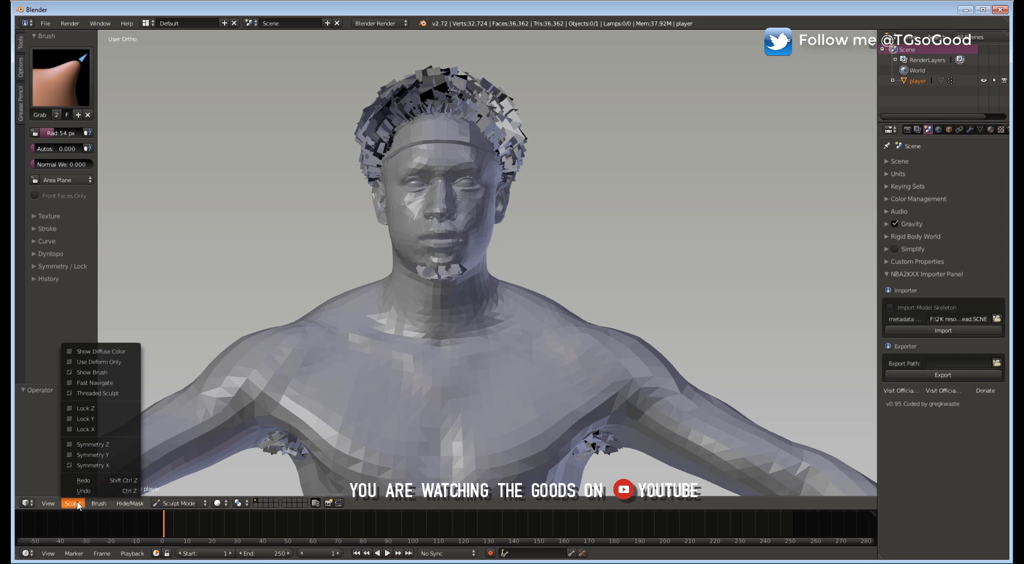
click(66, 464)
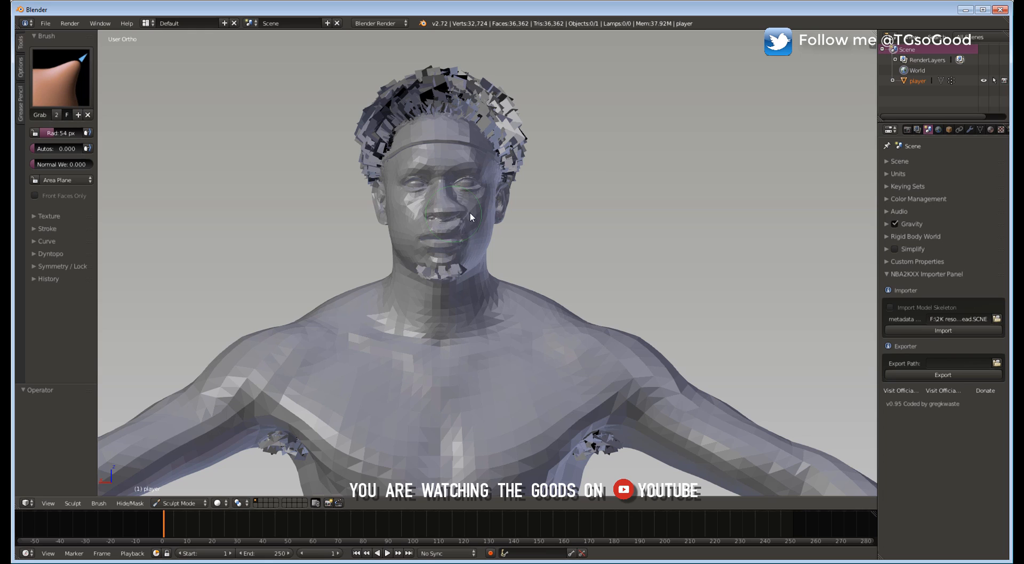
mouse_move(469, 213)
mouse_down()
mouse_move(619, 227)
mouse_move(479, 220)
mouse_move(496, 270)
mouse_move(606, 245)
mouse_up()
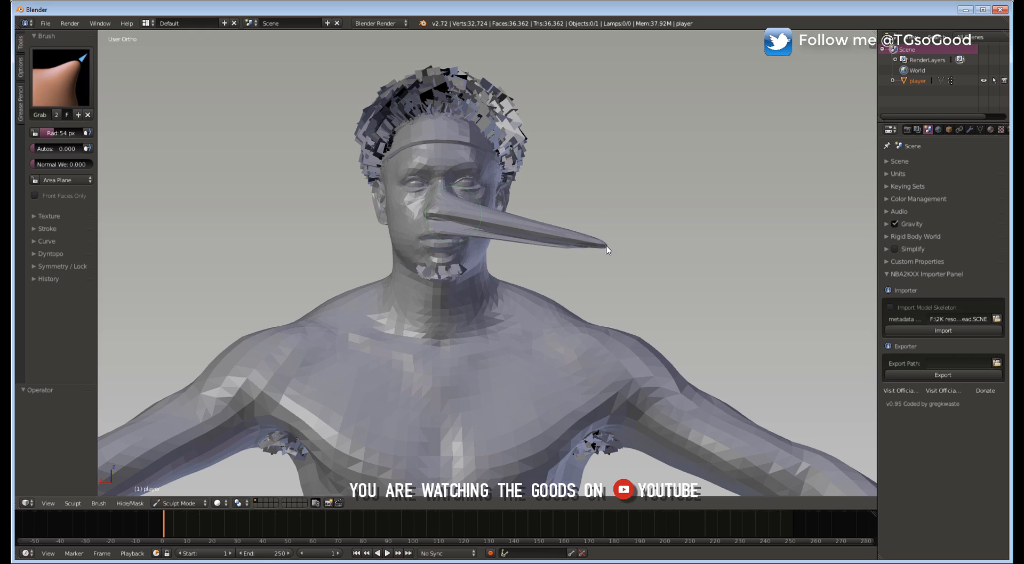
click(72, 504)
click(75, 465)
mouse_move(452, 216)
mouse_down()
mouse_move(469, 200)
mouse_move(628, 183)
mouse_move(450, 266)
mouse_move(541, 328)
mouse_move(549, 162)
mouse_move(623, 130)
mouse_up()
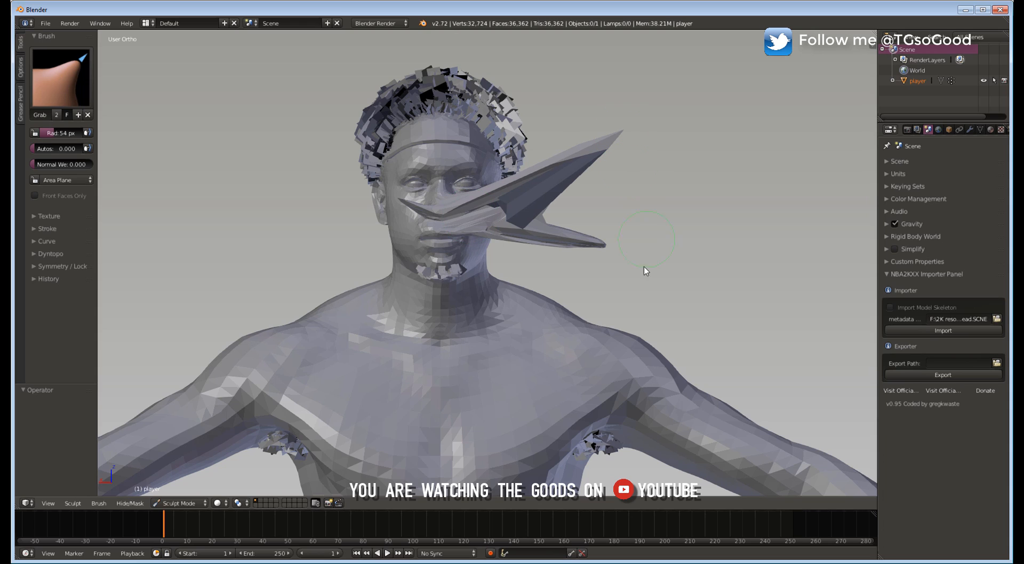
key(ctrl+z)
key(ctrl+z)
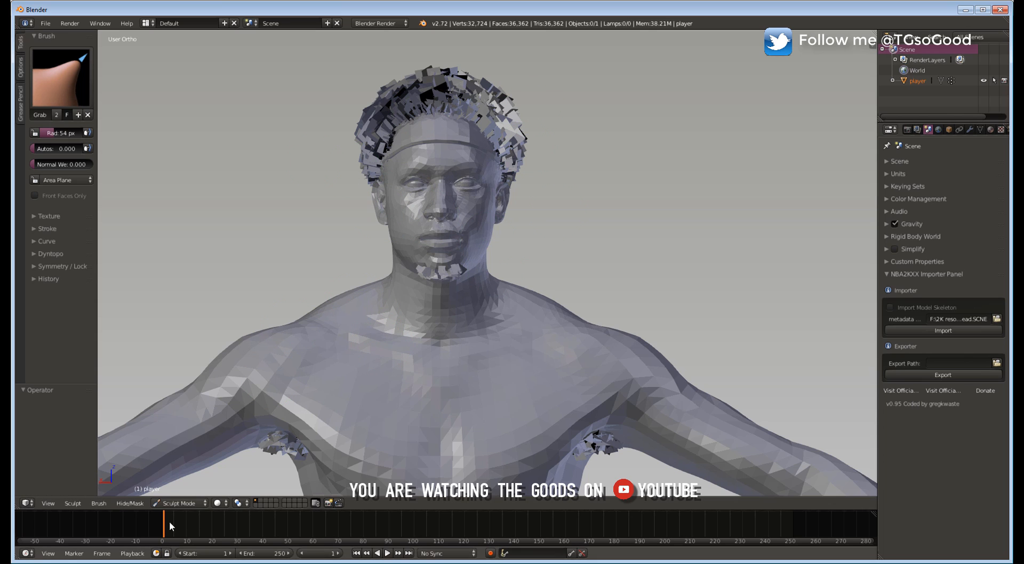
- Switch the player model to Edit Mode and display its mesh data properties in a widened area
click(178, 503)
click(184, 482)
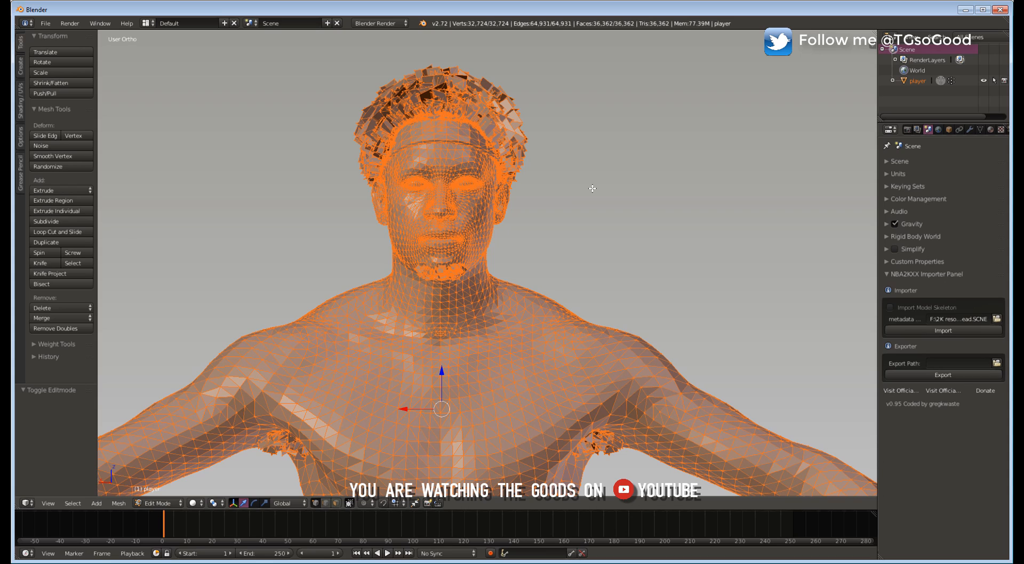
click(979, 129)
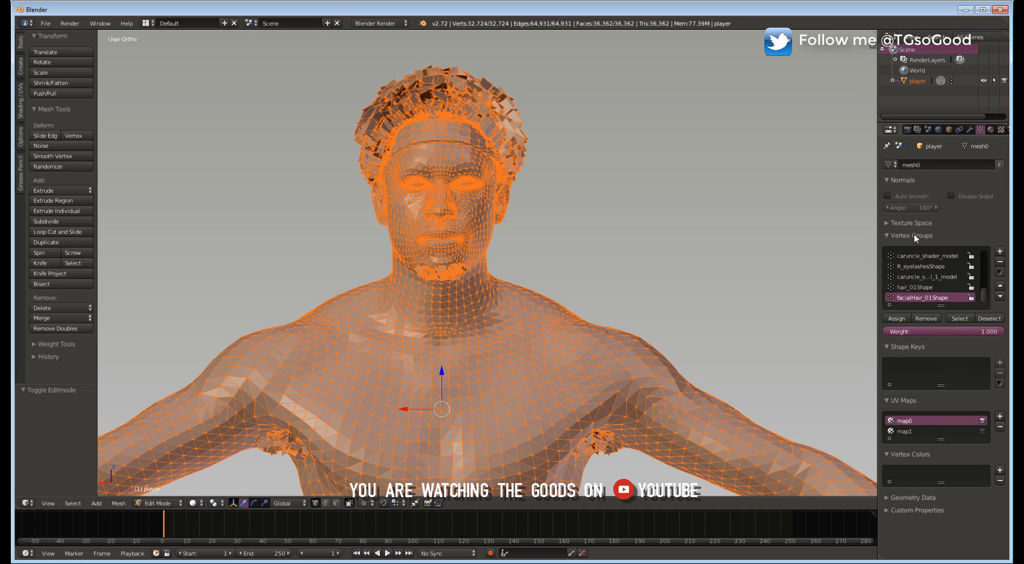
drag(875, 244, 751, 265)
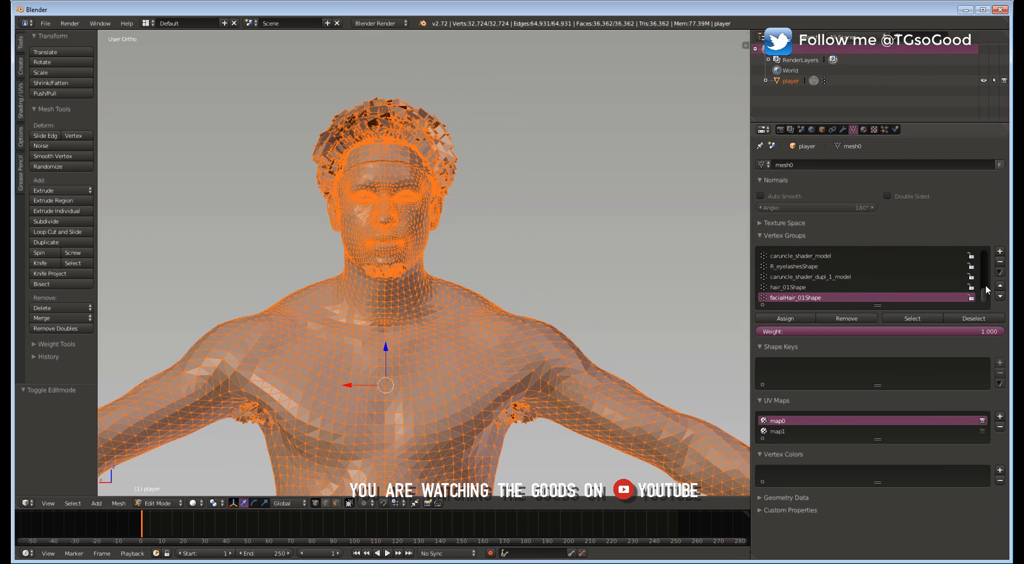
- Look through the mesh's vertex groups and make hair_01Shape the active group
scroll(807, 263, up, 5)
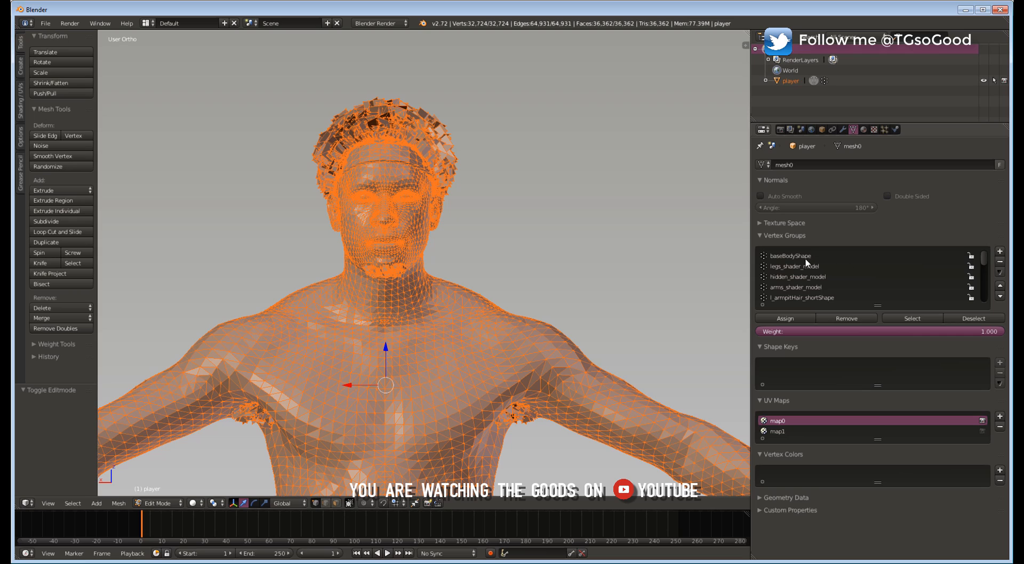
scroll(987, 270, down, 3)
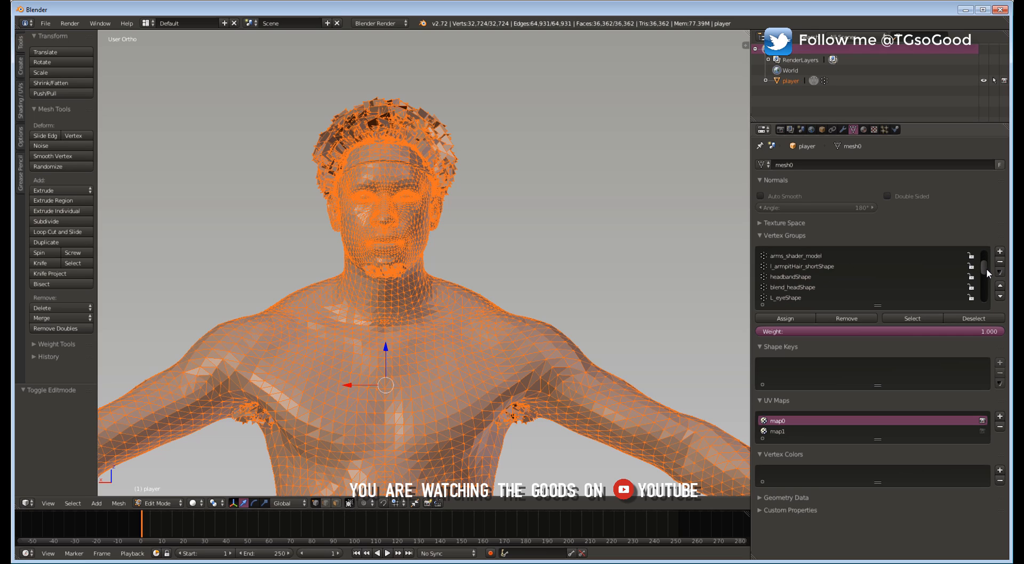
drag(986, 269, 988, 294)
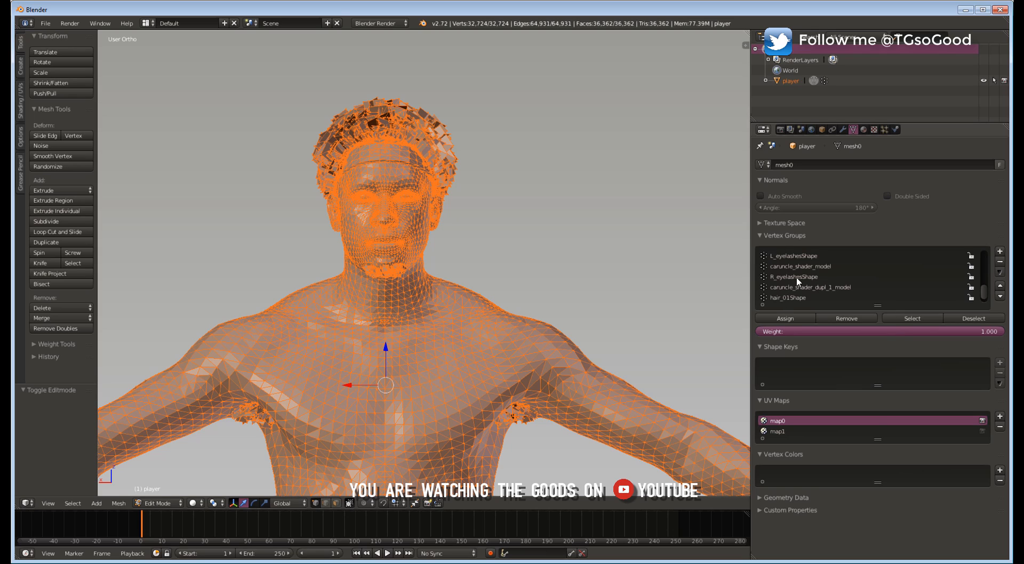
click(793, 298)
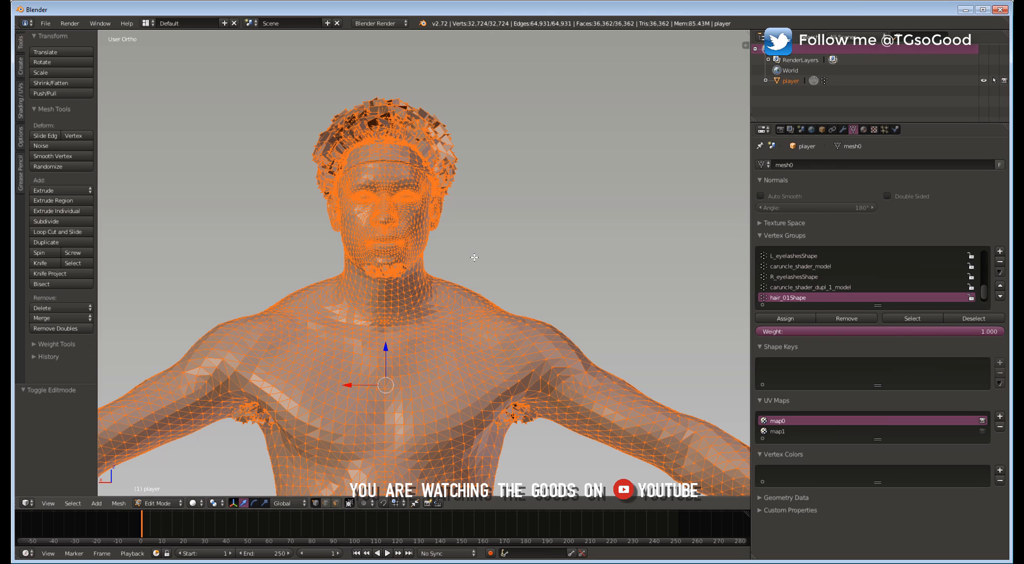
- Deselect the whole mesh and circle-select a patch of vertices on the left side of the player's chest
key(a)
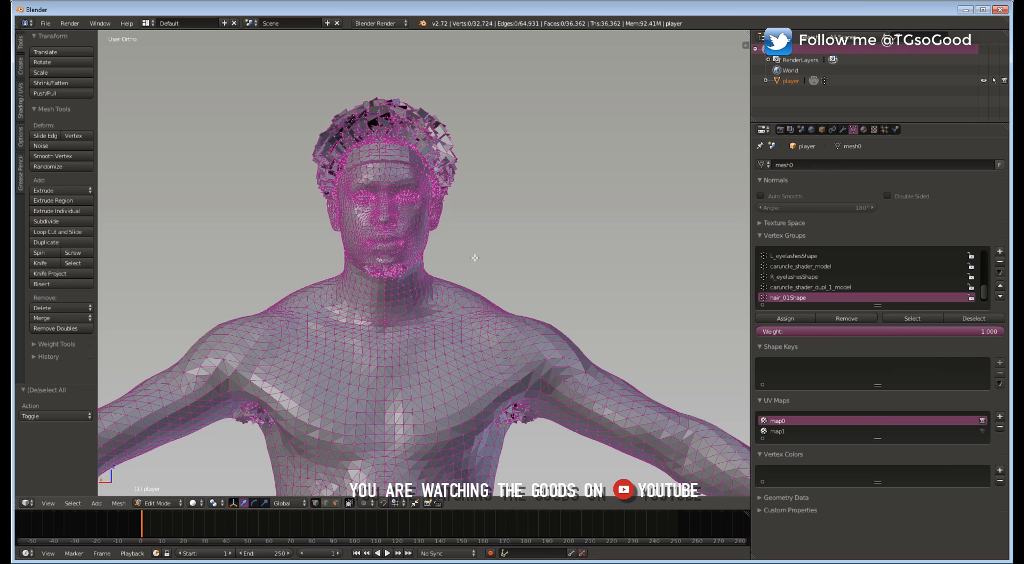
key(a)
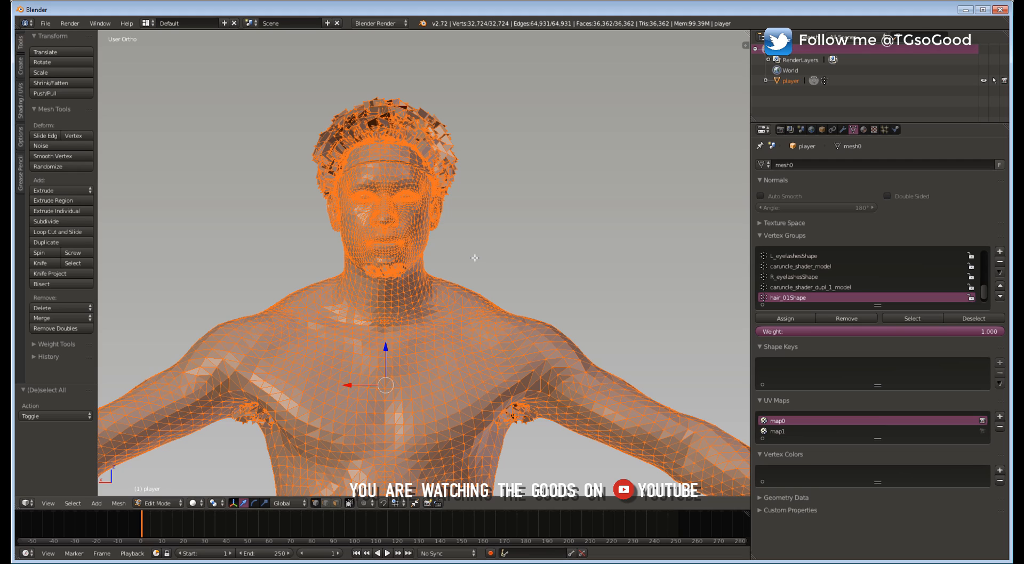
key(a)
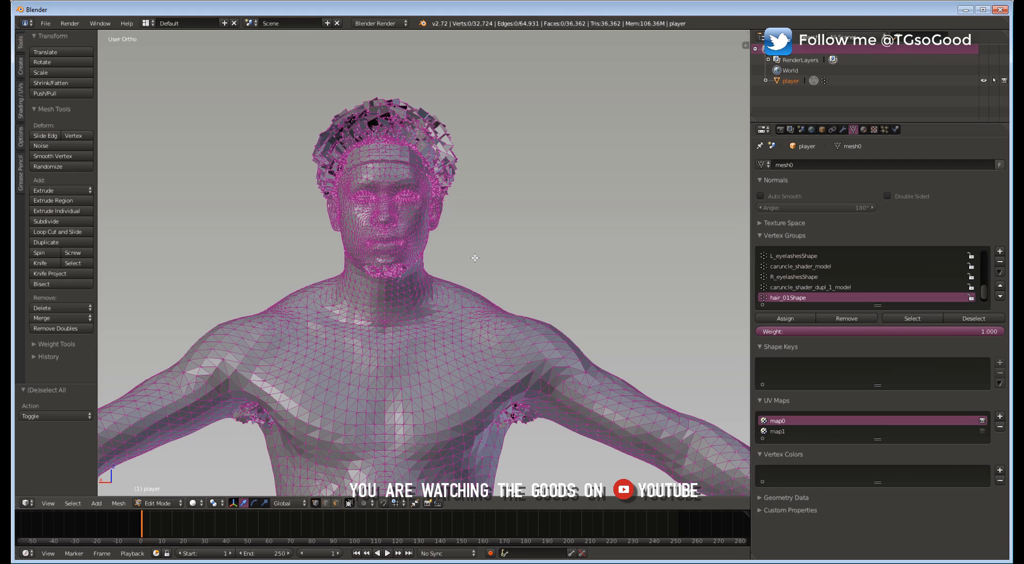
key(c)
key(Escape)
mouse_move(440, 331)
mouse_down()
mouse_move(455, 323)
mouse_move(414, 379)
mouse_move(405, 320)
mouse_move(444, 352)
mouse_move(464, 340)
mouse_up()
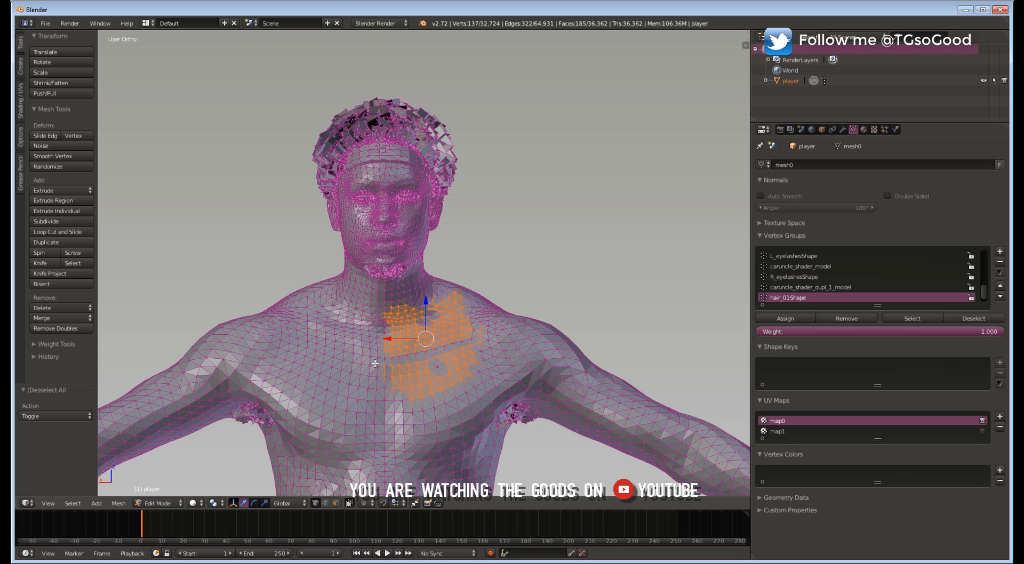
- Compare the chest selection in Wireframe and Solid viewport shading
click(193, 503)
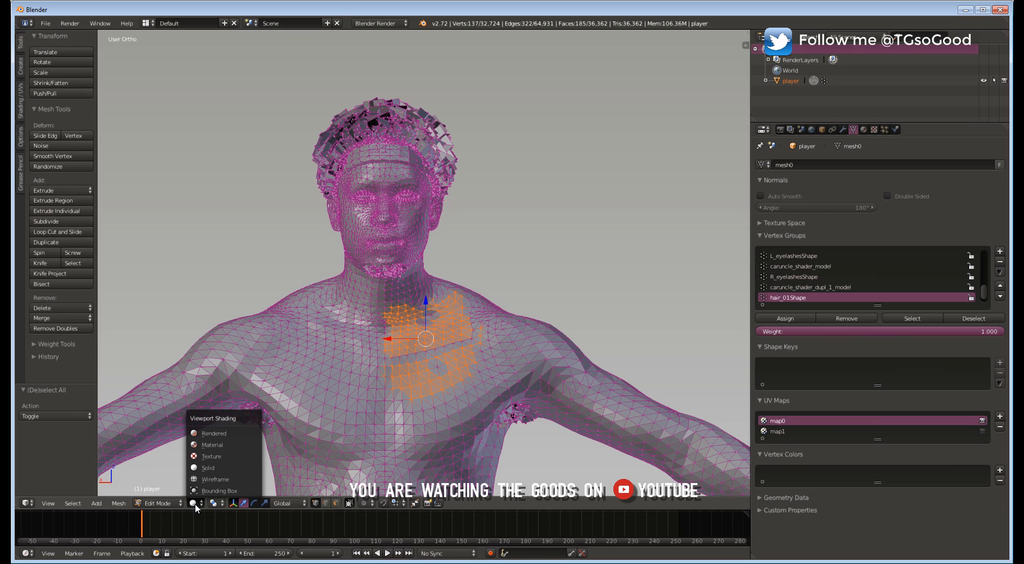
click(217, 480)
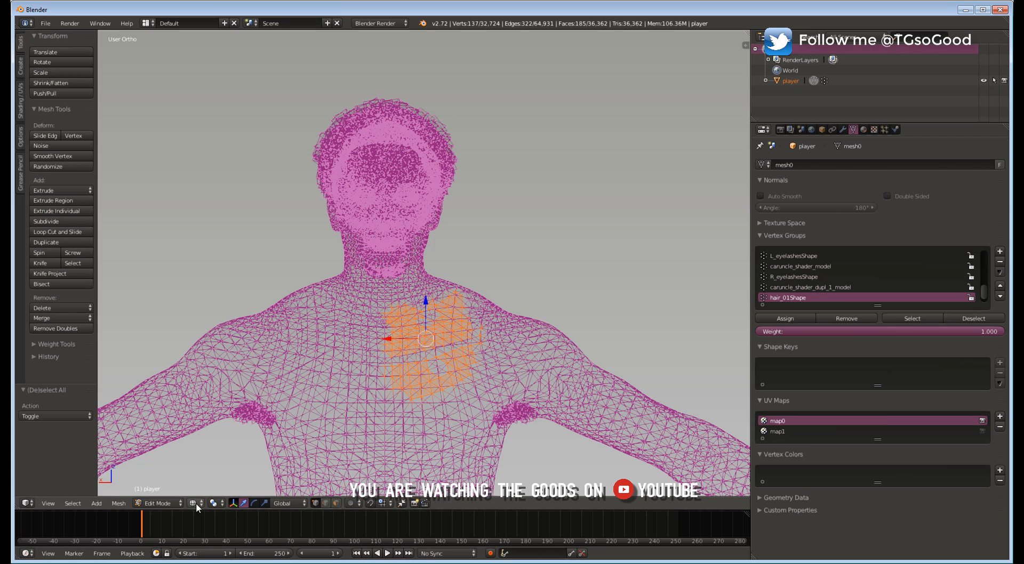
click(196, 502)
click(207, 468)
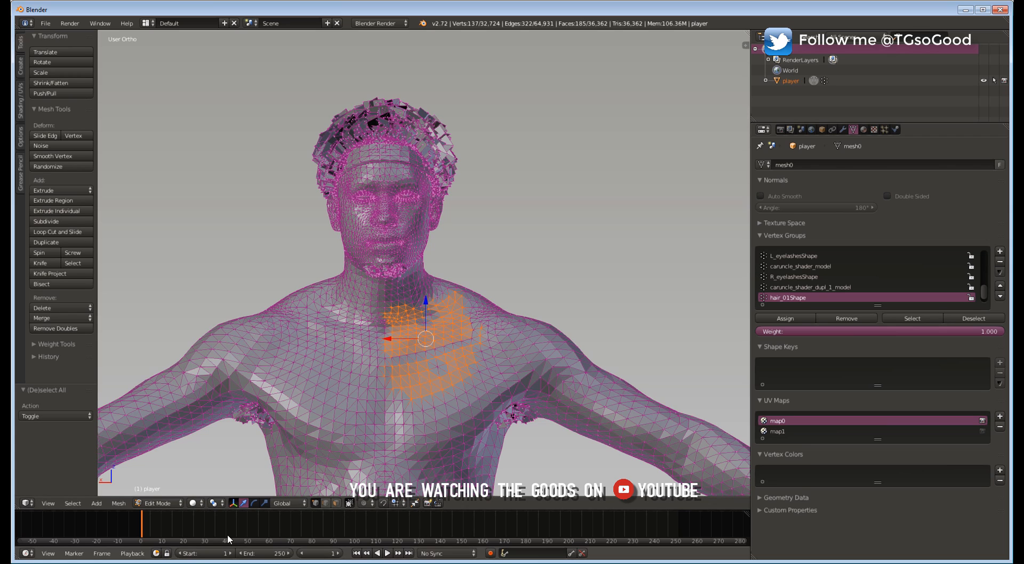
- Extend the chest selection up to the shoulder in Wireframe shading and inspect it from a slightly rotated angle
click(196, 504)
click(203, 478)
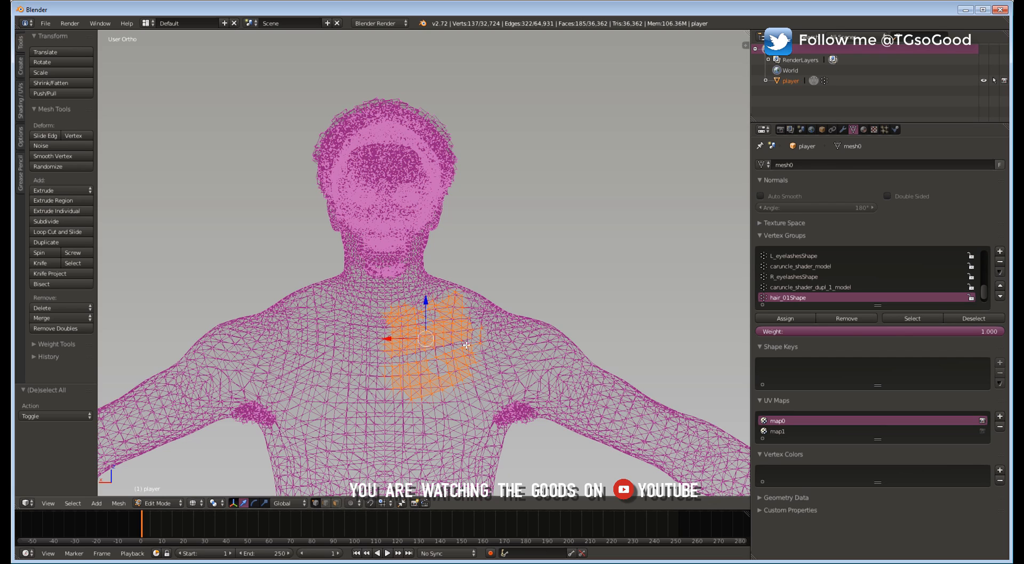
mouse_move(475, 314)
mouse_down()
mouse_move(449, 345)
mouse_move(427, 301)
mouse_move(427, 359)
mouse_move(462, 382)
mouse_move(484, 368)
mouse_move(481, 341)
mouse_up()
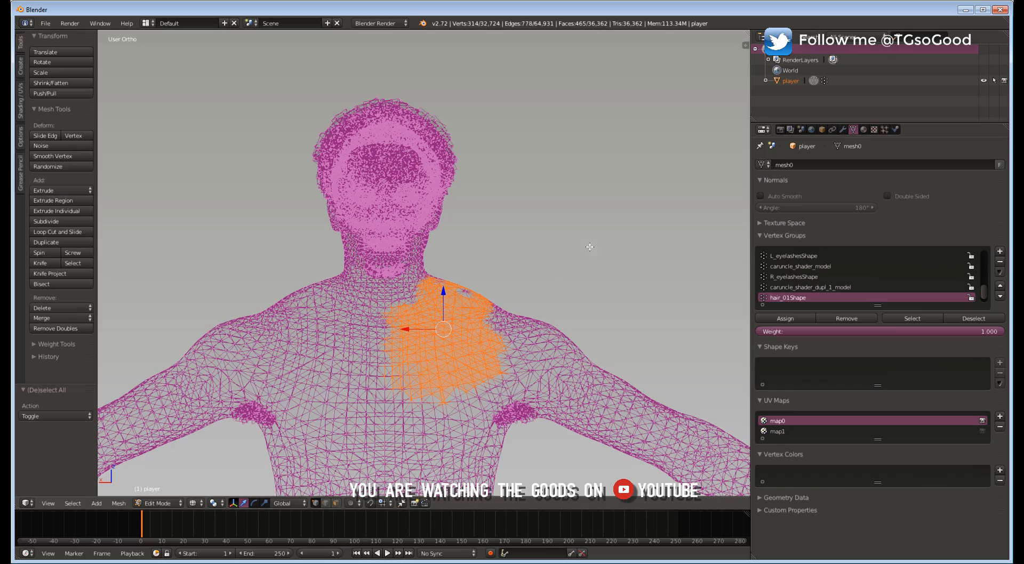
middle_drag(577, 249, 491, 291)
key(KP_6)
key(KP_6)
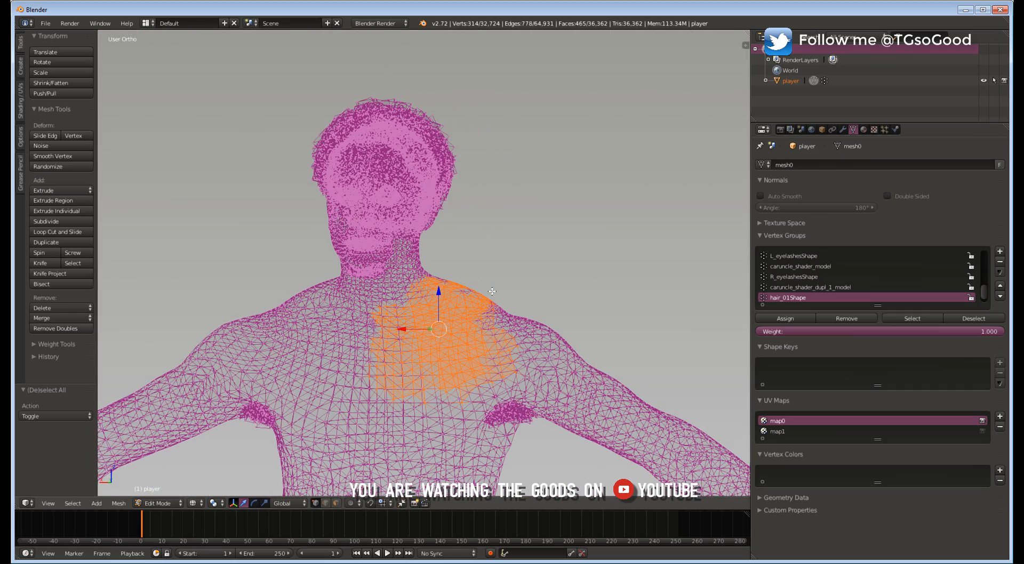
key(KP_4)
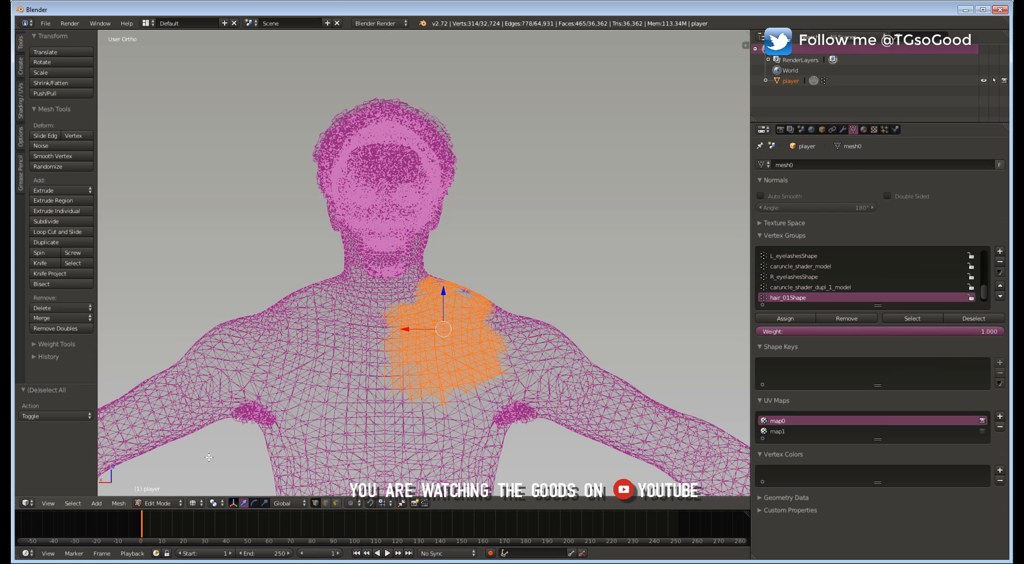
- Return to Solid shading and try scaling and moving the selected chest patch, cancelling both transforms
click(202, 505)
click(210, 469)
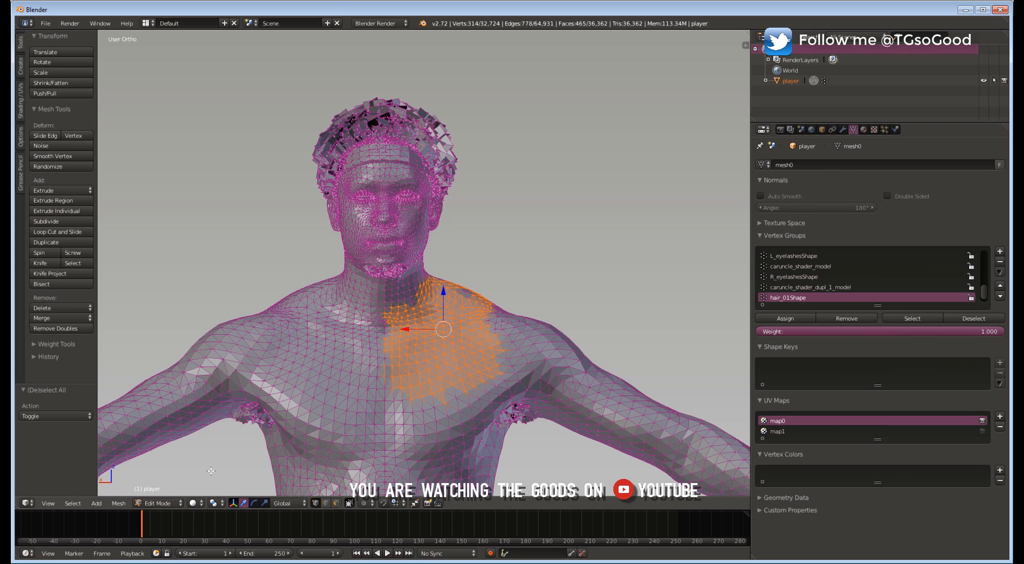
key(s)
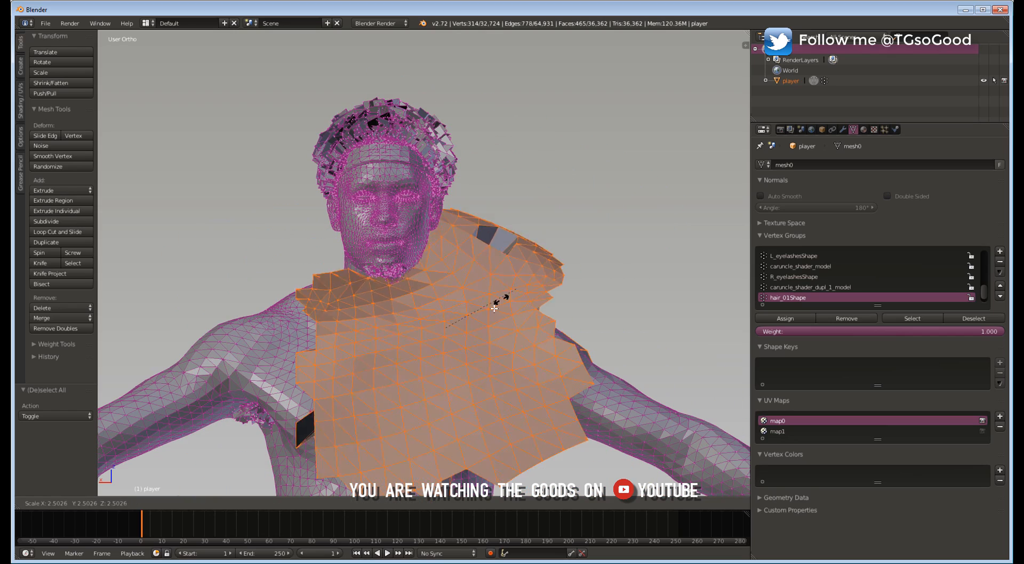
click(483, 313)
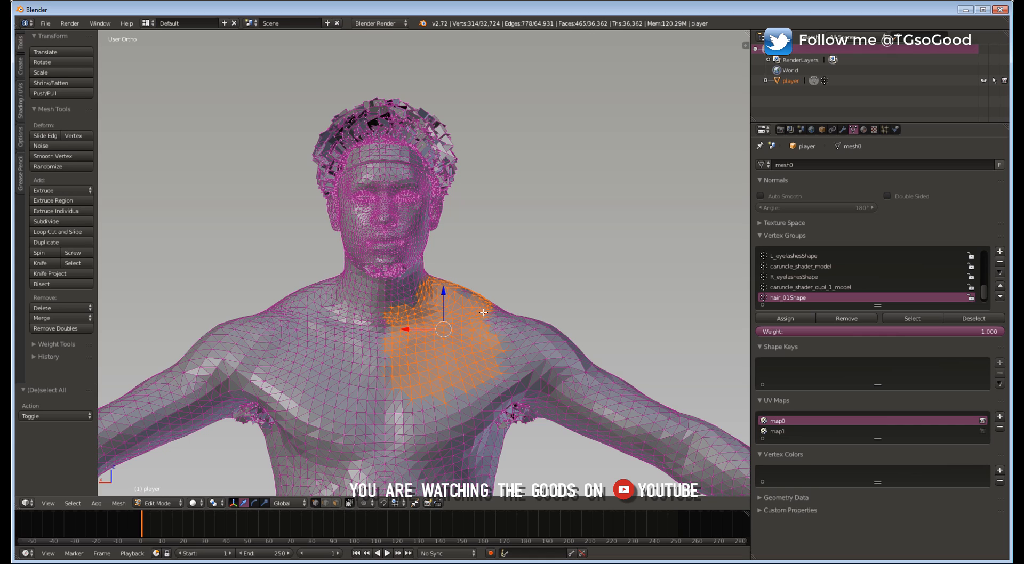
key(g)
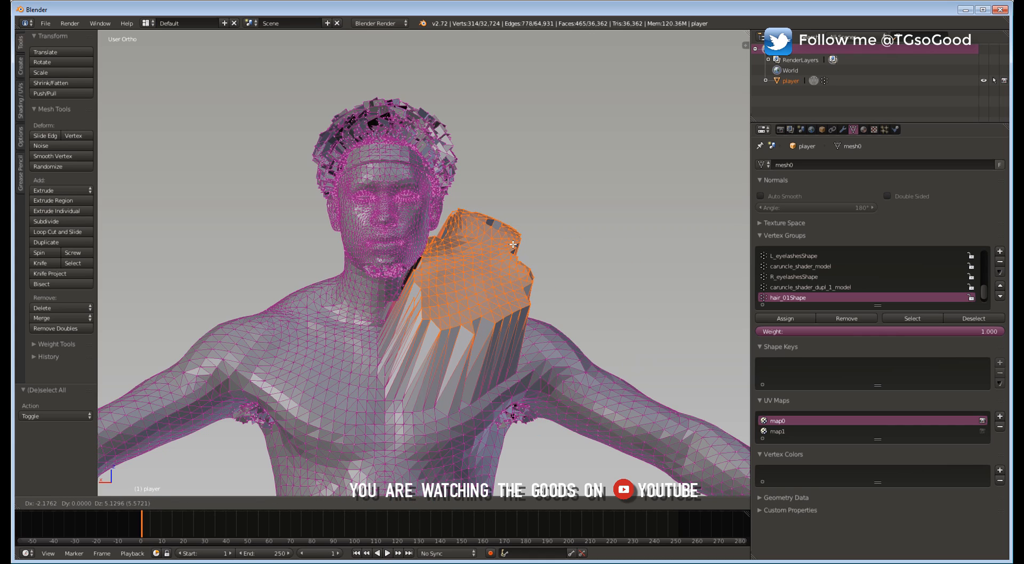
right_click(519, 240)
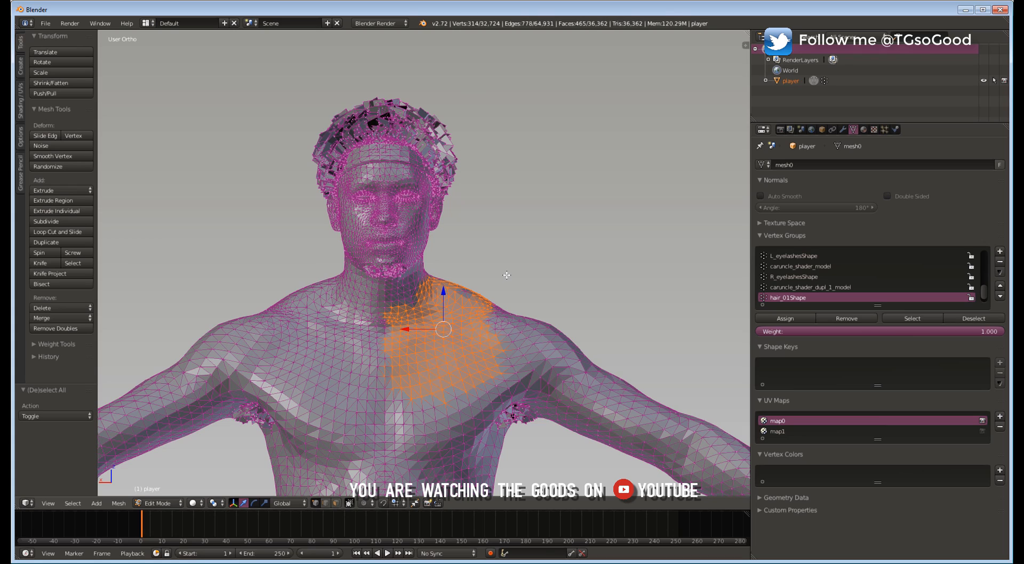
- Clear the chest selection and select all vertices belonging to the hair_01Shape group
key(a)
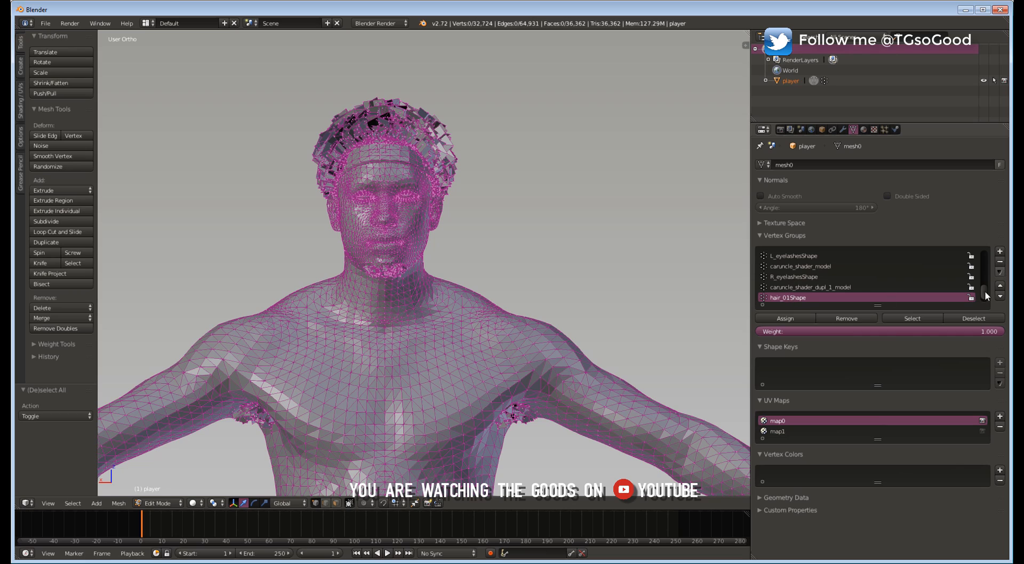
mouse_move(984, 294)
mouse_down()
mouse_move(985, 261)
mouse_move(984, 293)
mouse_up()
click(824, 287)
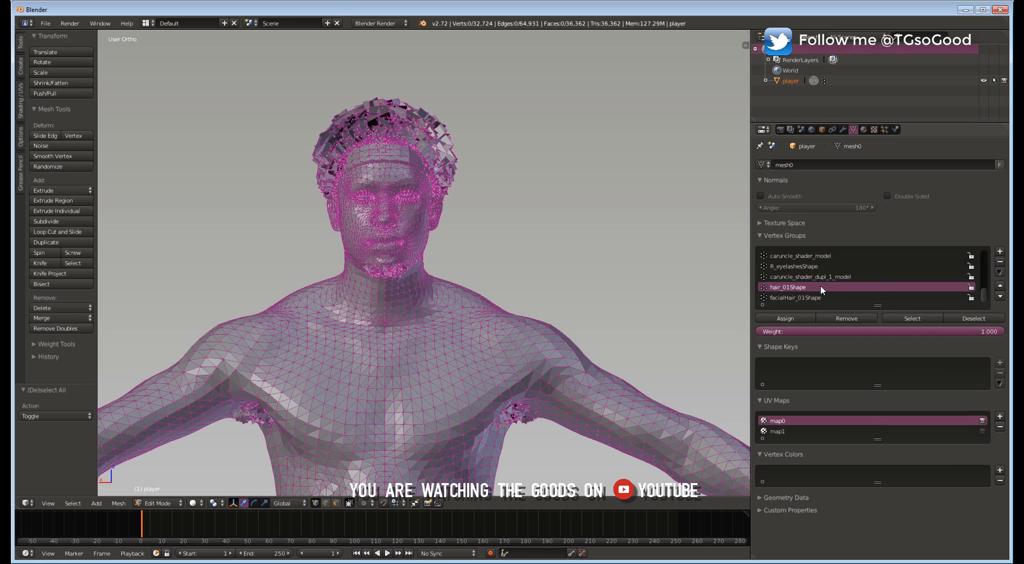
click(917, 320)
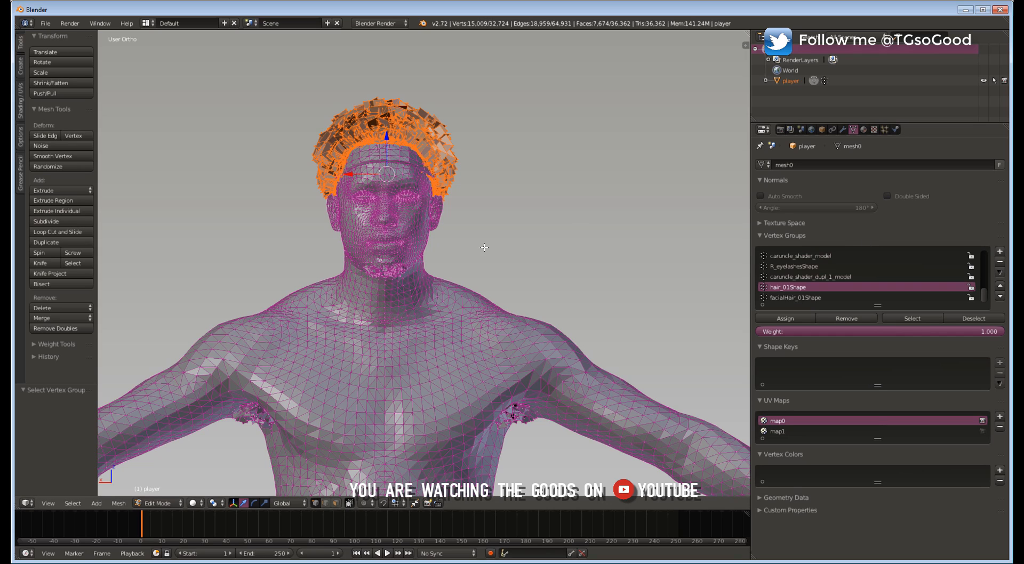
- Deselect the hair_01Shape vertices and select the vertices of the headbandShape group instead
click(974, 319)
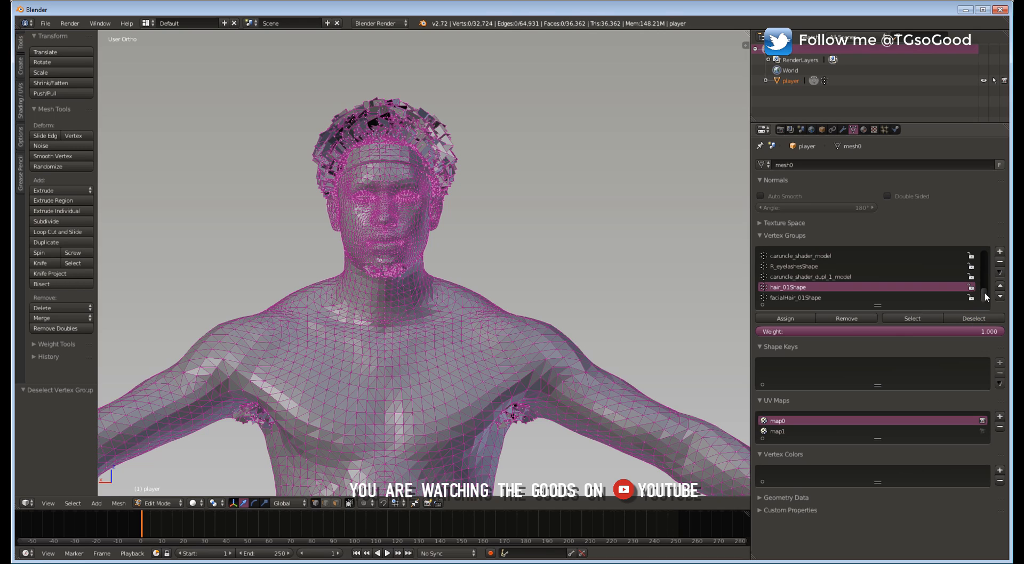
drag(984, 294, 990, 261)
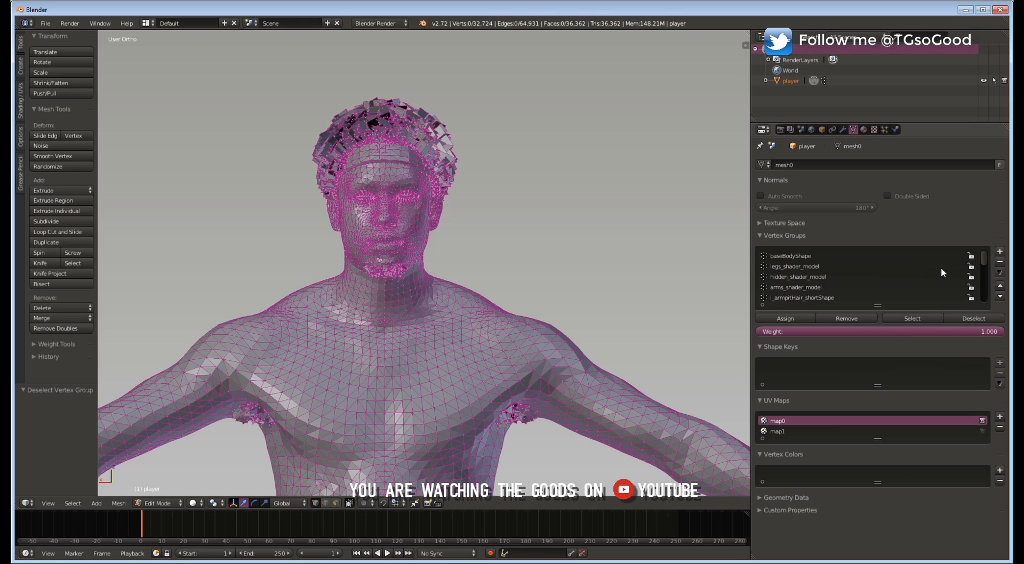
scroll(984, 266, down, 2)
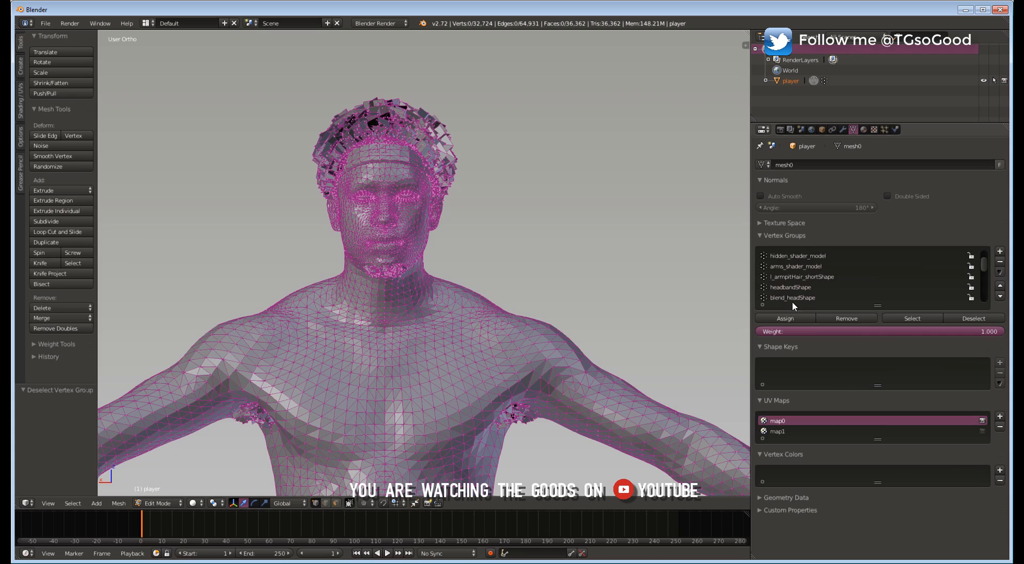
click(789, 288)
click(909, 318)
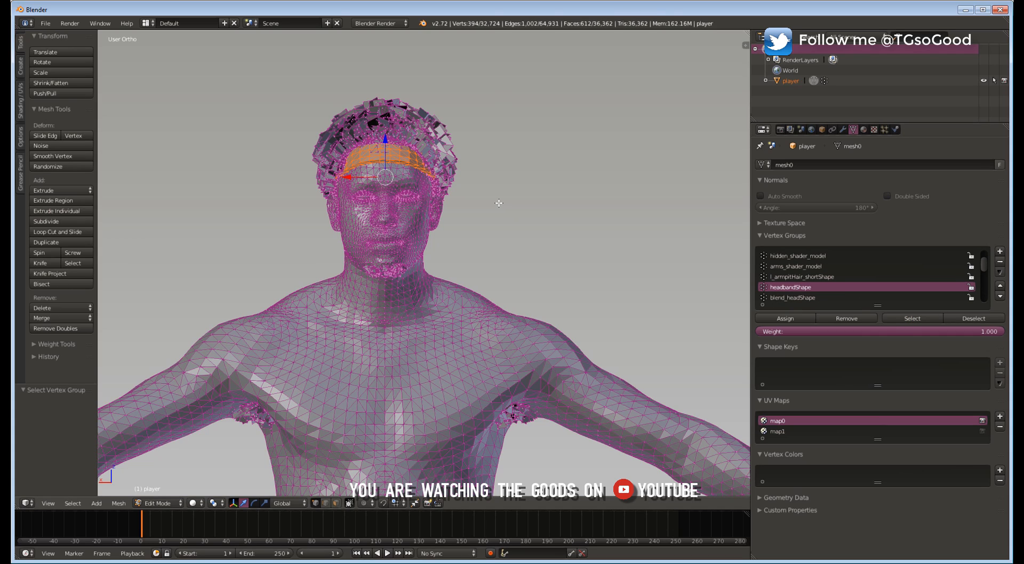
- Try moving the selected headband 10 units along the global X axis, and cancel the move
key(g)
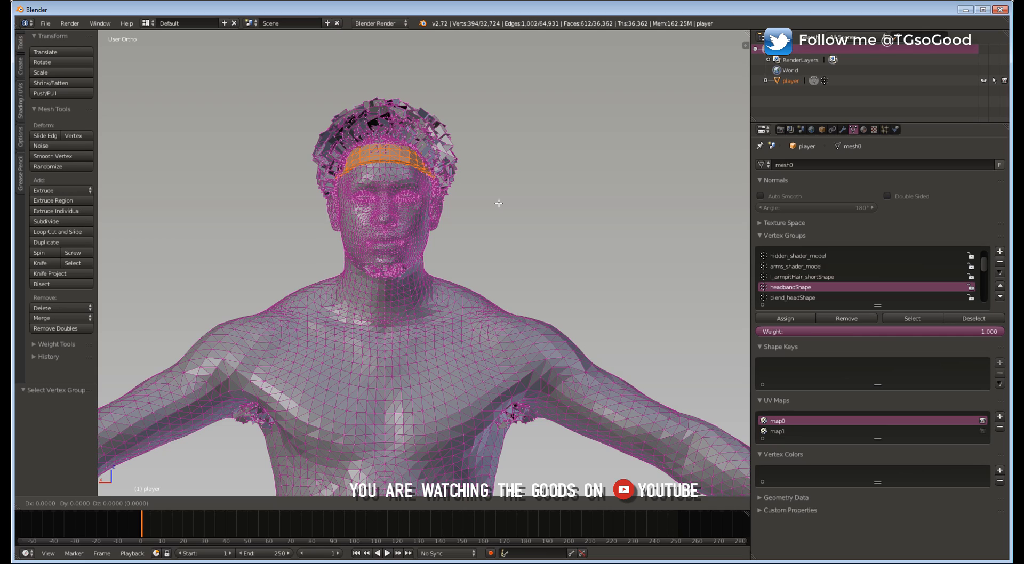
key(x)
text(10)
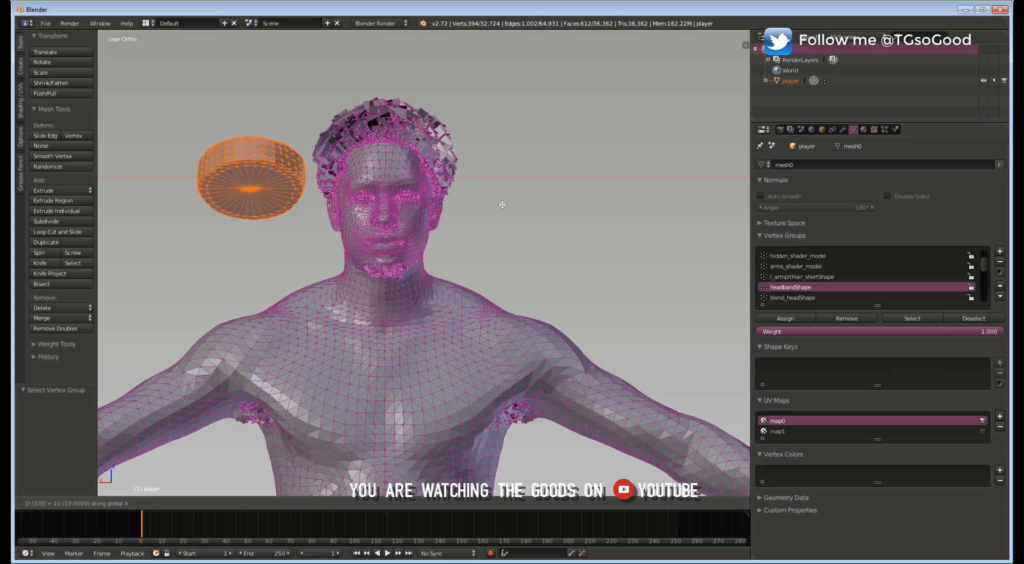
key(Escape)
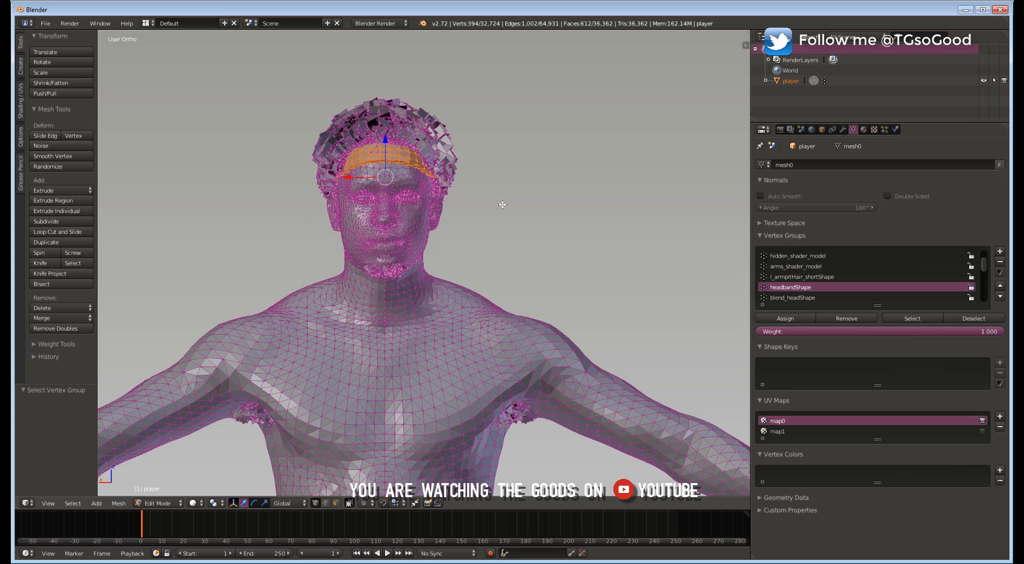
- Move the selected headband -10 units along the global X axis, off the head, and deselect its vertices
key(g)
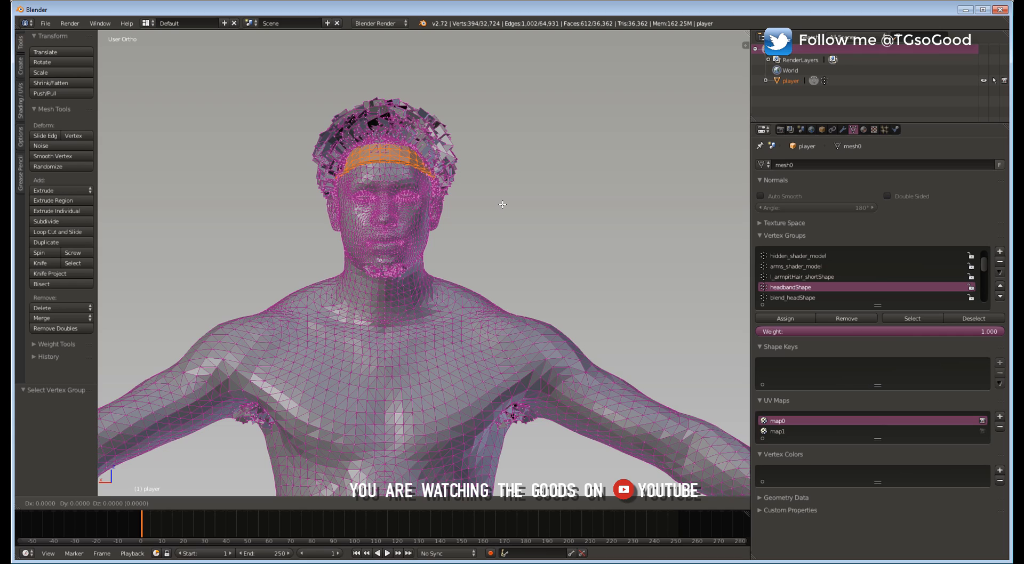
key(x)
text(-10)
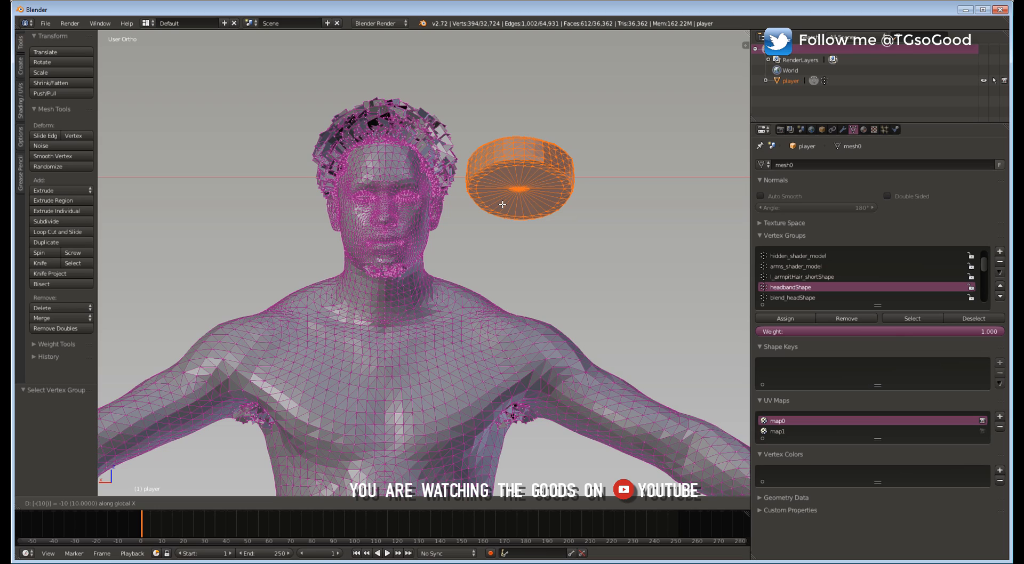
key(Return)
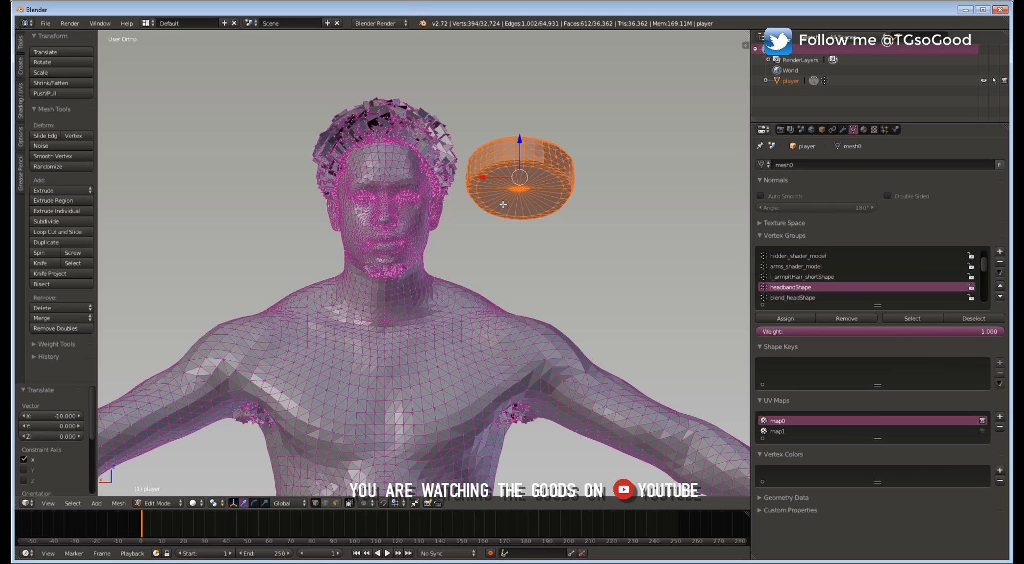
click(979, 319)
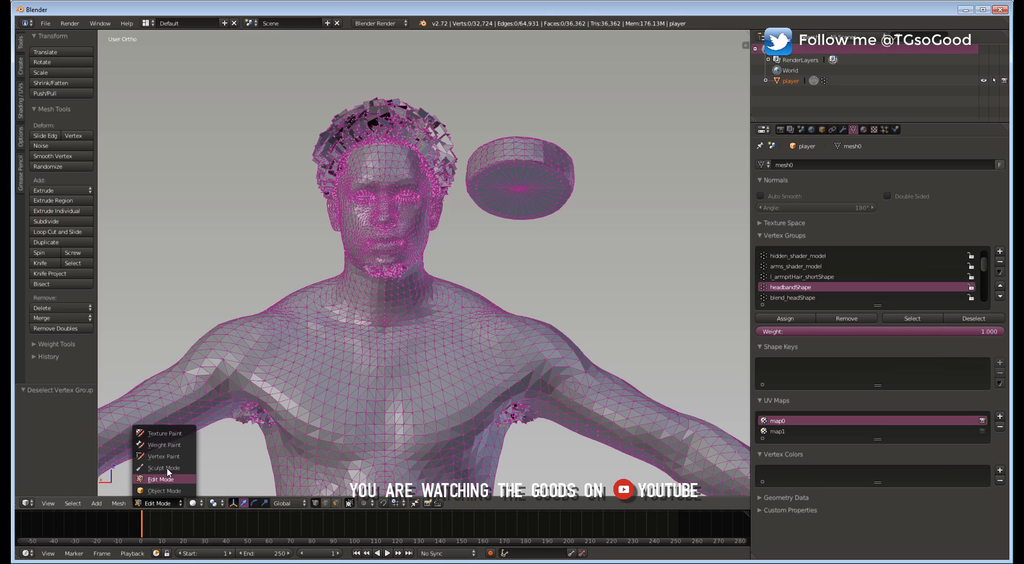
- Switch to Sculpt Mode and pull the ears outward with the Grab brush, undoing the trial stroke on the forehead
click(168, 468)
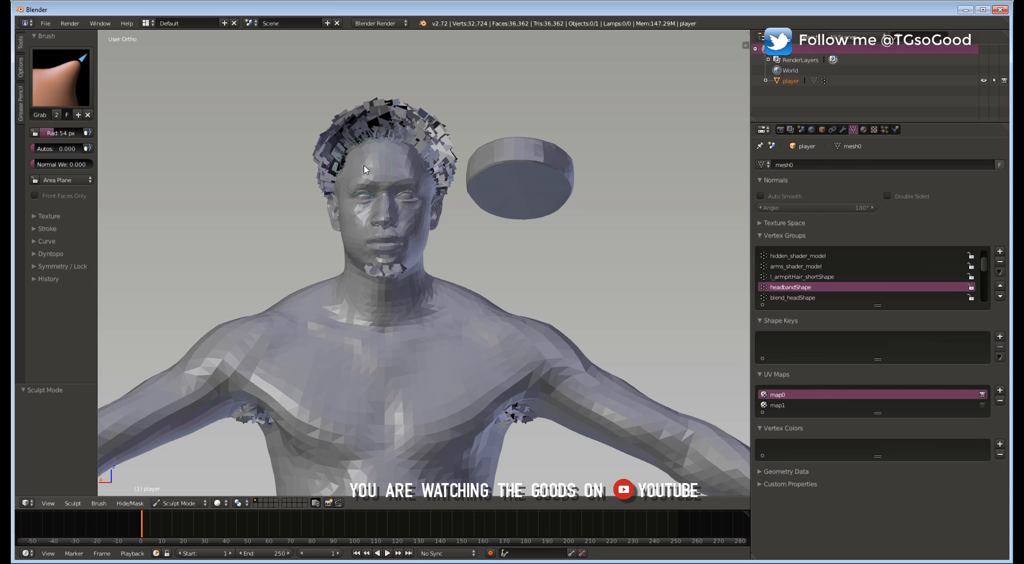
mouse_move(363, 164)
mouse_down()
mouse_move(347, 161)
mouse_move(385, 165)
mouse_move(288, 163)
mouse_move(312, 124)
mouse_move(371, 162)
mouse_move(361, 161)
mouse_up()
key(ctrl+z)
mouse_move(329, 199)
mouse_down()
mouse_move(306, 199)
mouse_move(317, 199)
mouse_move(259, 250)
mouse_move(290, 283)
mouse_move(312, 190)
mouse_move(331, 208)
mouse_move(312, 205)
mouse_up()
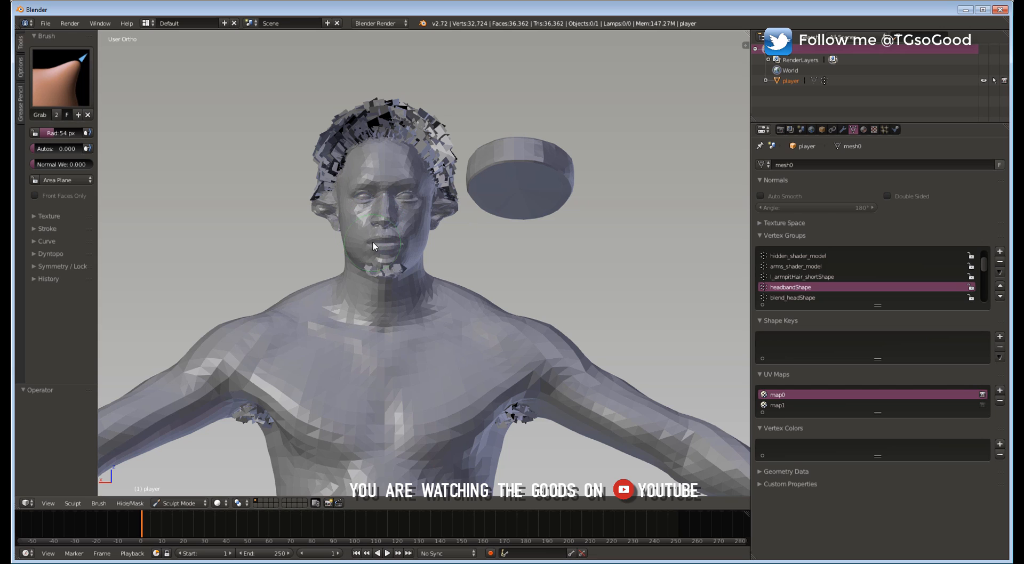
- Return to Edit Mode, select the headbandShape group's vertices, and move them 10 units along the global X axis
click(179, 504)
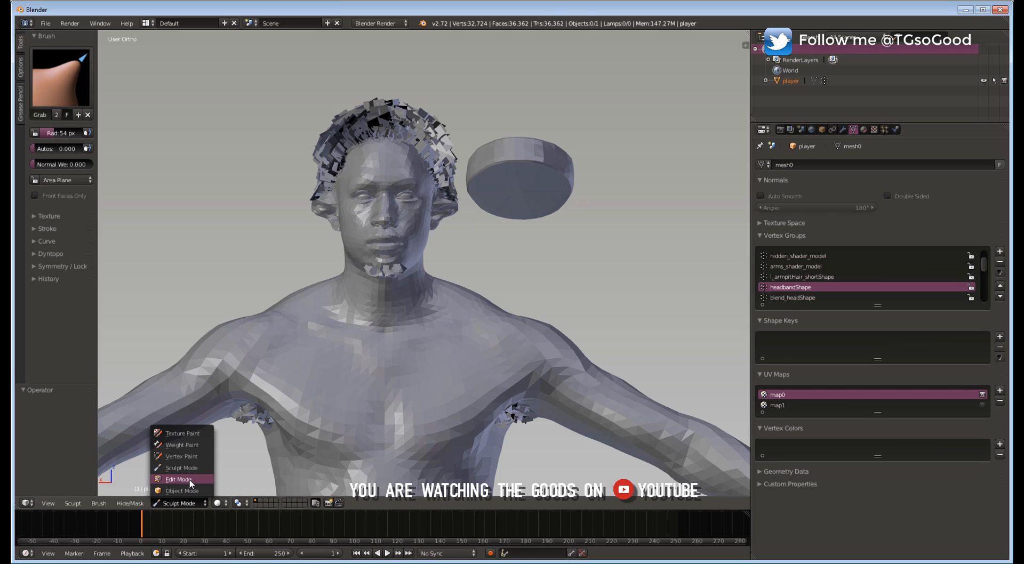
click(193, 475)
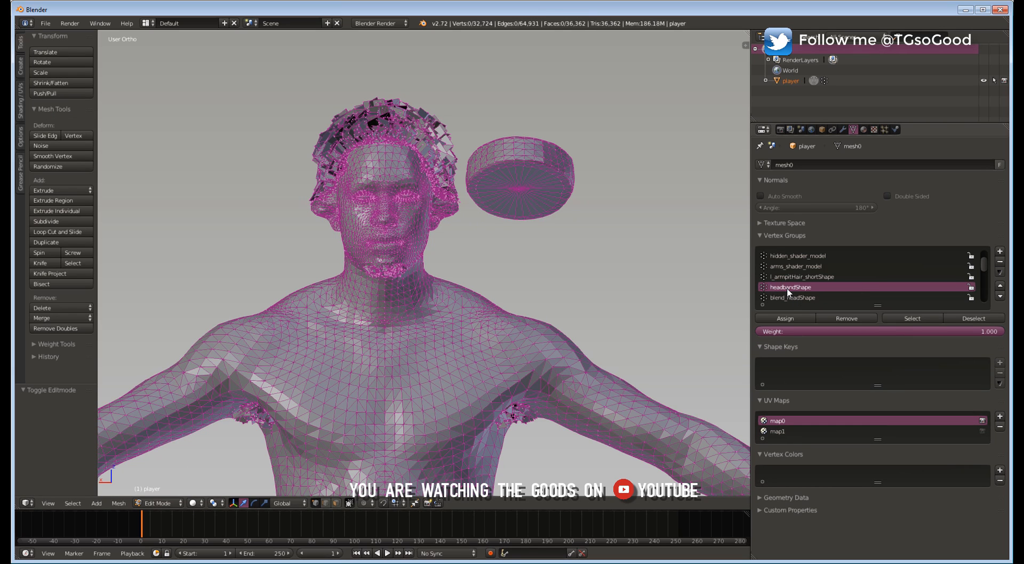
click(926, 320)
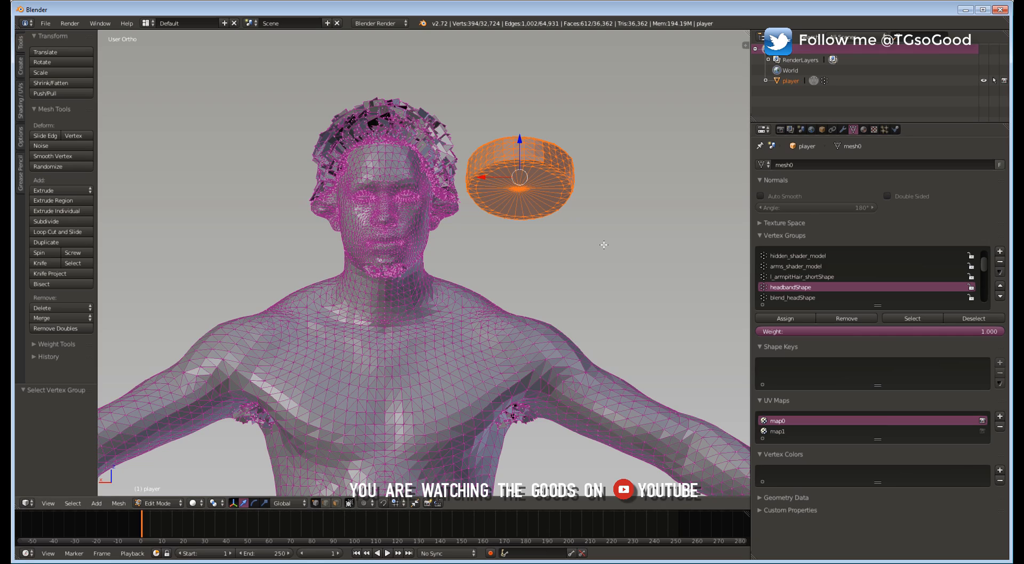
key(g)
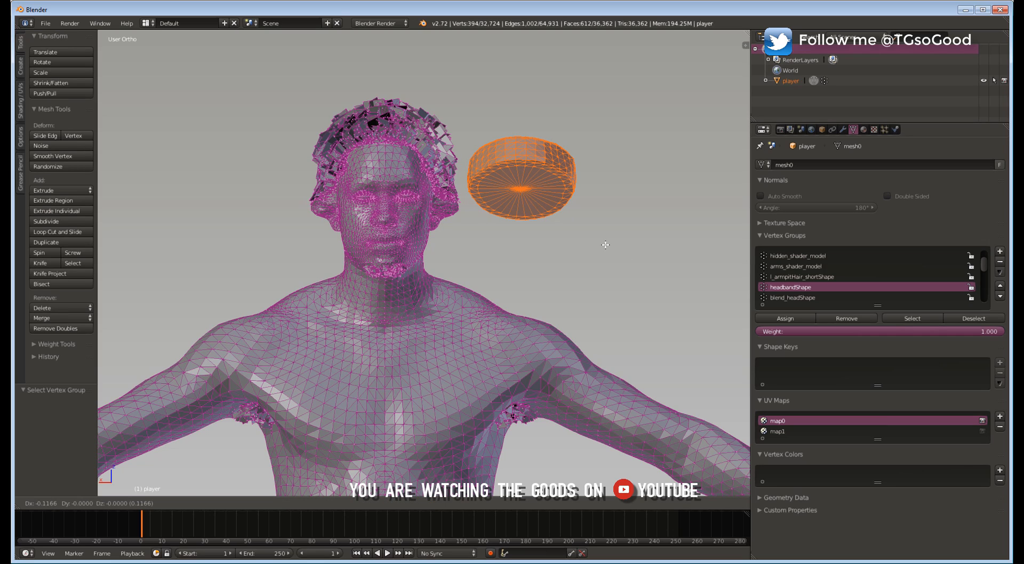
text(x)
text(10)
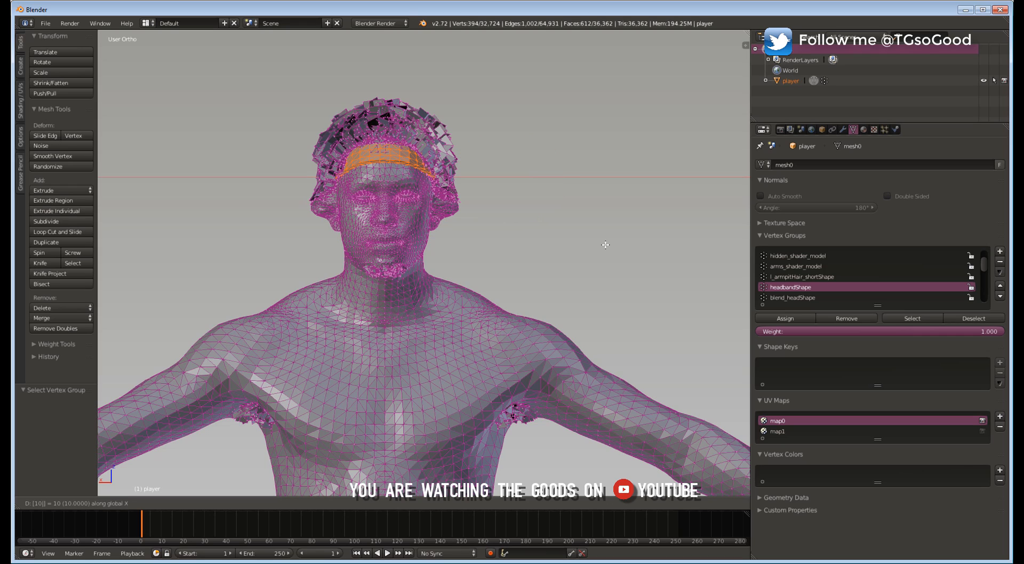
key(Return)
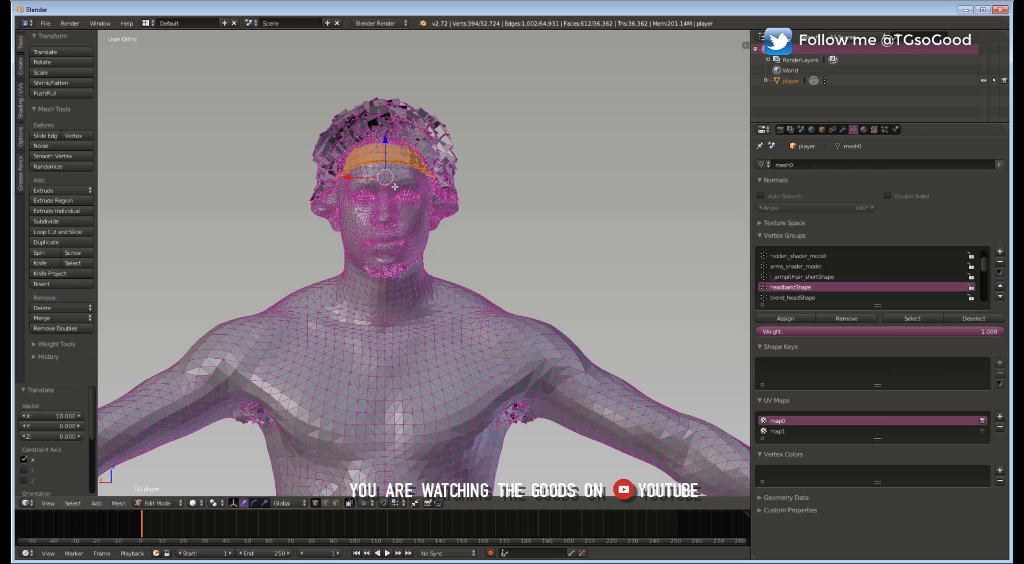
- Examine how the headband sits on the head from an angle and from the right side
middle_drag(372, 192, 448, 200)
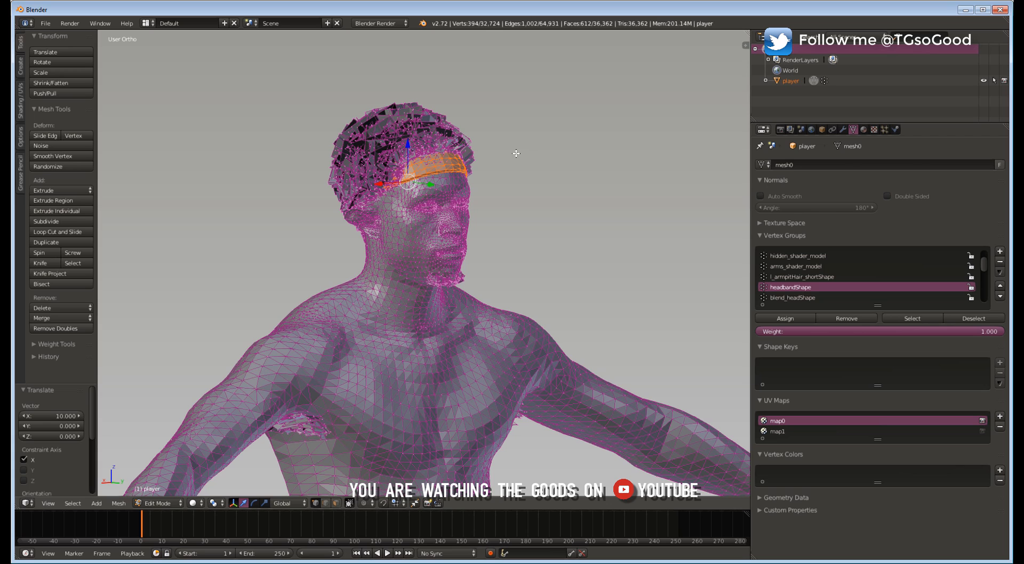
key(KP_3)
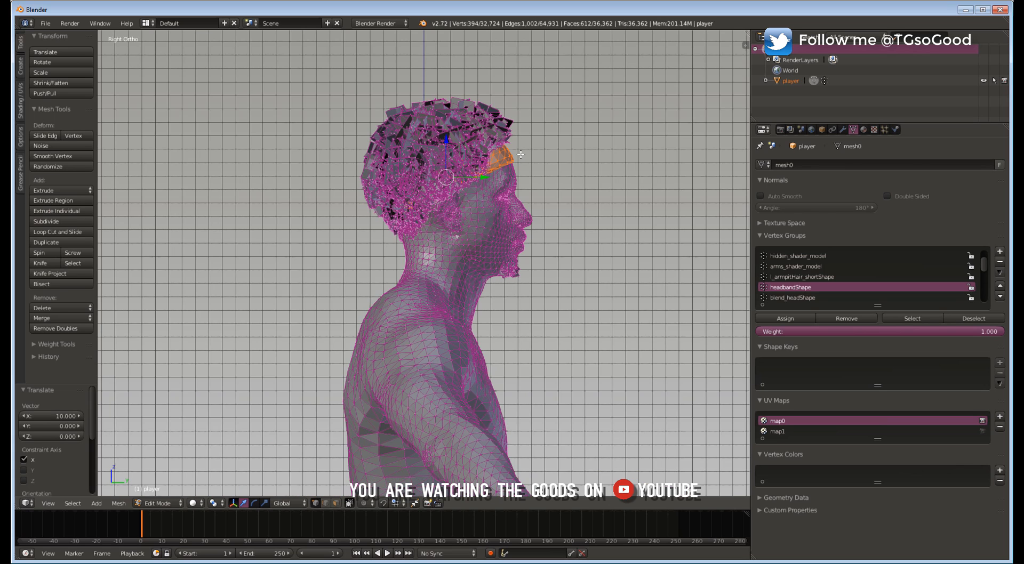
key(KP_6)
key(KP_6)
key(KP_6)
key(KP_6)
key(KP_6)
key(KP_6)
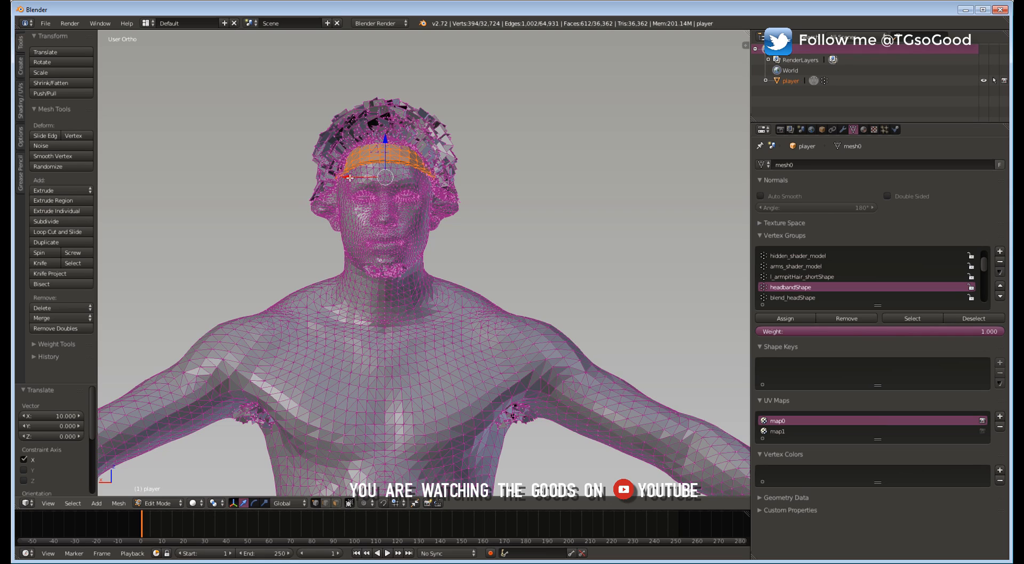
- Shift the headband slightly along the global X axis and scale it by about 1.33 along X
mouse_move(349, 178)
mouse_down()
mouse_move(188, 181)
mouse_move(532, 155)
mouse_move(529, 176)
mouse_move(350, 165)
mouse_up()
key(s)
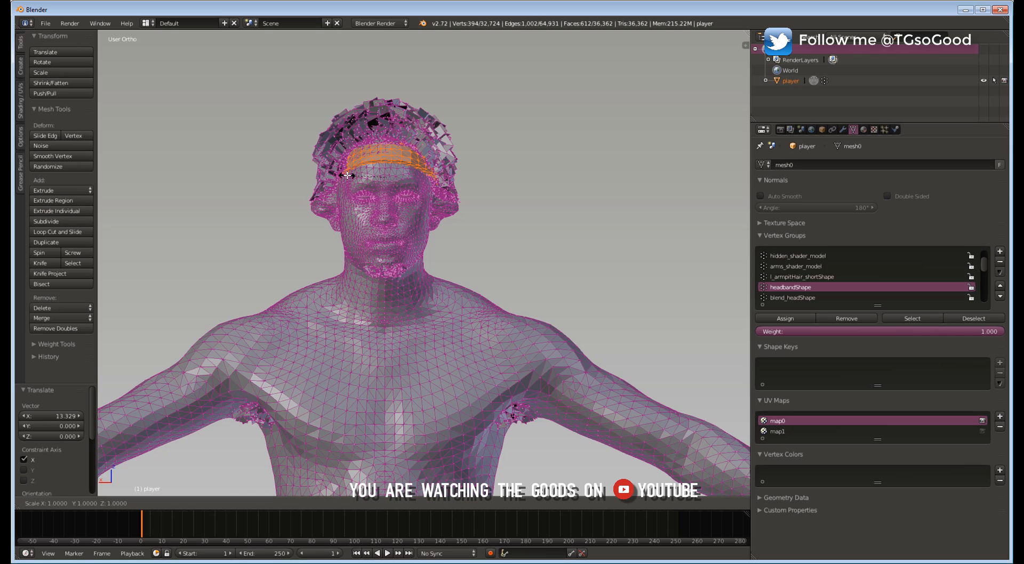
key(x)
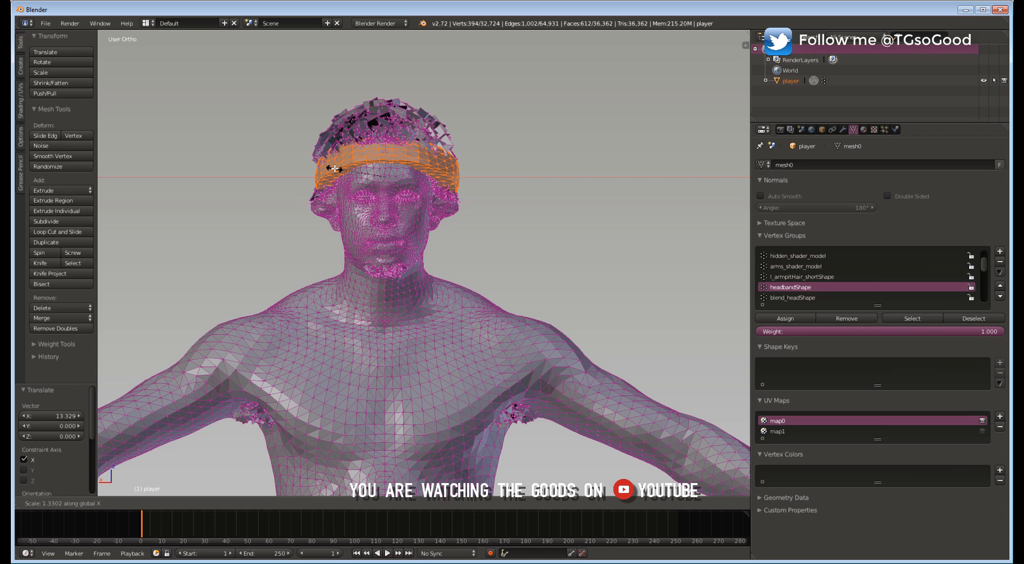
click(335, 169)
- Scale the headband by about 1.17 along the global Z axis to make it taller
key(s)
key(z)
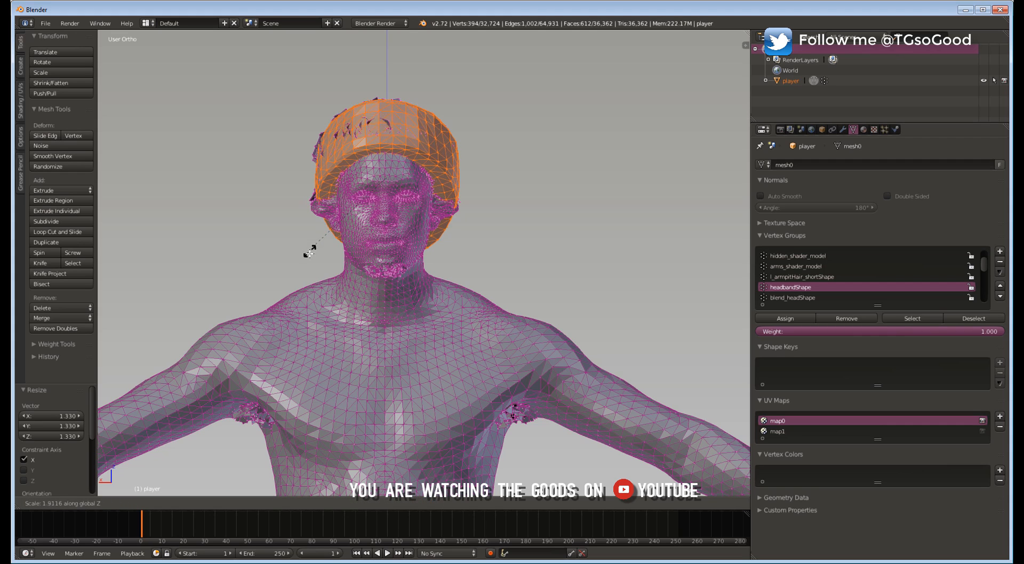
click(349, 228)
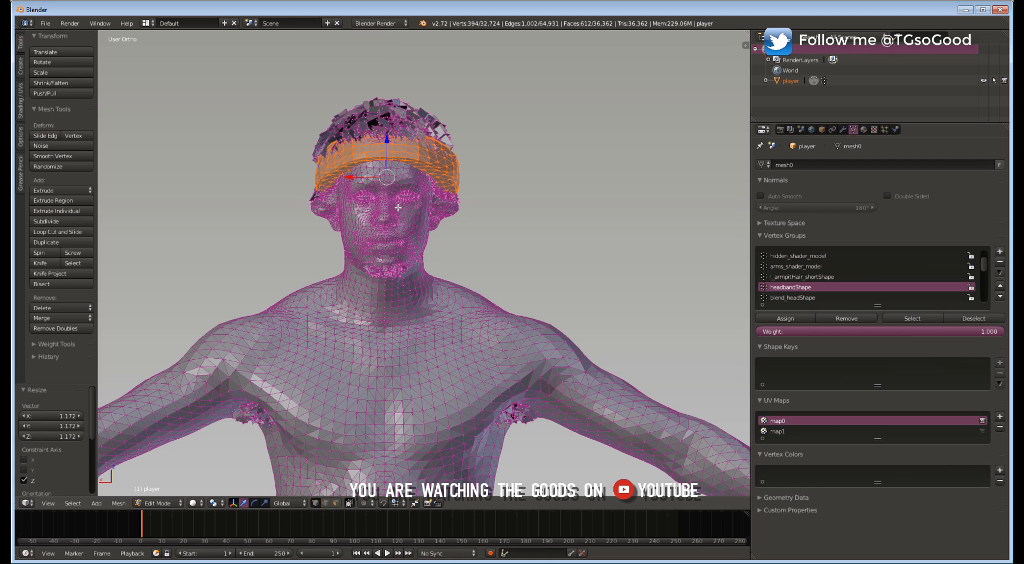
- Try scaling up the headband along the global Y axis from the side, and cancel the scaling
middle_drag(507, 210, 428, 202)
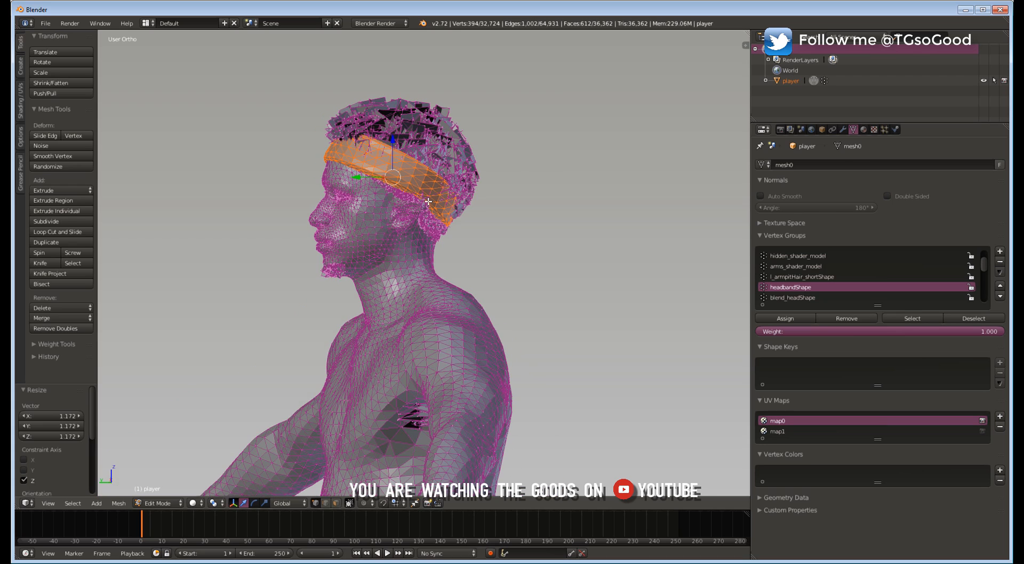
key(s)
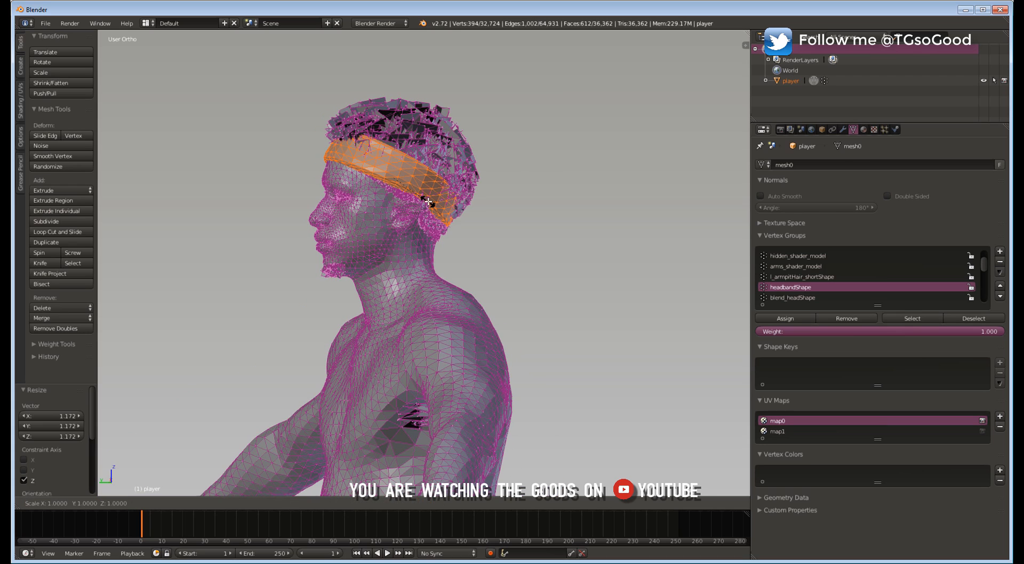
key(y)
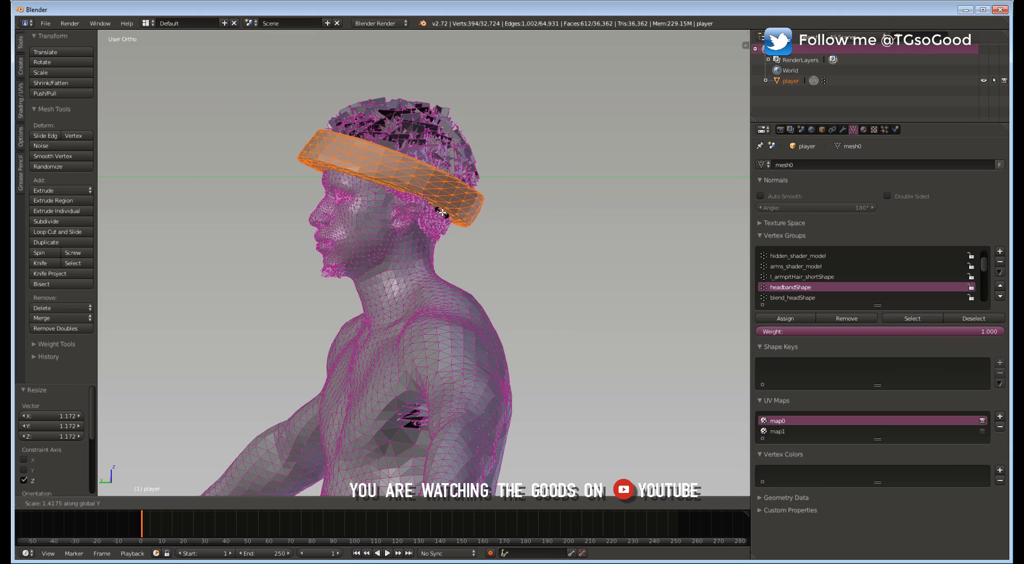
key(Escape)
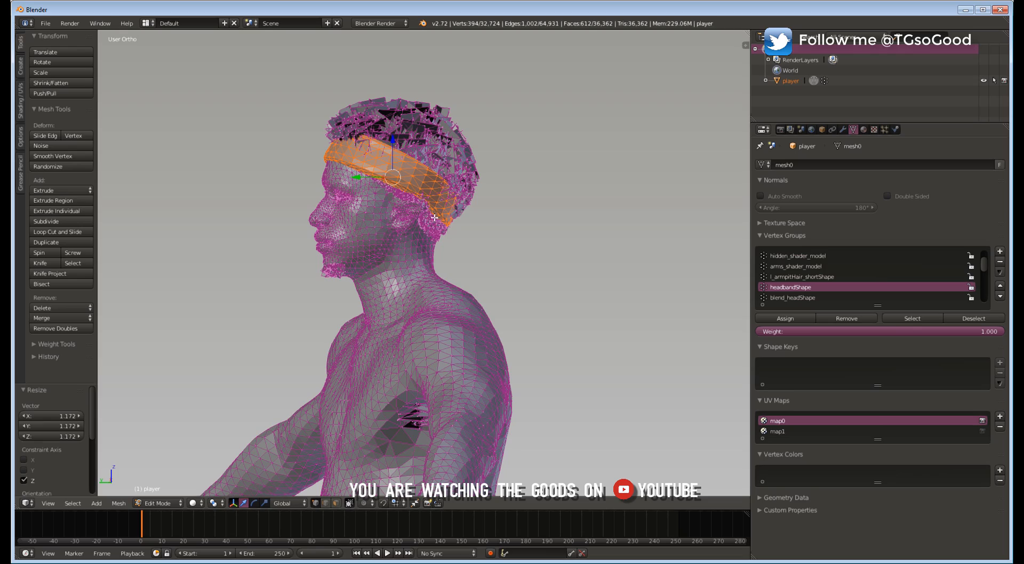
- Toggle the selection of the whole mesh and leave all vertices, including the headband, deselected
middle_drag(437, 227, 531, 231)
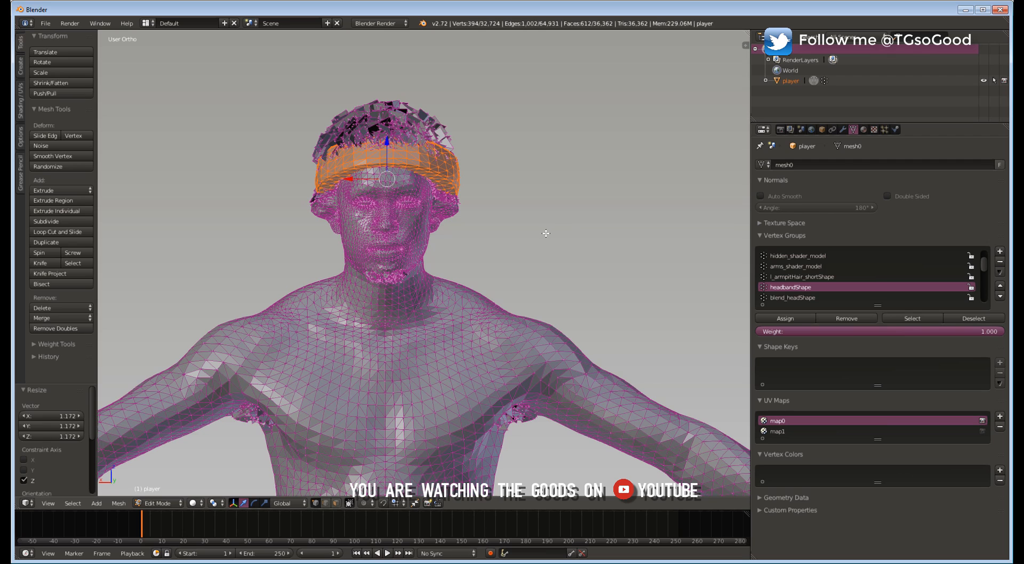
key(a)
key(a)
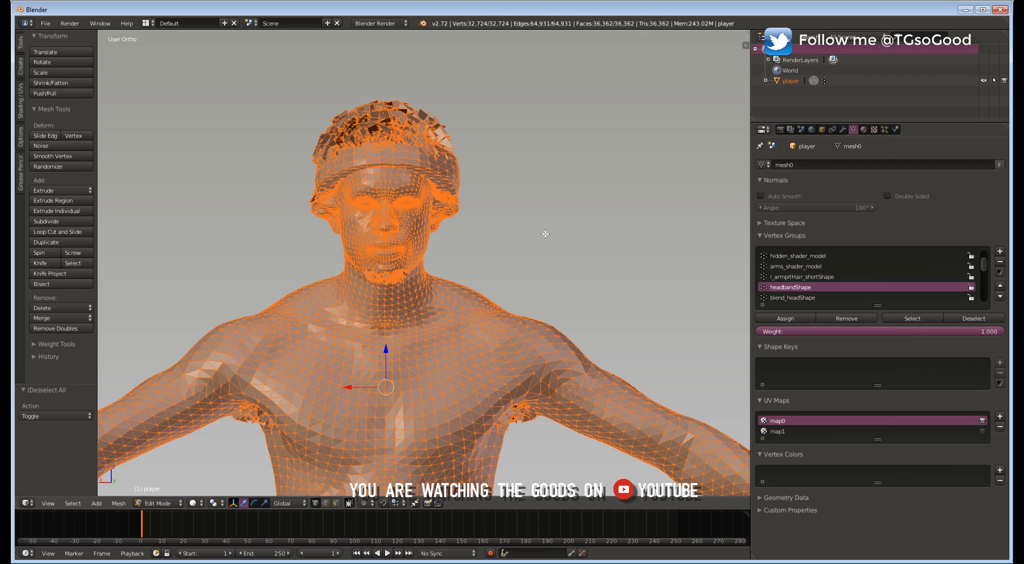
key(a)
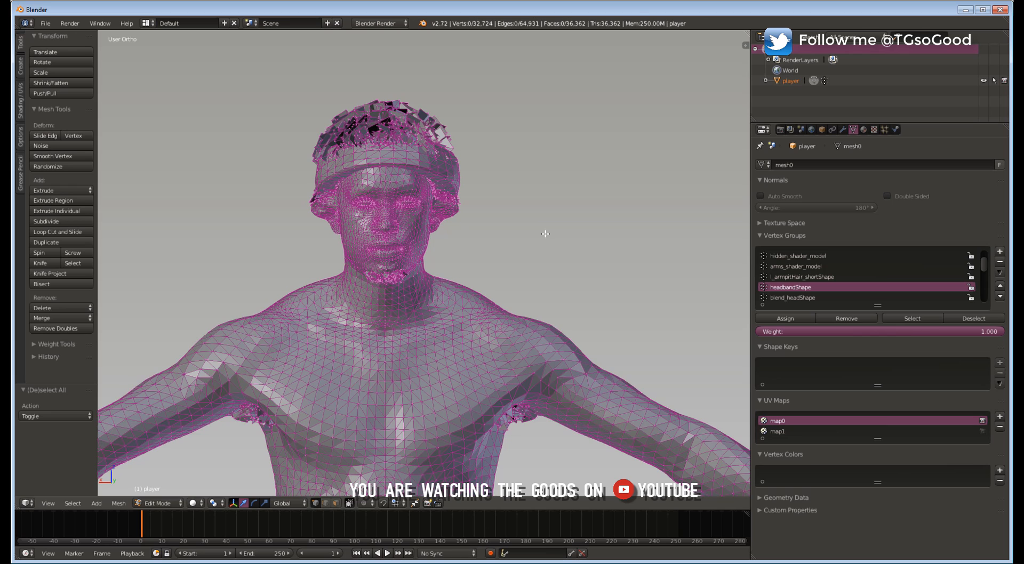
key(a)
key(a)
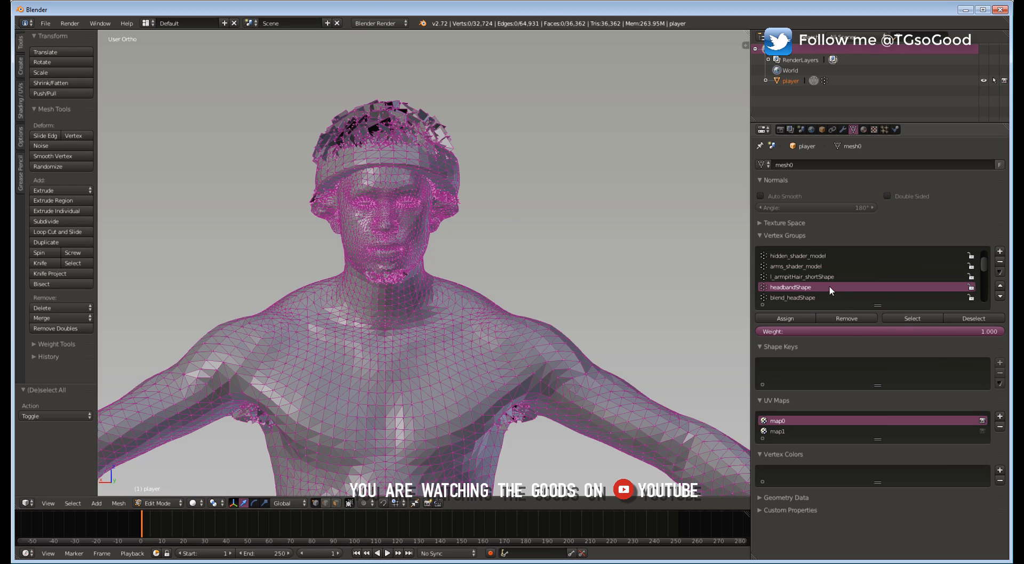
- Select all vertices belonging to the hair_01Shape vertex group
drag(985, 261, 988, 294)
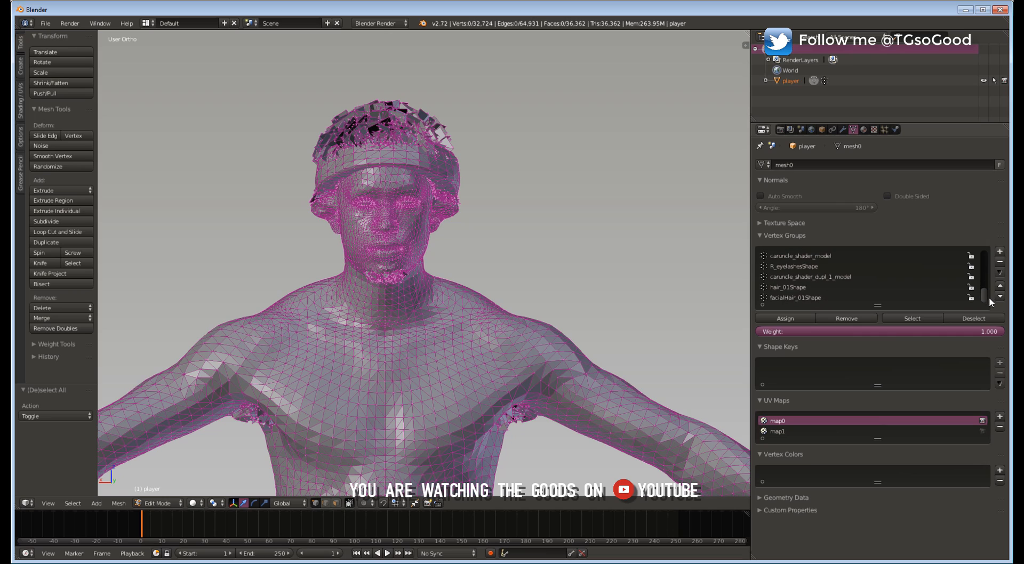
click(796, 287)
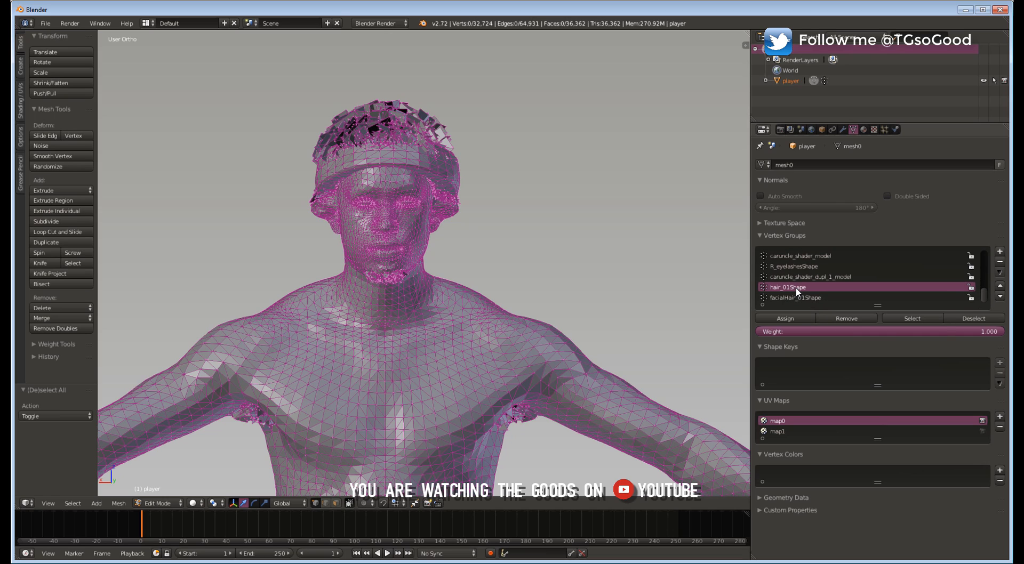
click(905, 318)
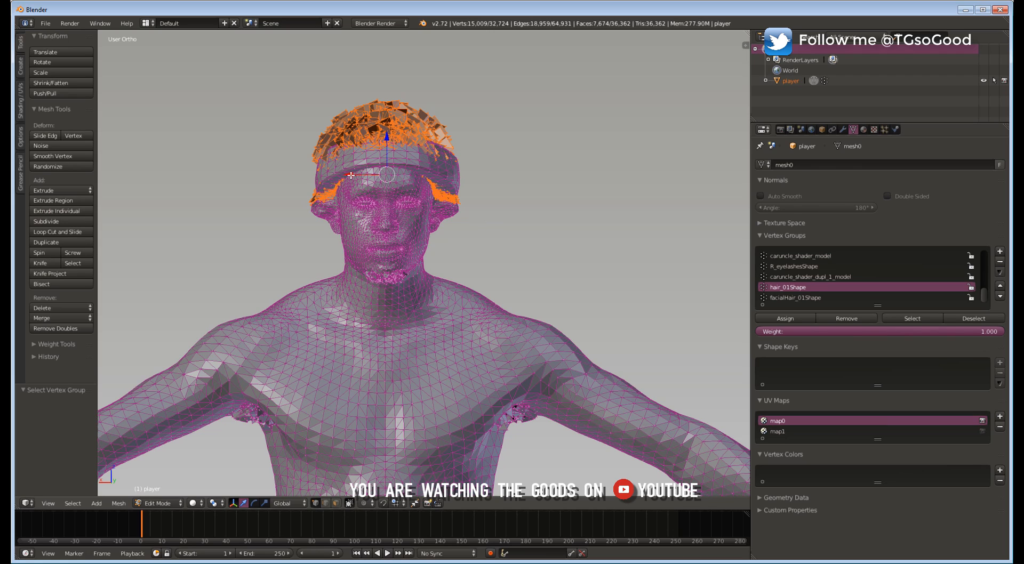
- Try scaling up the selected hair and moving it -10 units along the global X axis, cancelling both transforms
key(s)
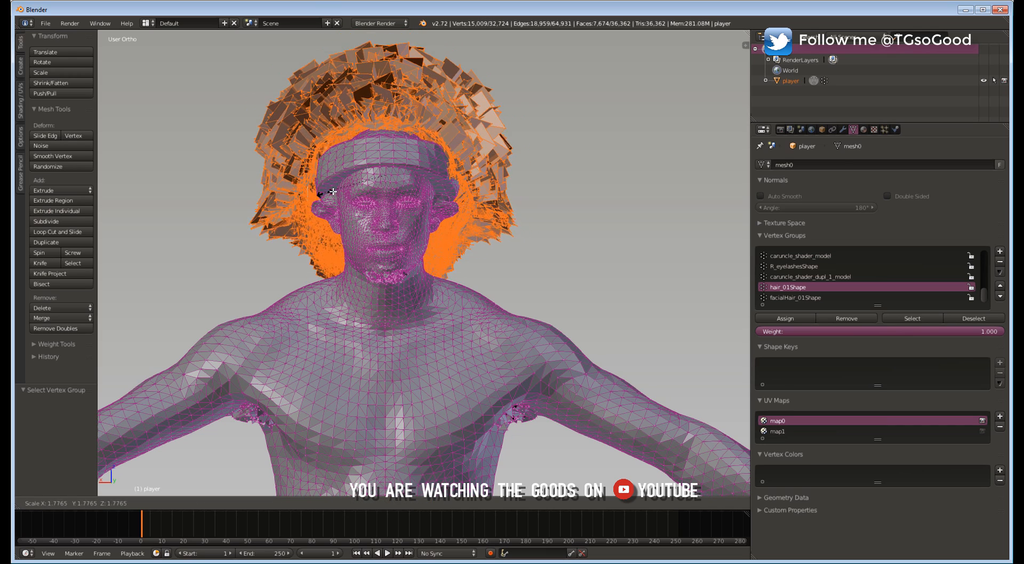
click(342, 187)
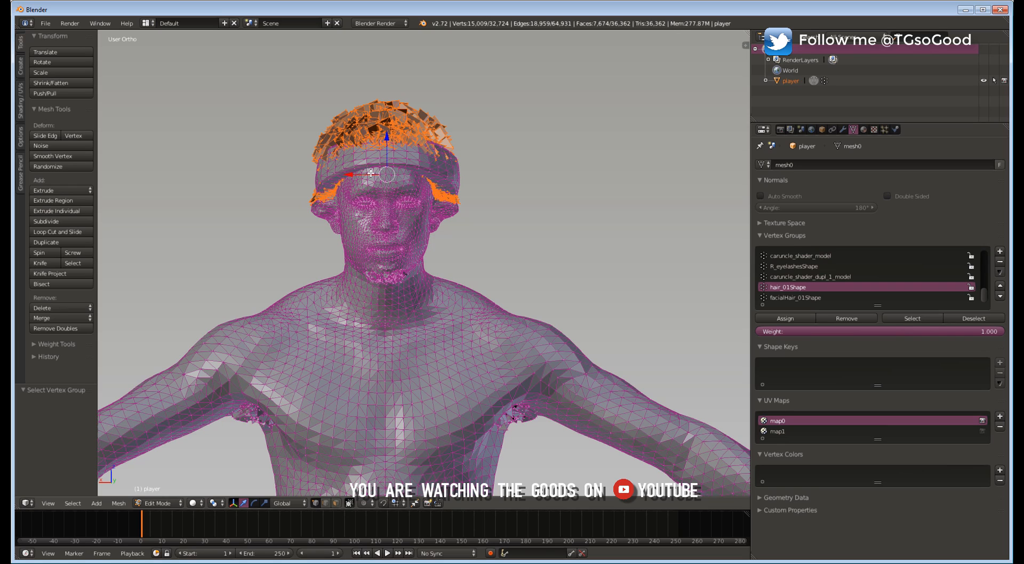
drag(370, 173, 371, 174)
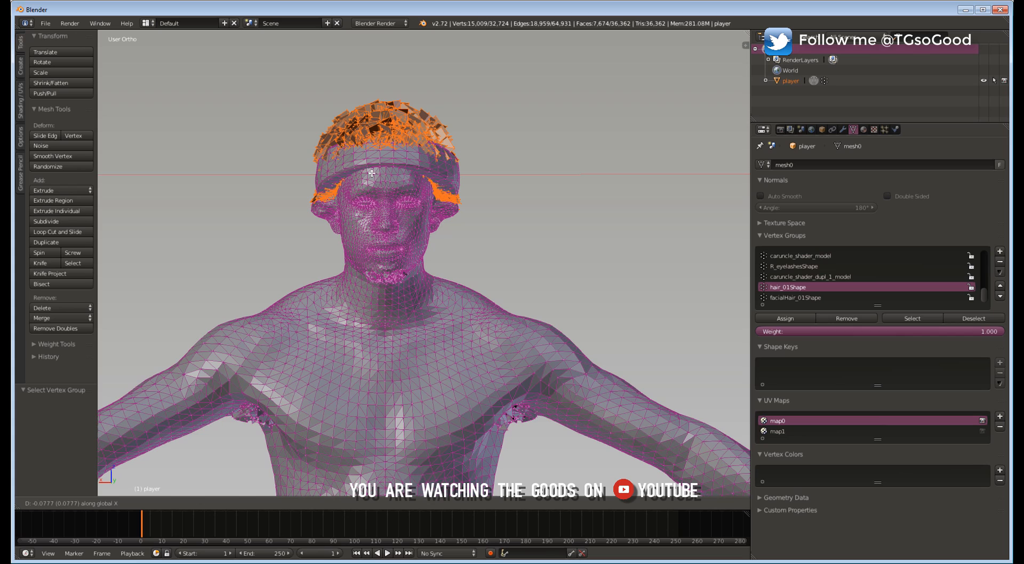
text(-10)
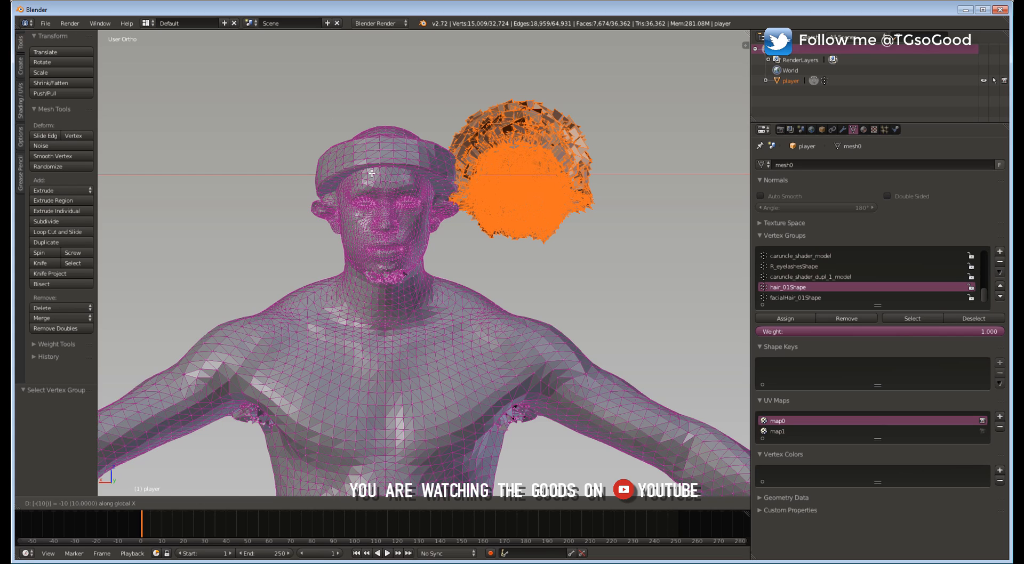
key(Escape)
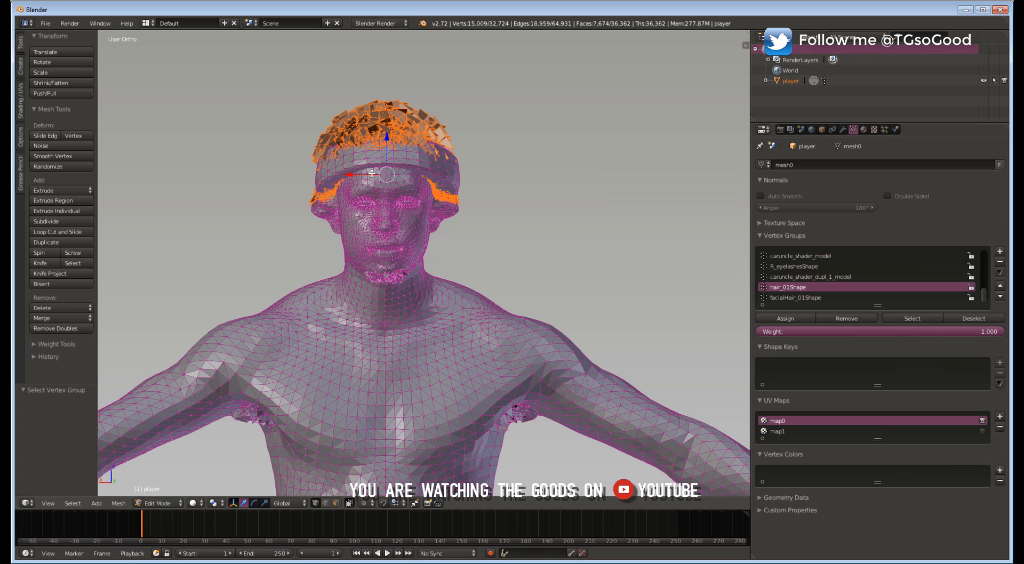
- Move the selected hair -15 units along the global X axis and deselect all vertices
drag(371, 173, 371, 173)
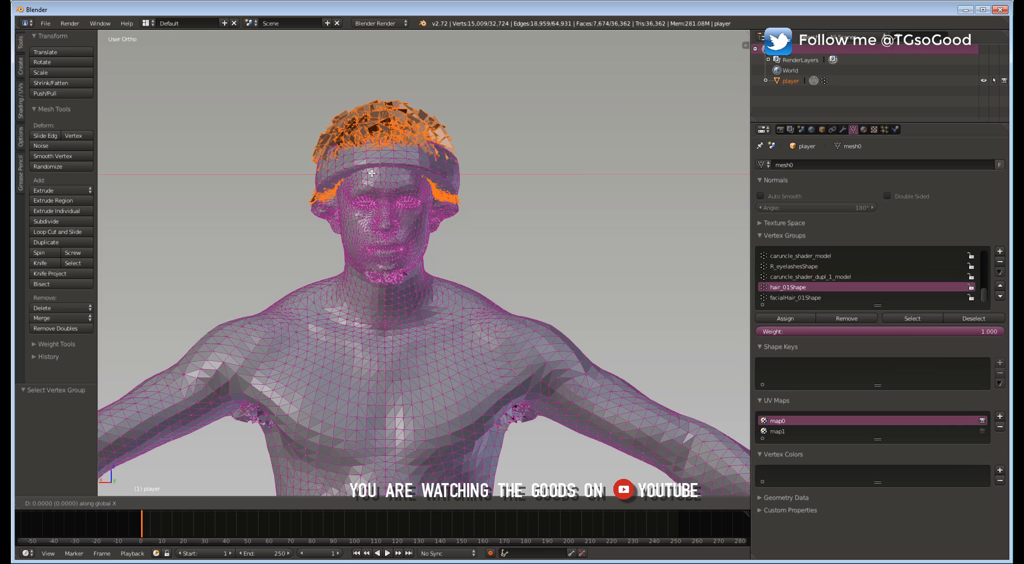
text(-15)
key(Return)
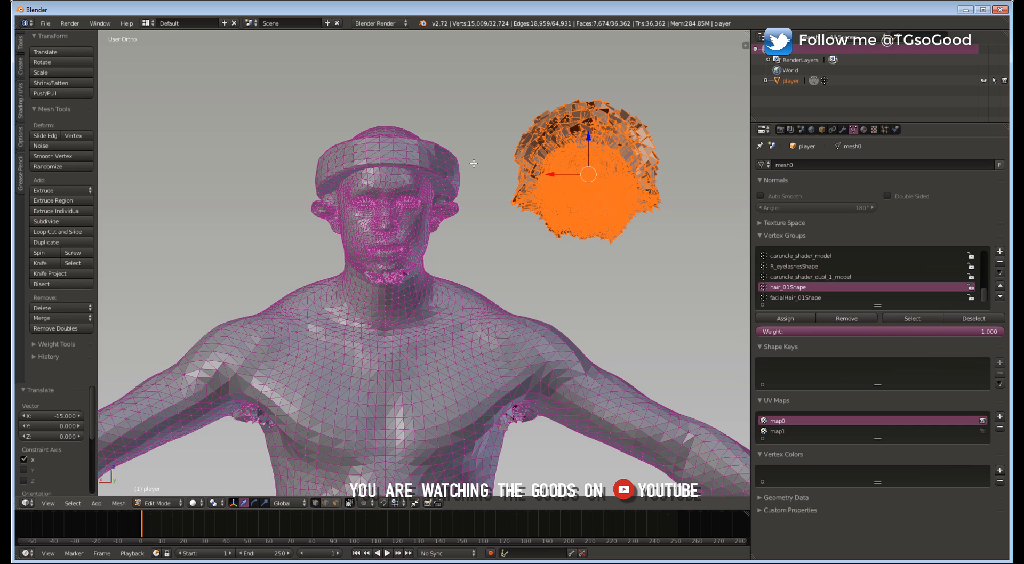
key(a)
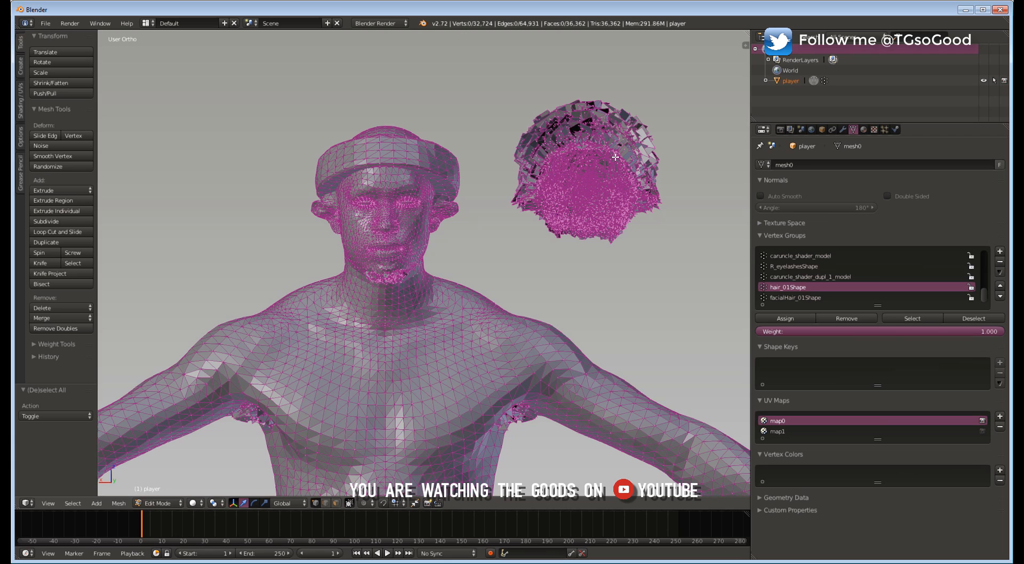
- Switch the player mesh to Sculpt Mode and choose the Grab brush
click(159, 503)
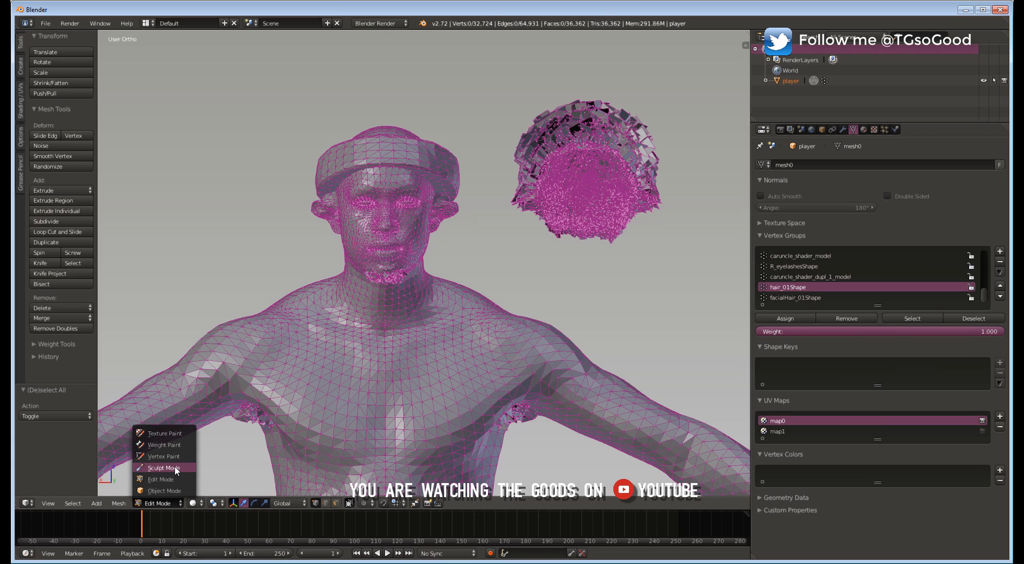
click(163, 468)
click(41, 77)
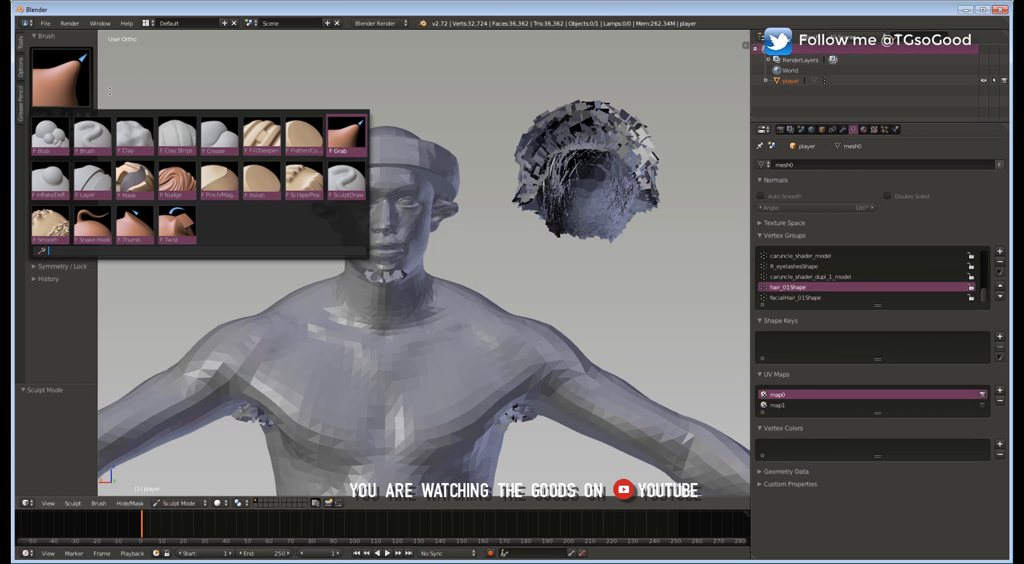
click(345, 145)
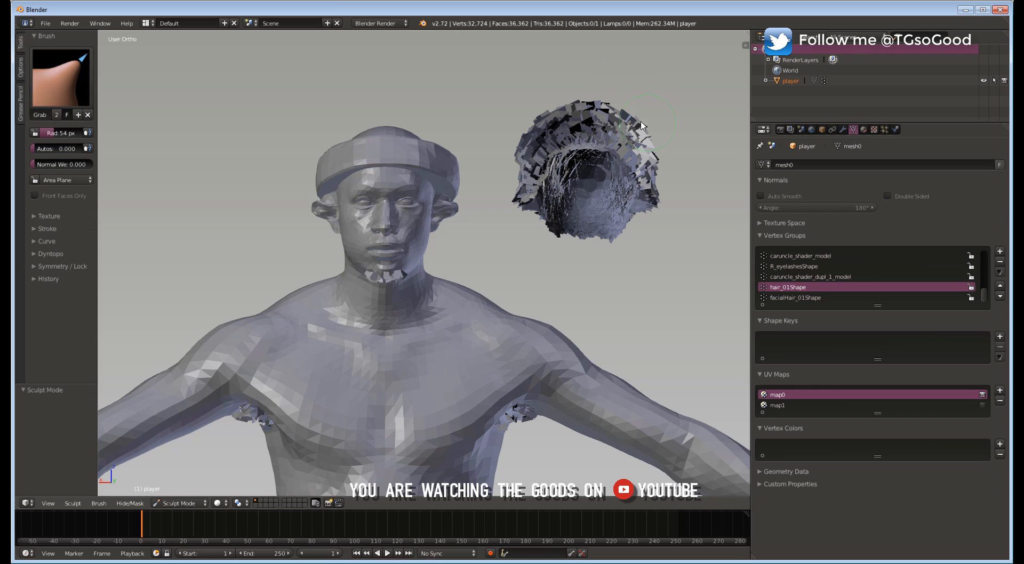
- Pull several tufts along the top and sides of the separated hair outward into spikes with the Grab brush
mouse_move(648, 120)
mouse_down()
mouse_move(666, 110)
mouse_move(649, 110)
mouse_up()
middle_drag(649, 106, 552, 234)
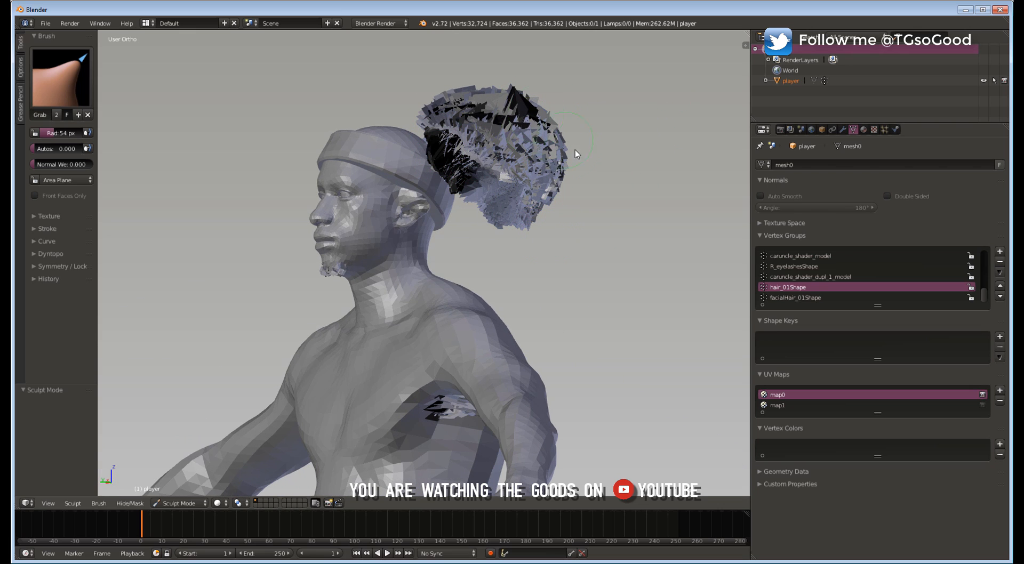
middle_drag(574, 149, 652, 166)
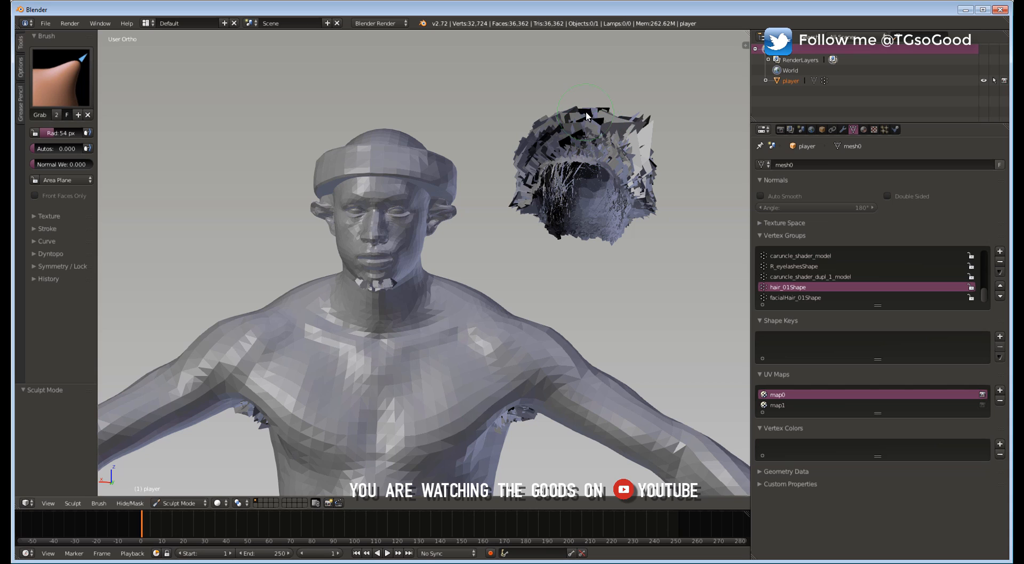
drag(593, 123, 585, 80)
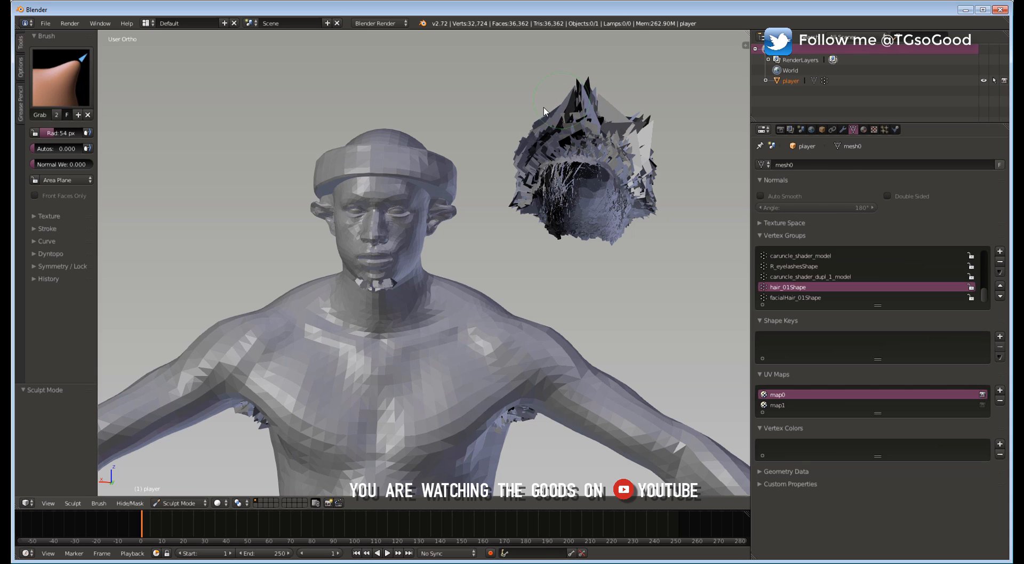
drag(509, 106, 500, 100)
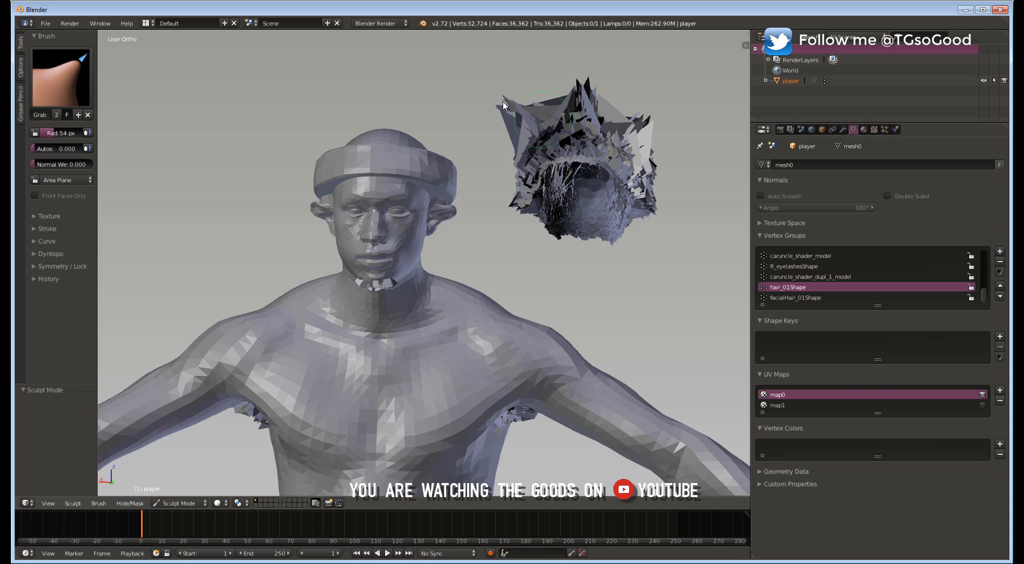
drag(517, 165, 474, 158)
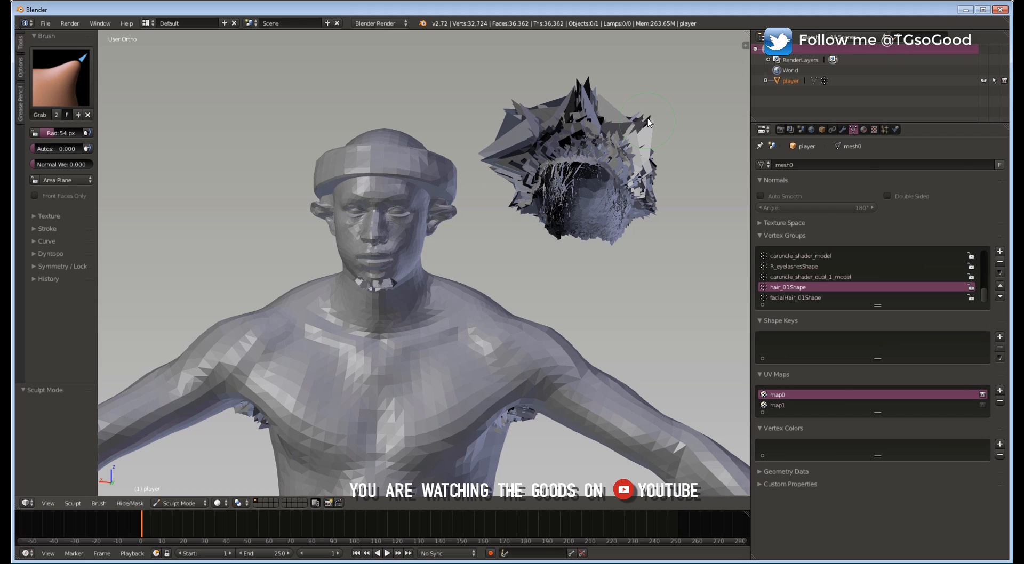
middle_drag(672, 140, 602, 164)
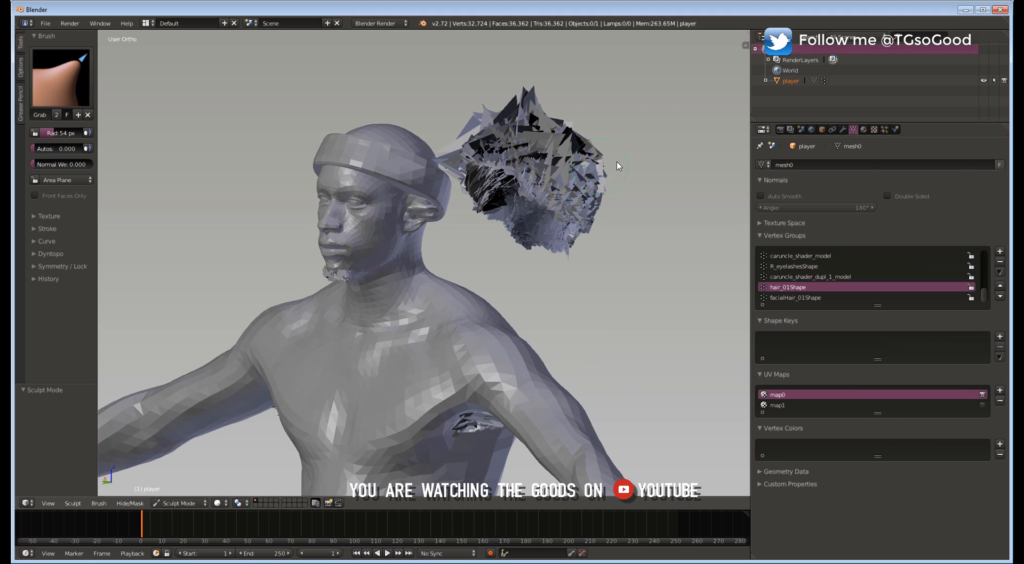
drag(617, 166, 651, 159)
drag(574, 134, 592, 113)
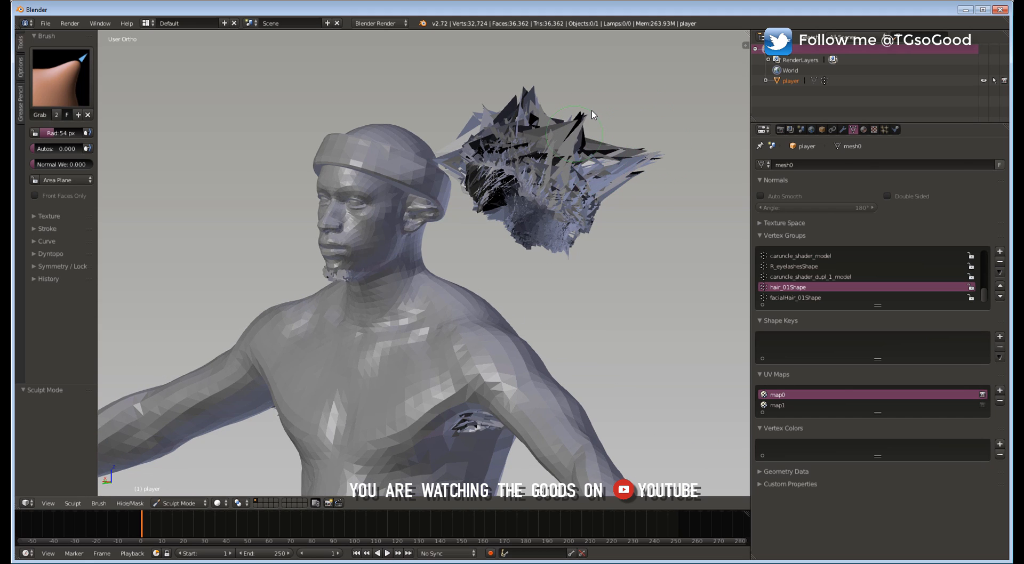
- Pull three long strands out of the back of the hair, one slanting upward and two roughly horizontal
middle_drag(654, 118, 469, 184)
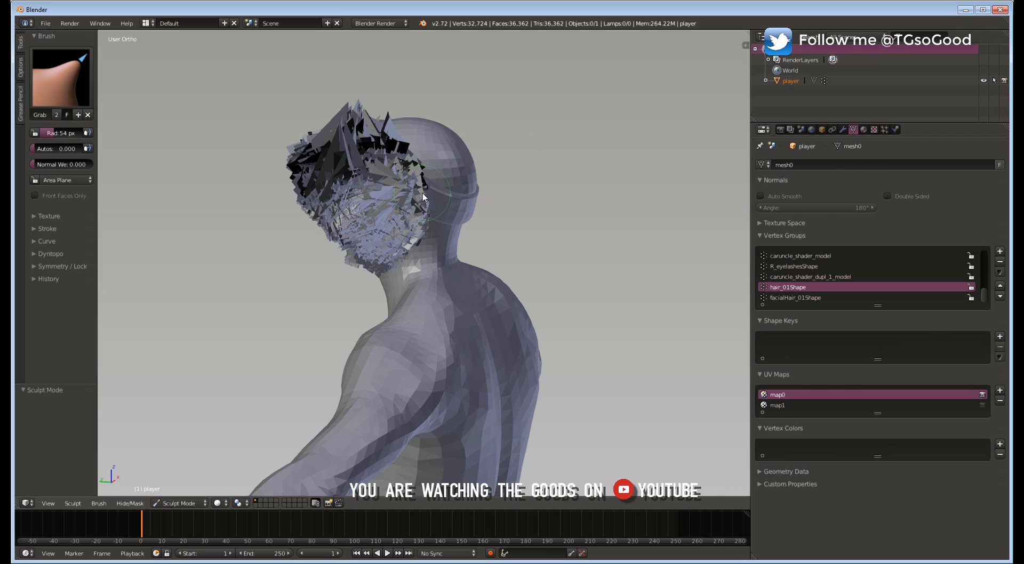
drag(422, 193, 586, 183)
mouse_move(404, 161)
mouse_down()
mouse_move(516, 123)
mouse_move(571, 87)
mouse_up()
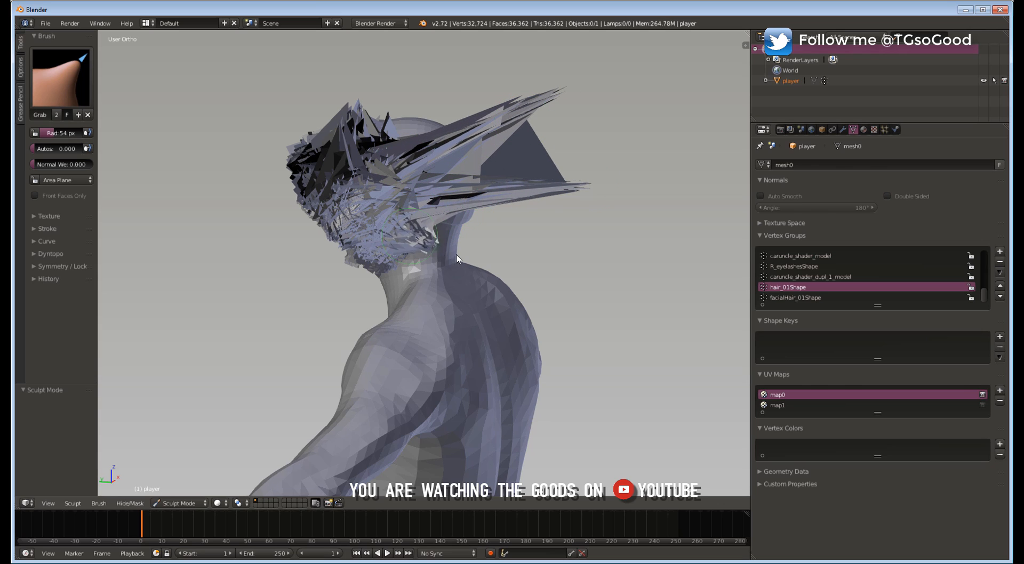
drag(410, 239, 518, 254)
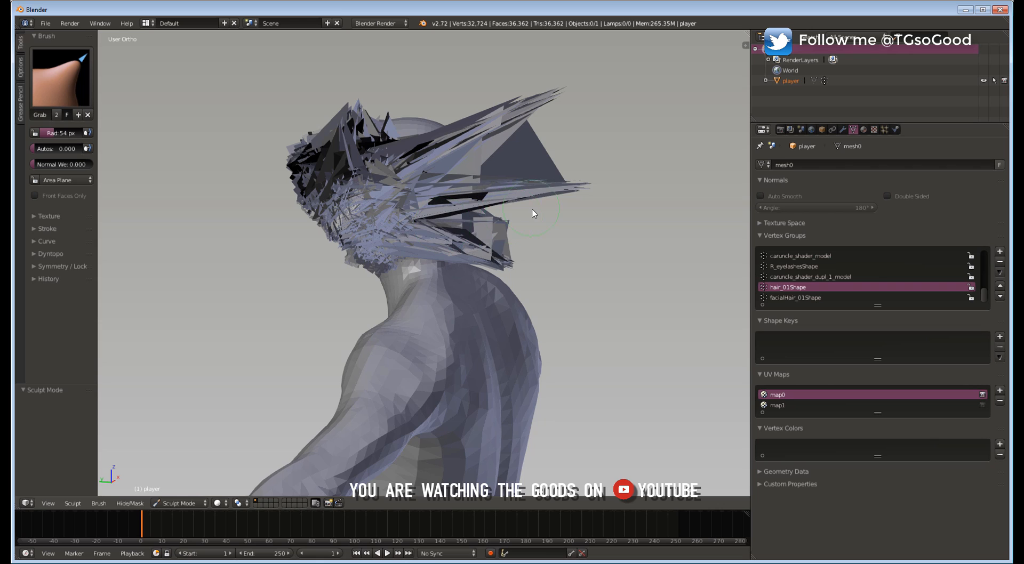
middle_drag(532, 212, 638, 205)
middle_drag(589, 185, 572, 233)
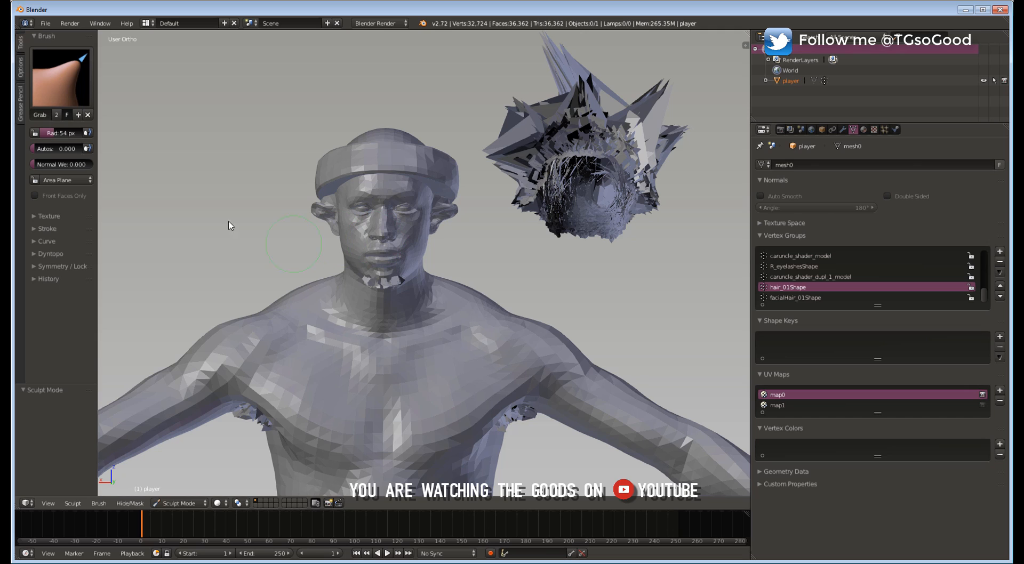
- Choose the Thumb brush and make a short sculpting stroke on the side of the nose
click(61, 78)
scroll(425, 325, up, 5)
scroll(373, 203, down, 1)
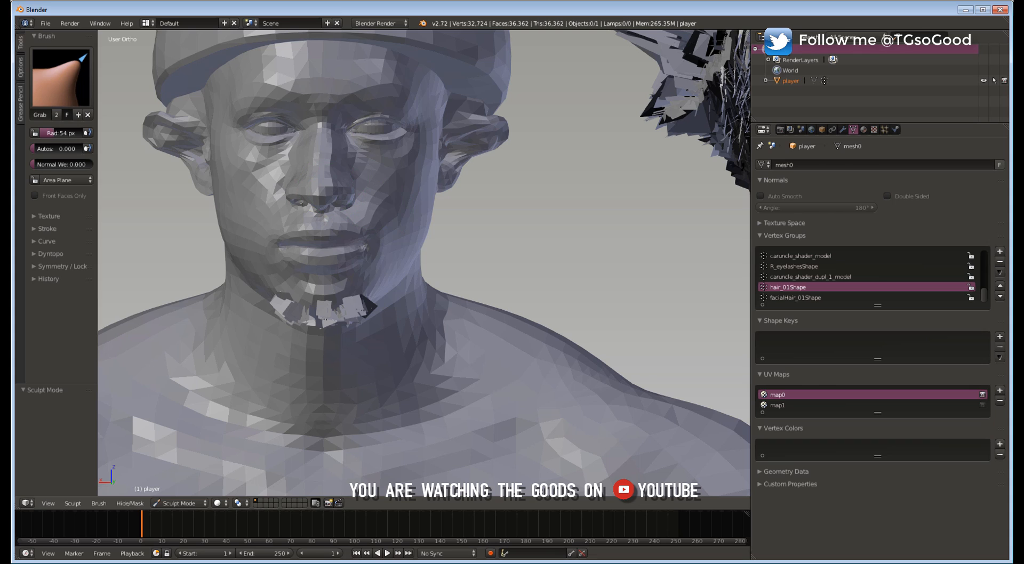
click(61, 78)
click(135, 225)
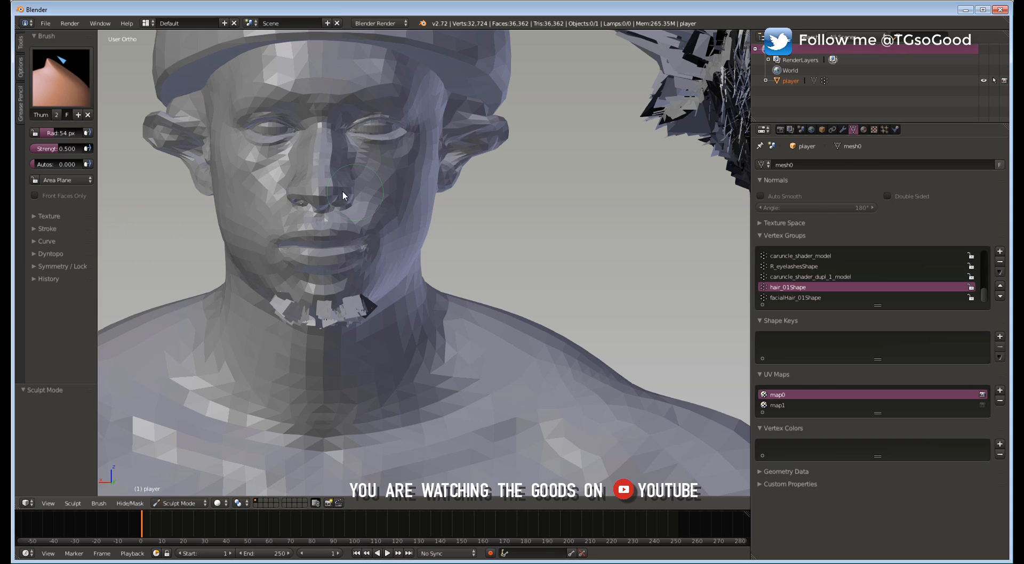
mouse_move(343, 191)
mouse_down()
mouse_move(377, 190)
mouse_move(334, 203)
mouse_move(338, 187)
mouse_up()
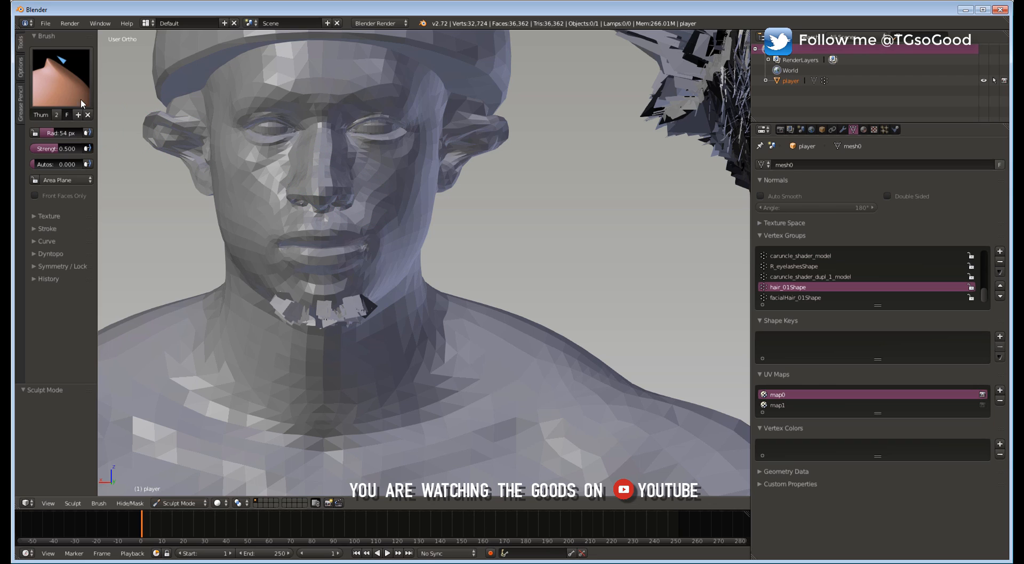
- Choose the Brush sculpting brush, set its strength to 1.000, and build up the sides of the jaw
click(63, 92)
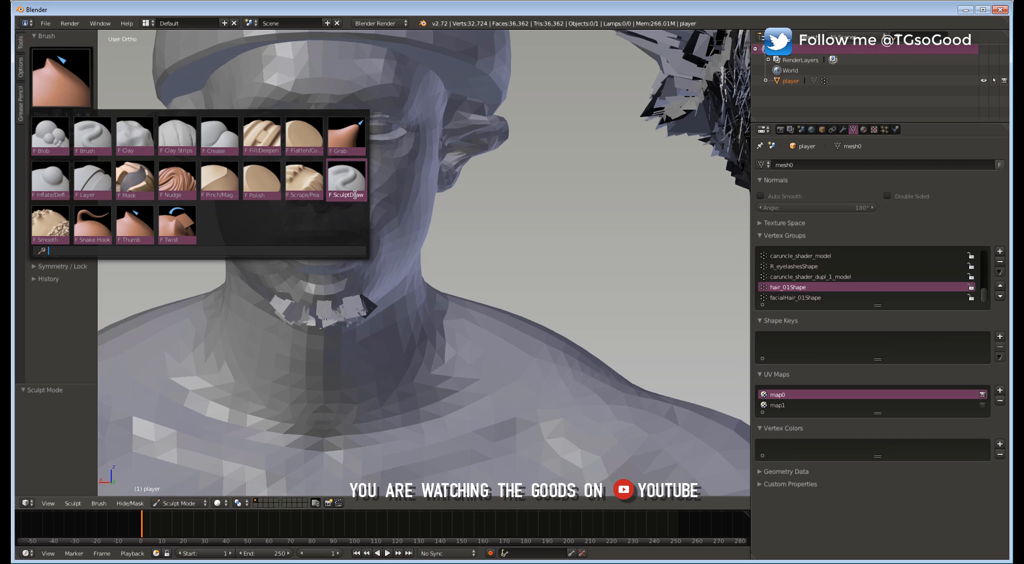
click(95, 141)
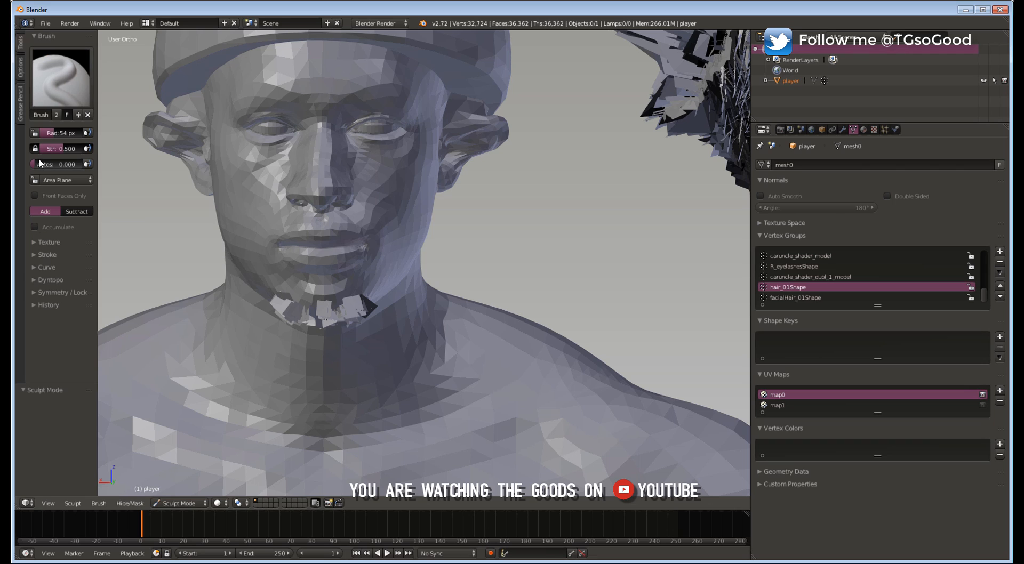
click(56, 77)
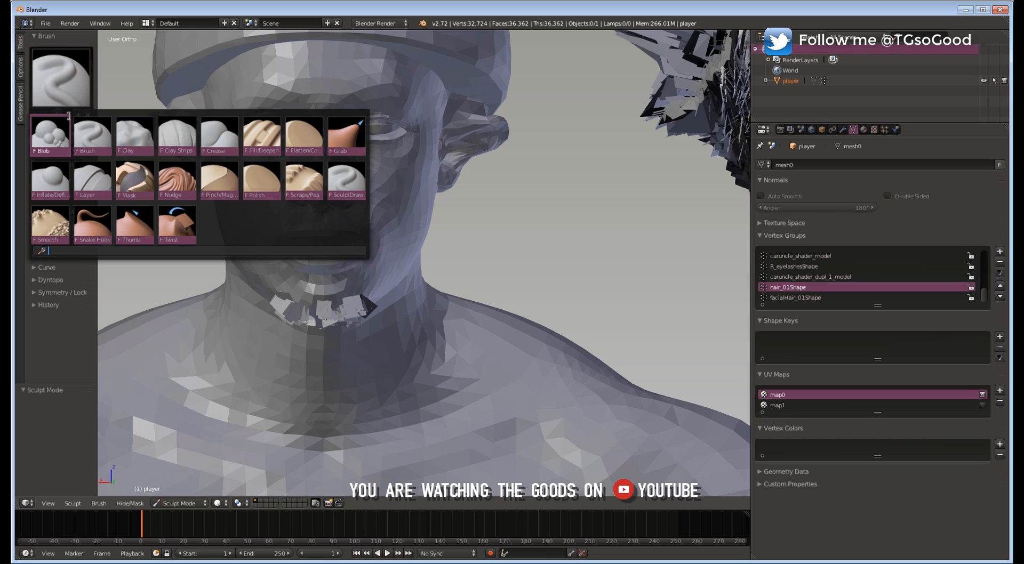
click(86, 137)
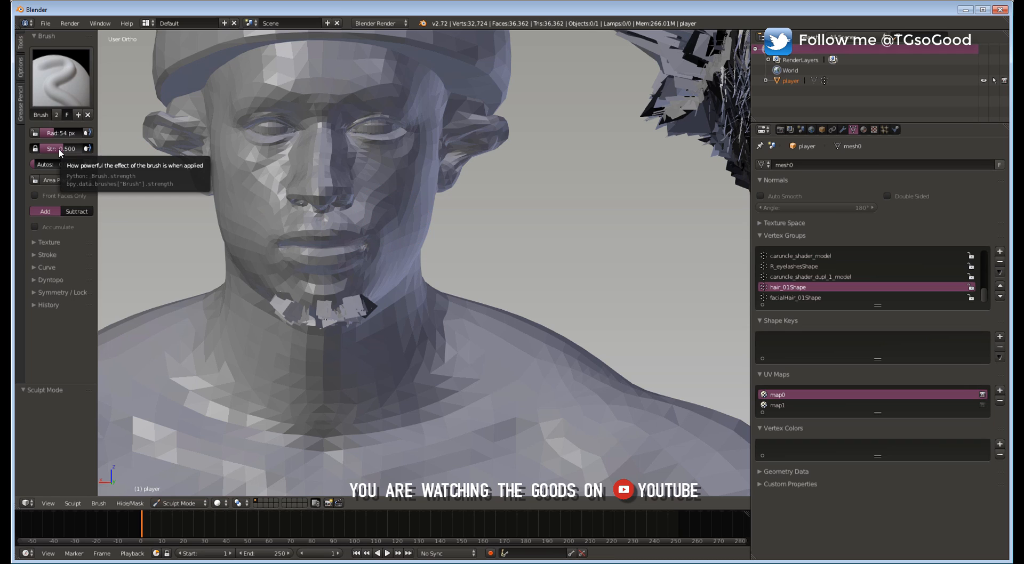
drag(58, 149, 83, 148)
mouse_move(416, 218)
mouse_down()
mouse_move(450, 221)
mouse_move(411, 228)
mouse_move(417, 213)
mouse_up()
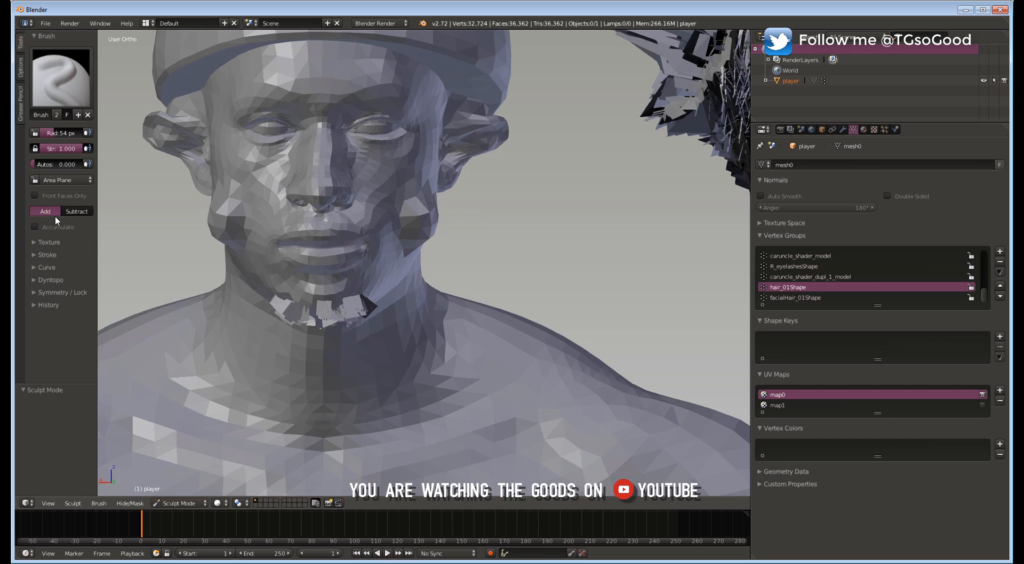
- Set the brush to Subtract and carve the built-up sides of the jaw back inward
click(83, 211)
mouse_move(413, 213)
mouse_down()
mouse_move(438, 225)
mouse_move(424, 242)
mouse_move(438, 217)
mouse_move(454, 215)
mouse_up()
middle_drag(454, 217, 416, 233)
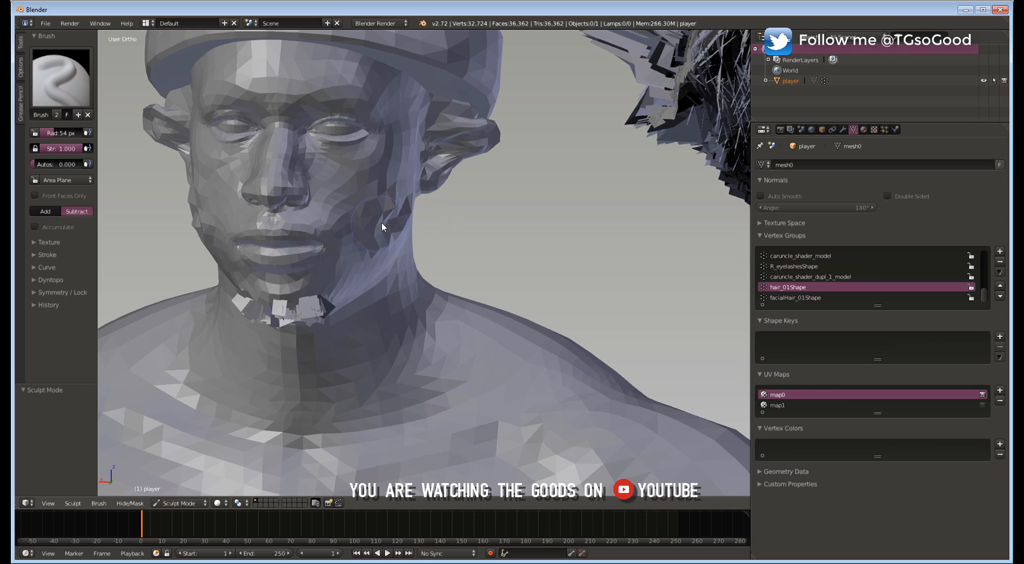
- Choose the Smooth brush and even out the carved area along the cheek and jaw
click(61, 77)
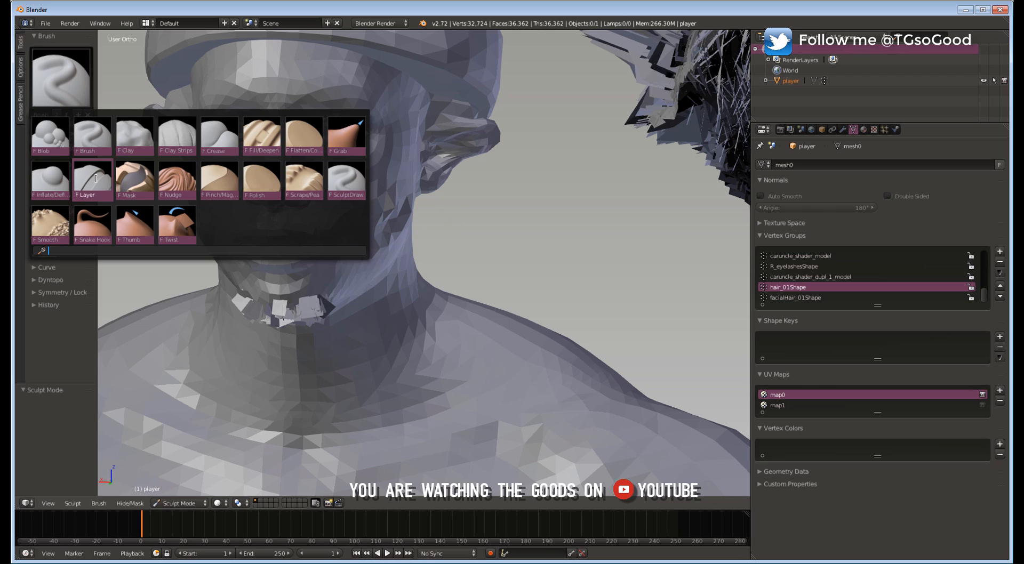
click(66, 228)
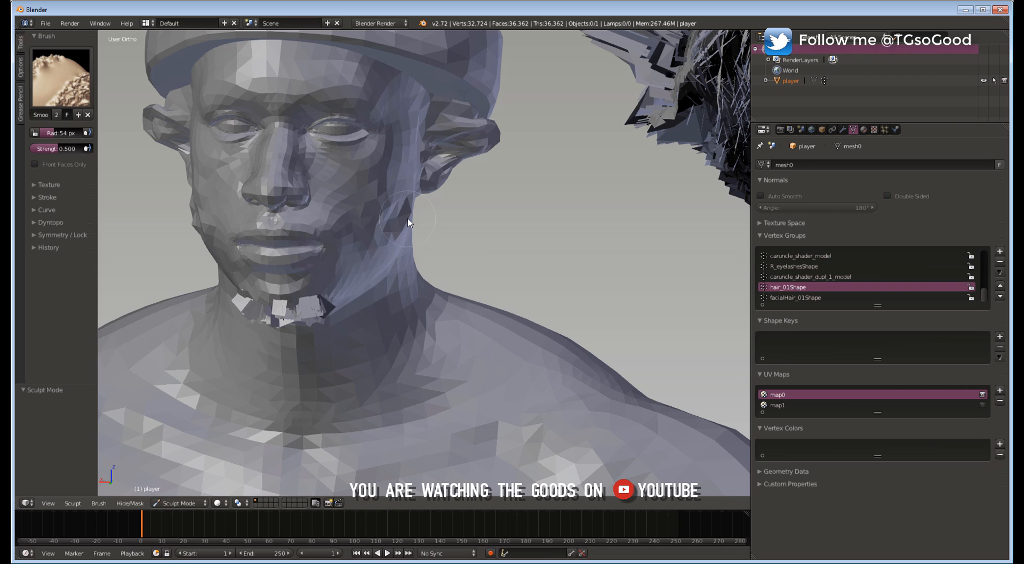
middle_drag(468, 229, 530, 288)
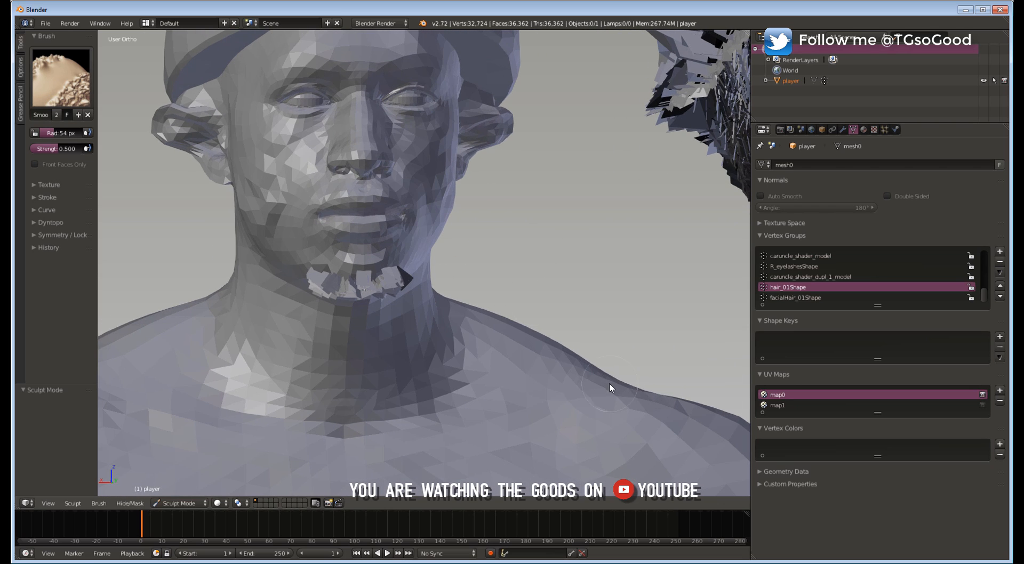
- Try smoothing across the seam between the upper chest and shoulders, and undo the stroke
mouse_move(554, 435)
mouse_down()
mouse_move(556, 344)
mouse_move(557, 445)
mouse_move(547, 461)
mouse_move(373, 482)
mouse_up()
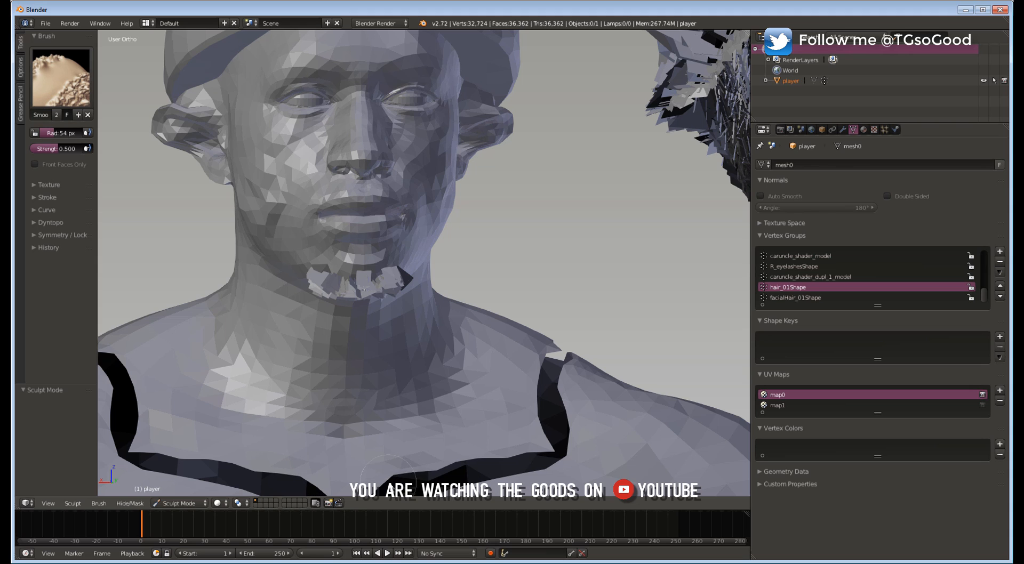
scroll(597, 298, down, 3)
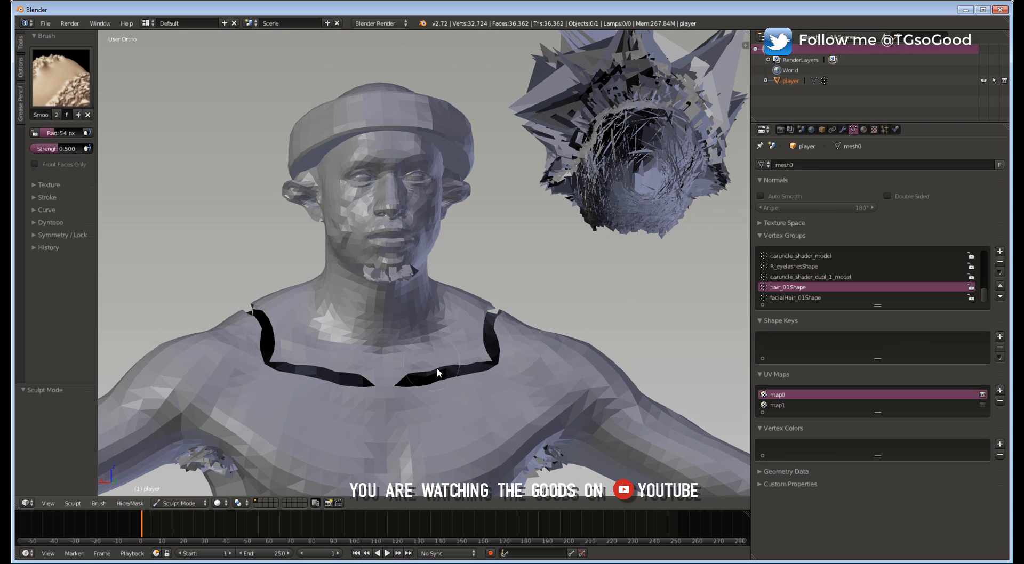
key(alt+m)
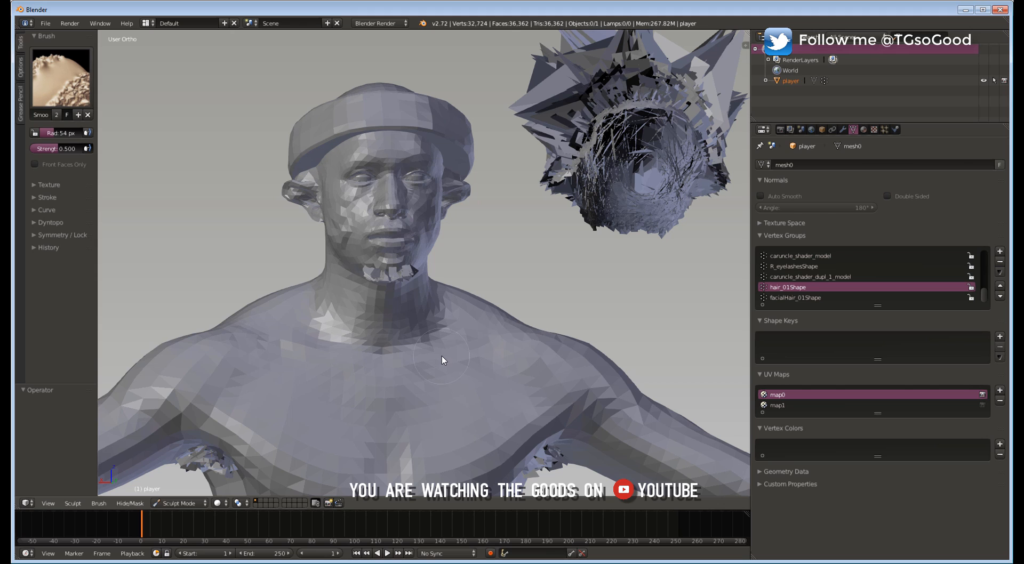
- Smooth the cheek on the opposite side of the face, try smoothing the neck seam below the jaw, and undo the neck stroke
middle_drag(526, 278, 561, 286)
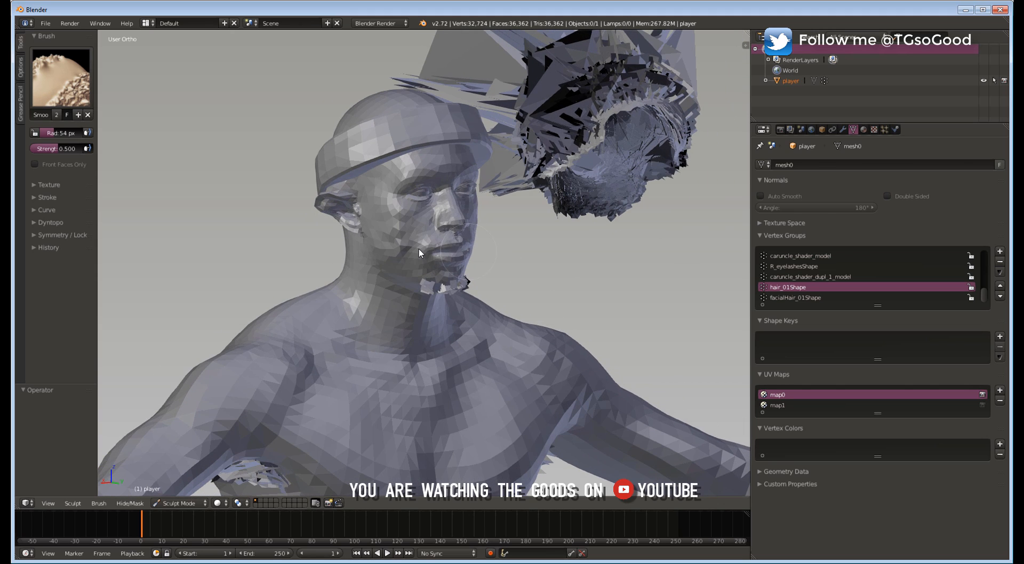
drag(404, 245, 400, 253)
mouse_move(372, 295)
mouse_down()
mouse_move(363, 283)
mouse_move(371, 277)
mouse_up()
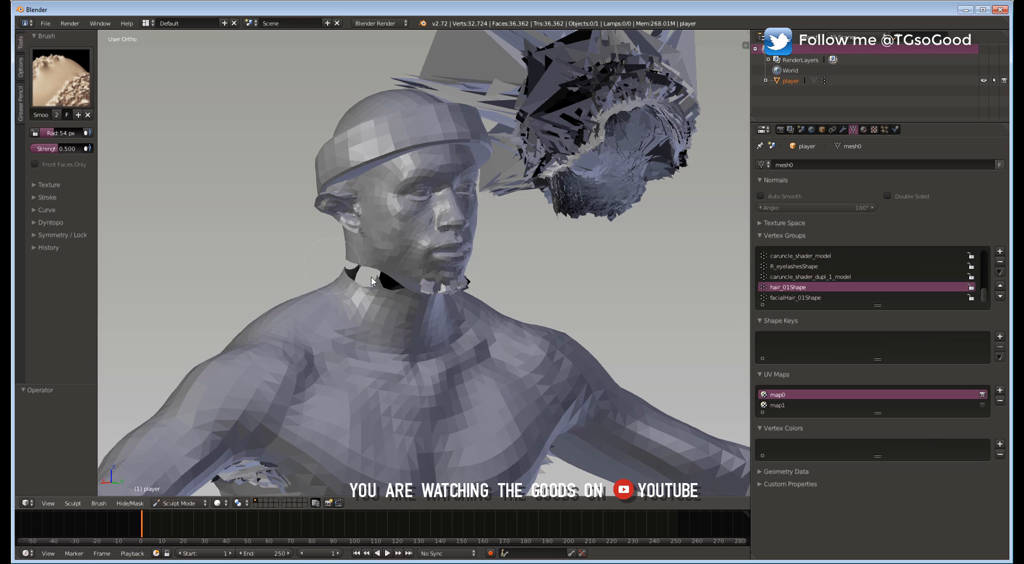
middle_drag(421, 318, 467, 323)
key(ctrl+z)
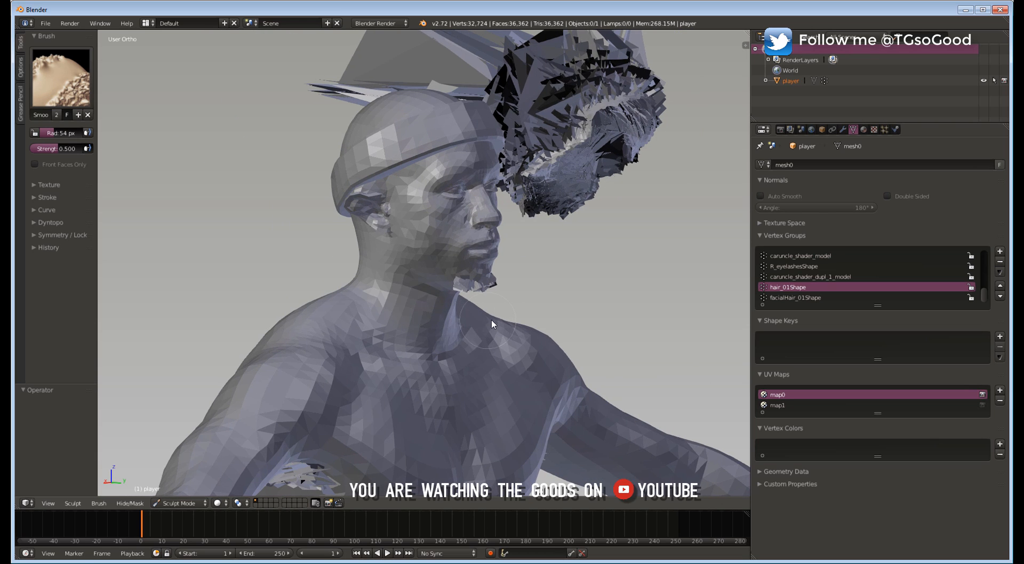
- Inspect the player mesh's wireframe from the front in Edit Mode, and return to Sculpt Mode
middle_drag(552, 306, 480, 305)
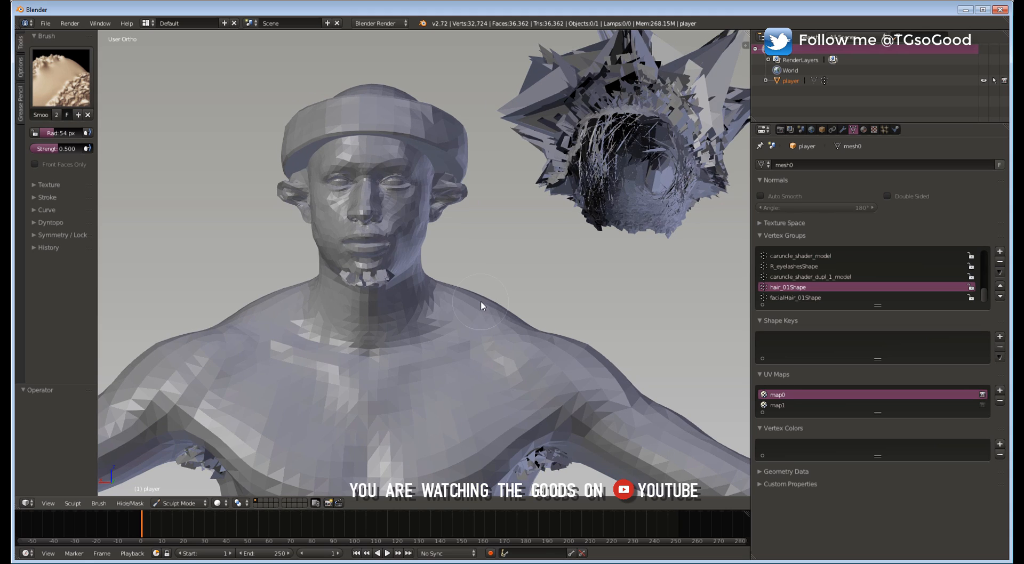
scroll(482, 279, up, 2)
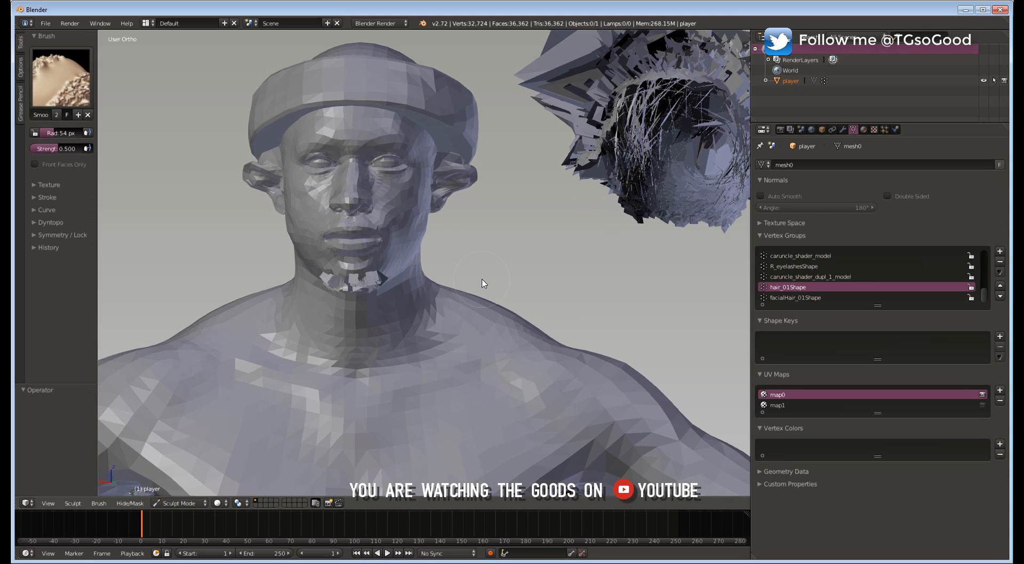
click(184, 502)
click(184, 479)
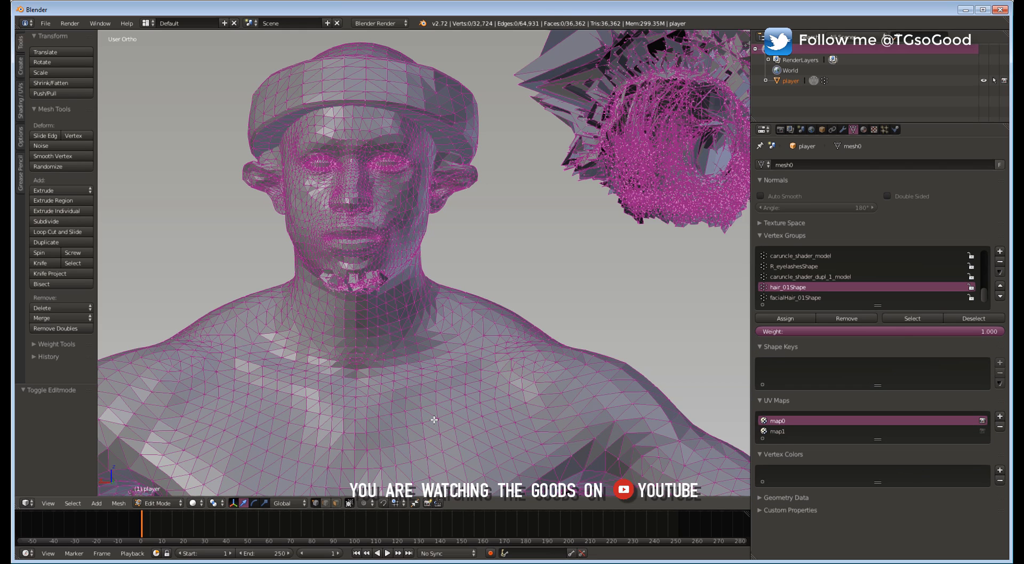
click(156, 503)
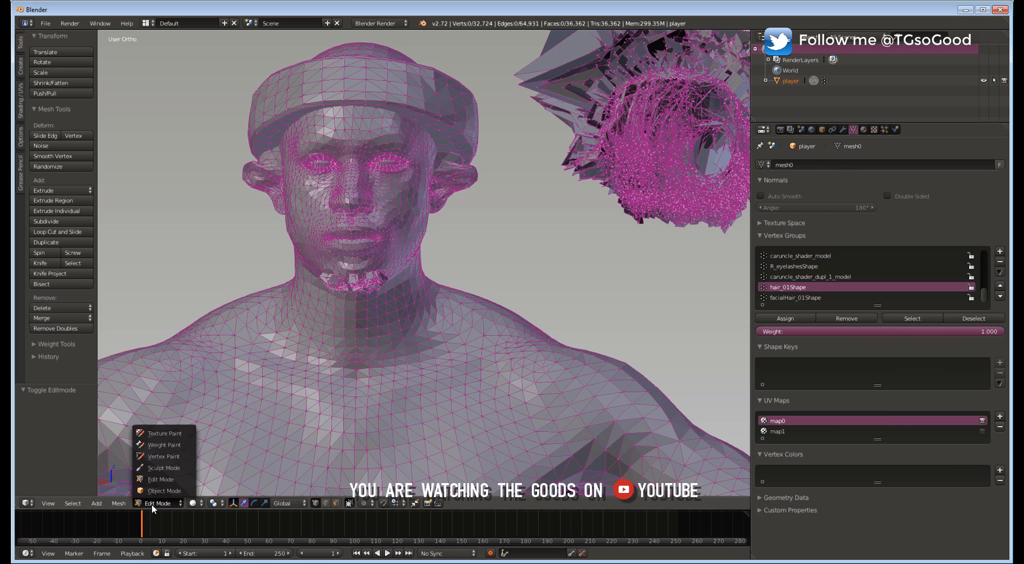
click(160, 468)
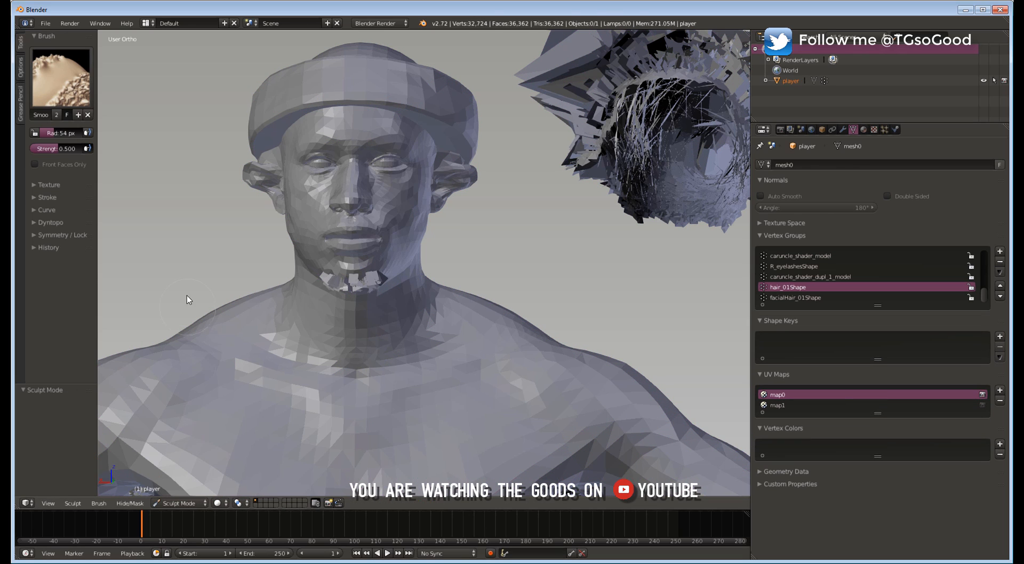
- Lower the Smooth brush strength to 0.403, smooth around the nose and mouth, and undo the last stroke
mouse_move(478, 254)
middle_down()
mouse_move(479, 267)
mouse_move(471, 255)
mouse_move(494, 251)
mouse_move(485, 256)
middle_up()
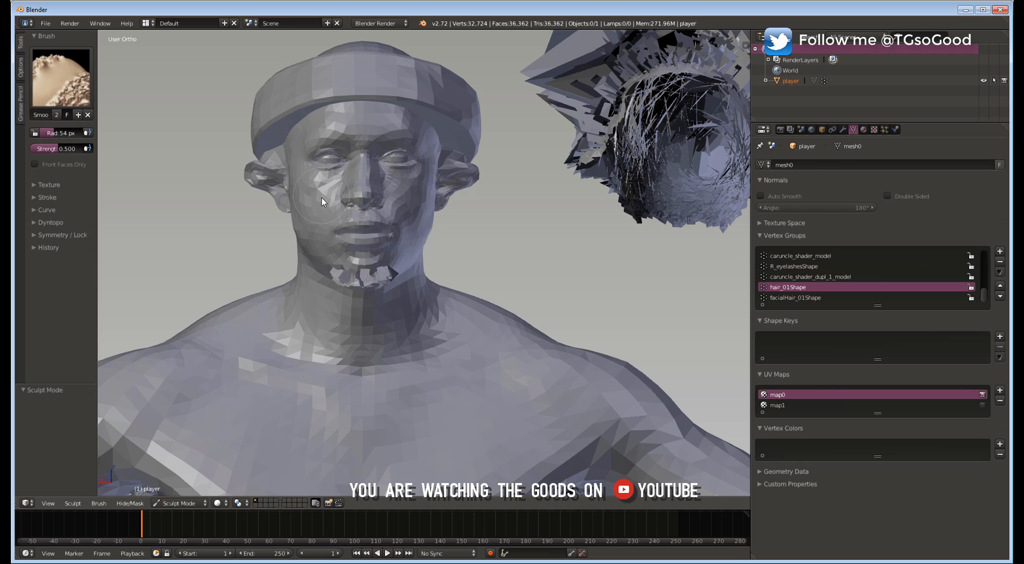
drag(59, 149, 52, 149)
scroll(356, 184, up, 3)
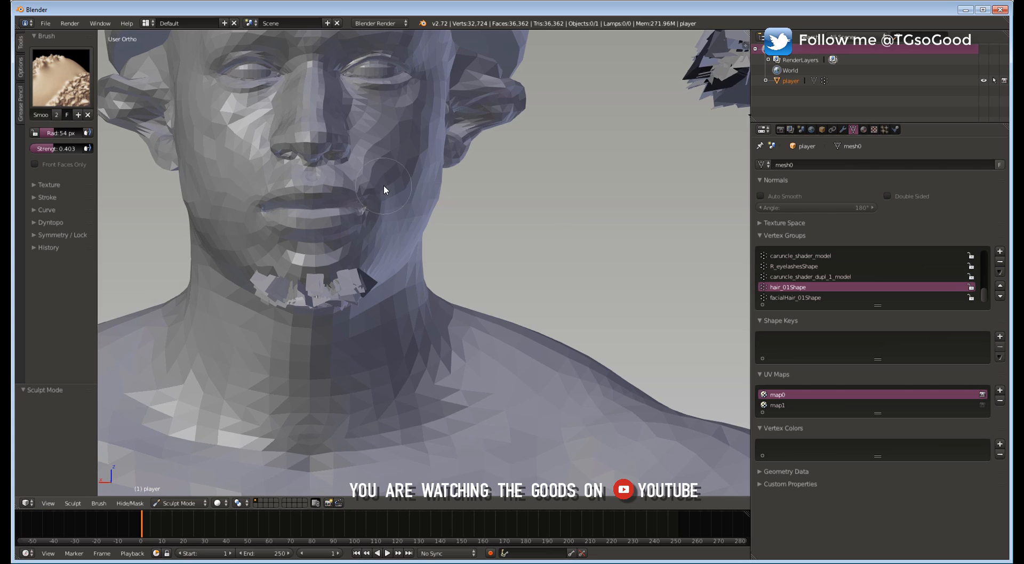
shift+middle_drag(384, 189, 464, 283)
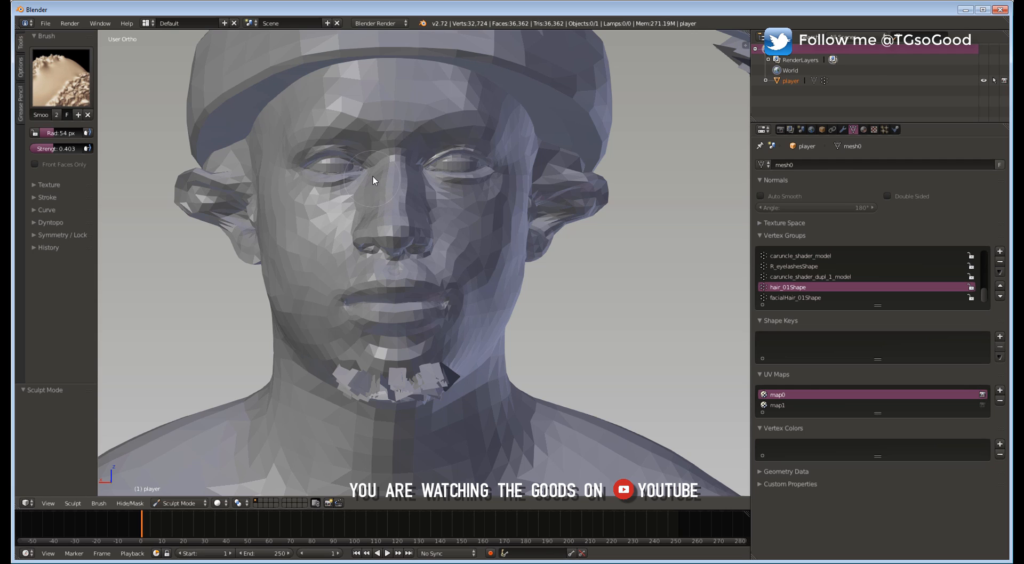
drag(382, 164, 386, 162)
drag(431, 242, 382, 270)
drag(357, 343, 438, 321)
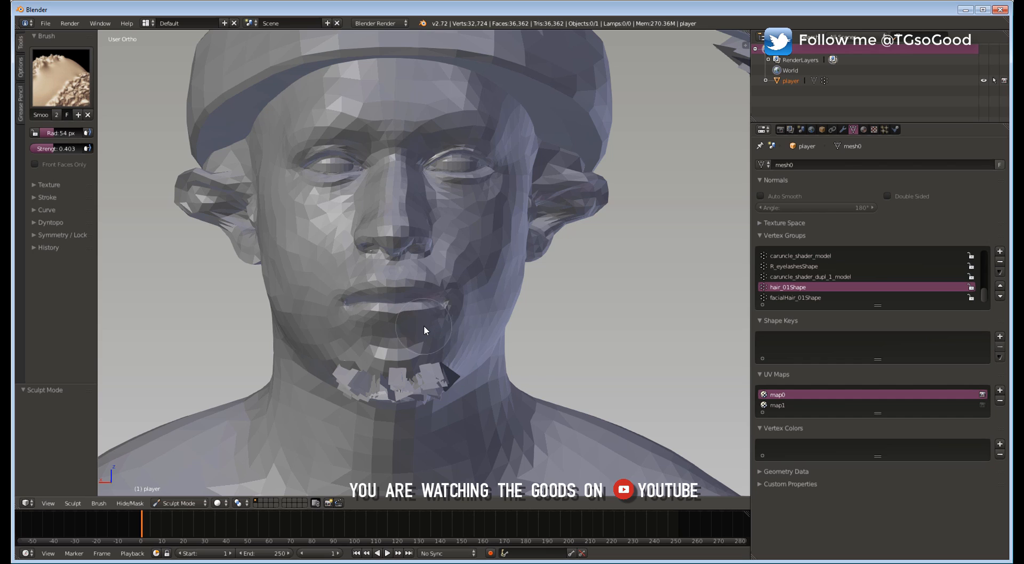
key(ctrl+z)
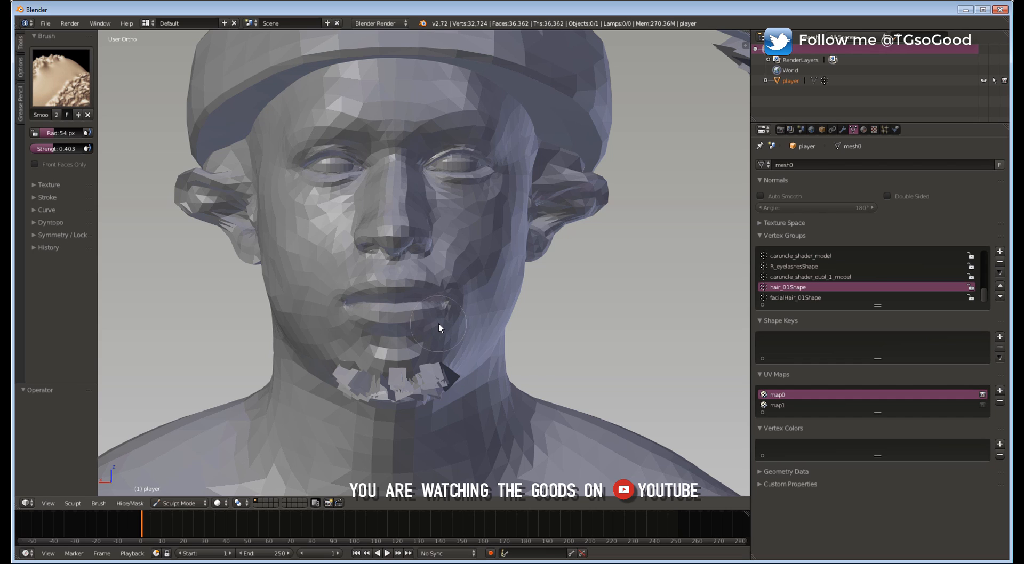
- Choose the Grab brush and set its radius to 136 px
click(53, 82)
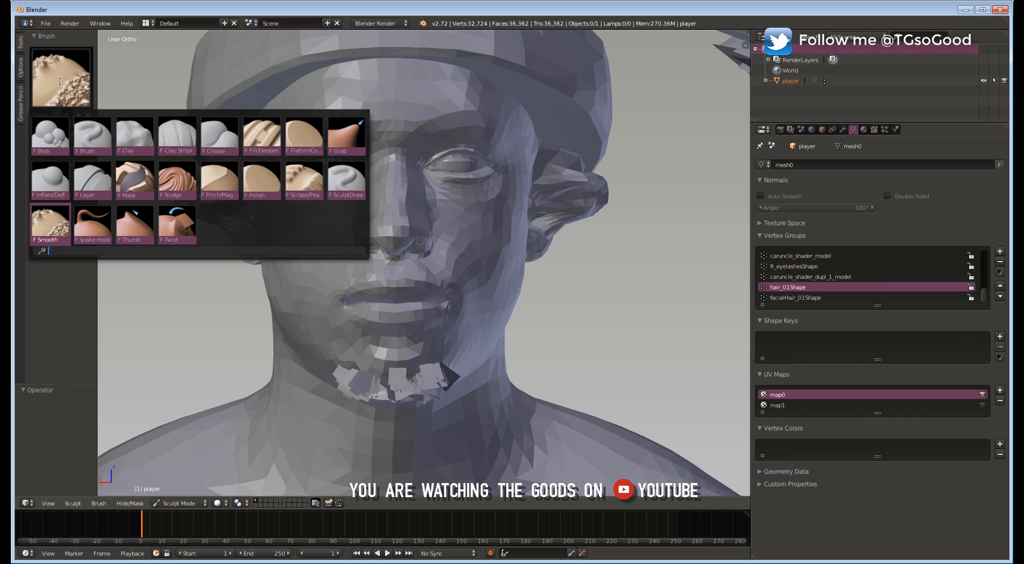
click(61, 81)
click(60, 81)
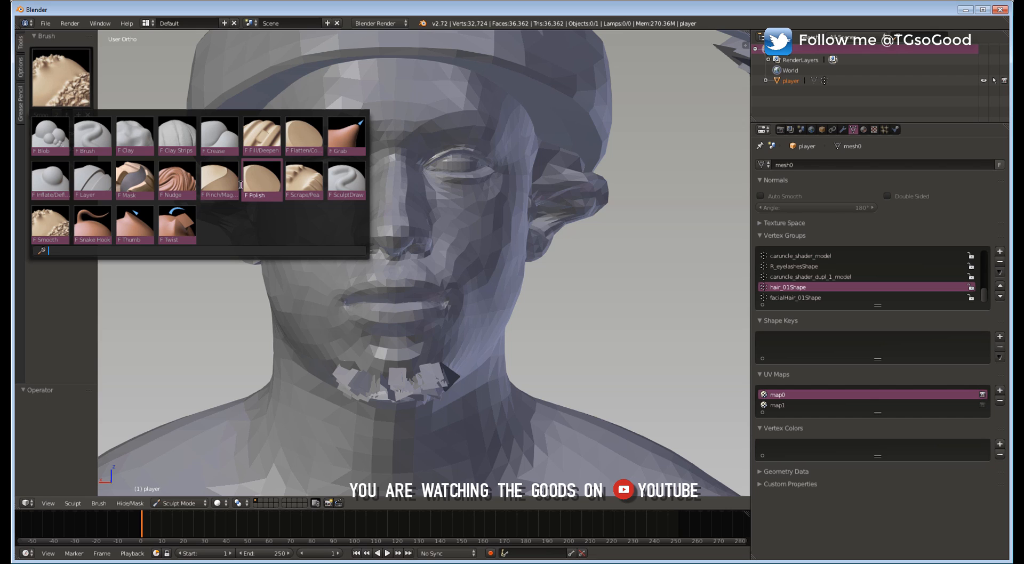
click(346, 149)
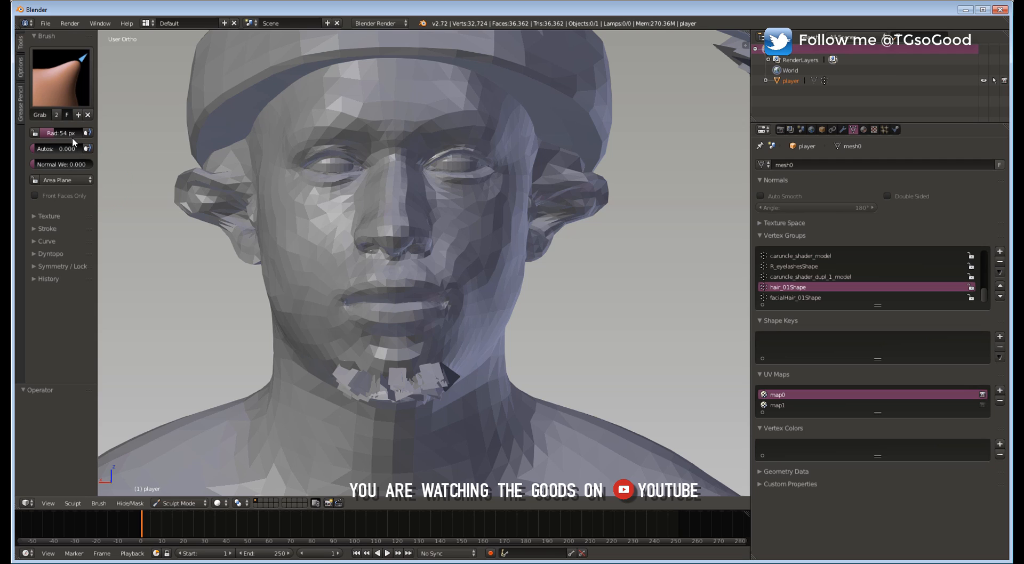
mouse_move(41, 150)
mouse_down()
mouse_move(72, 150)
mouse_move(36, 149)
mouse_up()
drag(57, 133, 70, 133)
click(59, 133)
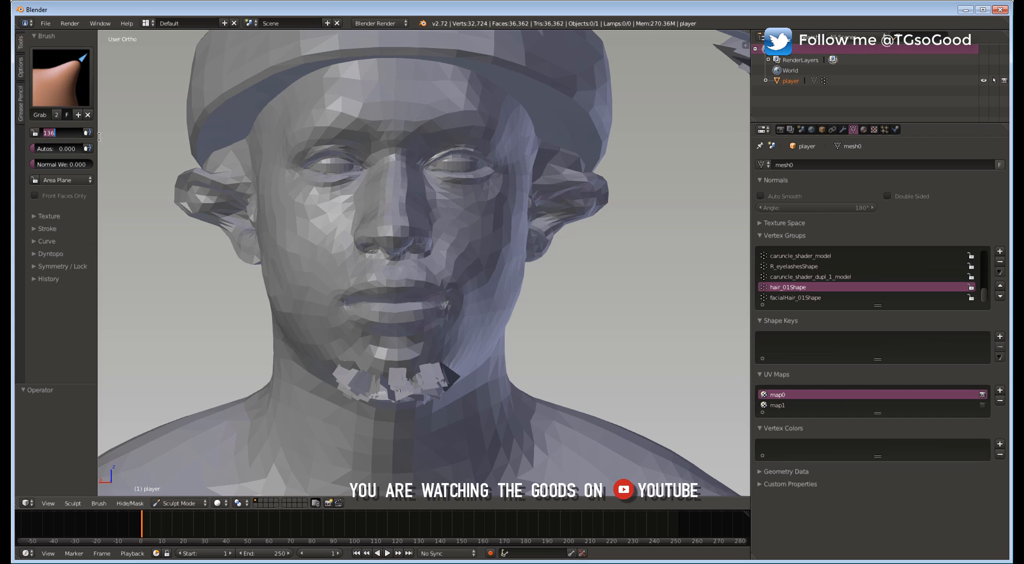
click(61, 133)
- Try pulling the sides of the face outward at the cheeks with the Grab brush, and undo the deformation
mouse_move(501, 255)
mouse_down()
mouse_move(539, 251)
mouse_move(493, 246)
mouse_up()
scroll(526, 227, down, 5)
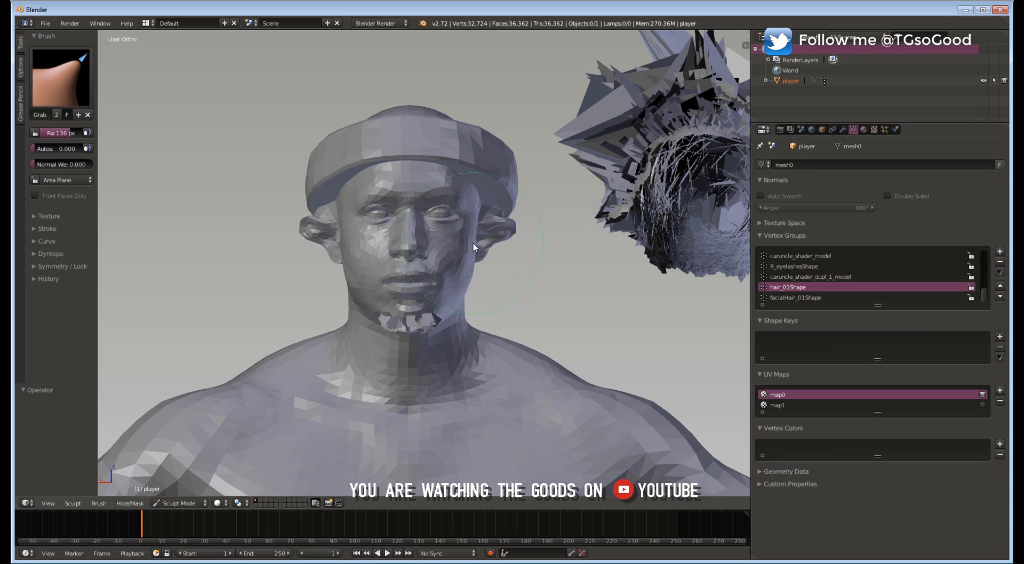
mouse_move(475, 244)
mouse_down()
mouse_move(520, 252)
mouse_move(491, 248)
mouse_up()
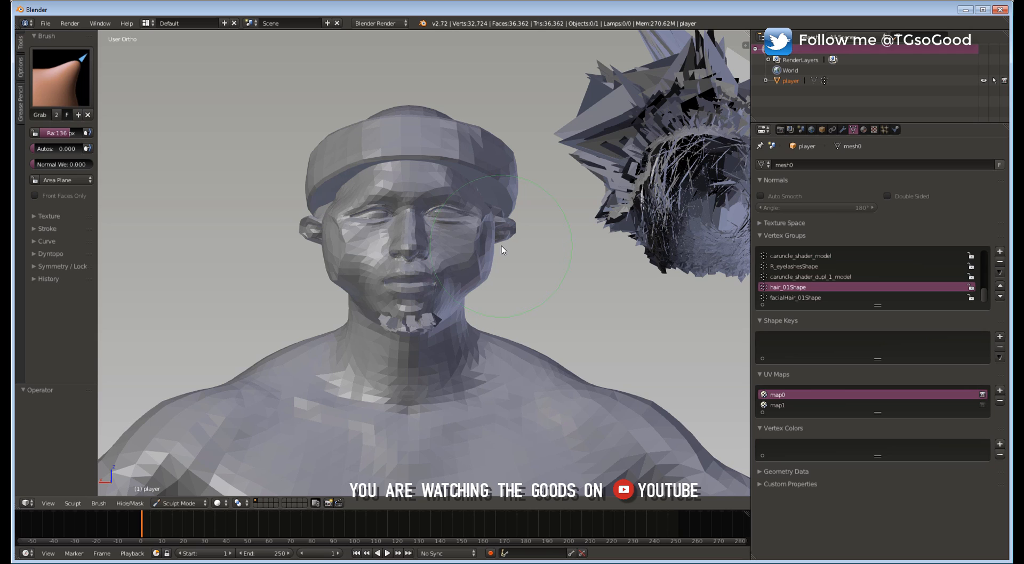
key(ctrl+z)
key(ctrl+z)
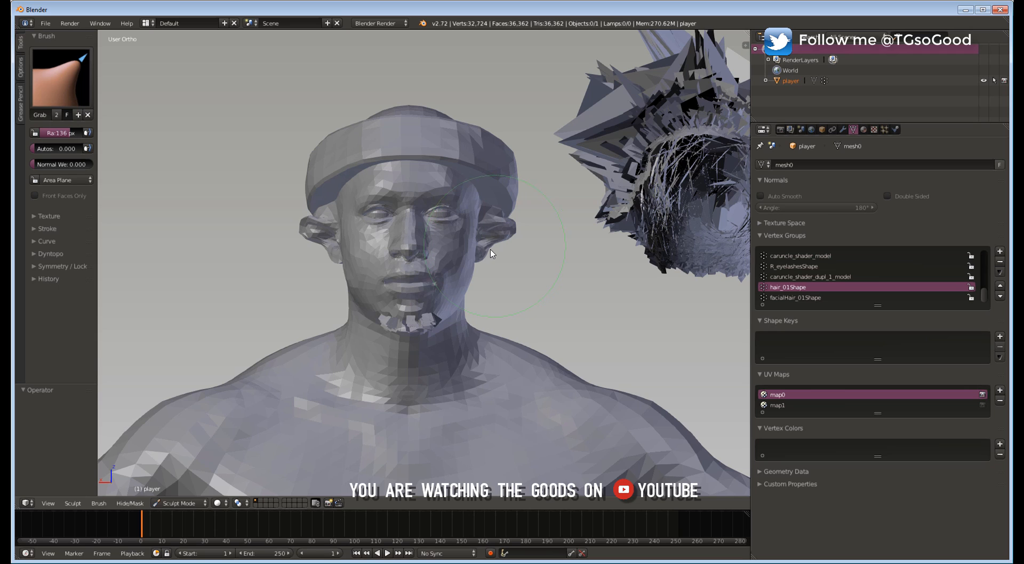
- Set the sculpt brush radius to 30 px and switch to the Crease brush
drag(71, 135, 61, 133)
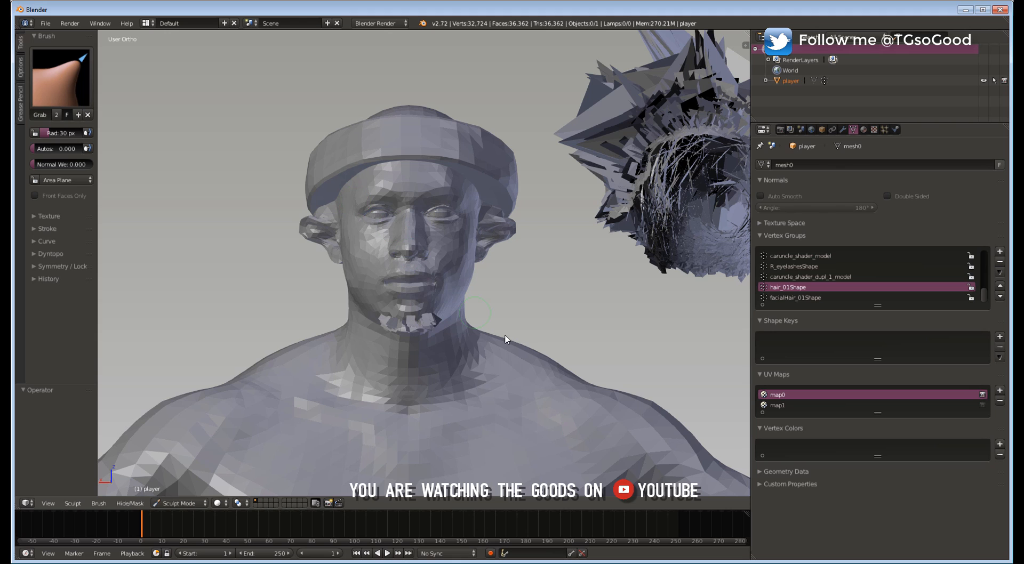
scroll(530, 292, down, 4)
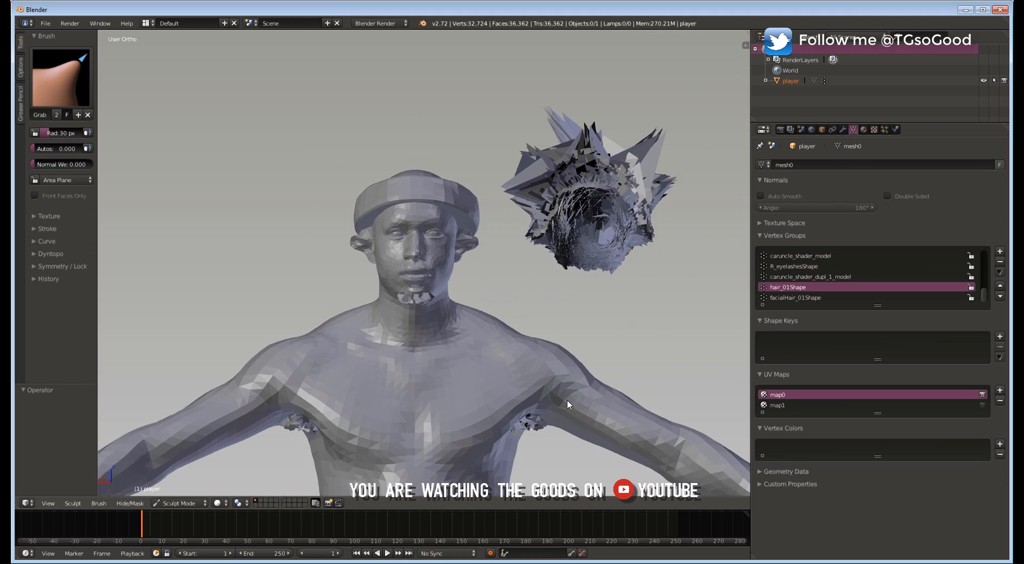
scroll(573, 434, down, 1)
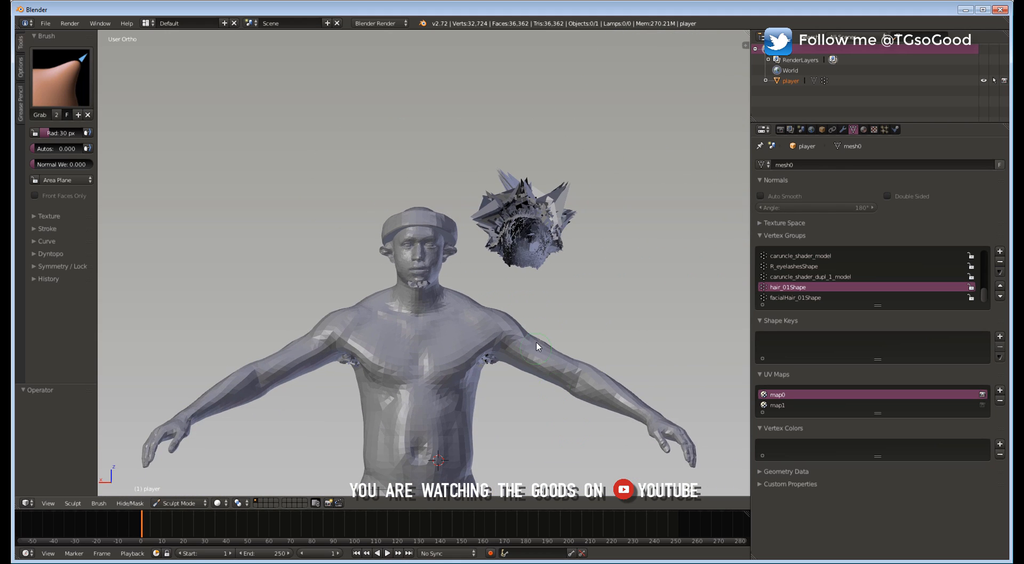
scroll(542, 364, down, 1)
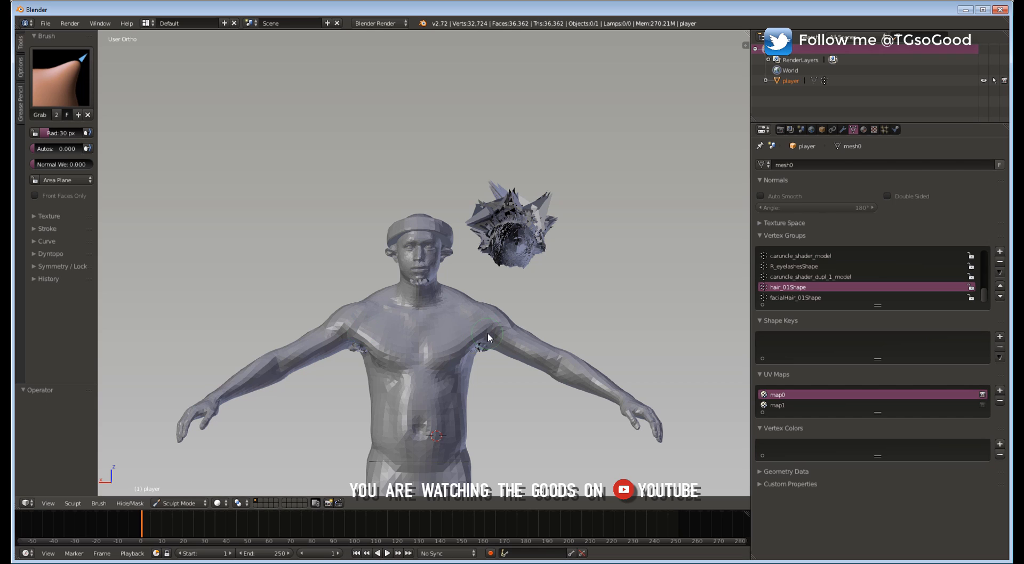
click(63, 81)
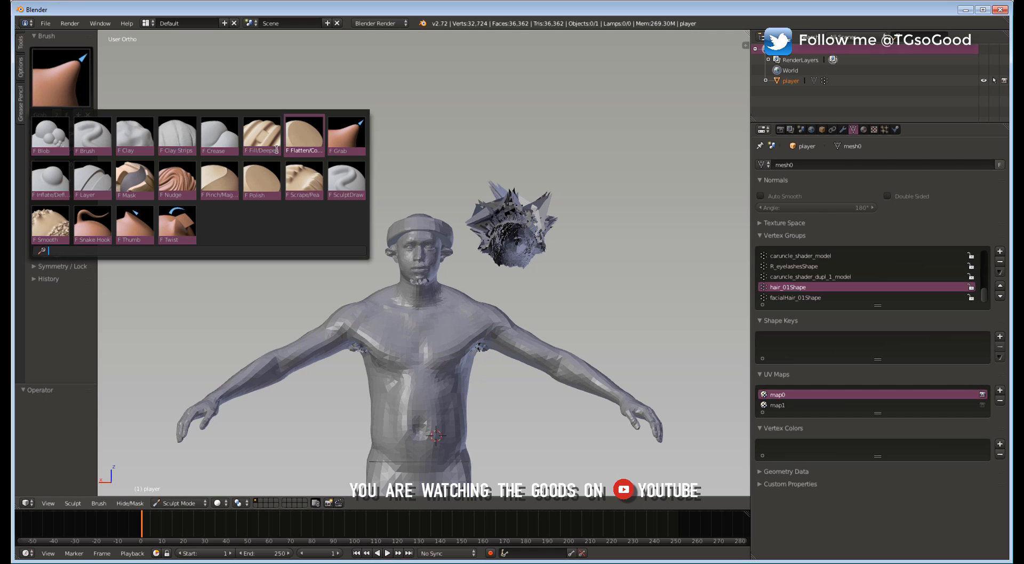
click(223, 146)
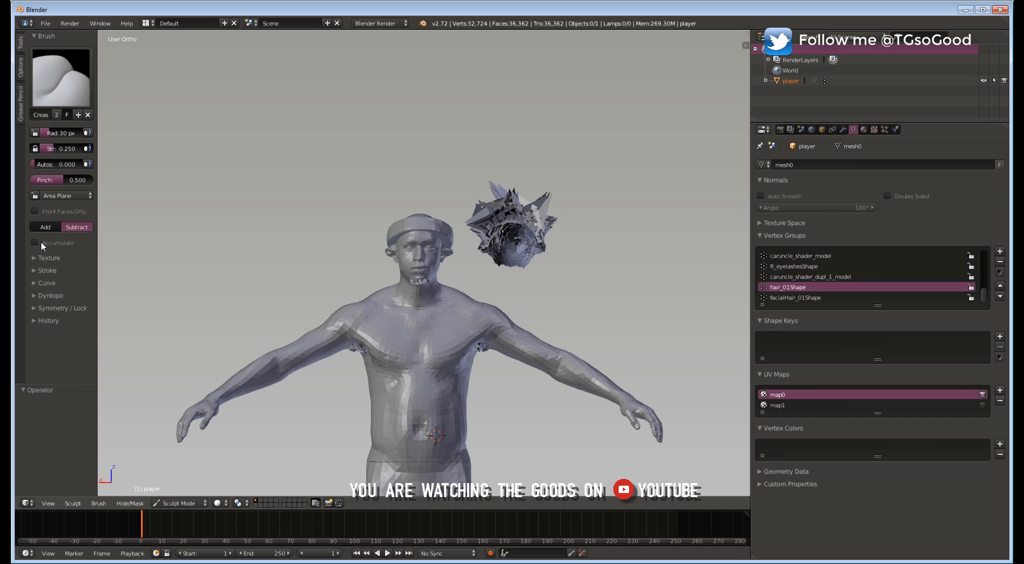
- Set the Crease brush to Subtract and carve creases along the collarbones and the lower edge of the chest
click(47, 228)
click(63, 230)
click(74, 227)
click(44, 227)
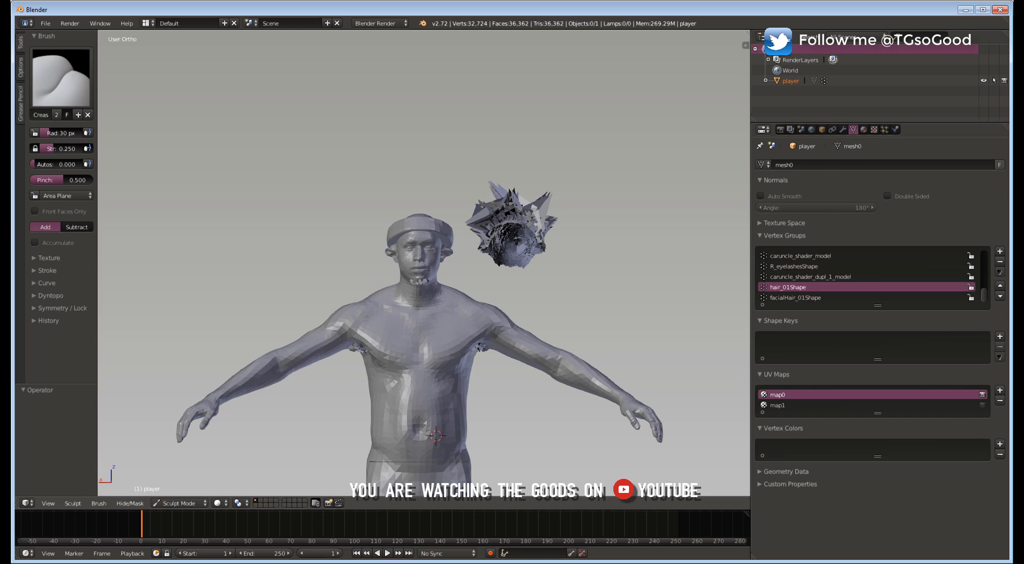
click(76, 226)
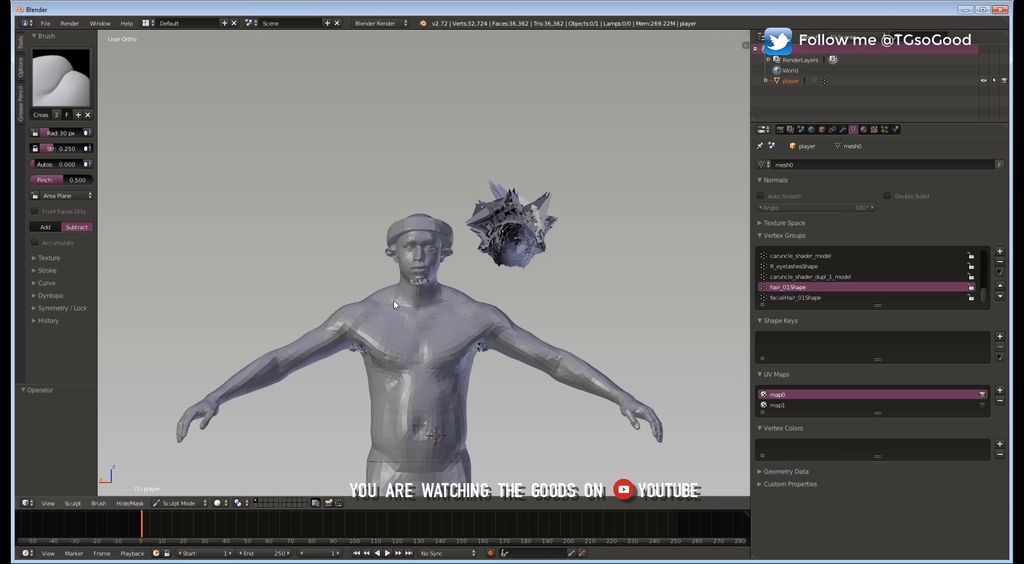
scroll(471, 295, up, 3)
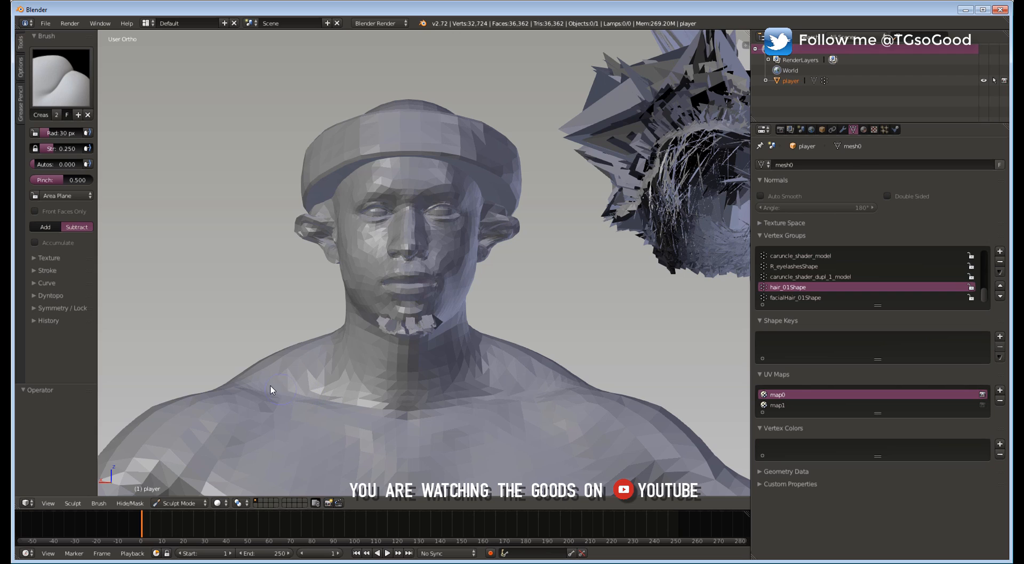
drag(308, 401, 353, 408)
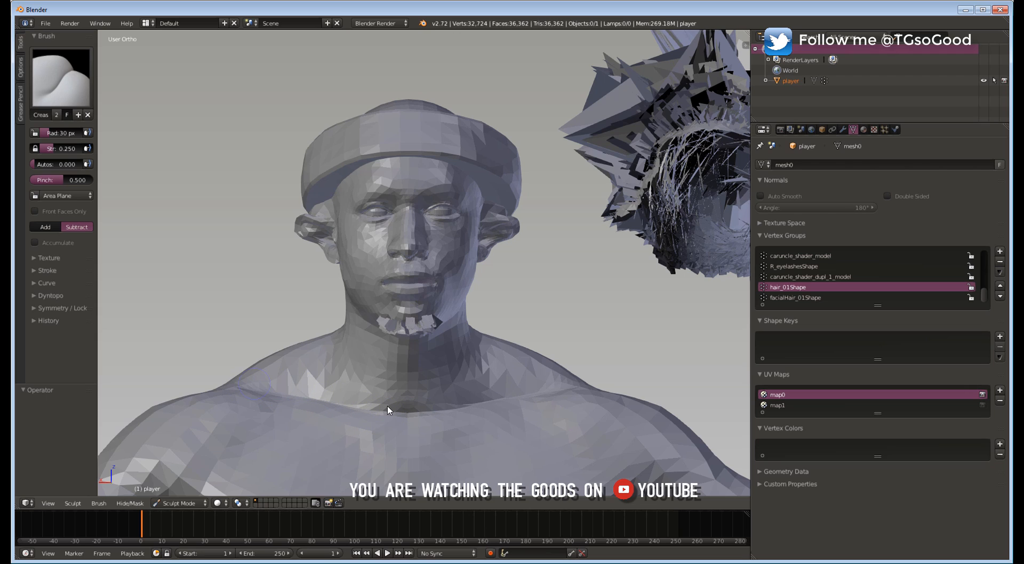
shift+middle_drag(443, 410, 504, 165)
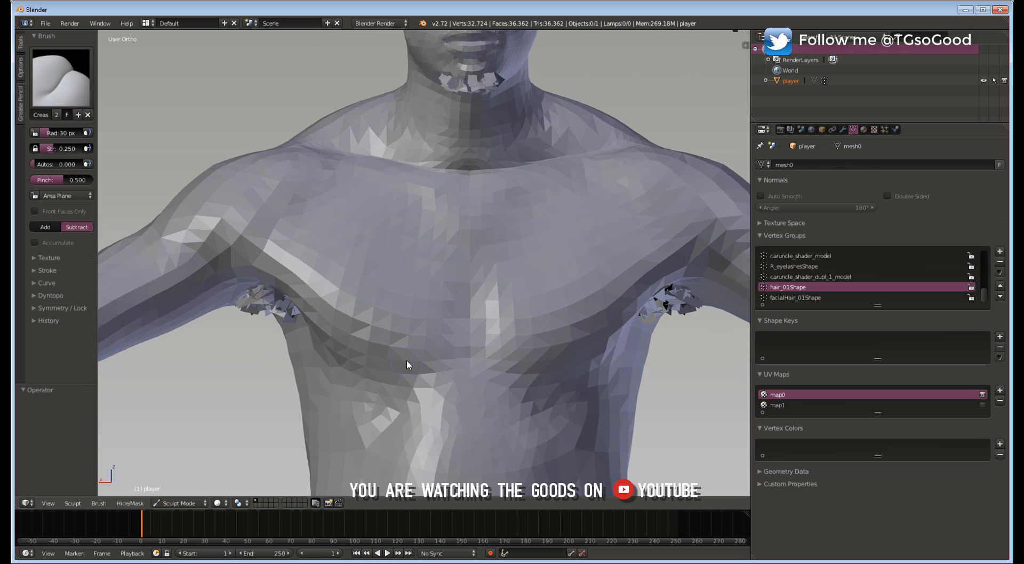
scroll(411, 373, down, 1)
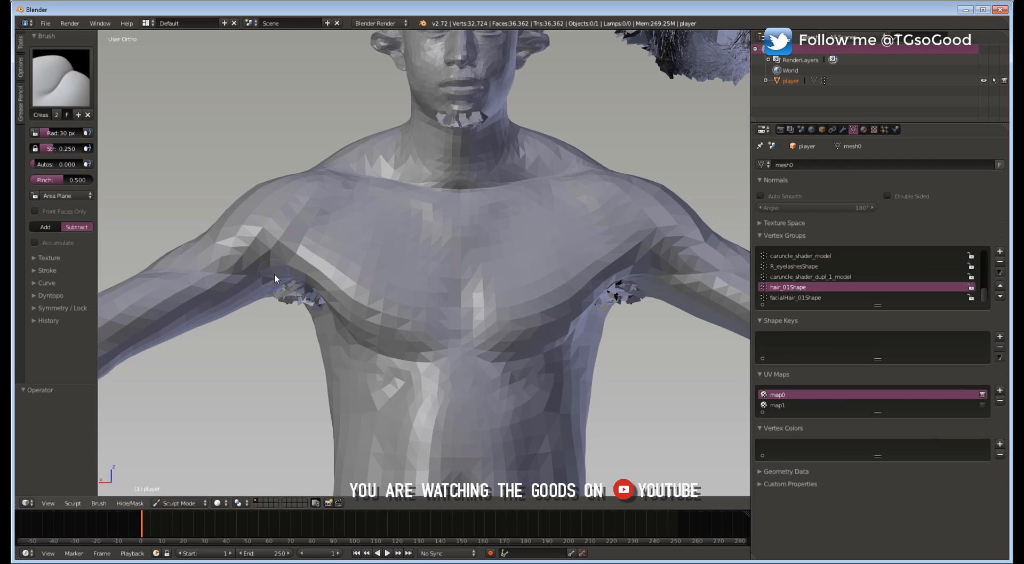
- Switch to the SculptDraw brush in Subtract mode, set its strength to 0.705, and sculpt indentations into the arm
scroll(330, 277, down, 4)
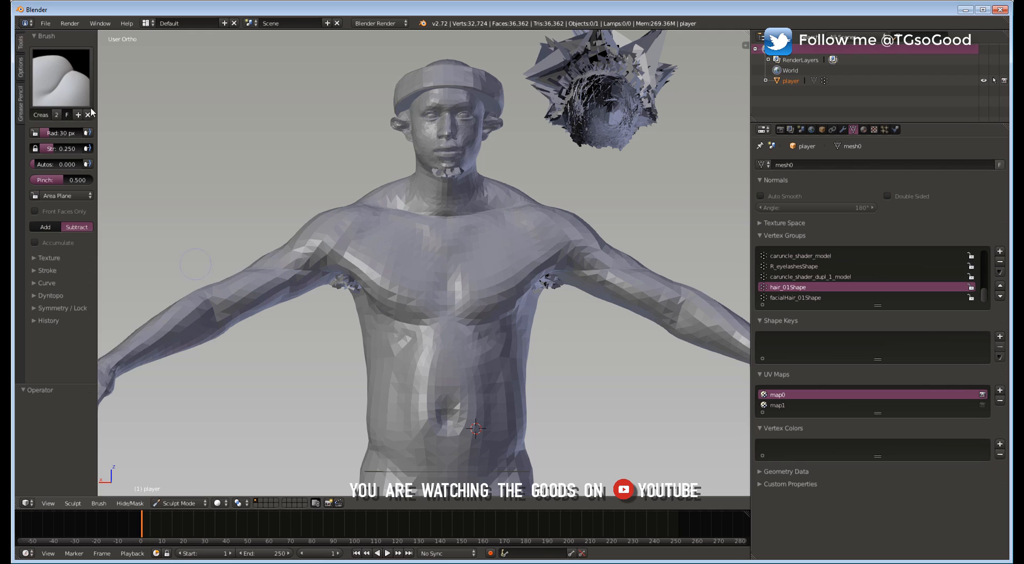
click(76, 77)
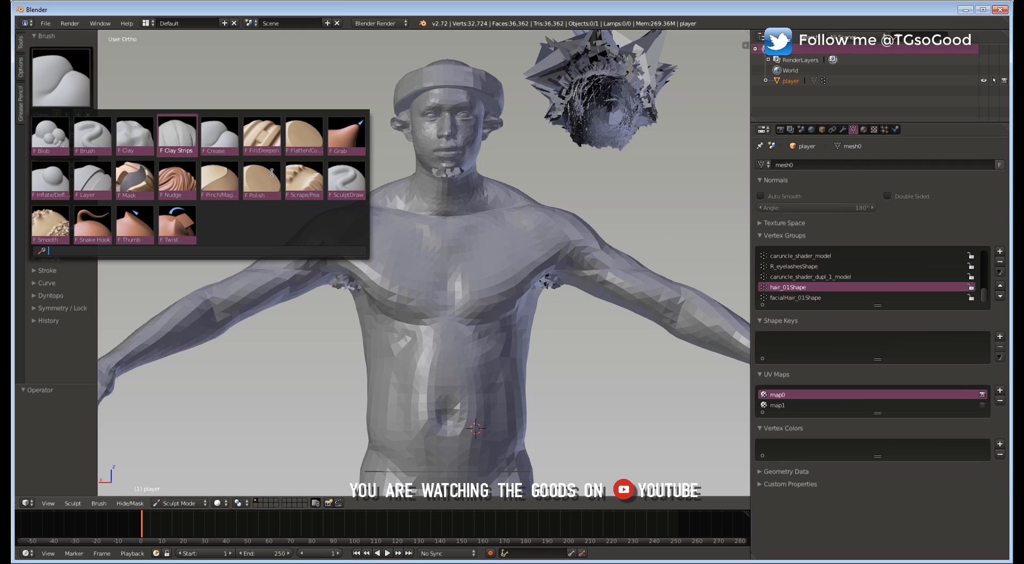
click(344, 190)
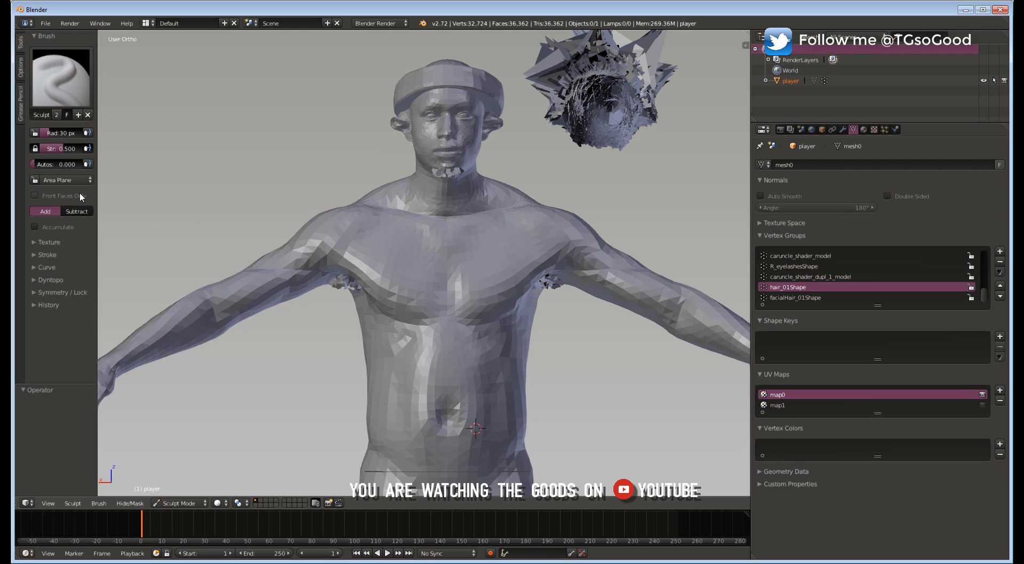
click(86, 210)
click(297, 293)
drag(60, 149, 71, 149)
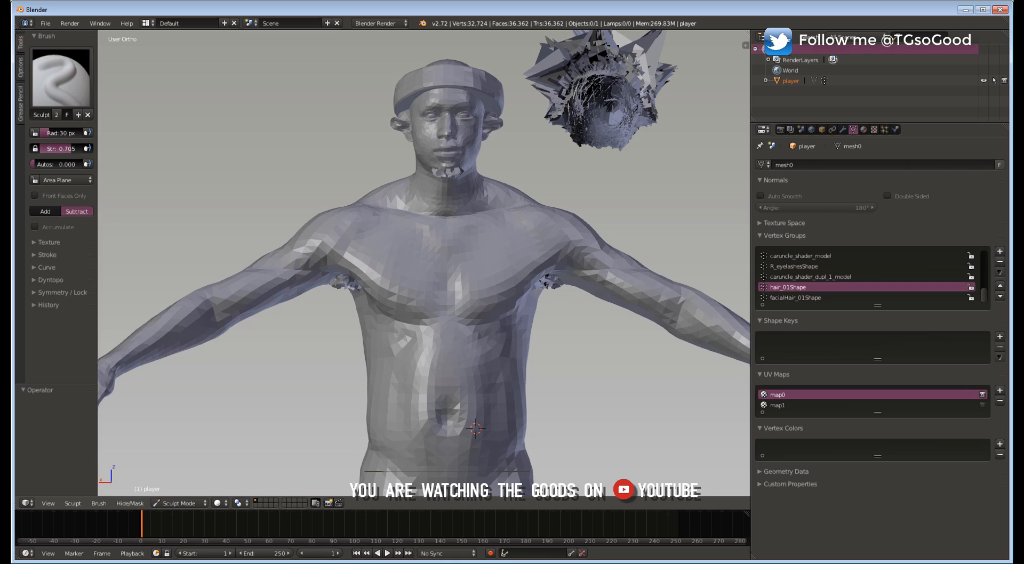
click(247, 269)
drag(258, 270, 269, 273)
- Switch to the Brush sculpt brush, dab the arm near the elbow, and set the brush strength to 0.260
click(52, 96)
click(93, 139)
click(247, 273)
key(shift+f)
drag(58, 149, 53, 149)
click(72, 503)
scroll(581, 275, down, 2)
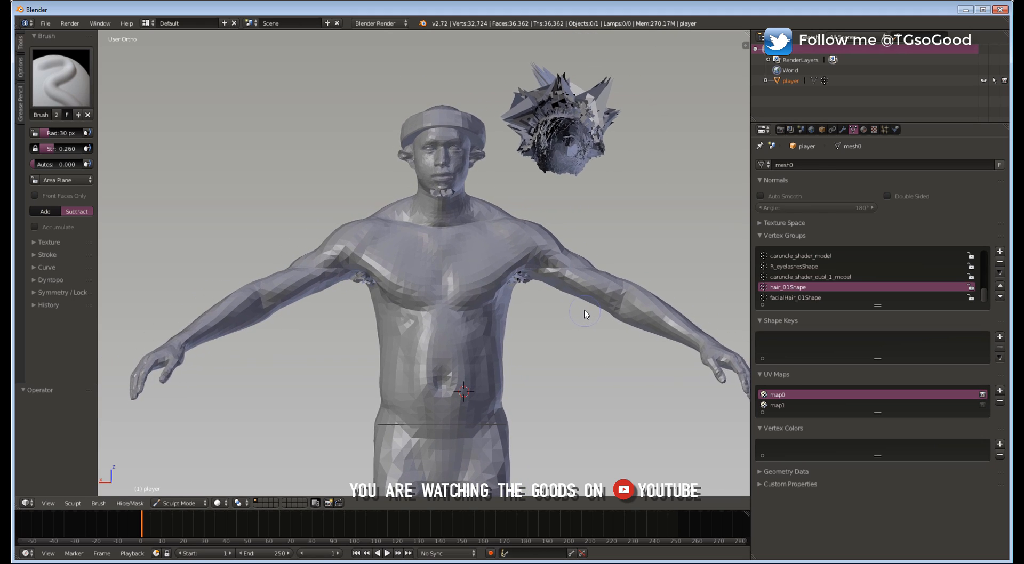
scroll(581, 300, up, 1)
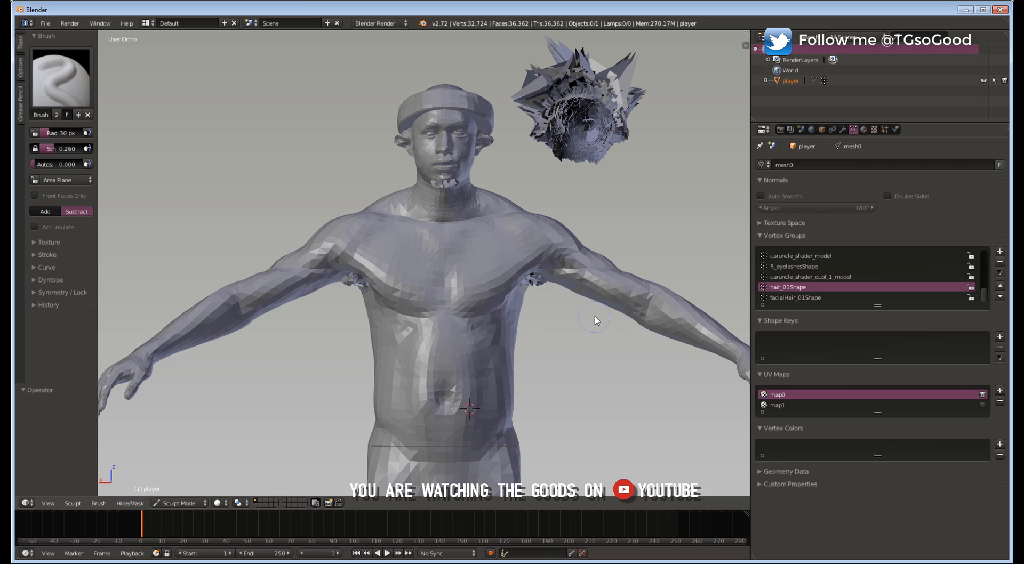
scroll(580, 324, down, 1)
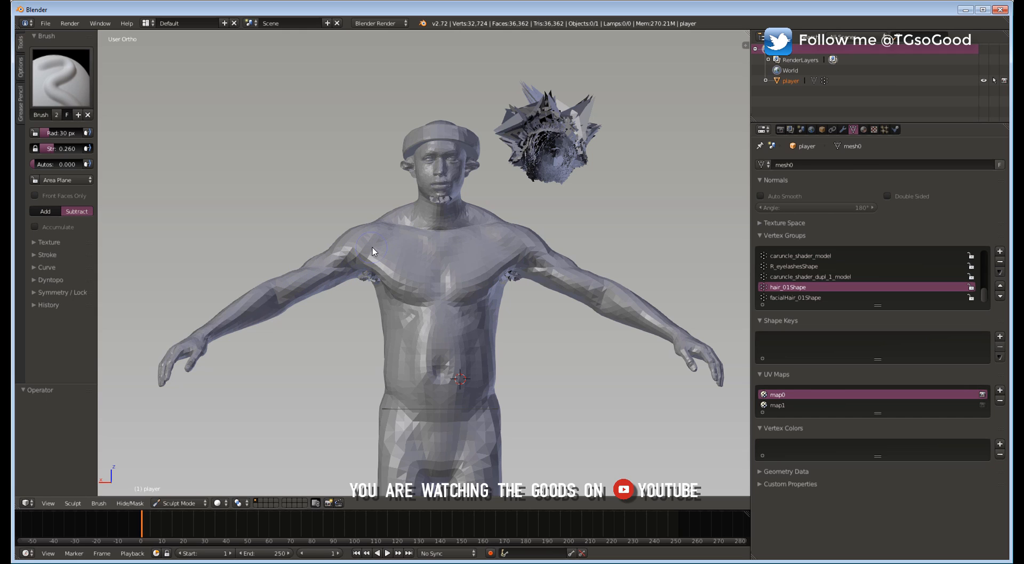
- Return to the SculptDraw brush, redo the subtractive stroke along the forearm, and set the brush strength to 0.404
click(74, 104)
click(238, 135)
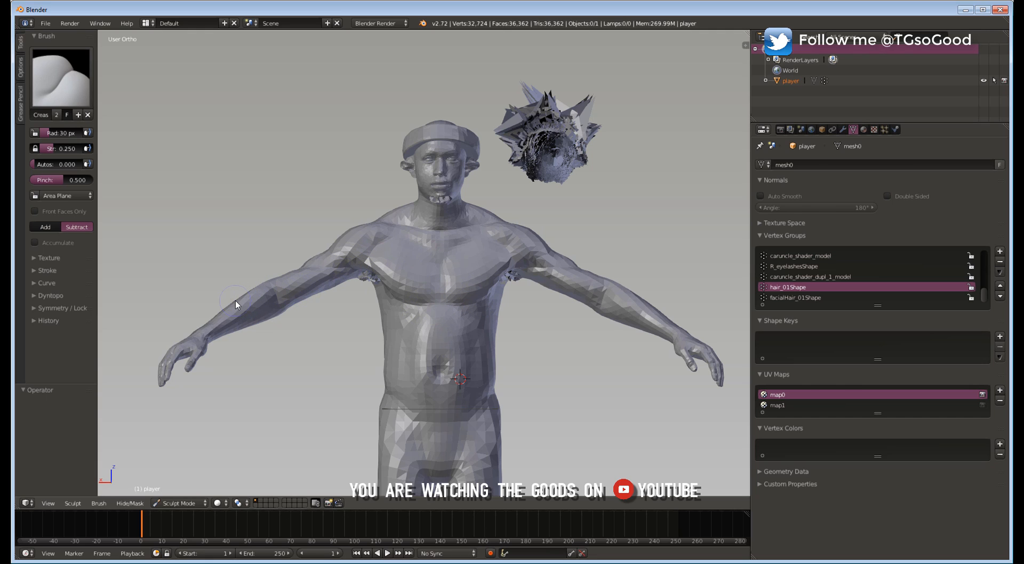
click(65, 81)
click(344, 207)
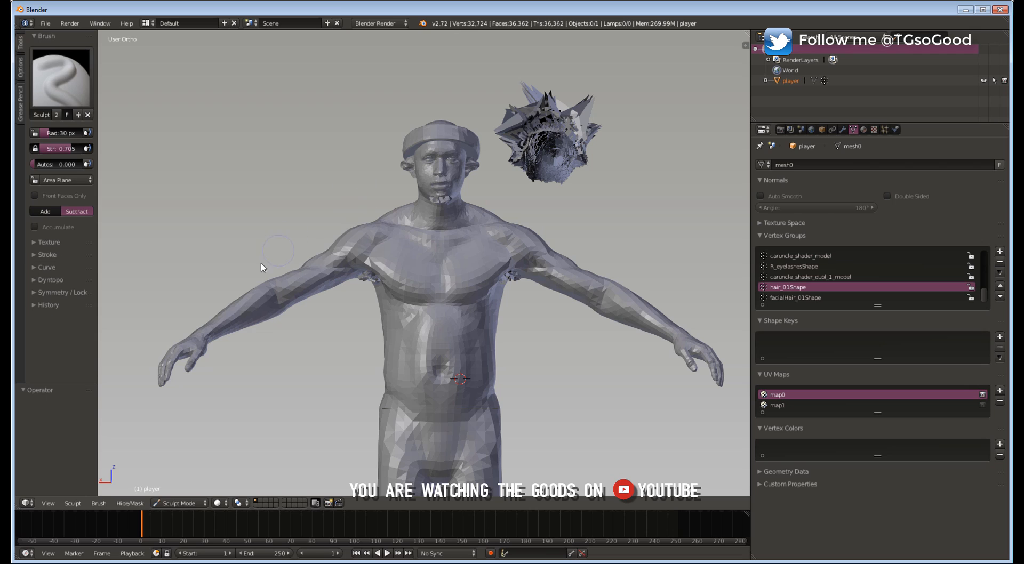
drag(222, 305, 238, 299)
key(ctrl+z)
drag(221, 313, 256, 298)
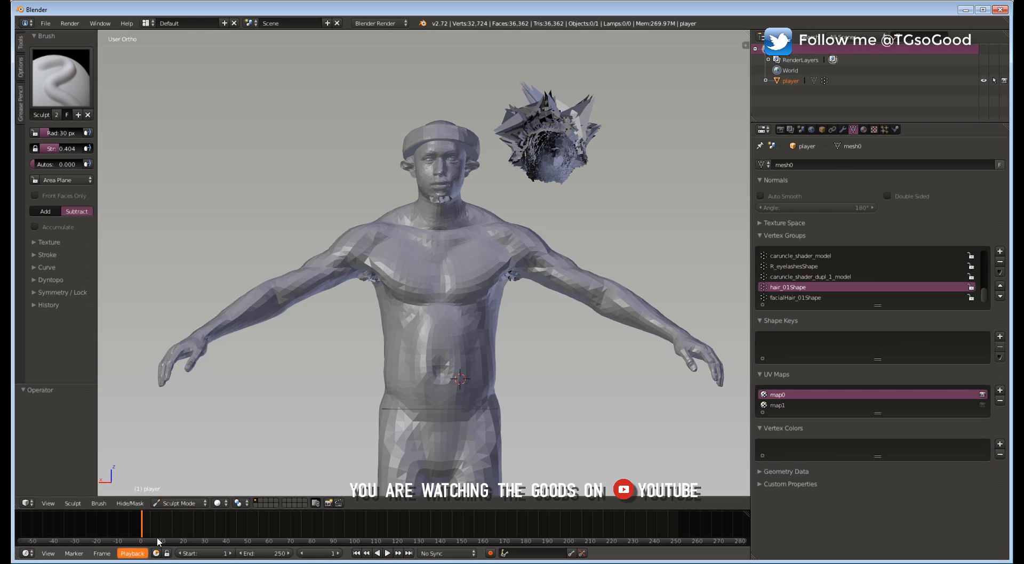
- Switch the player mesh to Edit Mode and circle-select a patch of vertices on the cheek below the eye
click(180, 502)
click(199, 478)
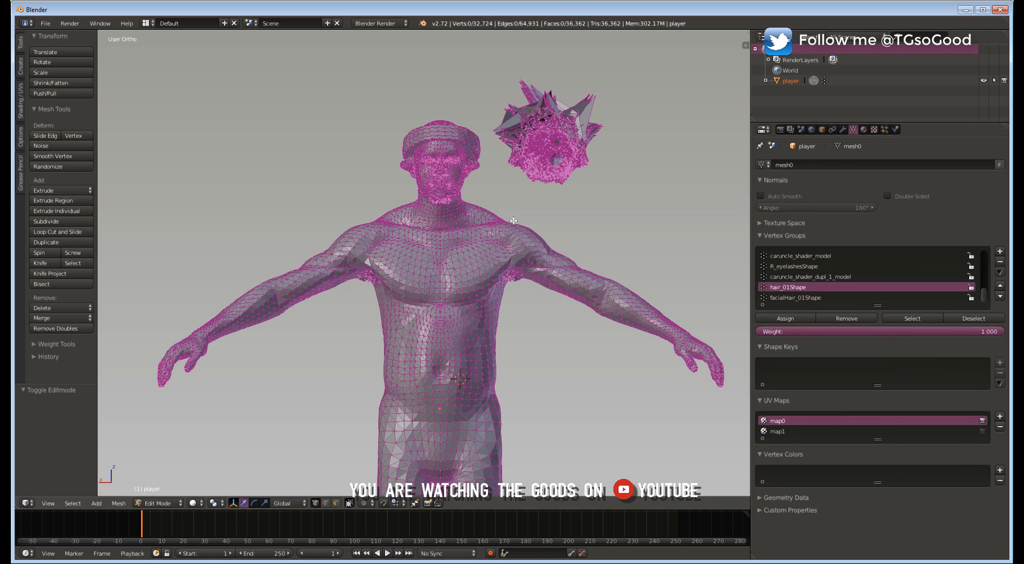
scroll(505, 193, up, 1)
ctrl+middle_drag(505, 193, 501, 136)
shift+middle_drag(494, 53, 522, 321)
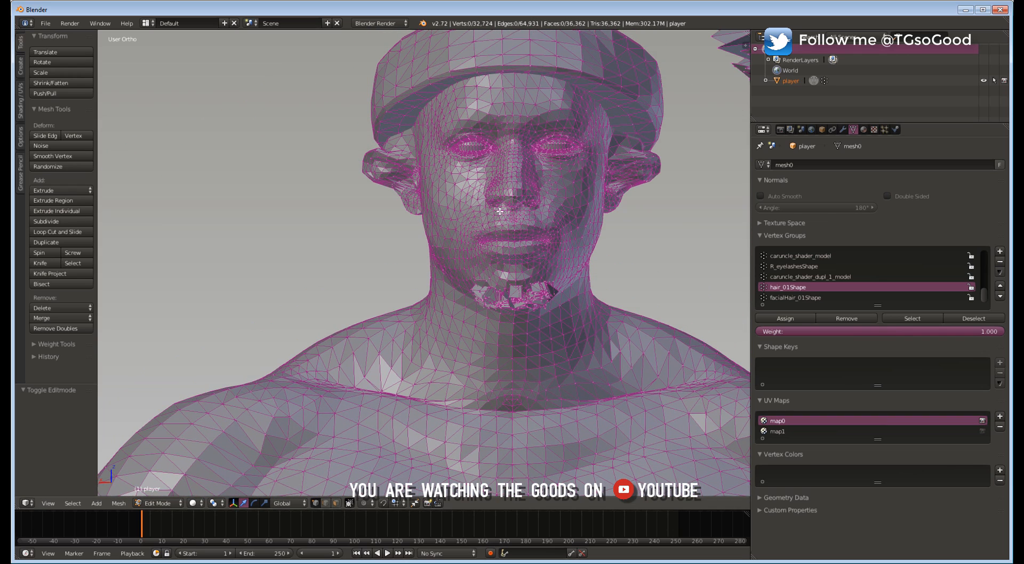
key(c)
mouse_move(452, 187)
mouse_down()
mouse_move(457, 218)
mouse_move(465, 207)
mouse_move(451, 207)
mouse_up()
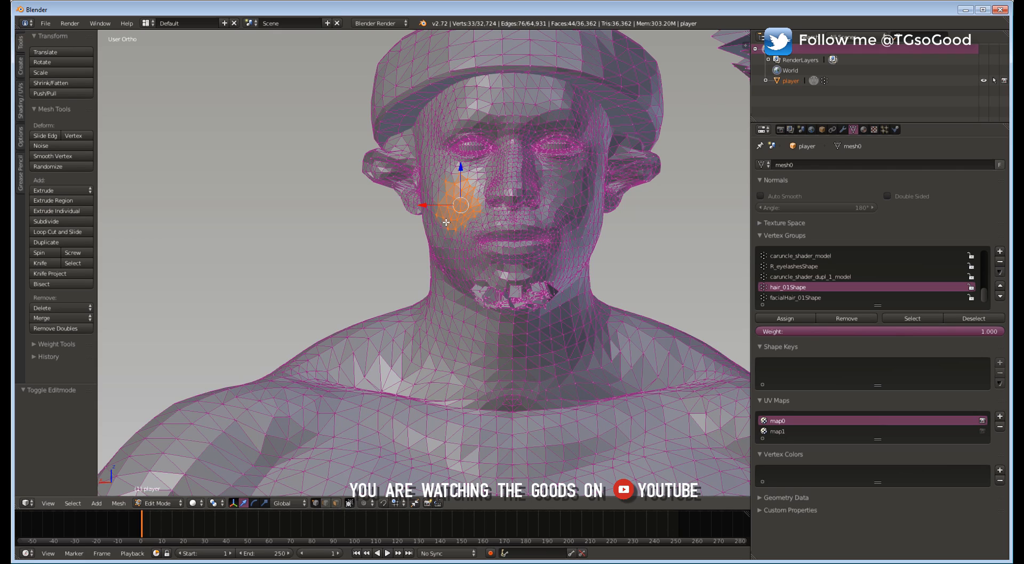
- Try to move the selected patch of cheek vertices, and undo the move
key(g)
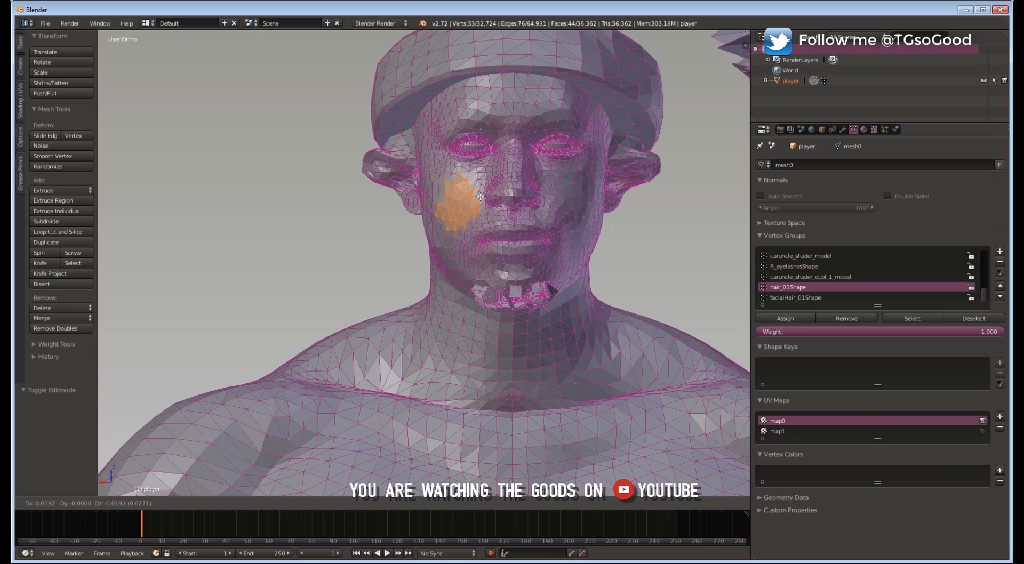
click(480, 197)
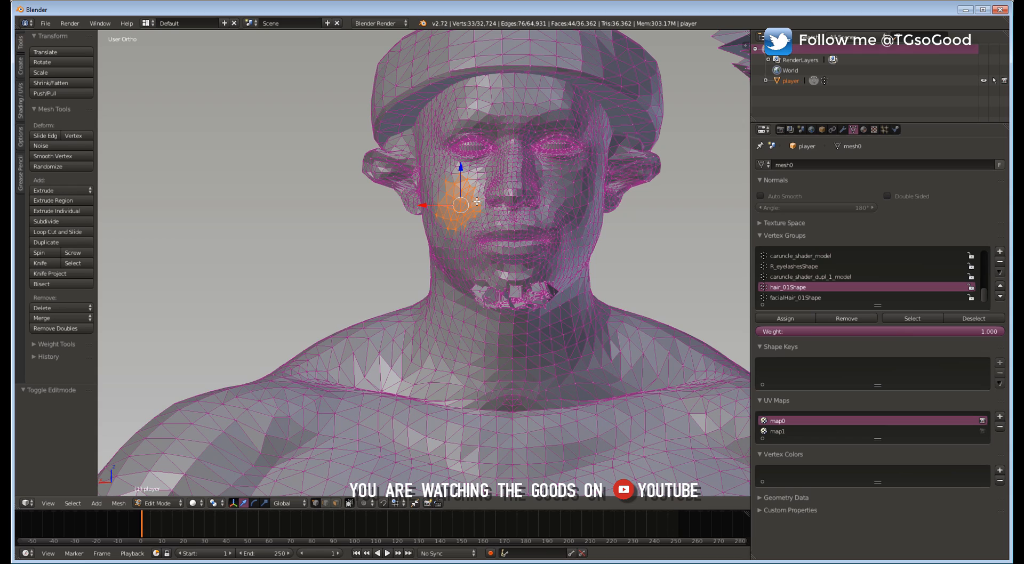
key(g)
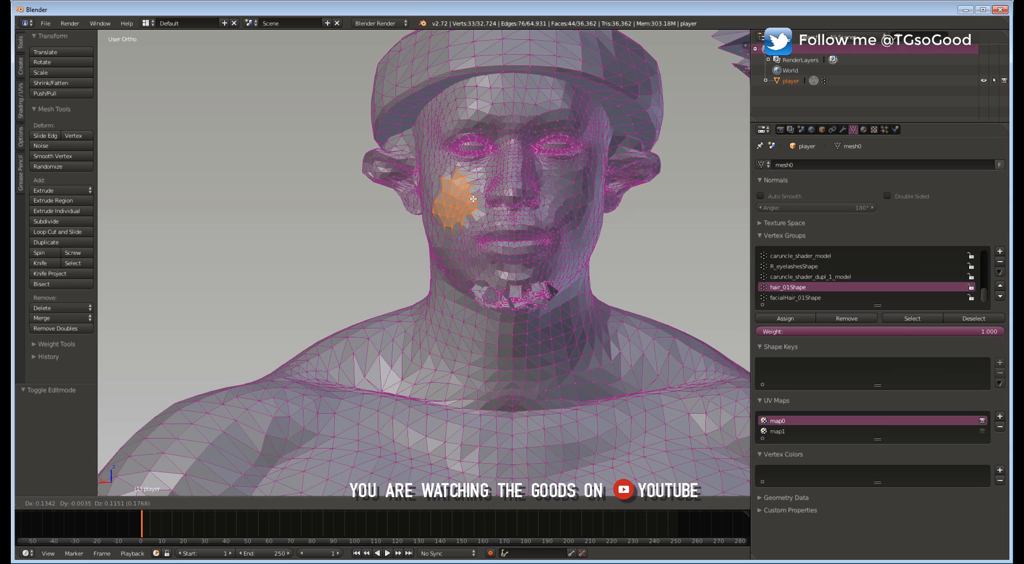
click(473, 199)
key(g)
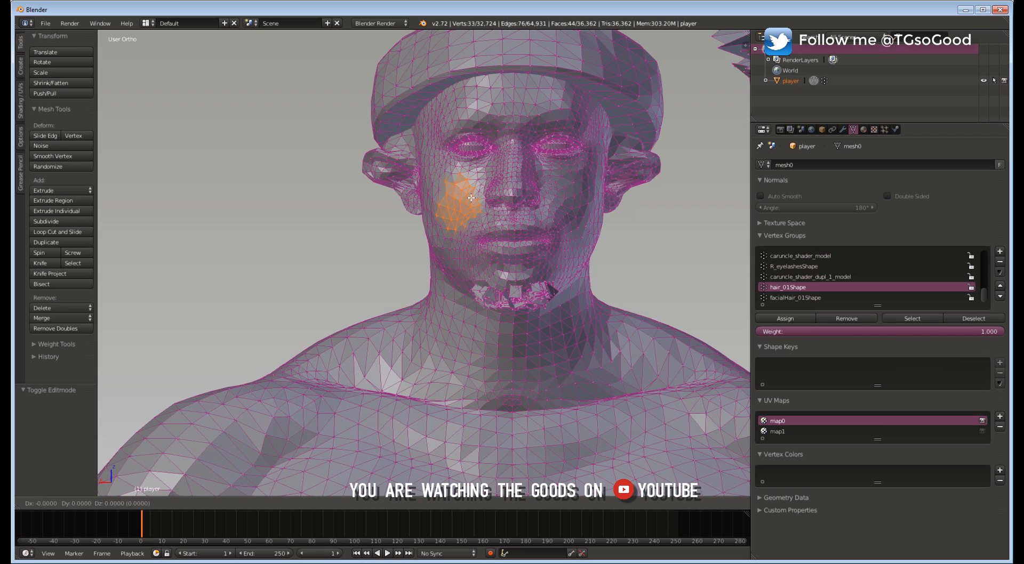
click(470, 197)
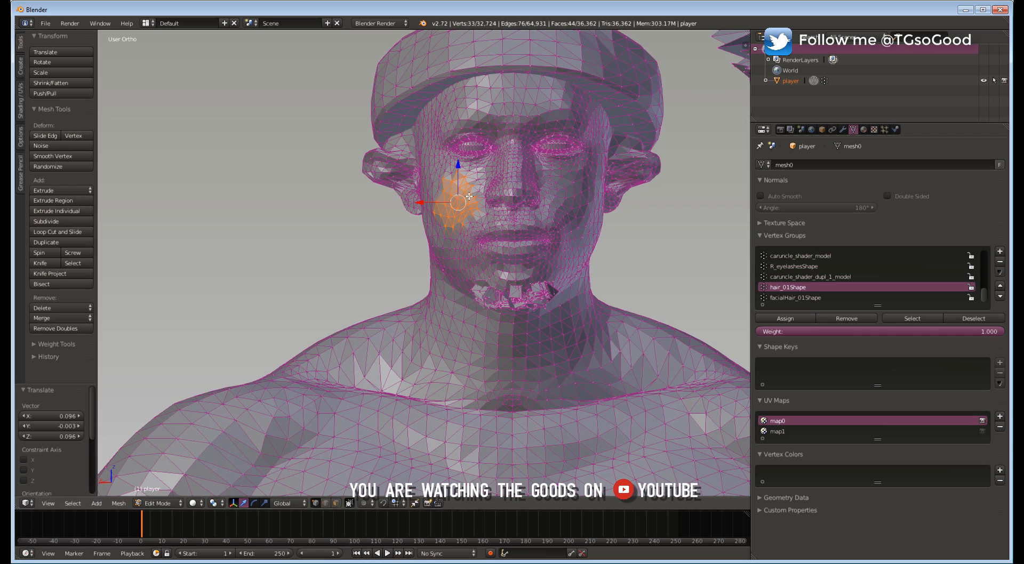
key(ctrl+z)
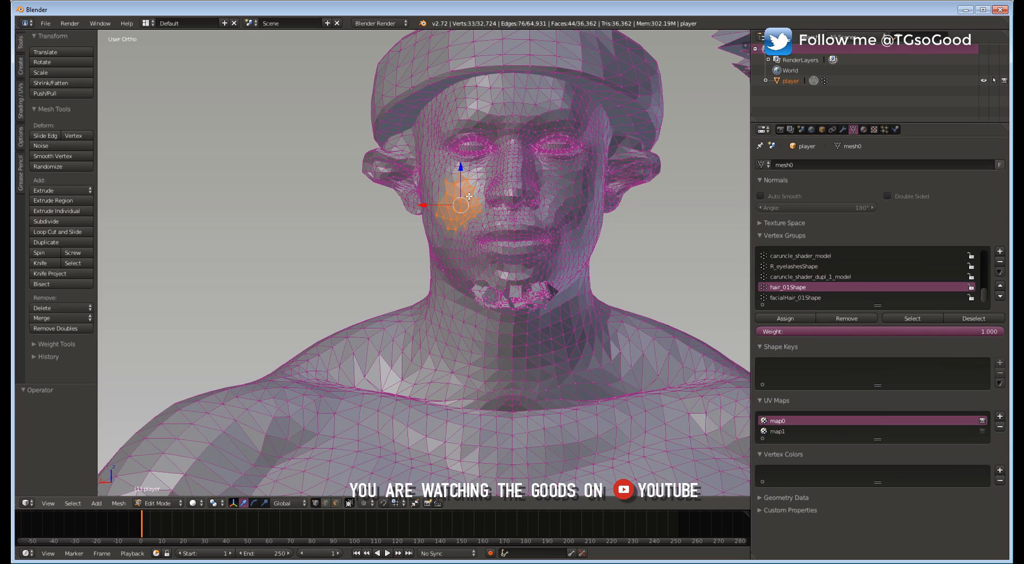
- Try to move a single vertex on the cheek, cancel the move, and deselect everything
right_click(474, 188)
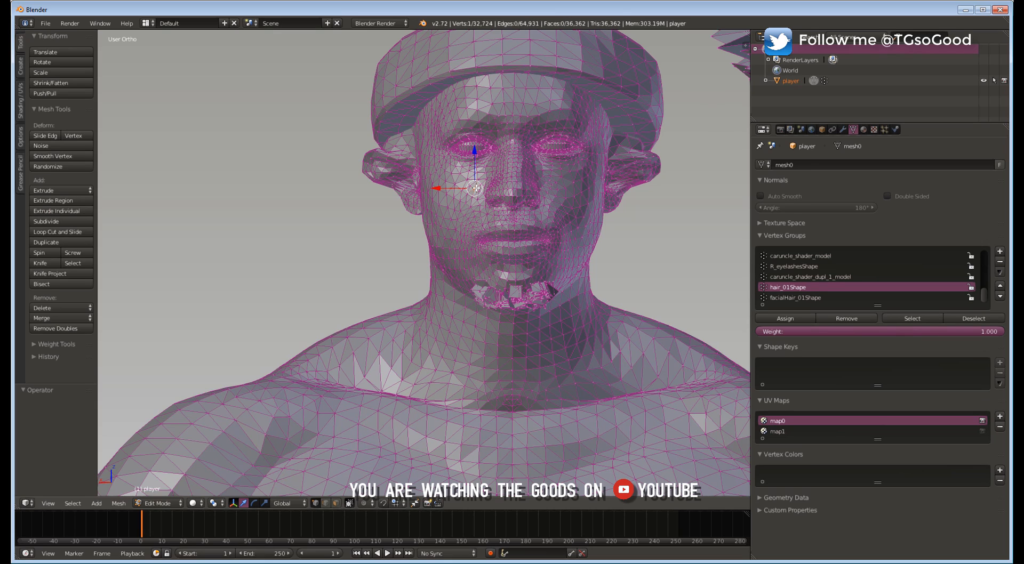
drag(475, 188, 475, 188)
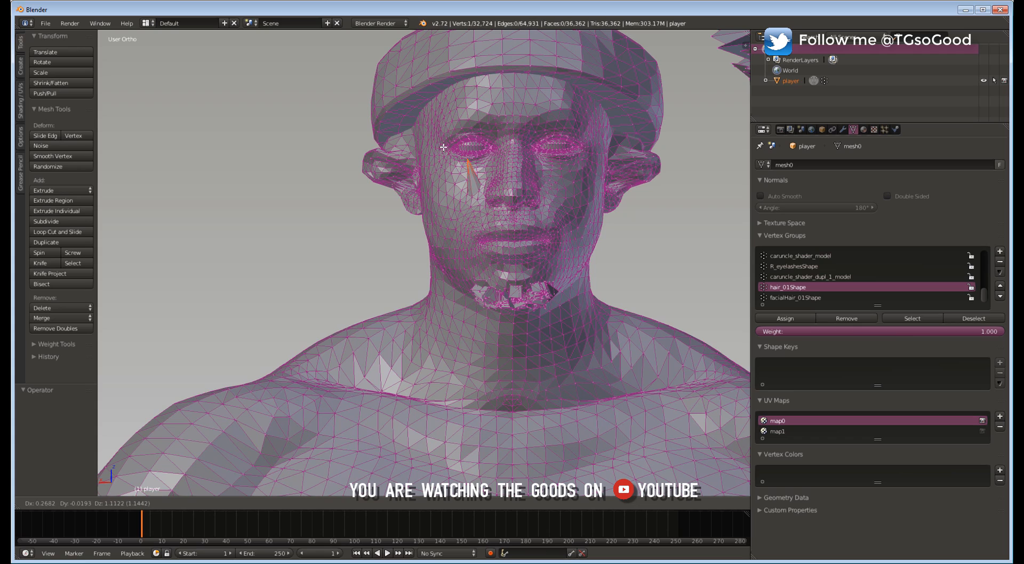
click(475, 188)
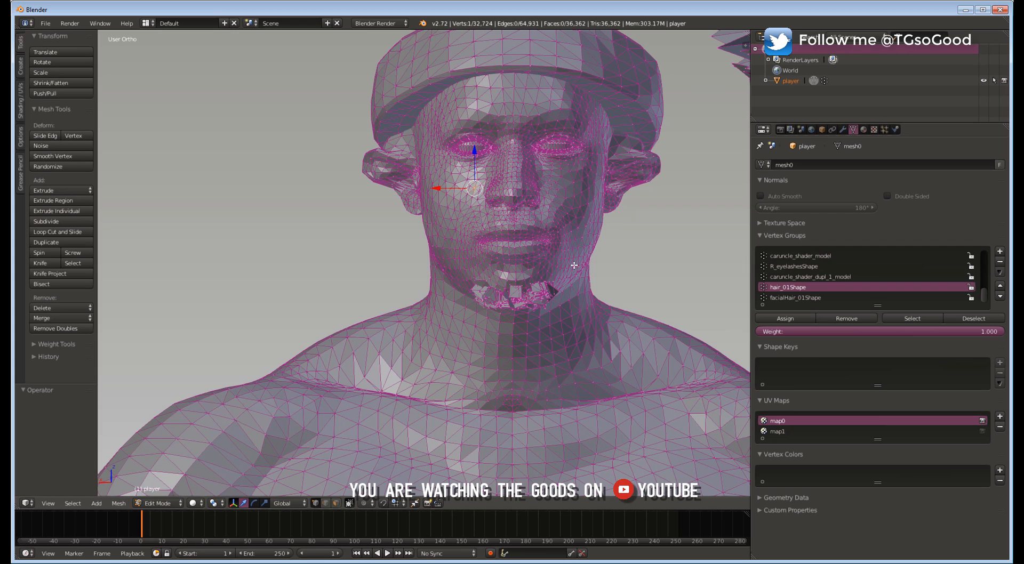
key(a)
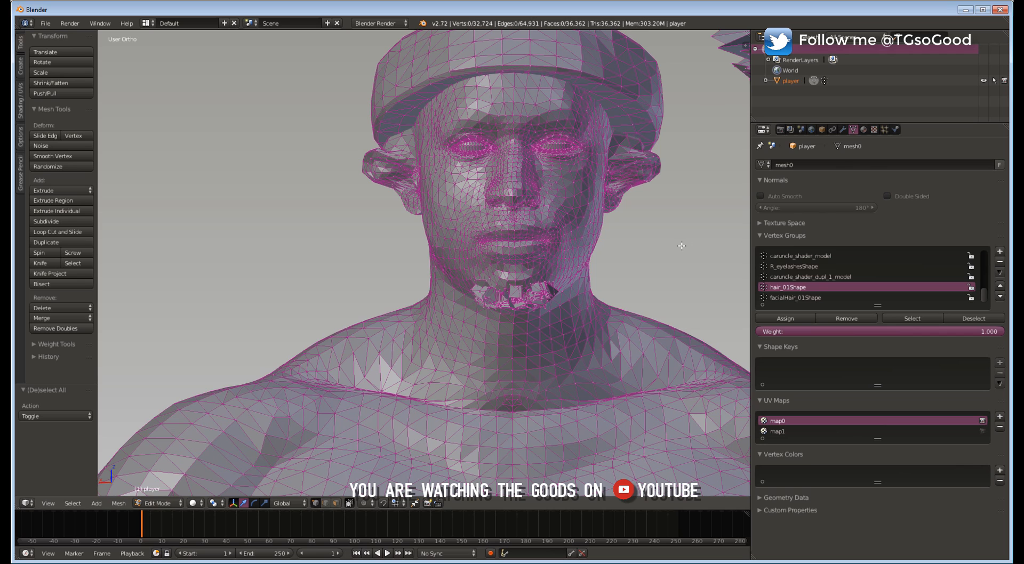
- Select the vertices of the hair_01Shape group and move them 15 along the X axis, onto the head
scroll(676, 238, down, 4)
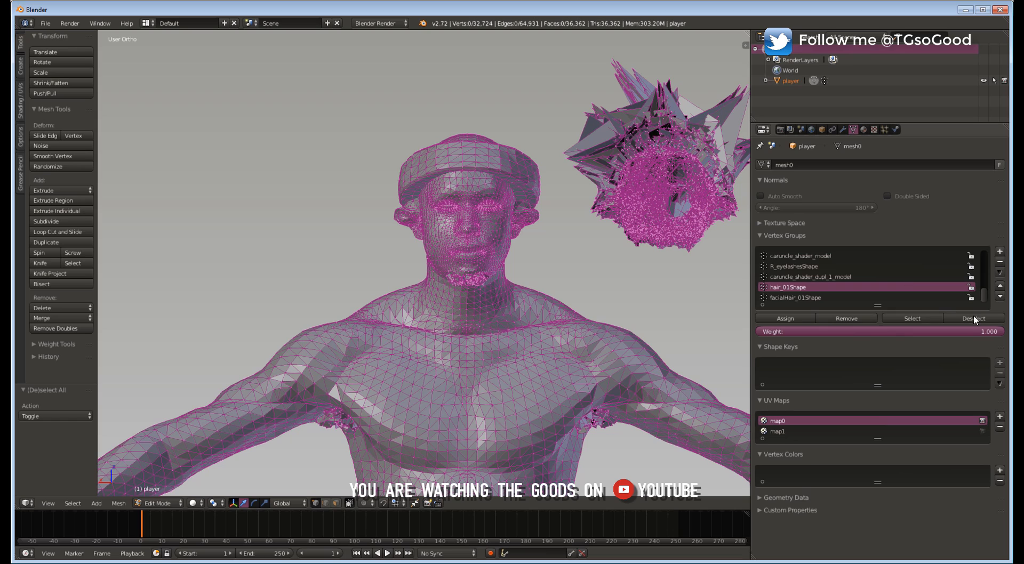
click(924, 319)
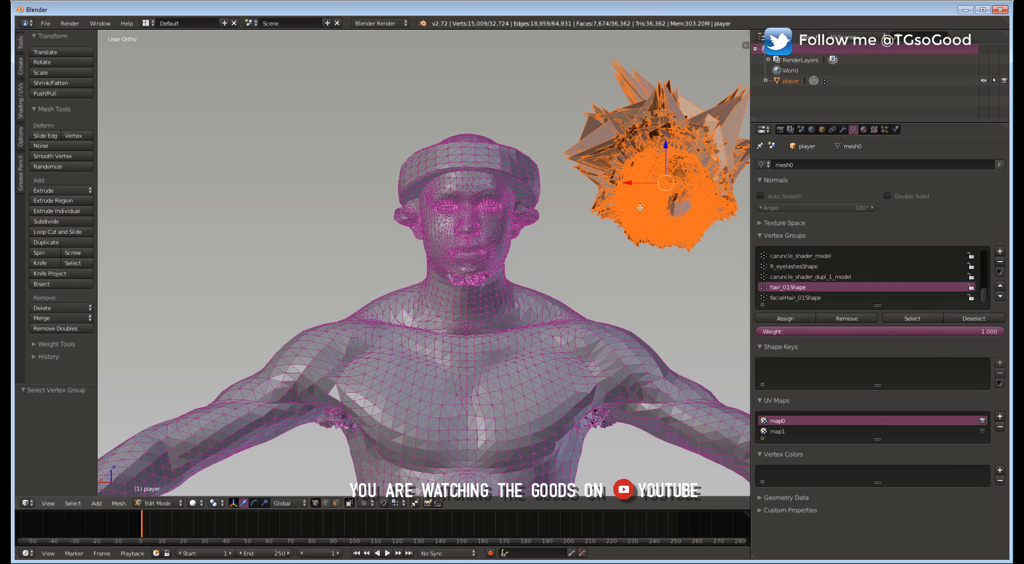
key(g)
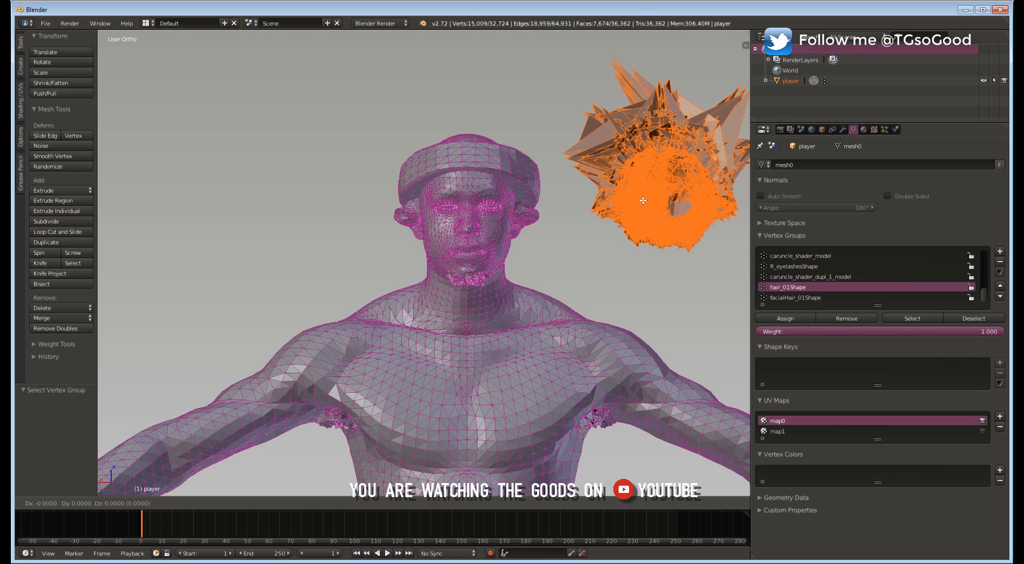
text(x)
text(15)
key(Return)
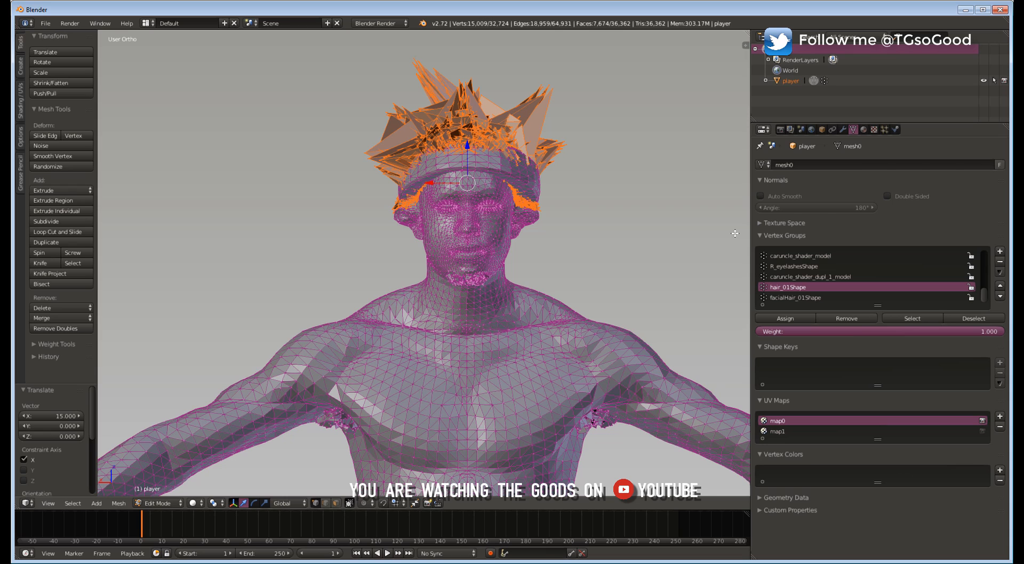
middle_drag(637, 236, 656, 283)
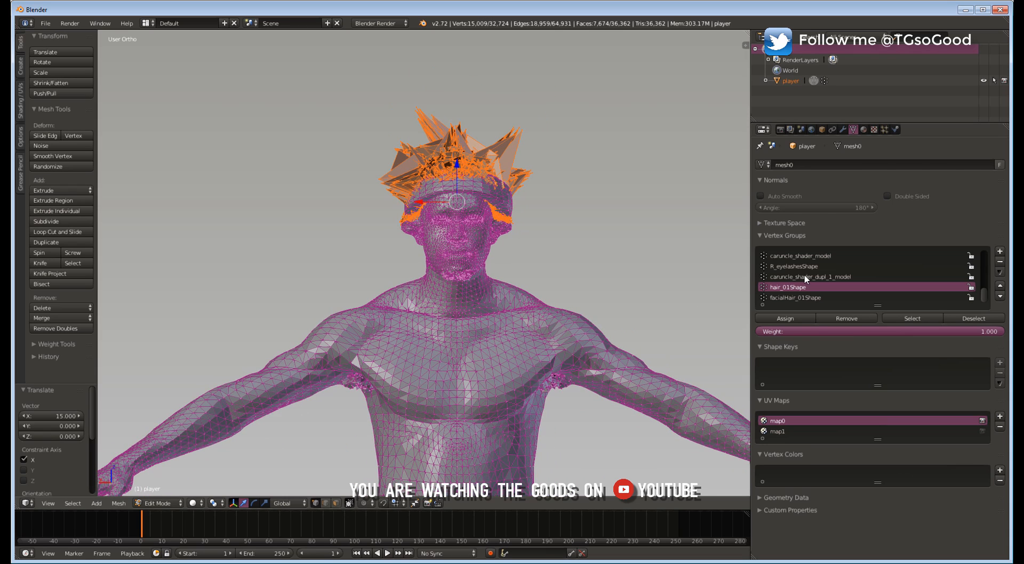
- Set the NBA2KXX exporter's export path to F:\2K resources\WIP\PNG iff\ and export the model
click(801, 131)
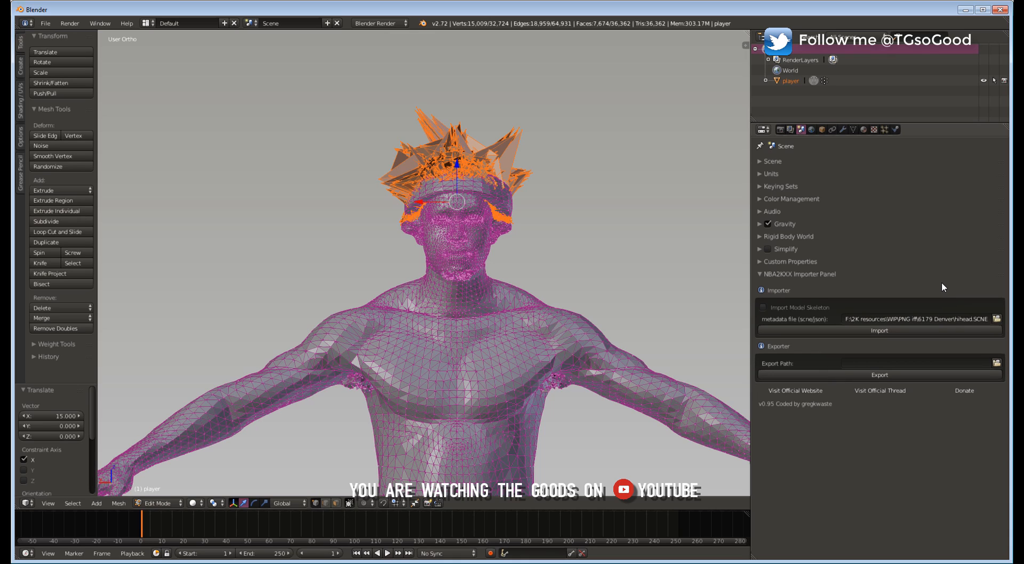
click(996, 363)
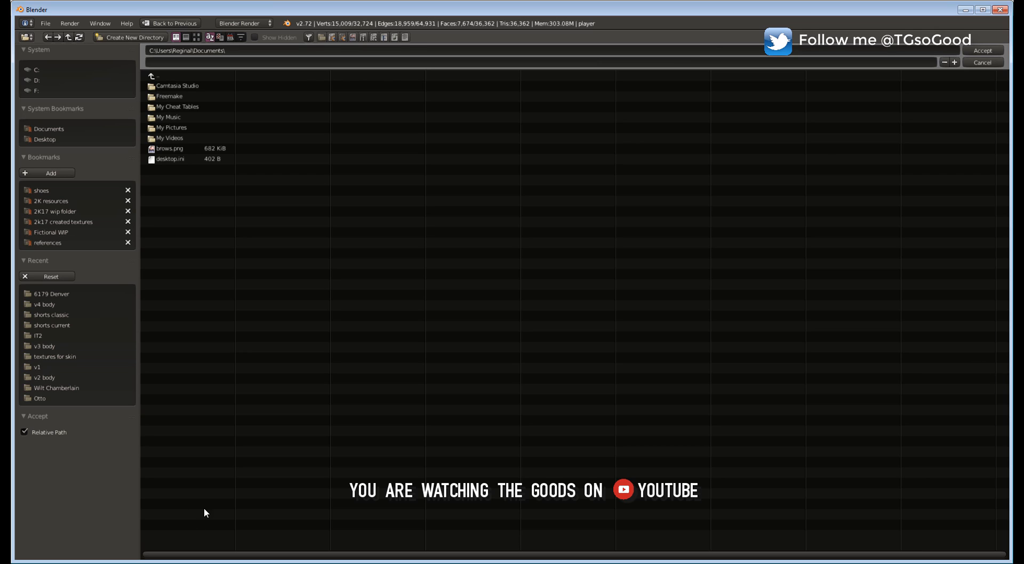
click(57, 297)
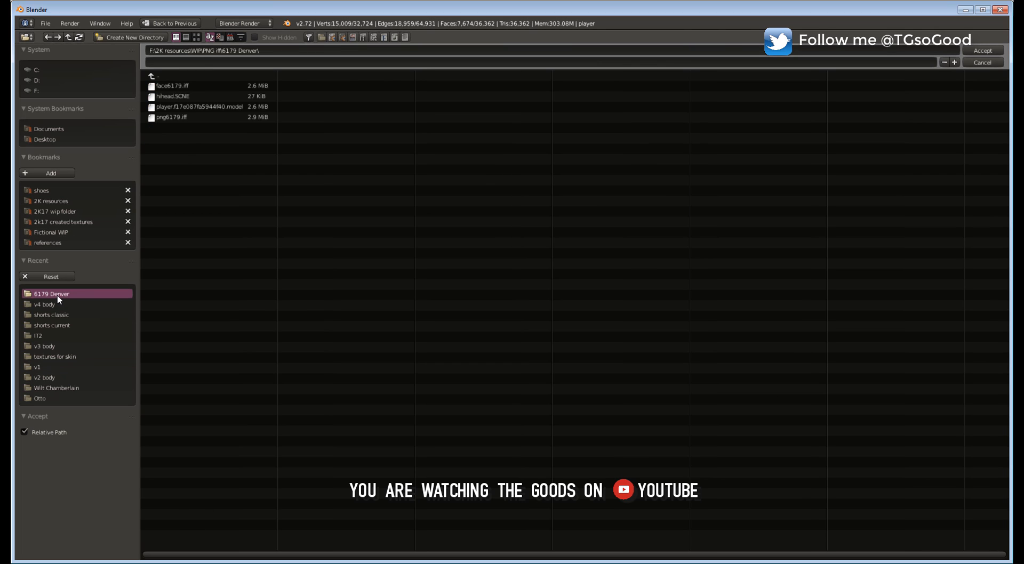
click(151, 76)
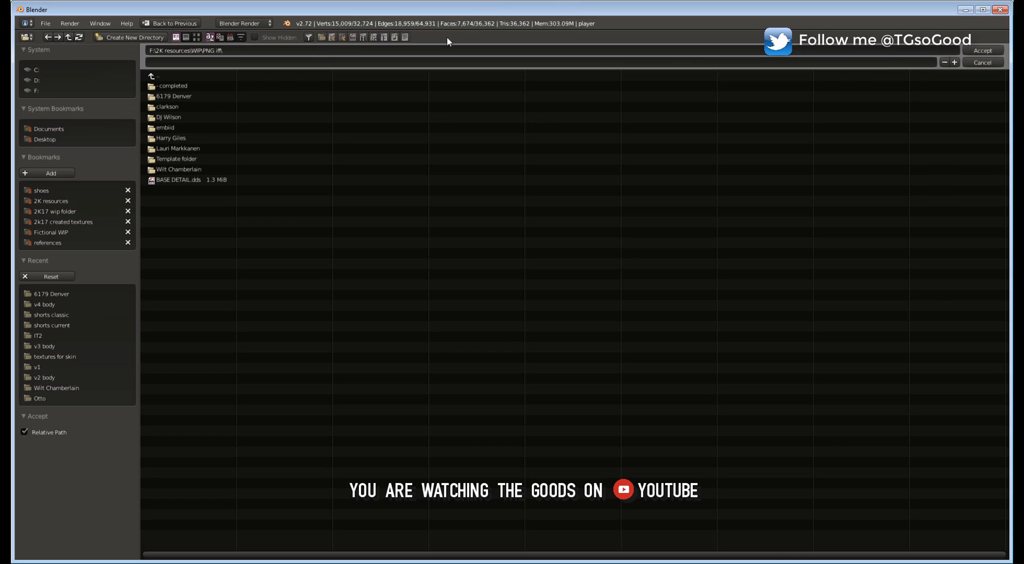
click(210, 49)
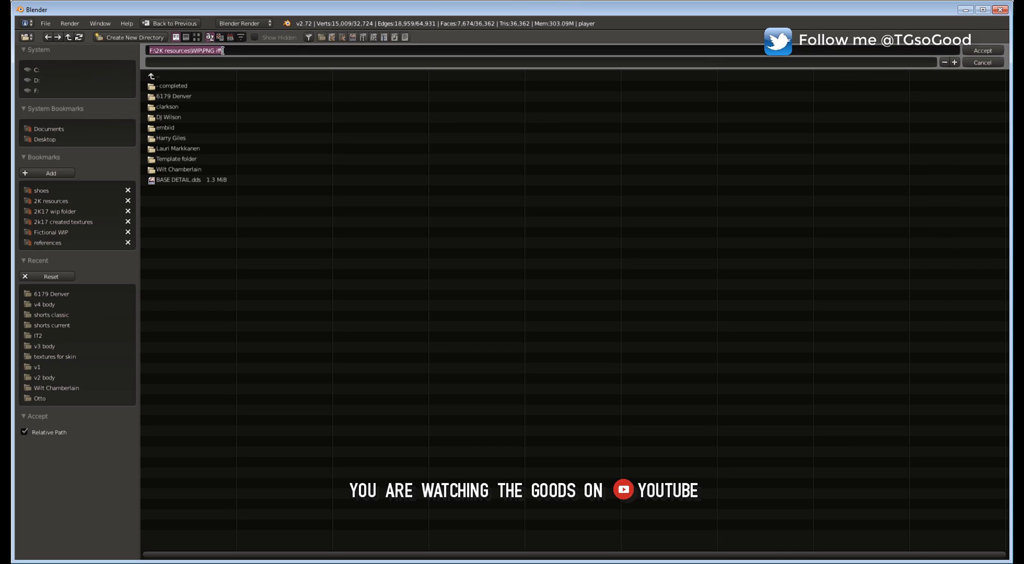
click(268, 51)
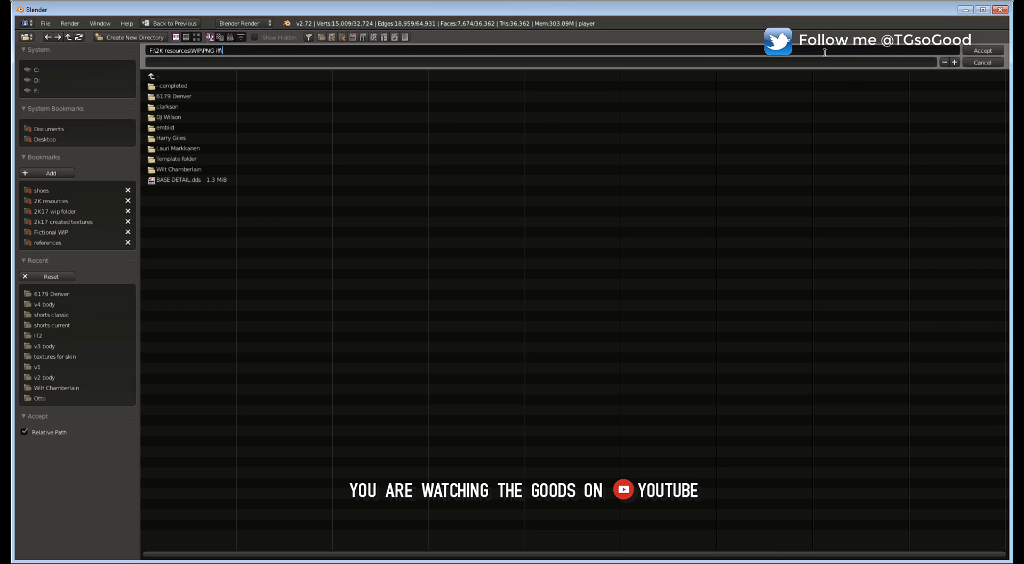
click(983, 50)
click(984, 50)
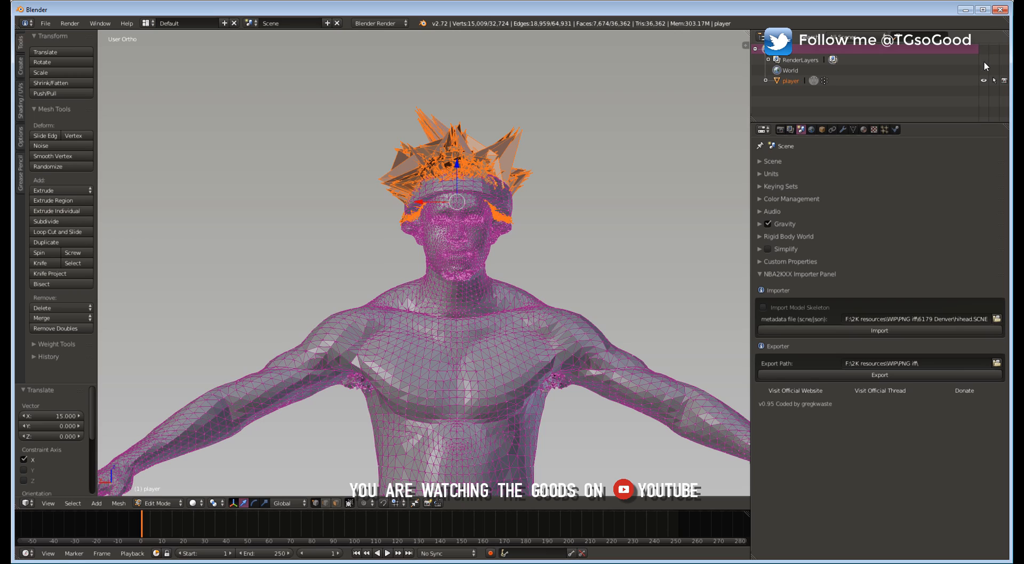
click(923, 375)
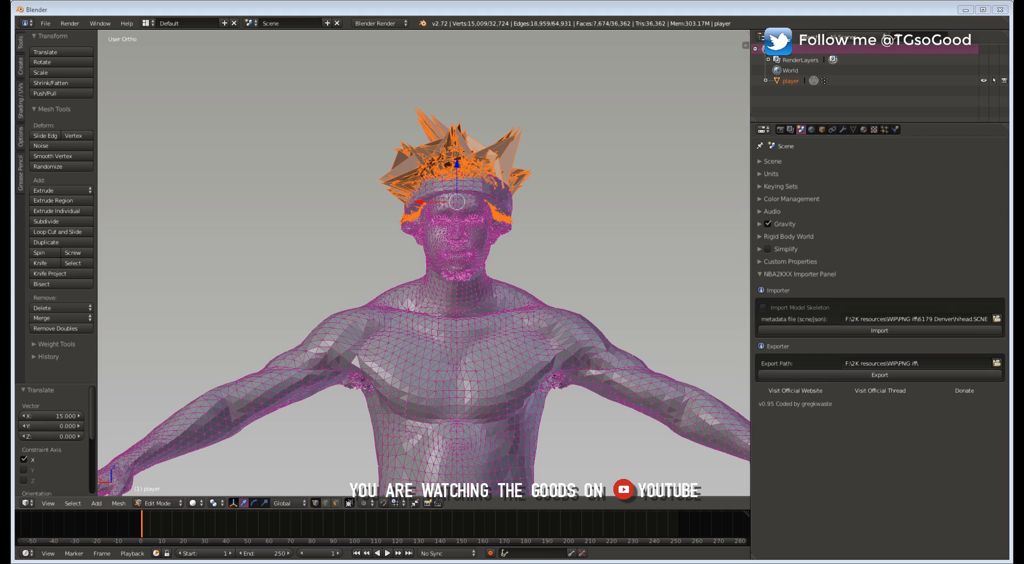
- Switch to Windows Explorer, open the PNG iff folder, and select the exported player.f17e087fa5944f40.model file
key(alt+Tab)
drag(442, 47, 681, 98)
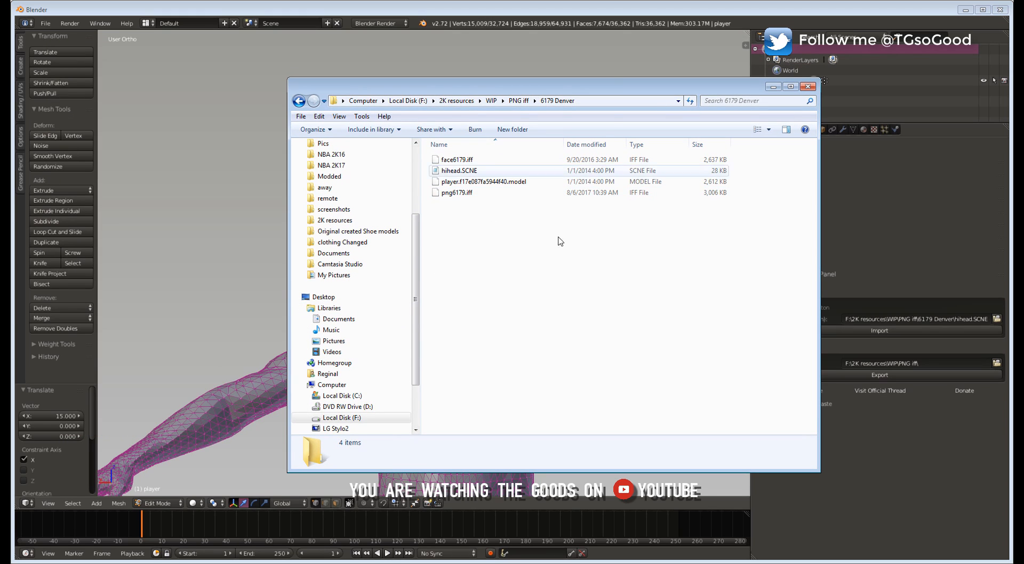
click(519, 101)
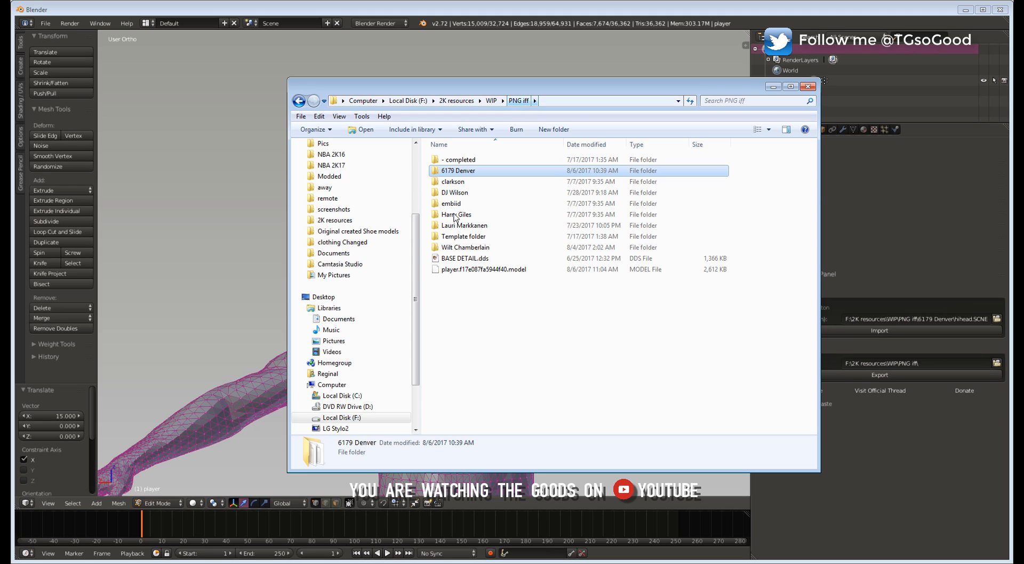
click(502, 270)
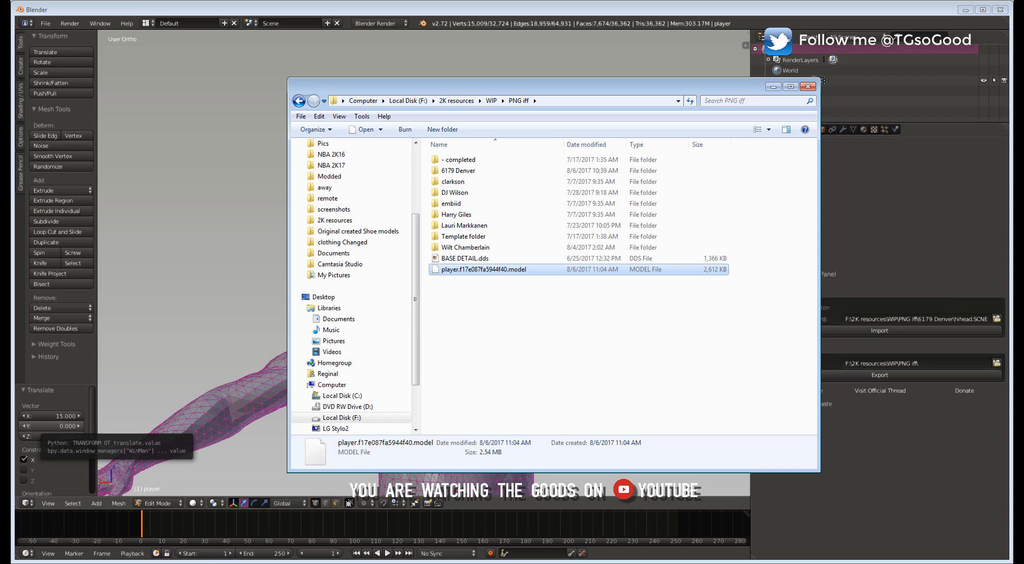
- Switch to the 7-Zip window, move it clear of the Explorer window, and leave the archive for its parent folder
key(alt+Tab)
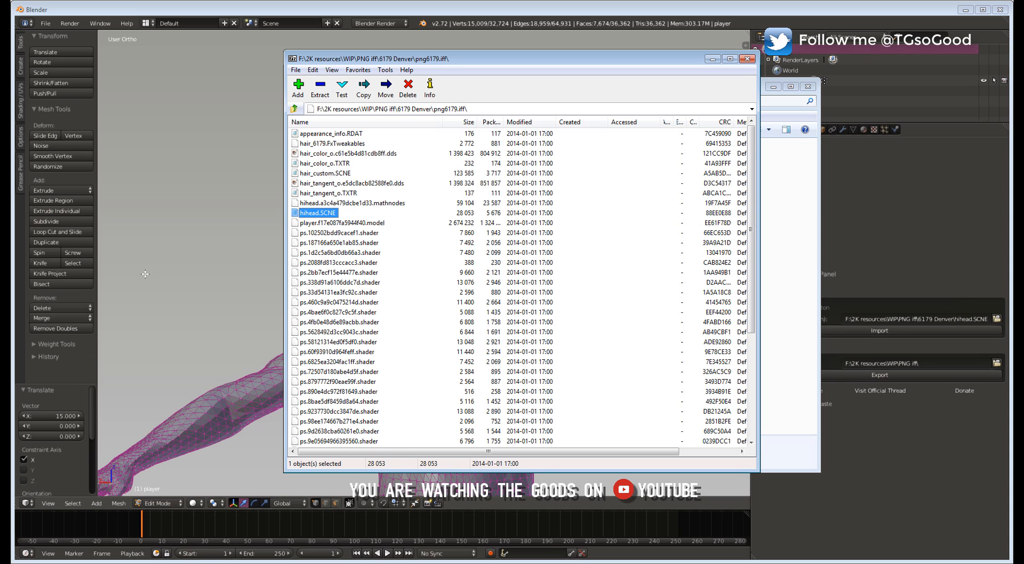
drag(483, 59, 719, 50)
click(530, 100)
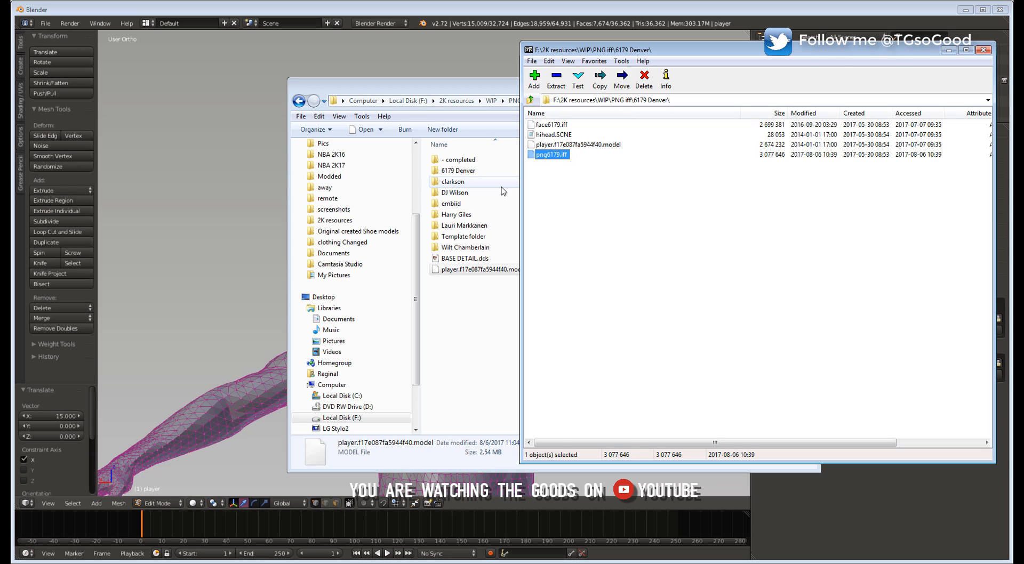
- Copy png6179.iff from the 6179 Denver folder in Windows Explorer and paste it into the PNG iff folder
click(493, 91)
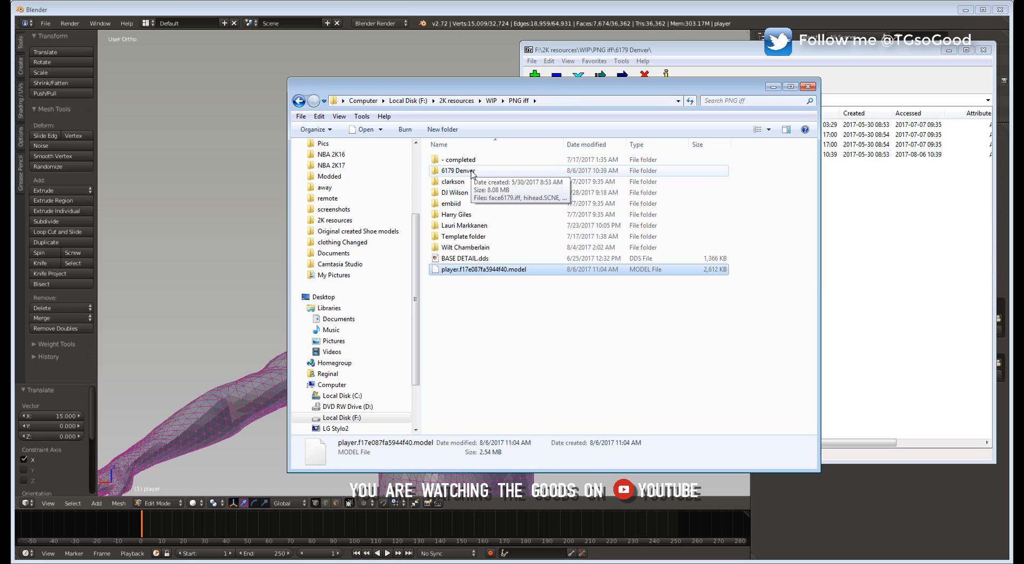
double_click(471, 171)
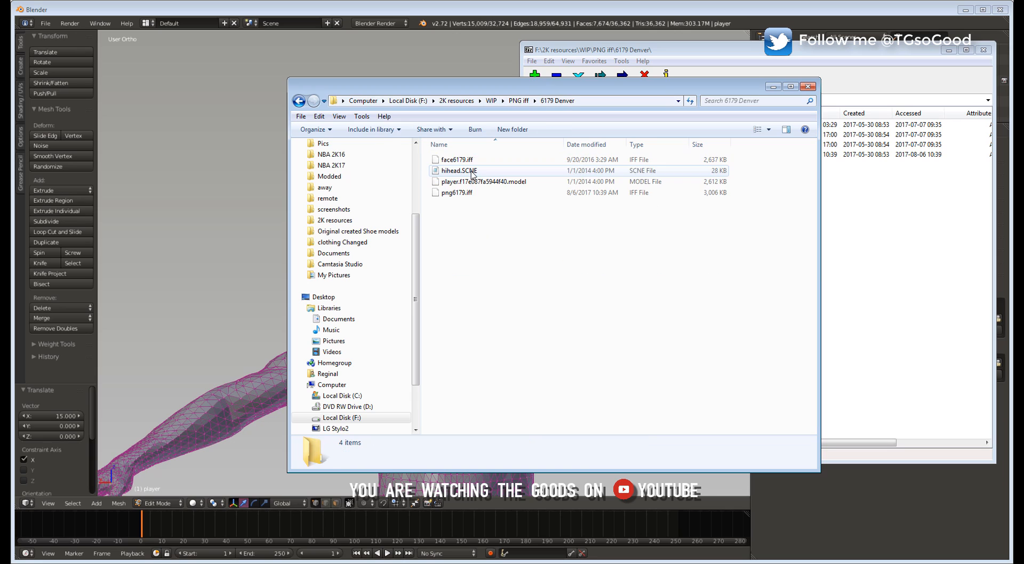
click(462, 198)
right_click(465, 197)
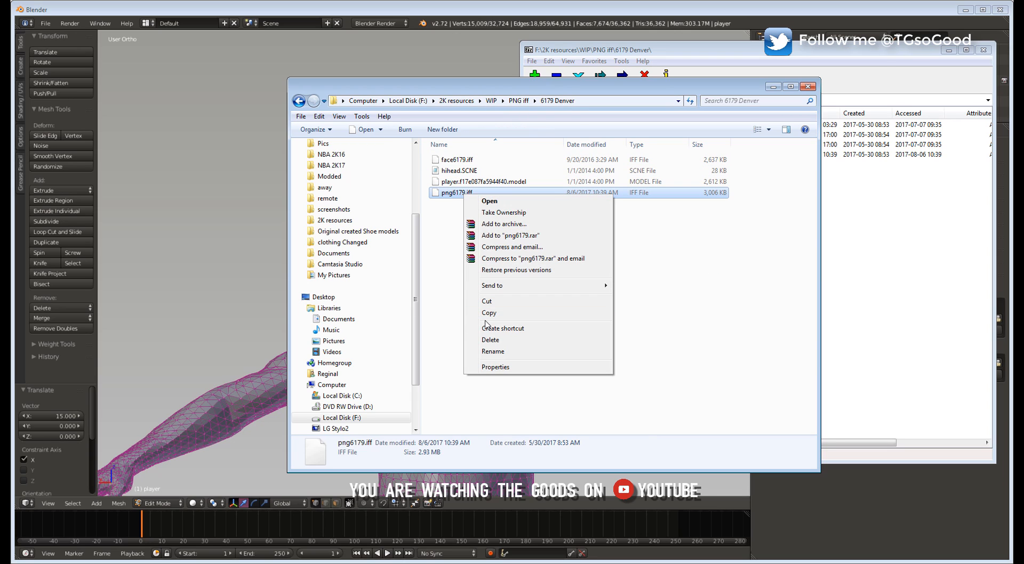
click(487, 314)
click(518, 101)
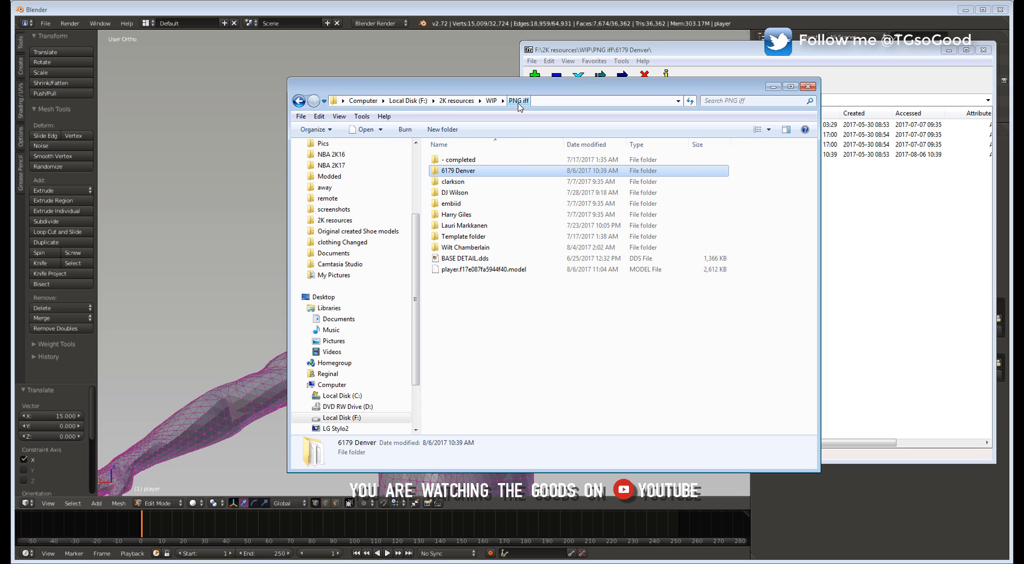
right_click(464, 308)
click(472, 269)
right_click(506, 307)
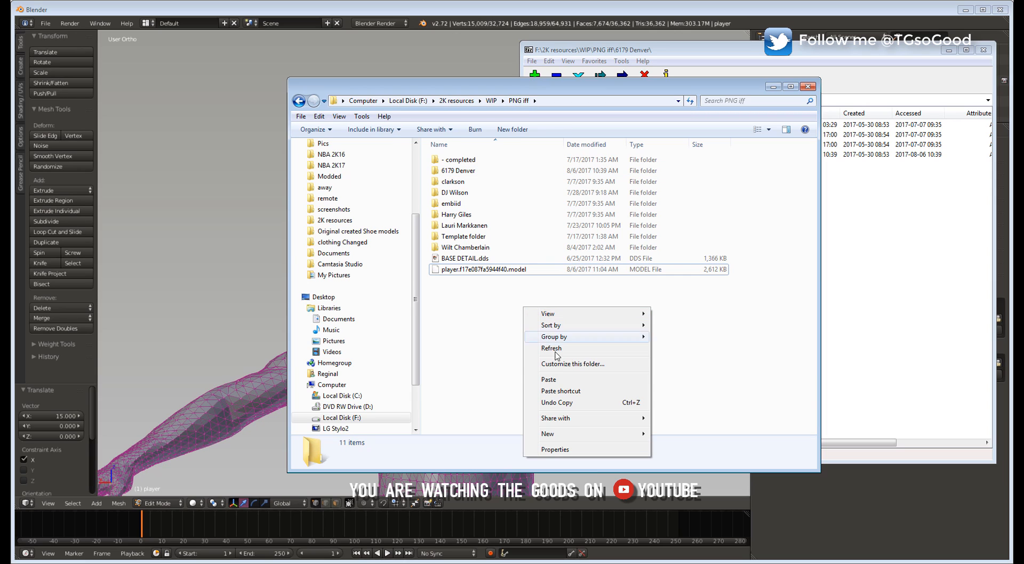
click(556, 381)
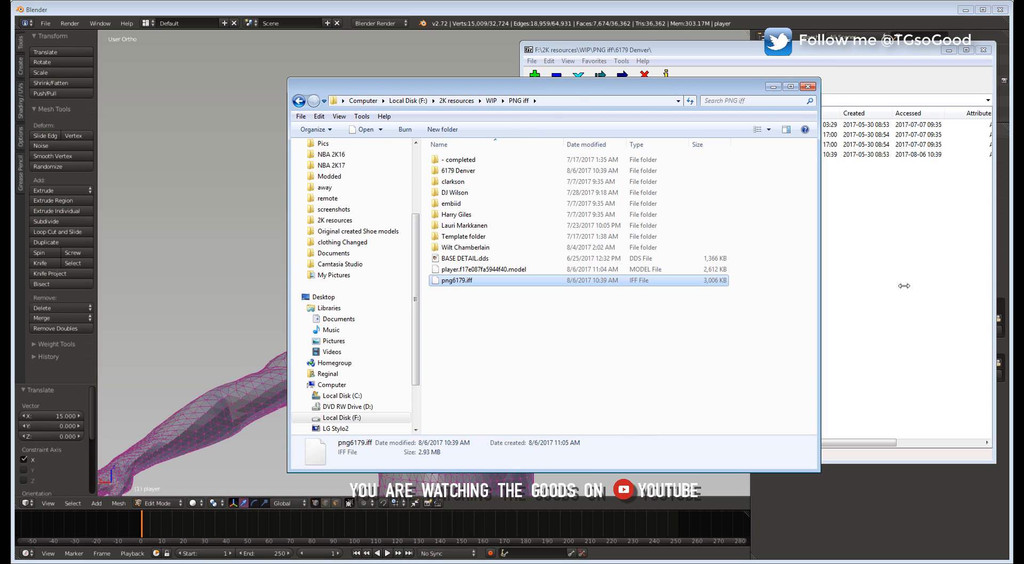
- Go to the F:\2K resources\WIP\PNG iff path in 7-Zip and open the copied png6179.iff archive
click(571, 100)
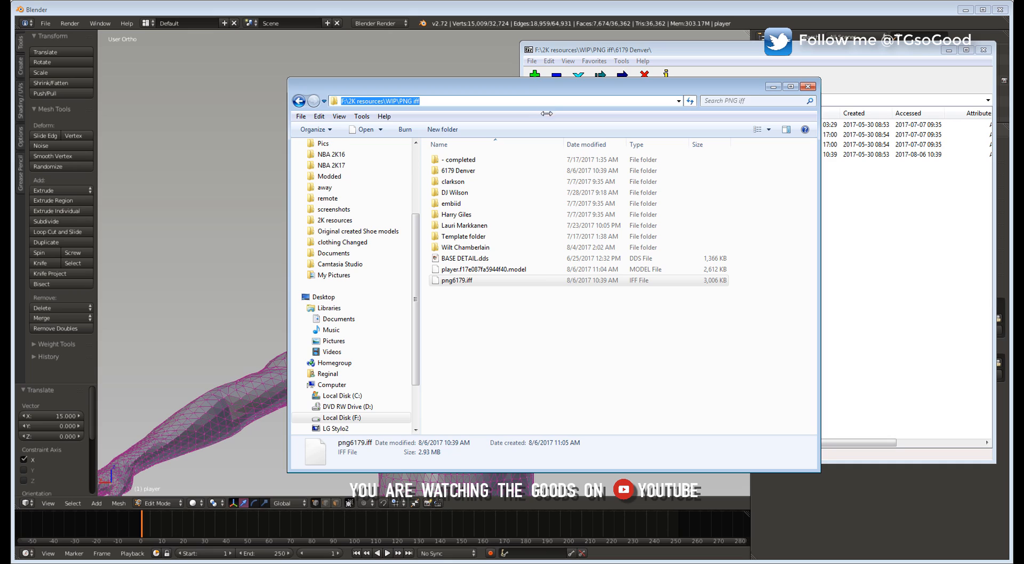
click(678, 51)
click(676, 99)
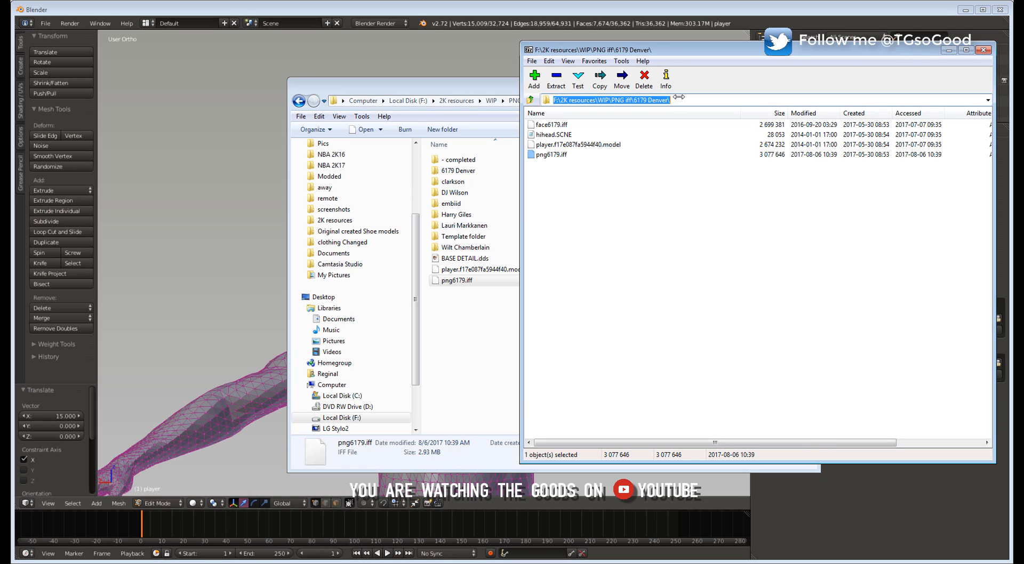
key(ctrl+v)
key(Return)
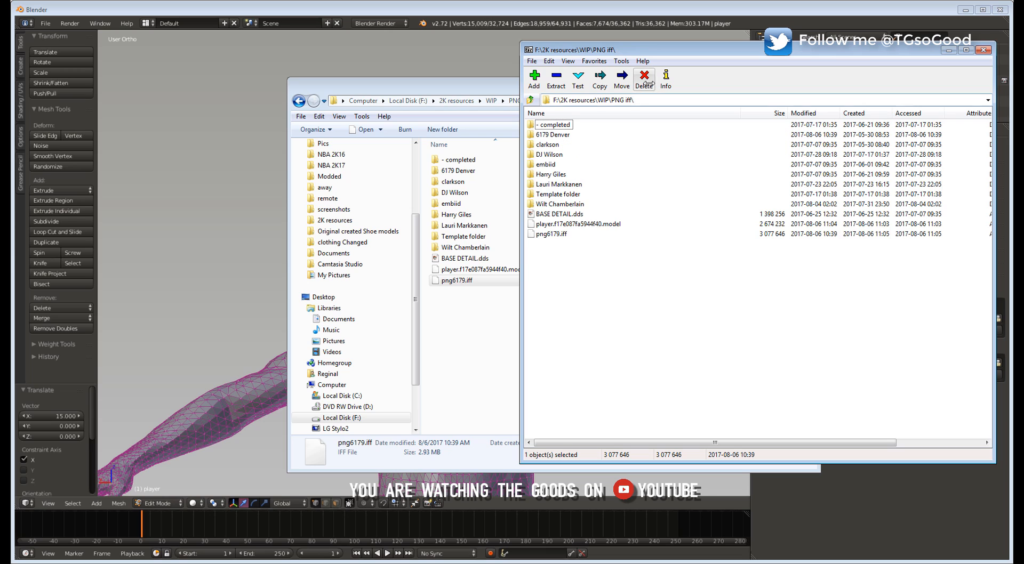
double_click(553, 234)
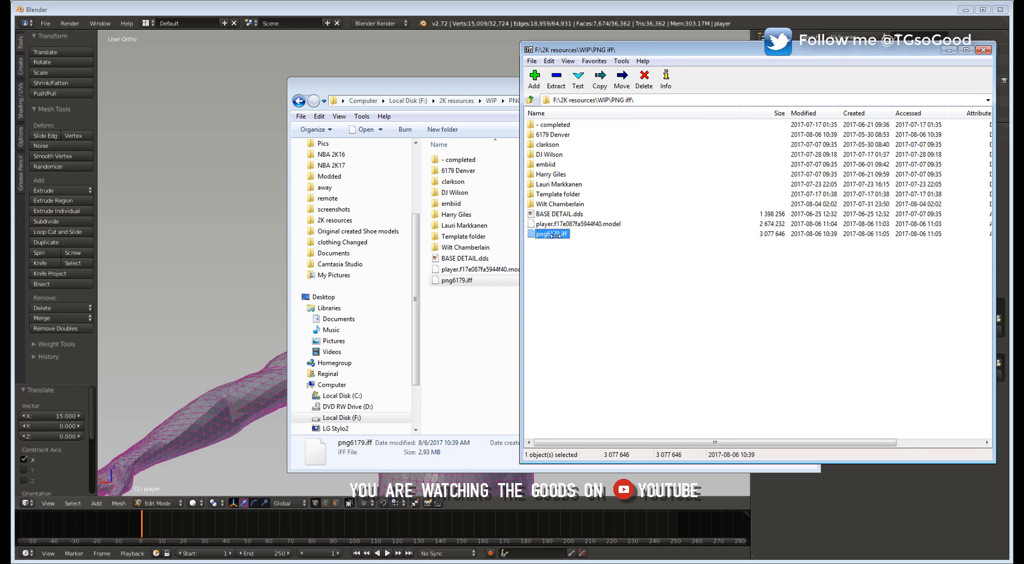
- Copy the exported player.f17e087fa5944f40.model from Explorer into the png6179.iff archive, replacing the original model file, and check its entry
click(483, 269)
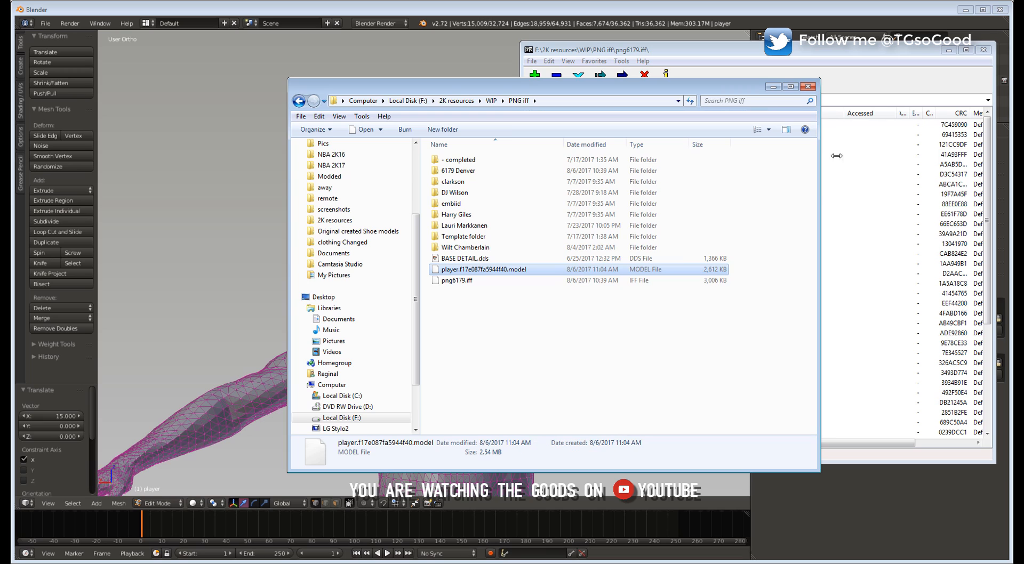
click(881, 73)
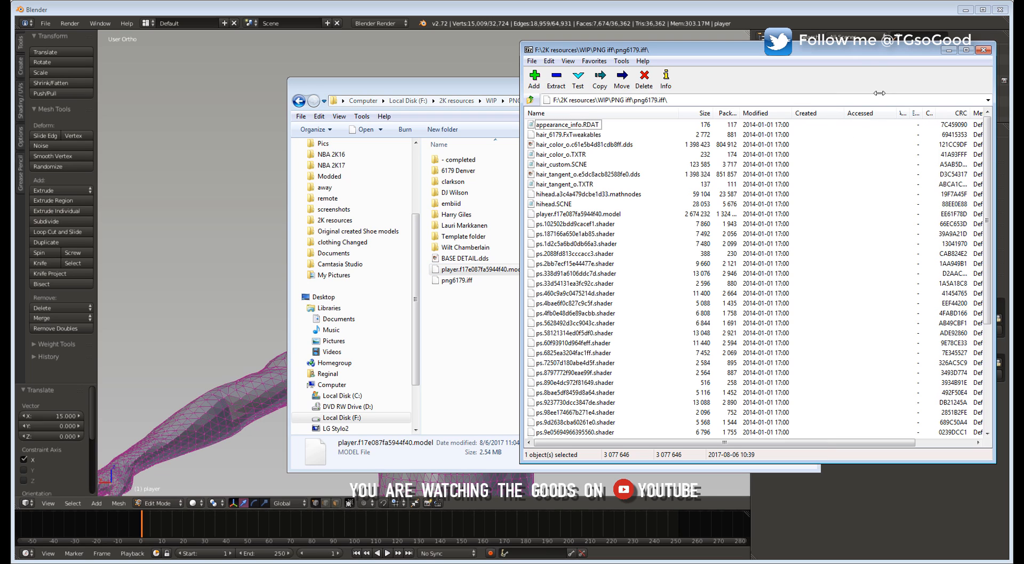
click(597, 214)
drag(610, 214, 483, 269)
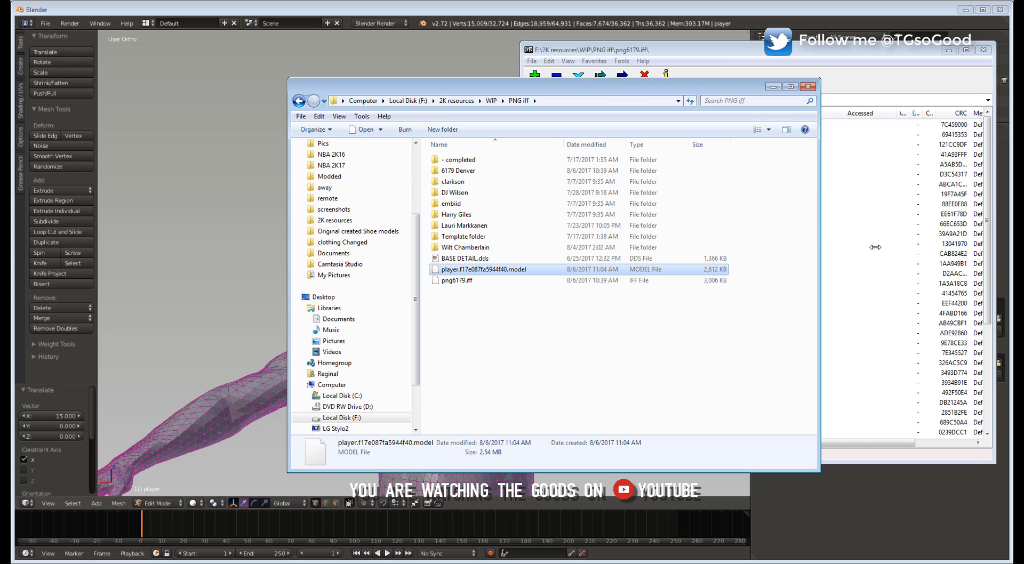
click(838, 50)
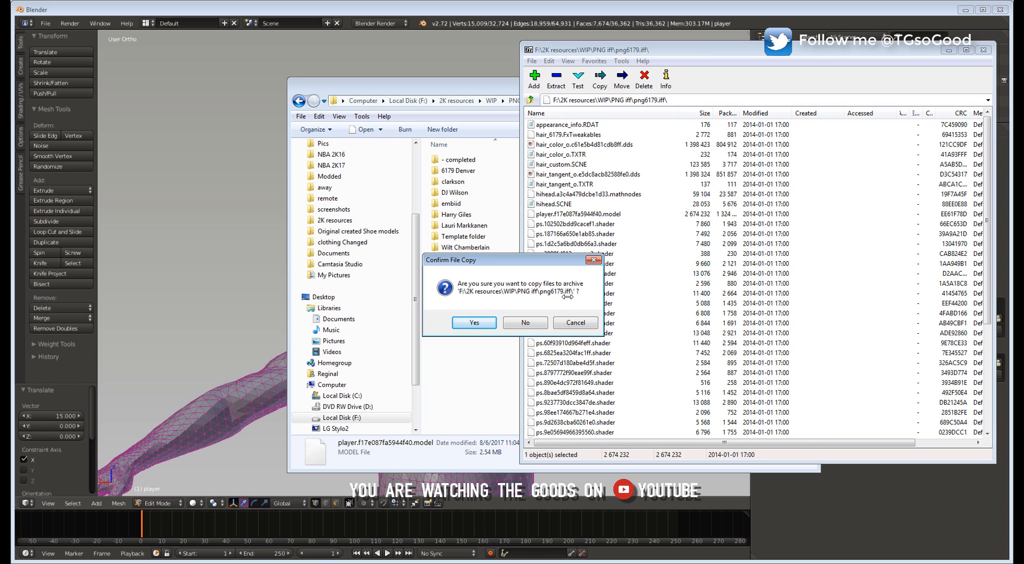
click(476, 322)
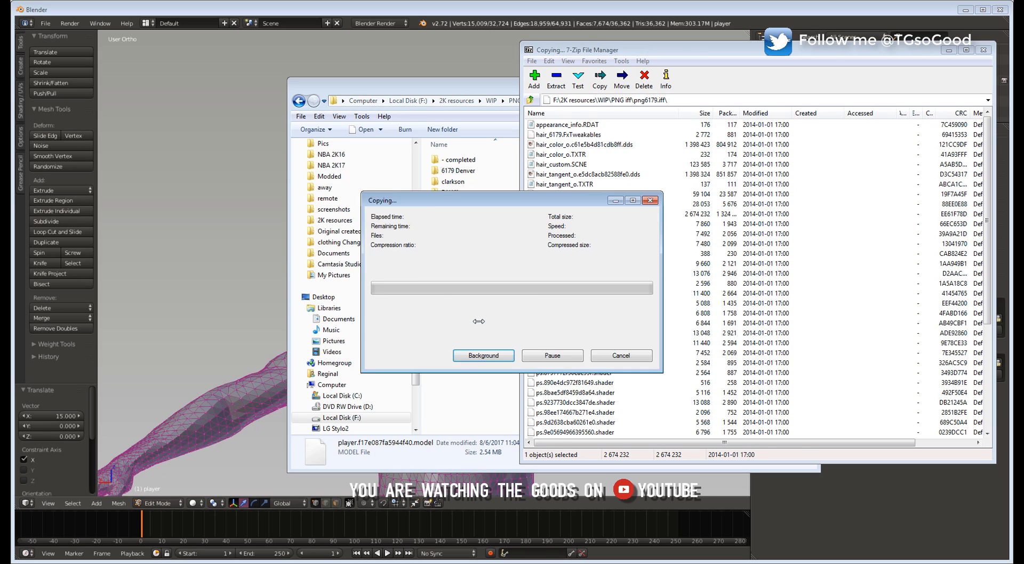
click(826, 216)
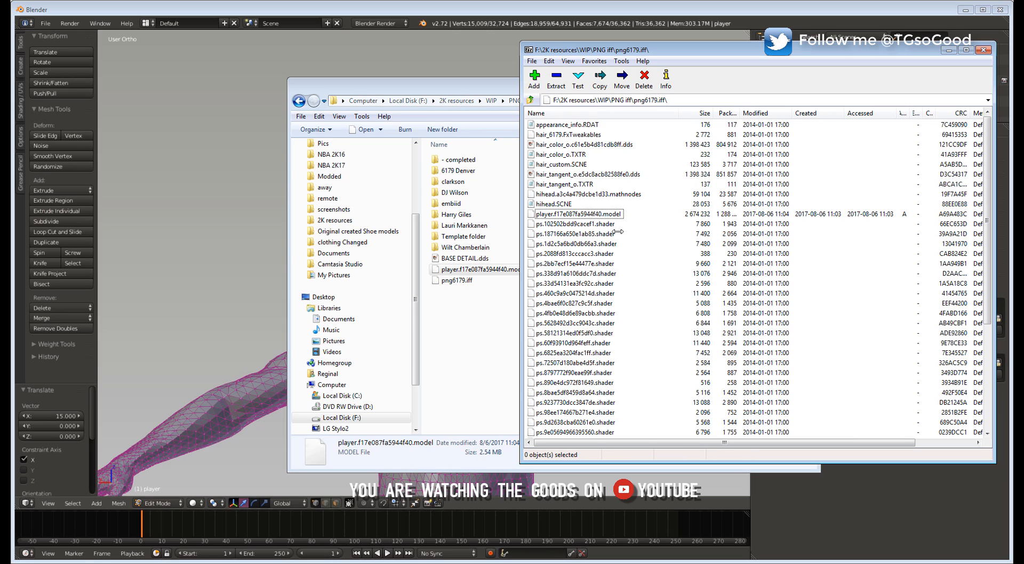
click(594, 222)
click(688, 214)
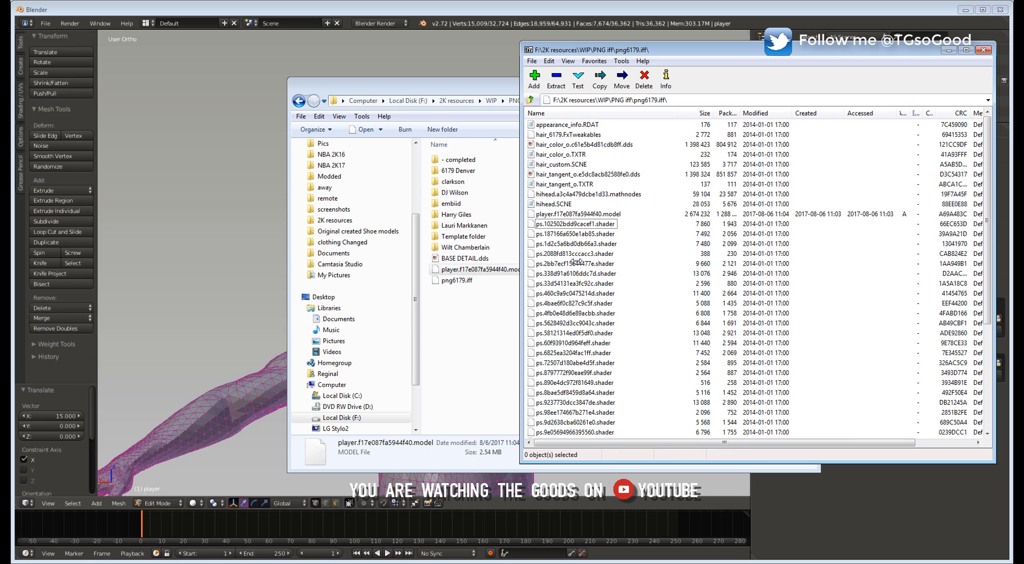
- Inspect the details of the replaced player.f17e087fa5944f40.model entry inside the png6179.iff archive
click(552, 214)
scroll(560, 215, right, 4)
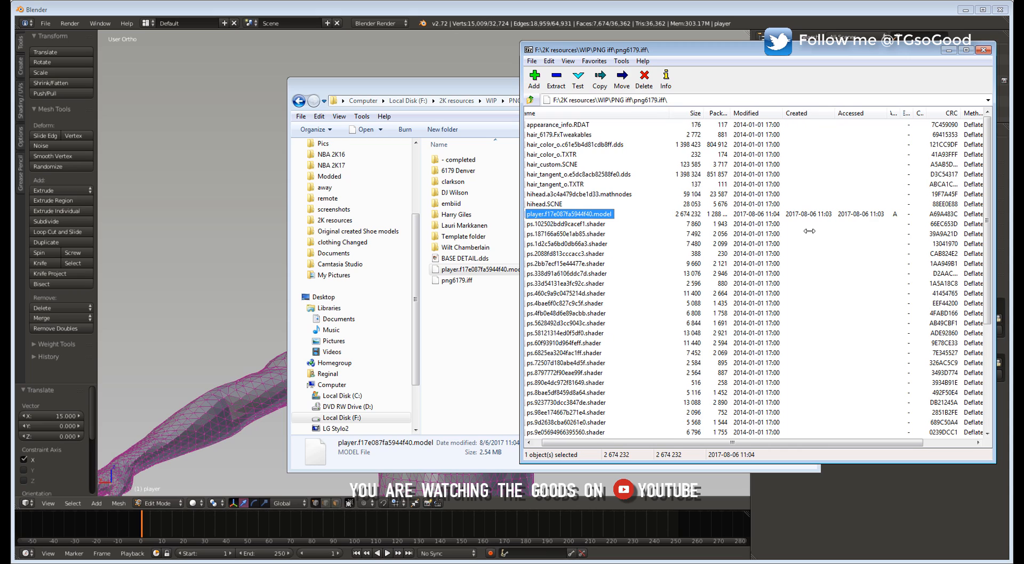
scroll(758, 242, left, 1)
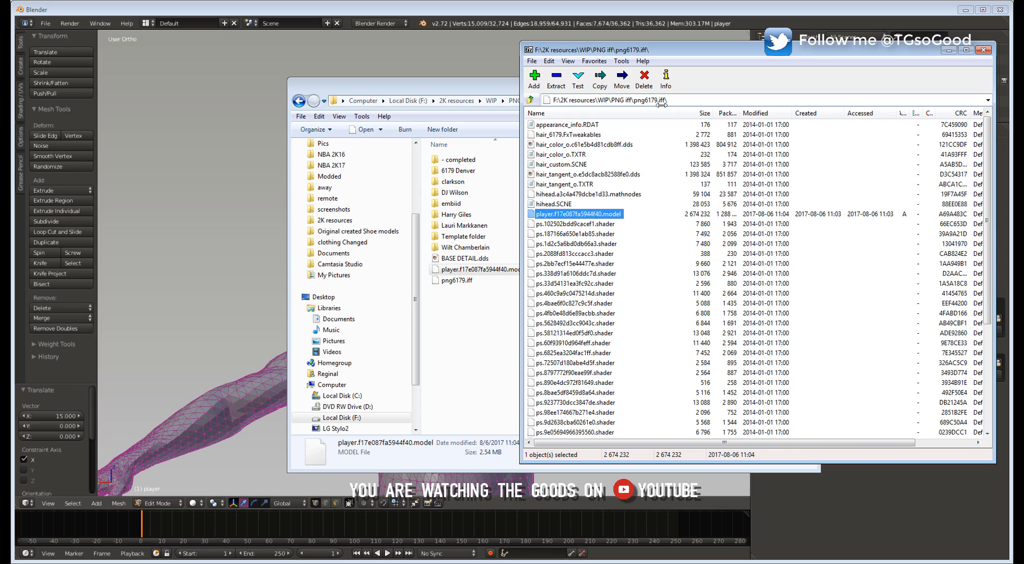
- Copy the updated png6179.iff from the PNG iff folder and paste it into the Modded folder of the NBA 2K17 installation
click(461, 280)
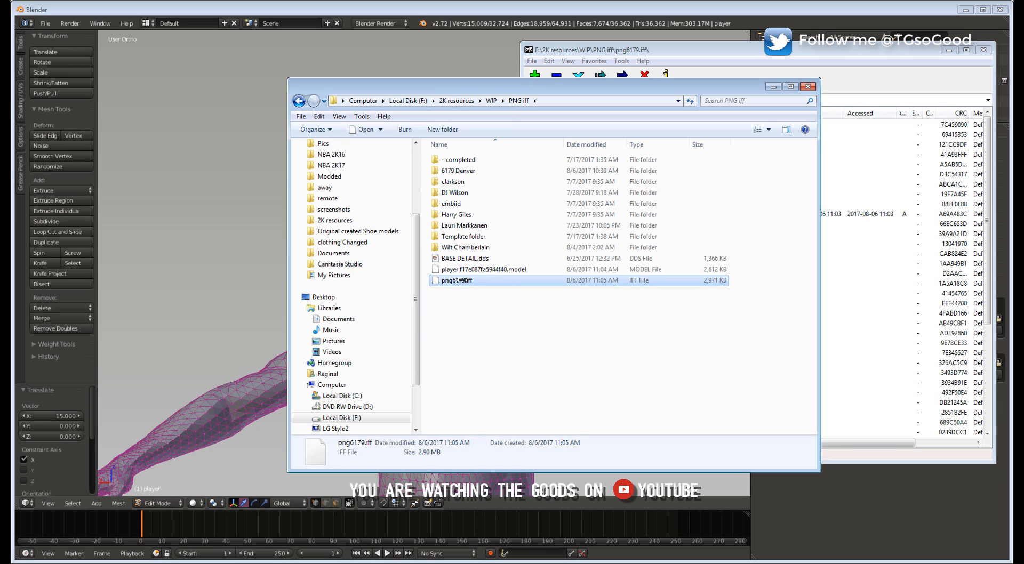
right_click(462, 281)
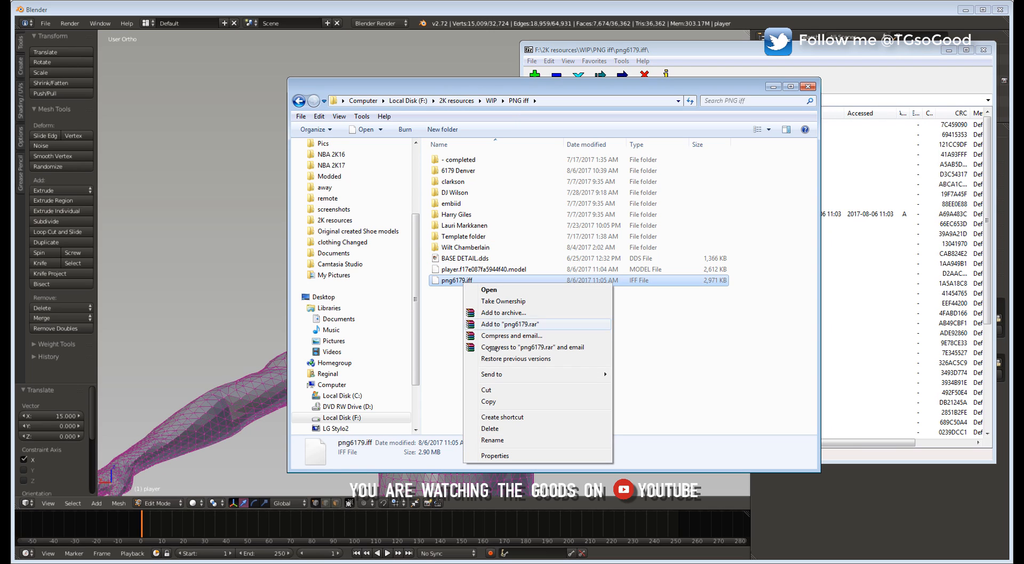
click(492, 403)
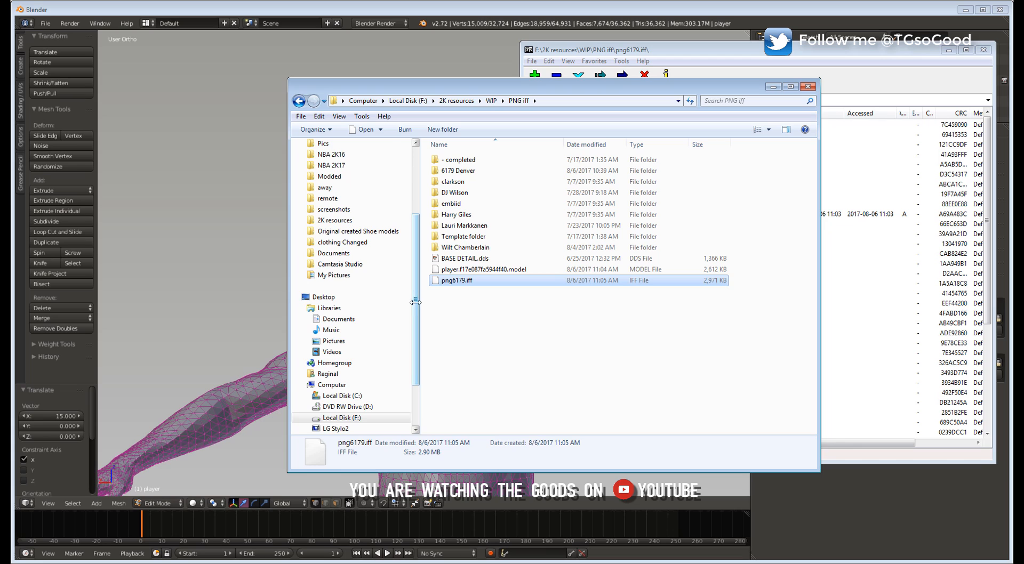
scroll(423, 222, up, 4)
click(332, 279)
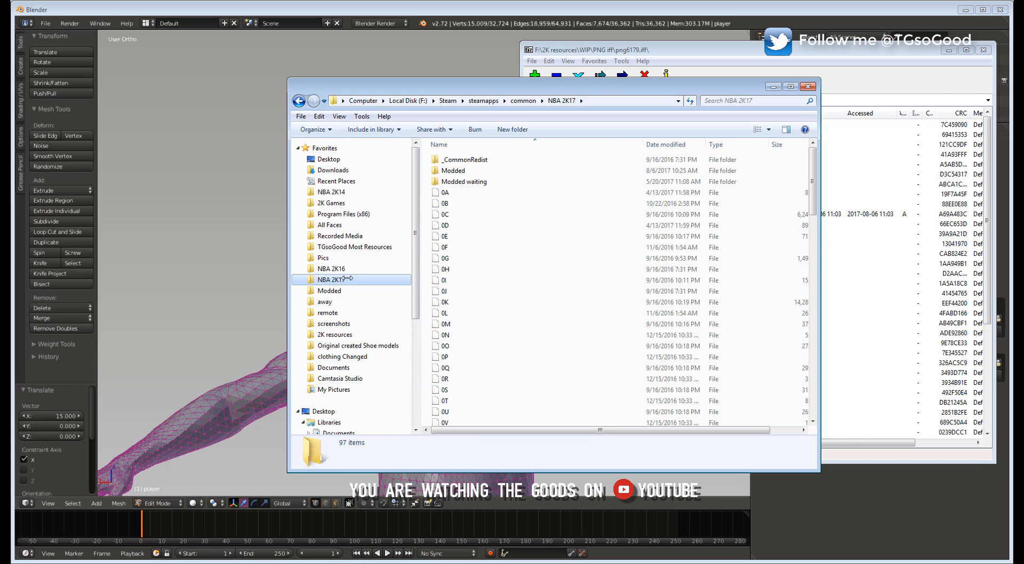
click(494, 182)
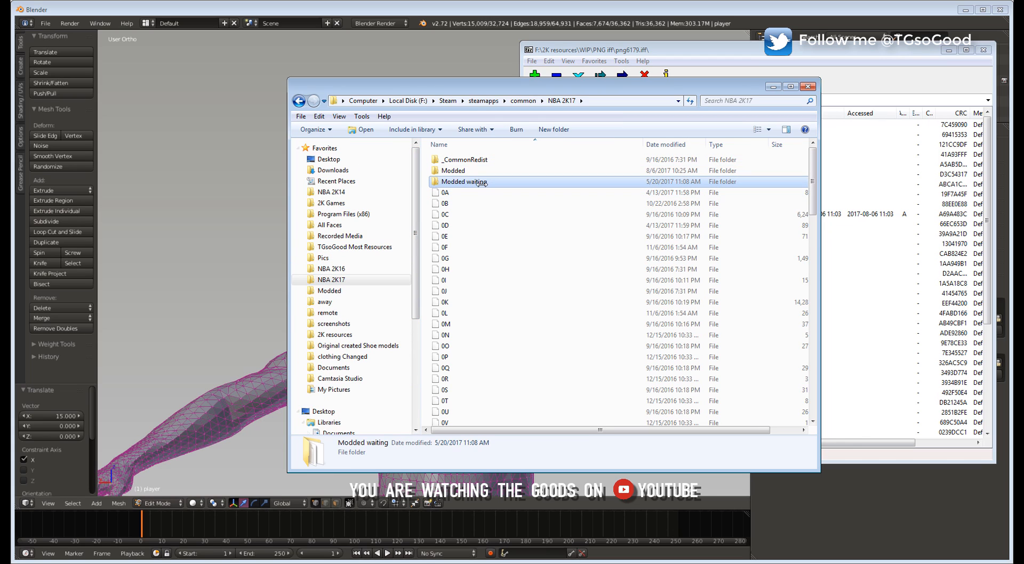
click(451, 170)
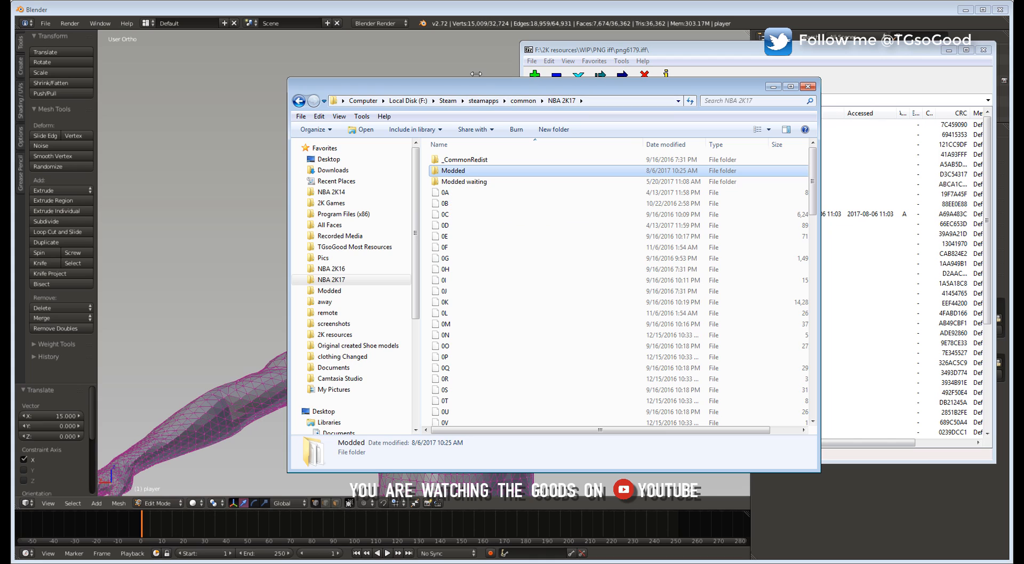
double_click(479, 169)
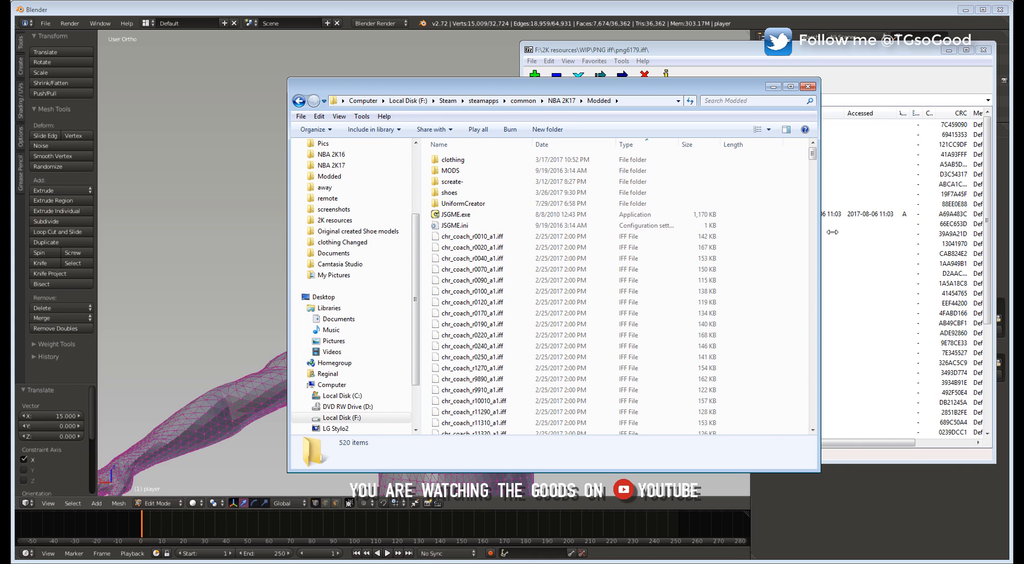
right_click(759, 237)
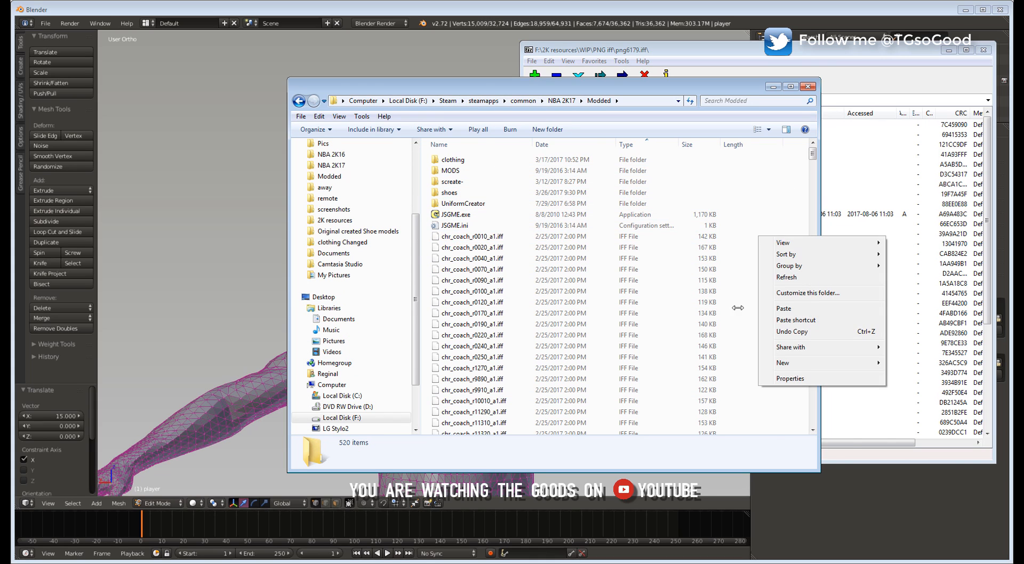
click(786, 309)
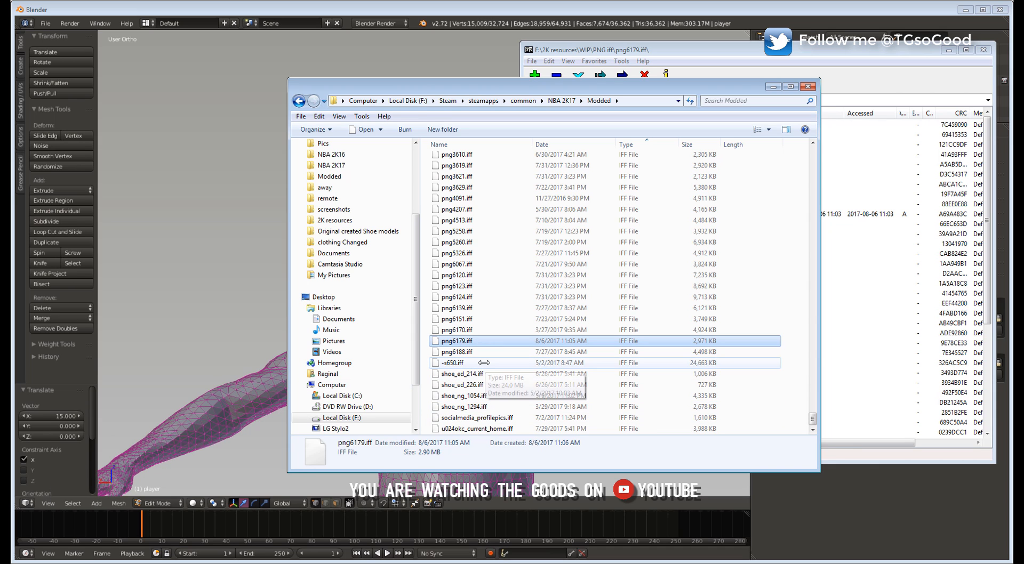
- Switch to the NBA 2K17 game and open the Celtics roster through Front Office in MyLeague
key(alt+Tab)
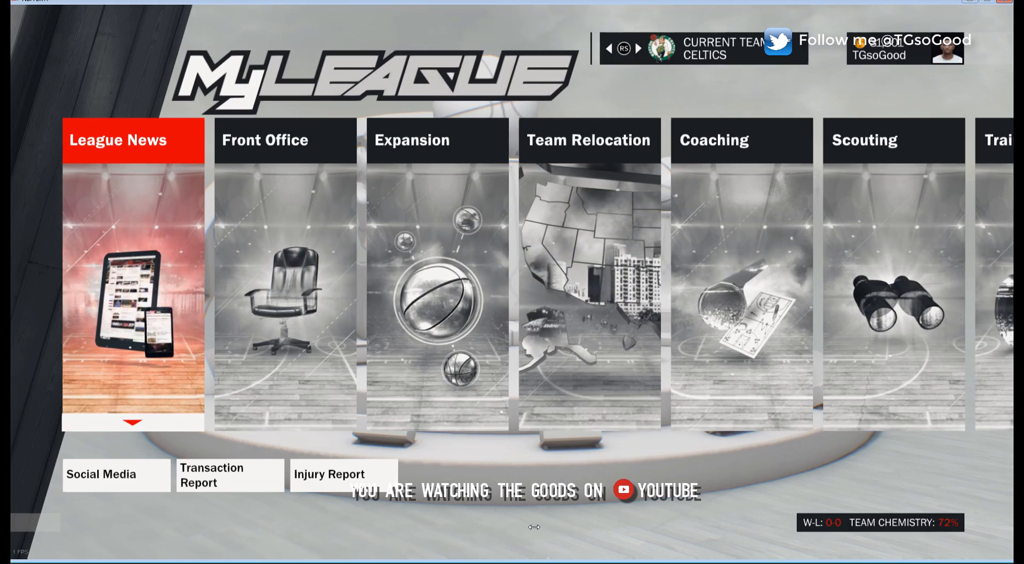
key(Right)
key(Right)
key(Right)
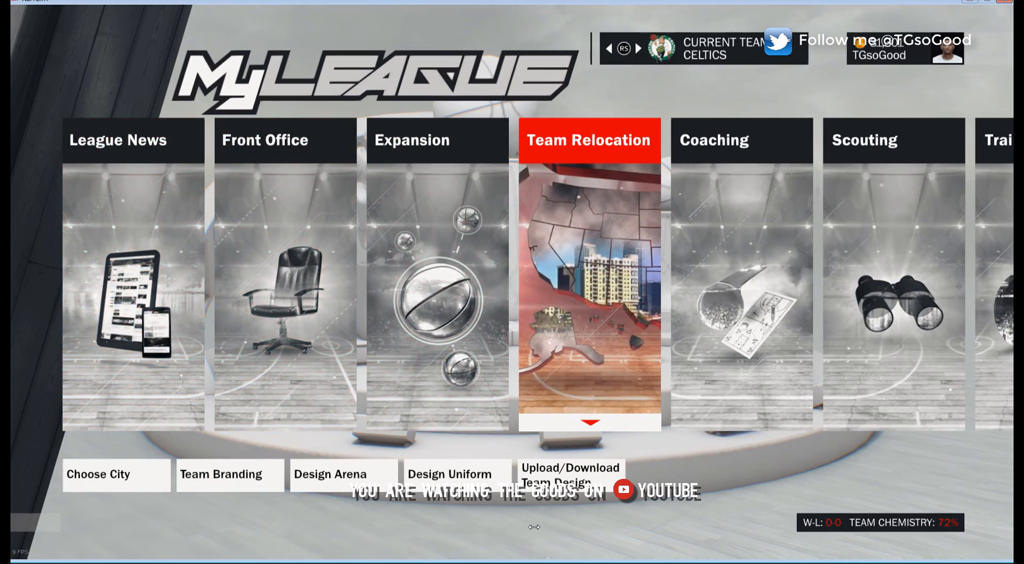
key(Down)
key(Right)
key(Right)
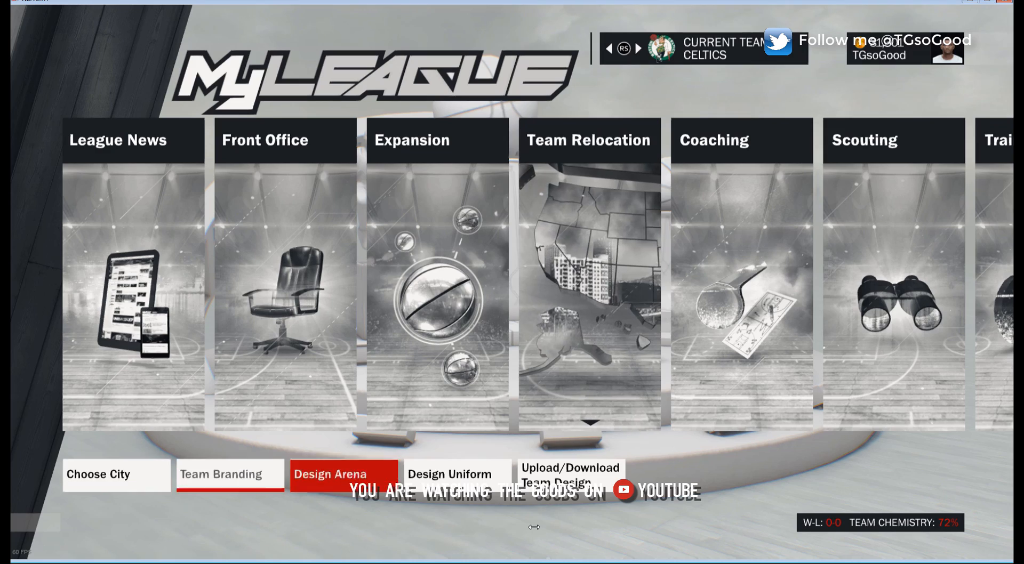
key(Right)
key(Left)
key(Up)
key(Left)
key(Left)
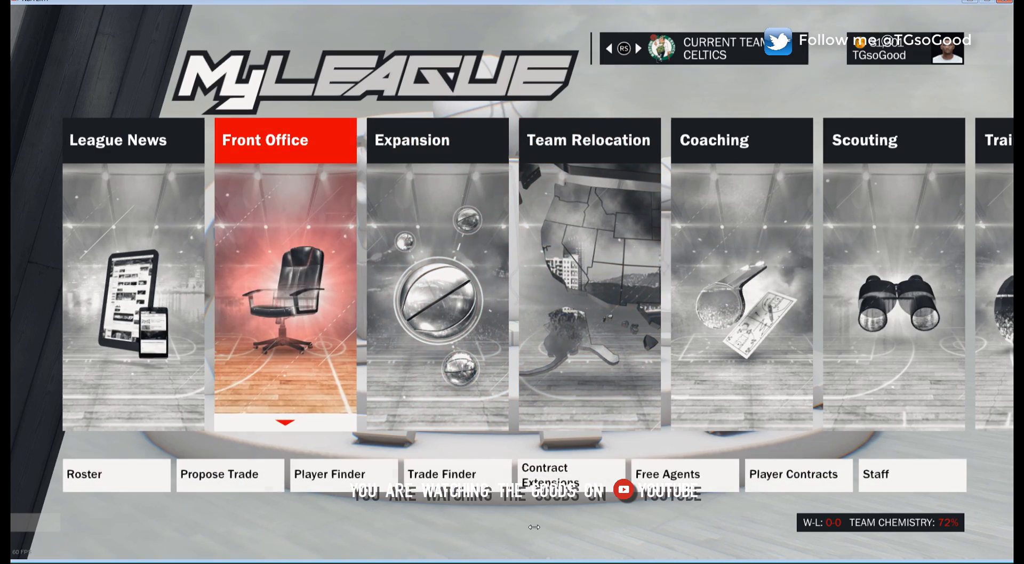
key(Down)
key(Return)
- Go down the Celtics roster to Jayson Tatum, view the ambition page of his player card, and close it
key(Down)
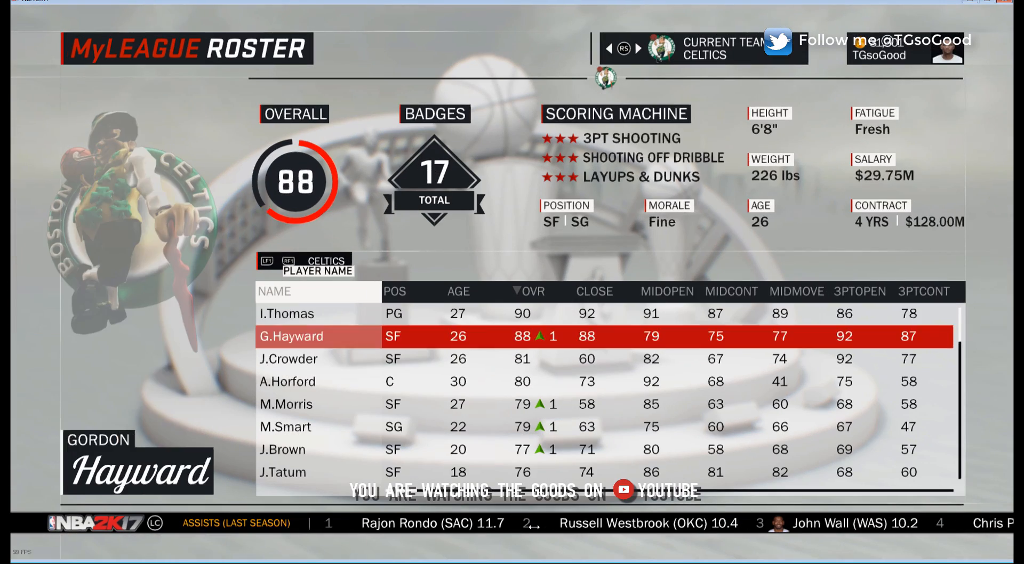
key(Down)
key(Down)
key(Down)
key(Down)
key(Down)
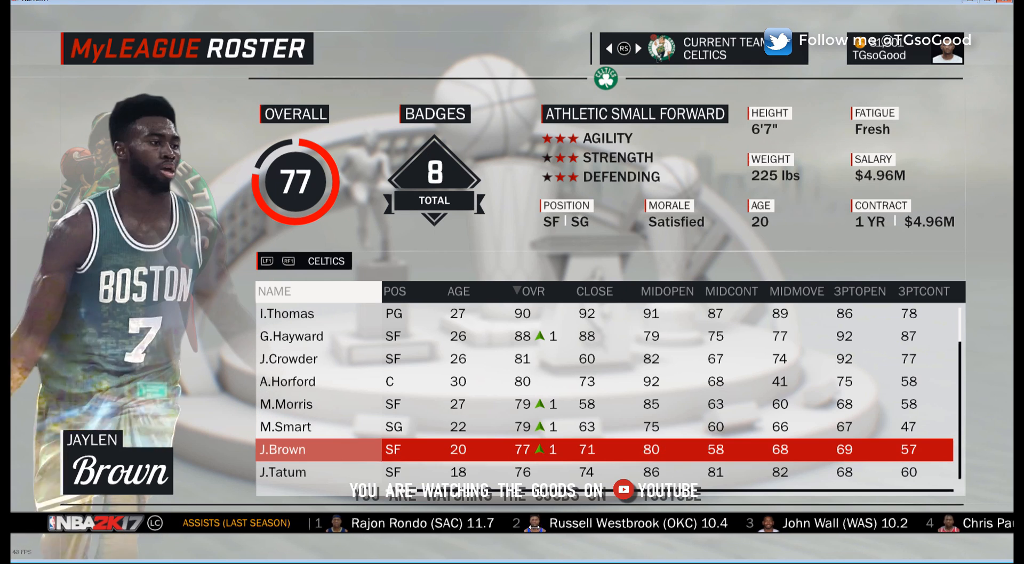
key(Down)
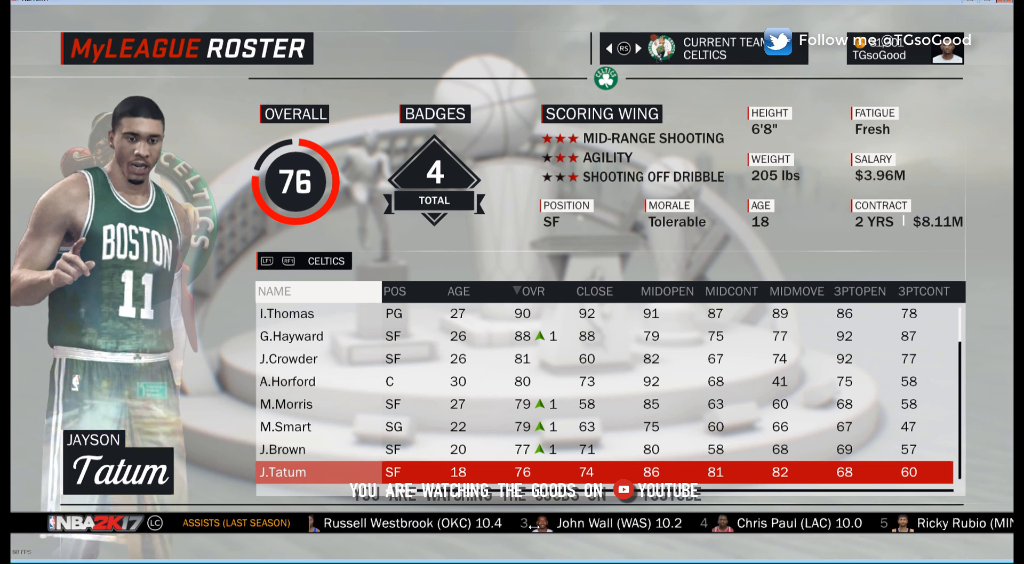
key(Return)
key(Down)
key(Return)
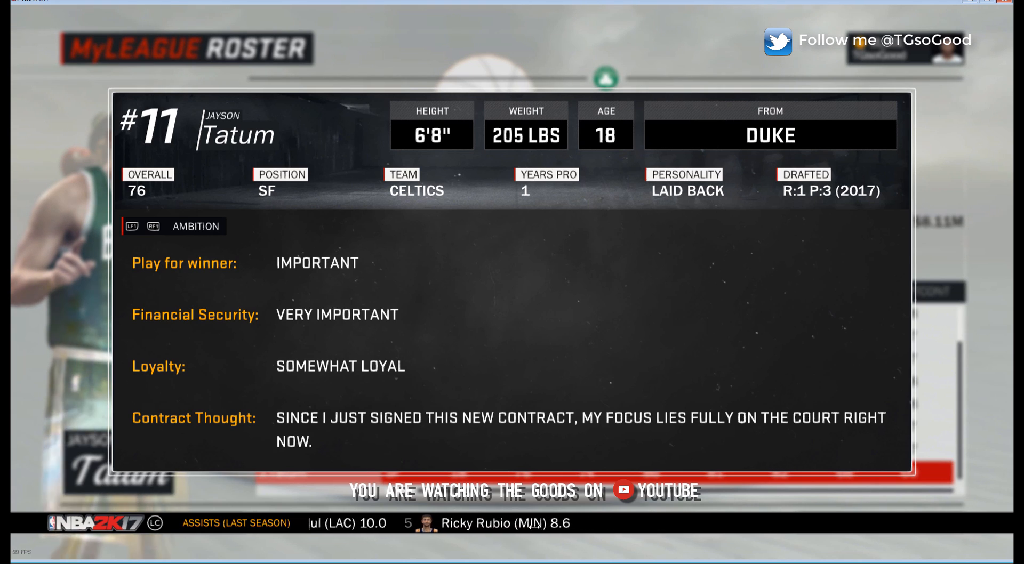
key(Escape)
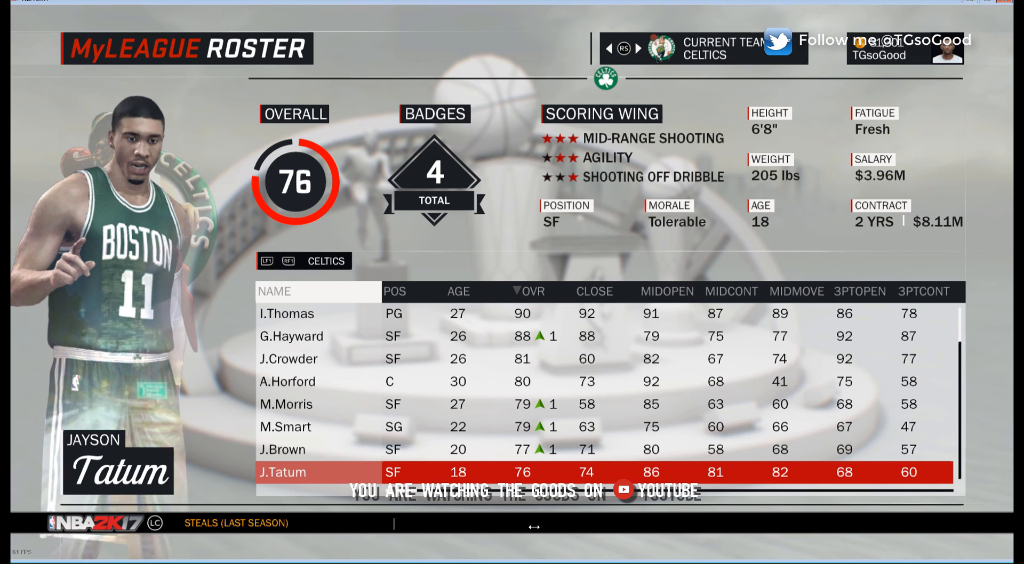
- Browse the rest of the Celtics roster and highlight Abdel Nader as the player to edit
key(Down)
key(Down)
key(Down)
key(Down)
key(Down)
key(Down)
key(Down)
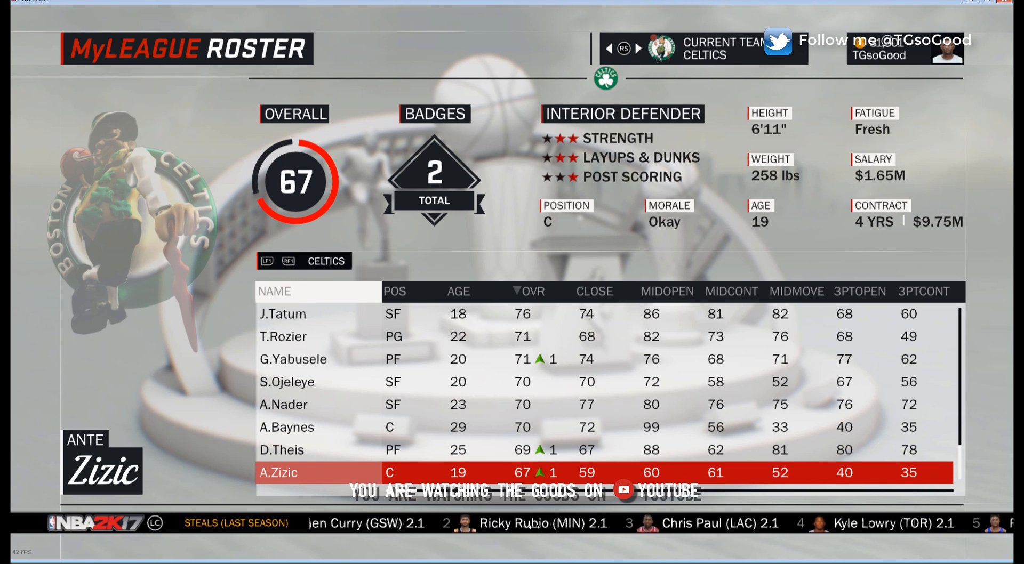
key(Up)
key(Up)
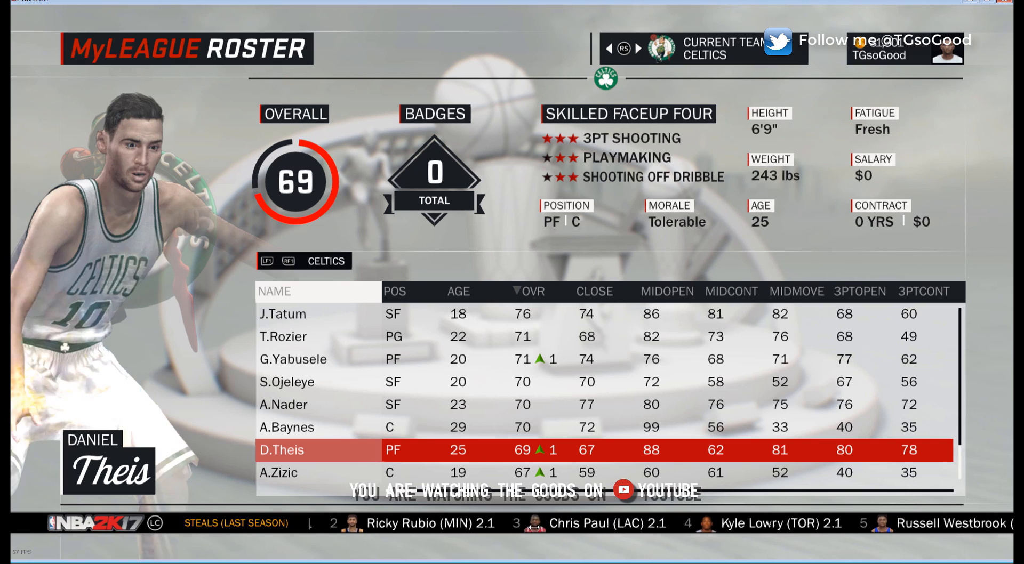
key(Up)
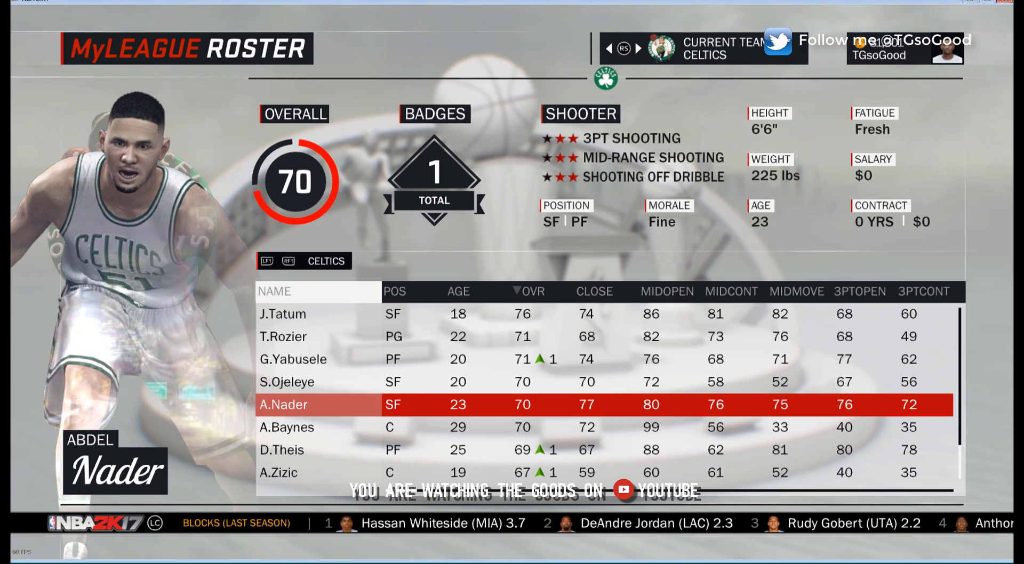
- Switch to the NBA2K17 Xiugaiqi editor, activate it, move its window aside, and read the highlighted player Nader
key(alt+Tab)
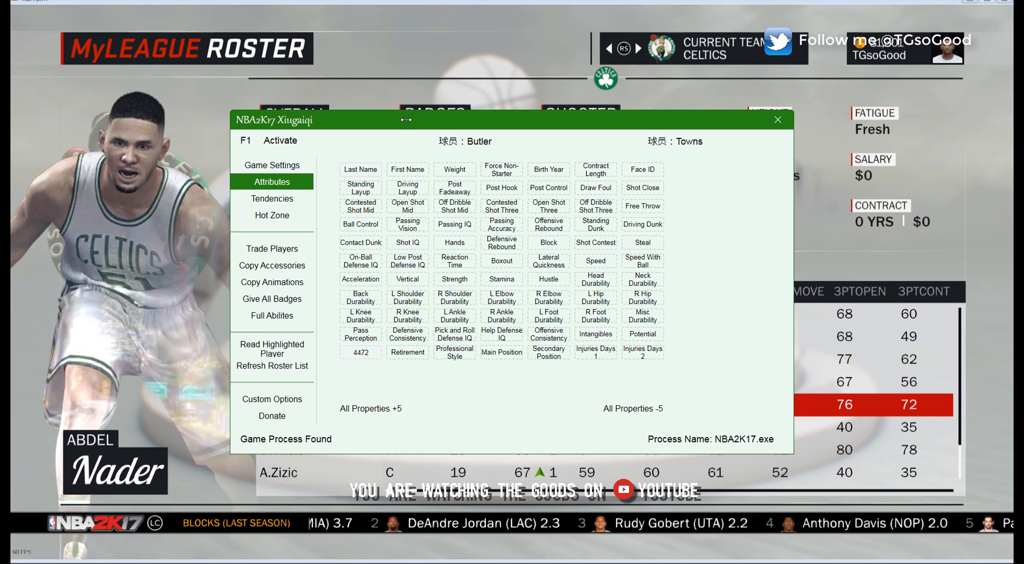
key(F1)
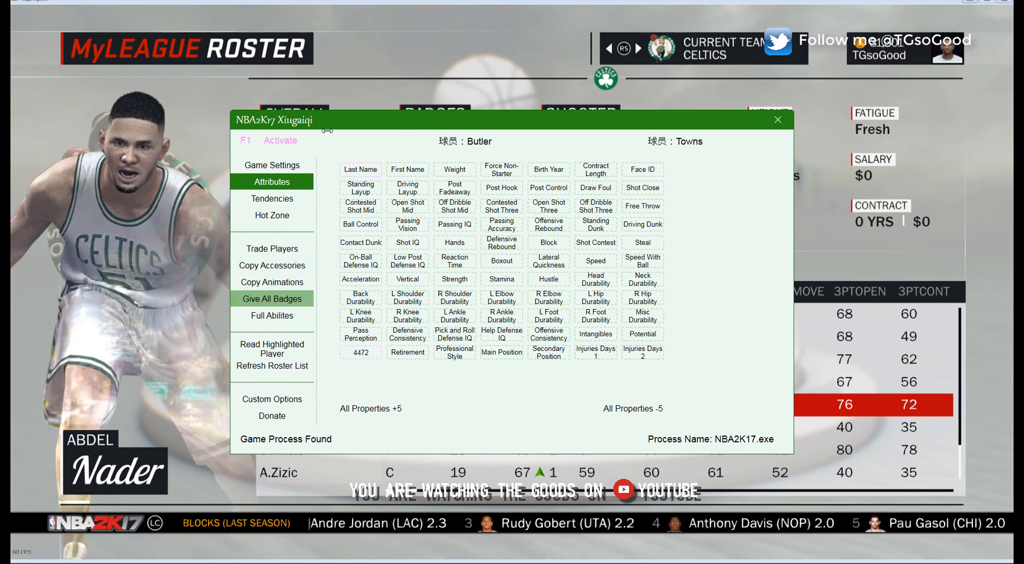
drag(392, 116, 467, 148)
click(372, 380)
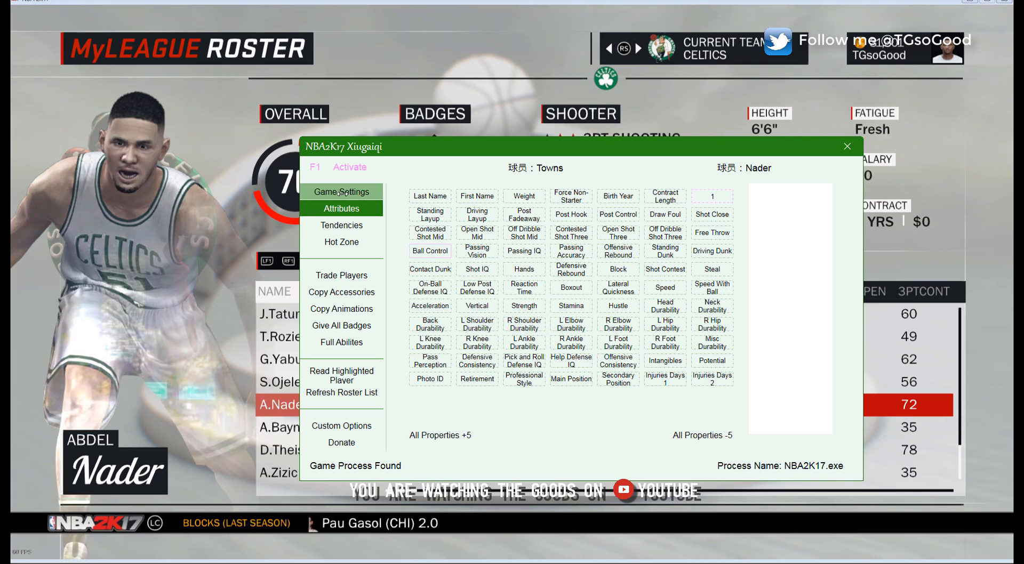
- Set Nader's Face ID attribute to 6179 and compare it with the png6179.iff file name in the Modded folder
click(344, 192)
click(347, 208)
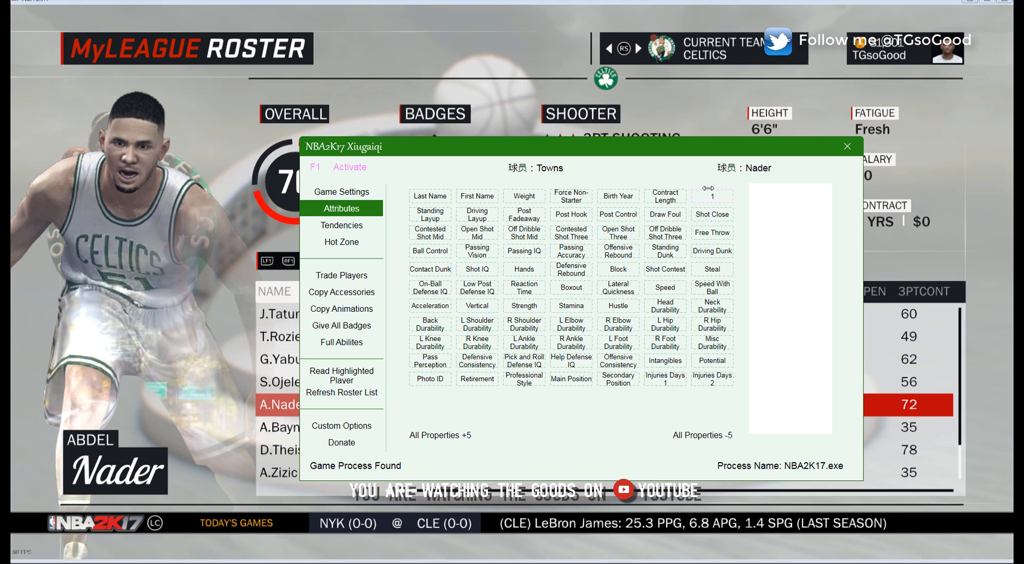
key(BackSpace)
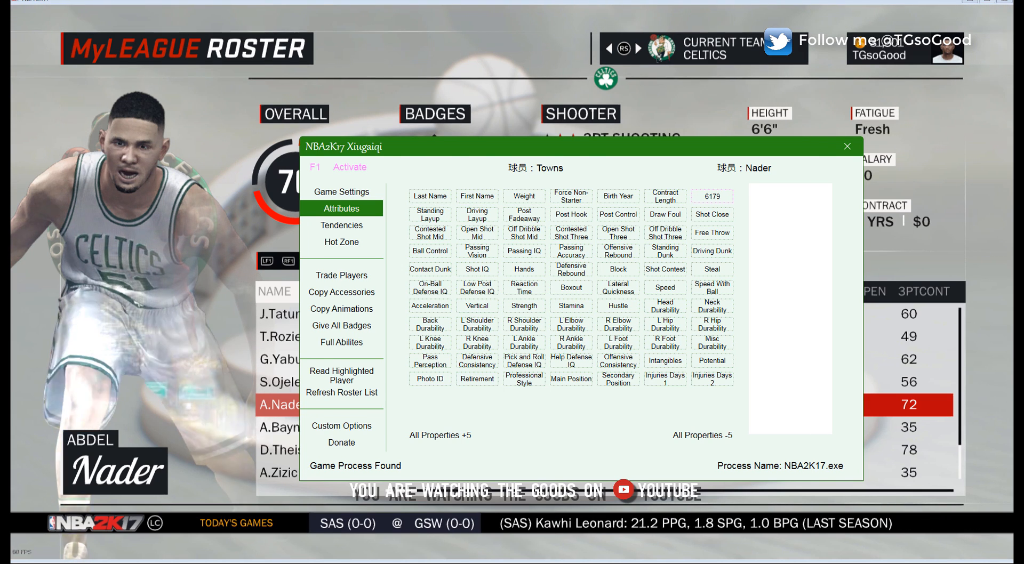
key(alt+Tab)
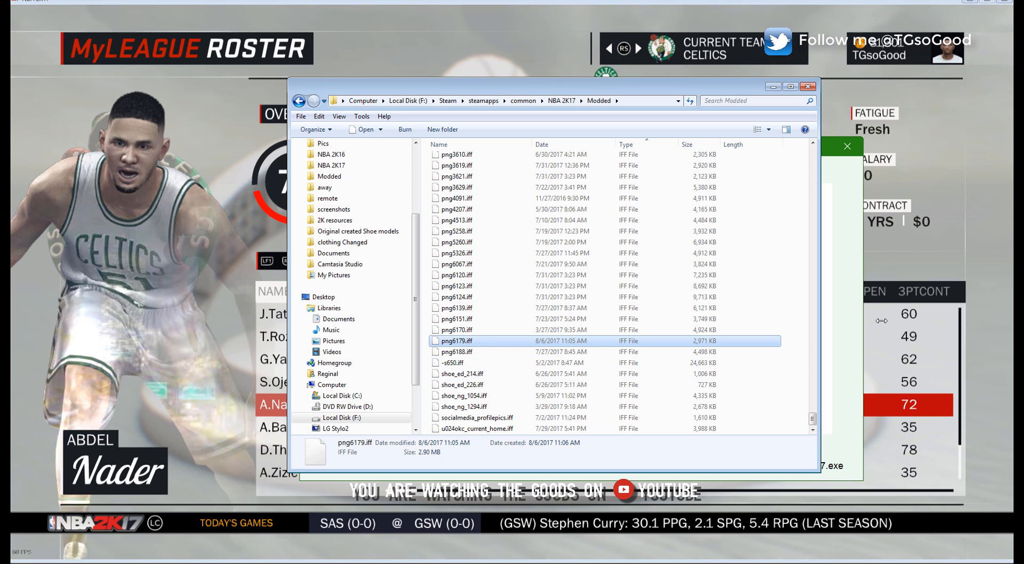
click(842, 238)
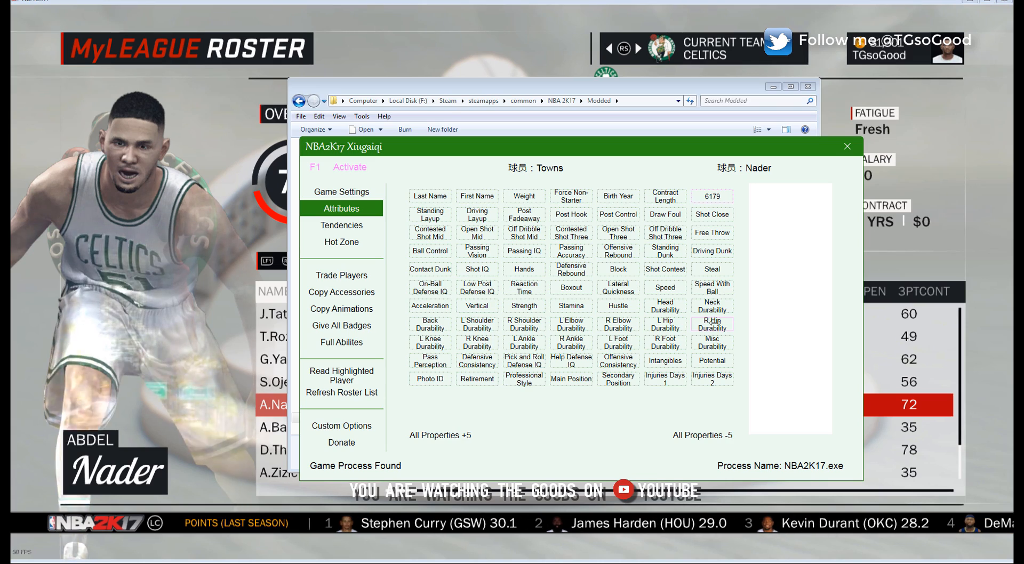
- Return to the NBA 2K17 game and open Abdel Nader in the Edit NBA Player screen
click(447, 64)
key(Escape)
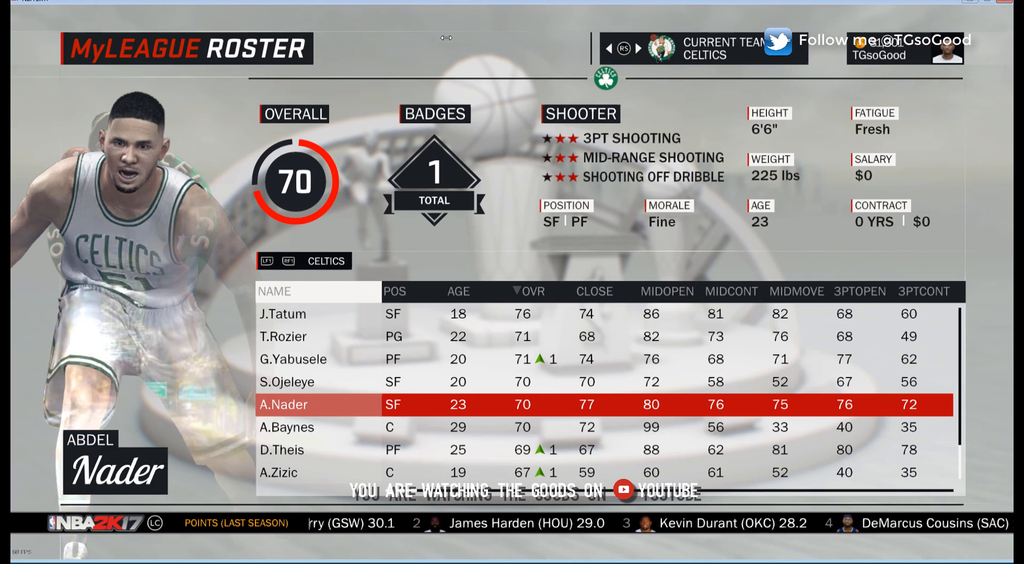
key(Return)
key(Down)
key(Down)
key(Return)
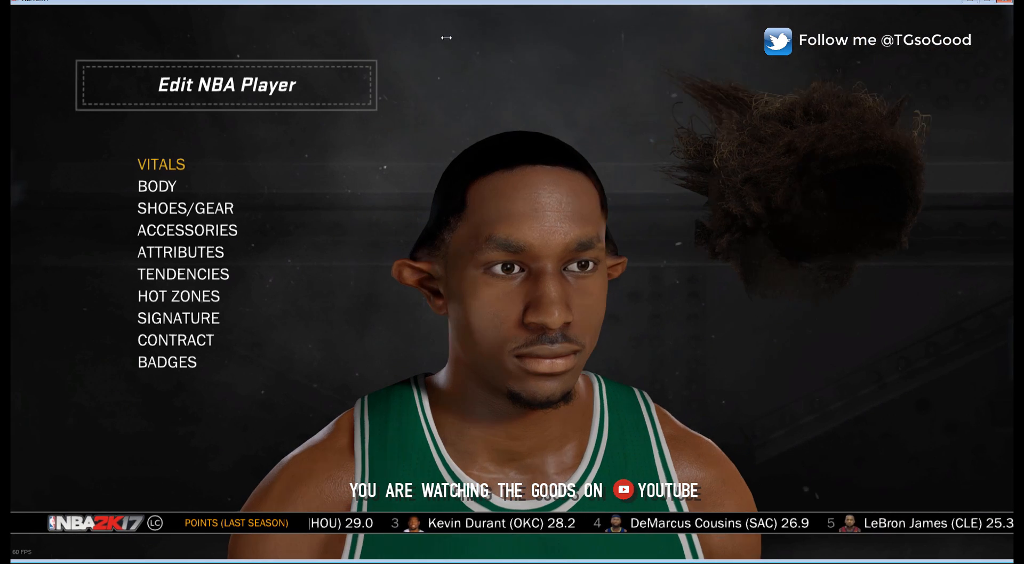
- Rotate the player to inspect the head and hair, and view the upper and lower body accessories with the full-body model
key(Right)
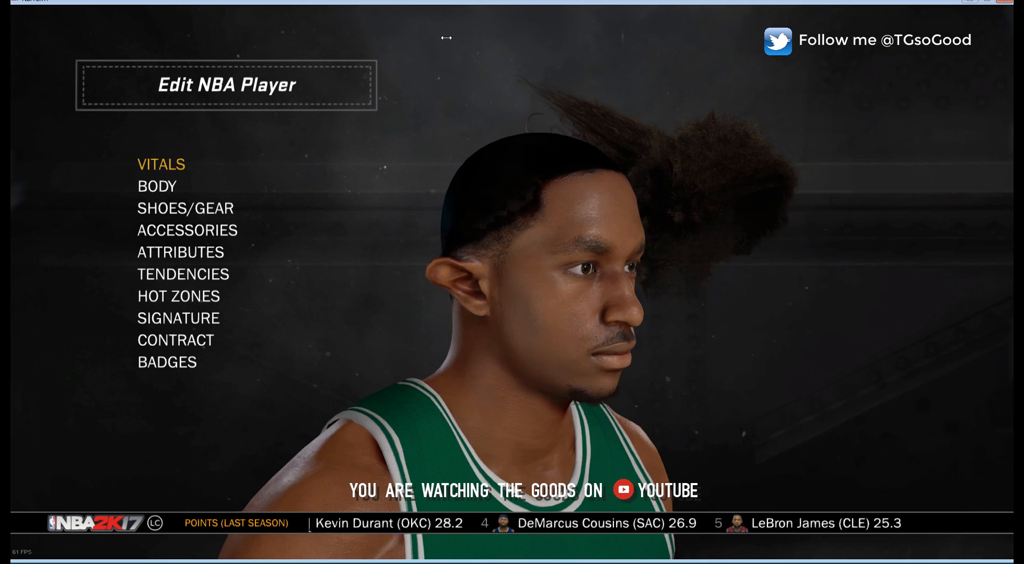
key(Left)
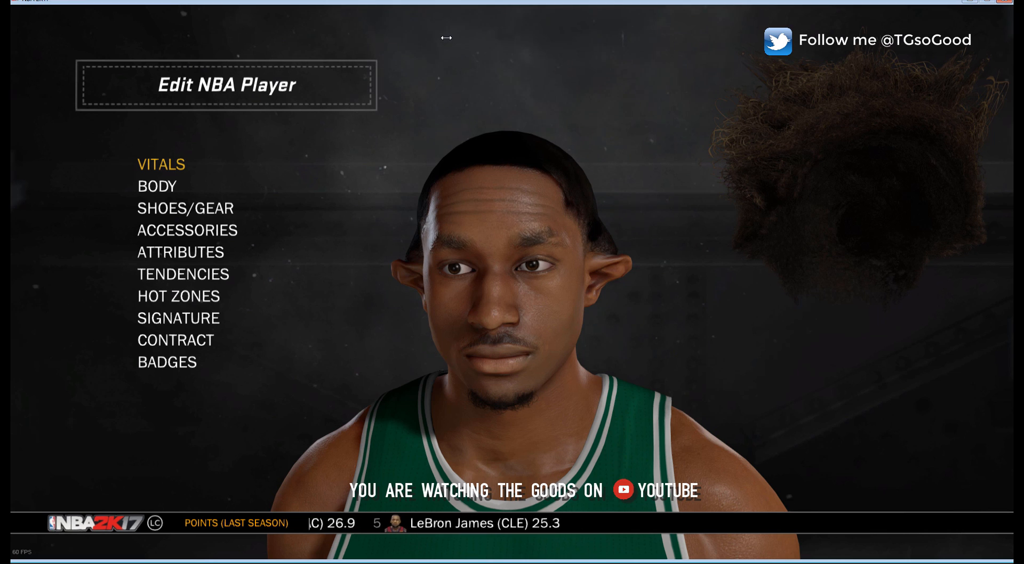
key(Down)
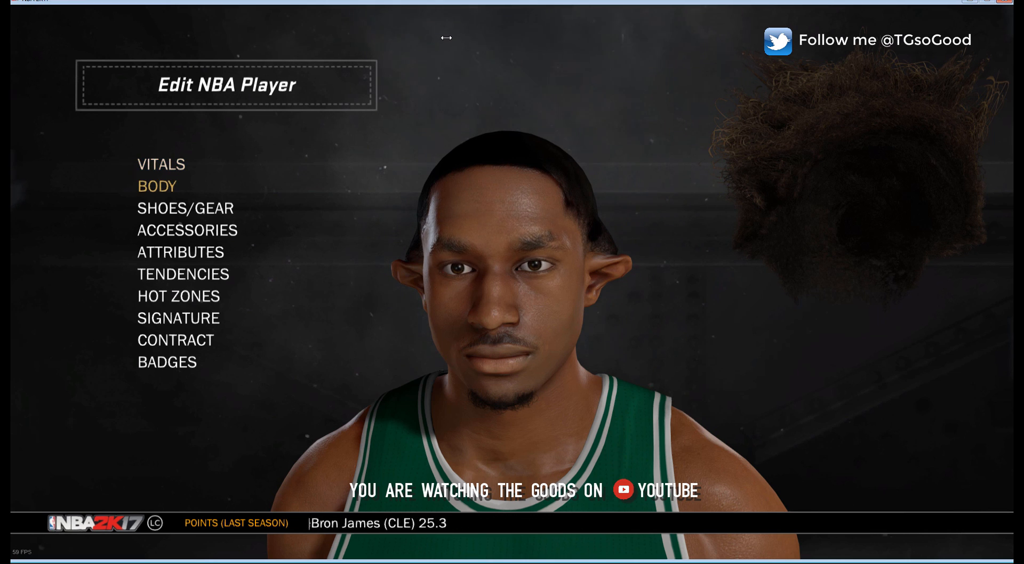
key(Down)
key(Down)
key(Return)
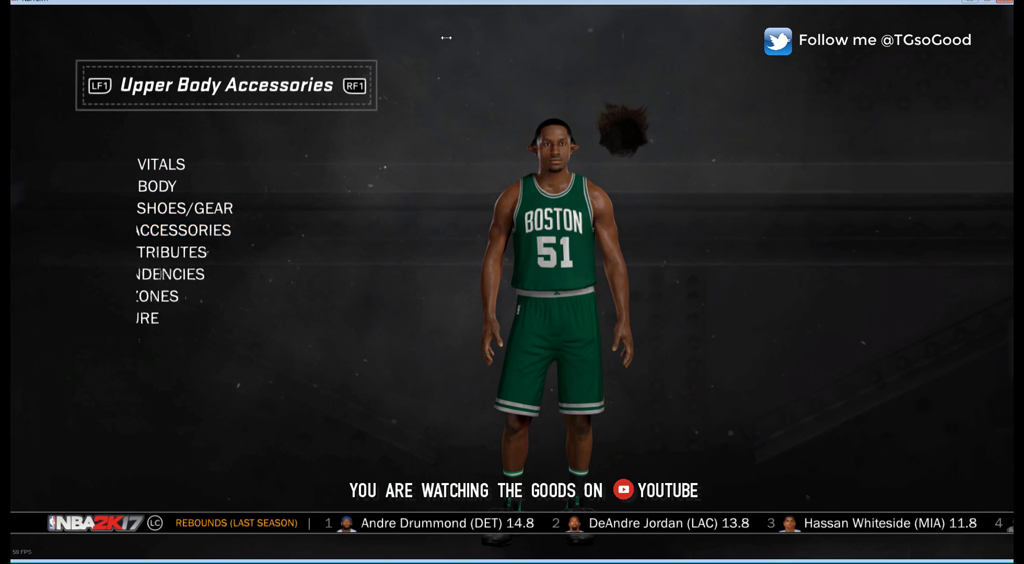
key(e)
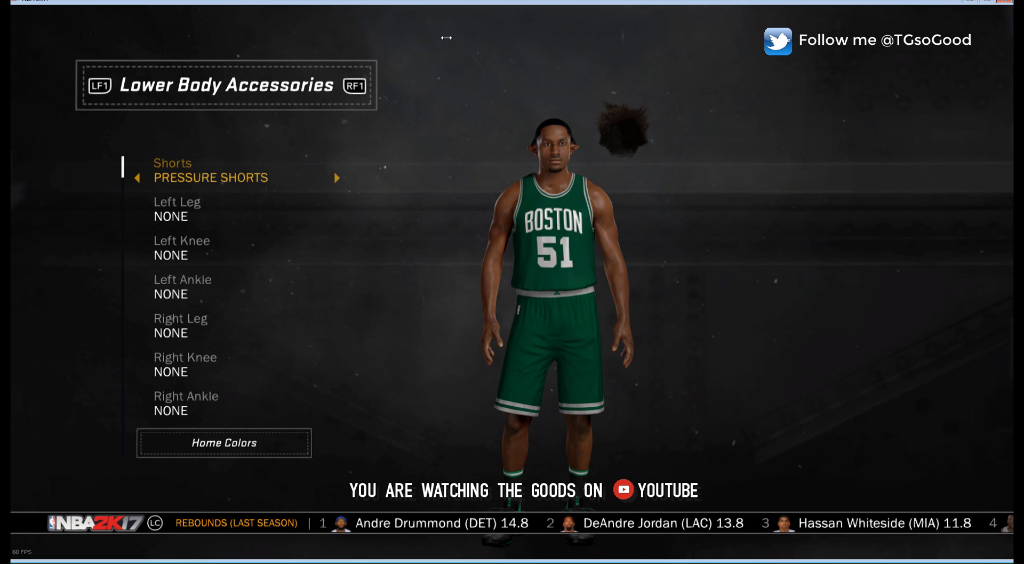
key(q)
key(e)
key(q)
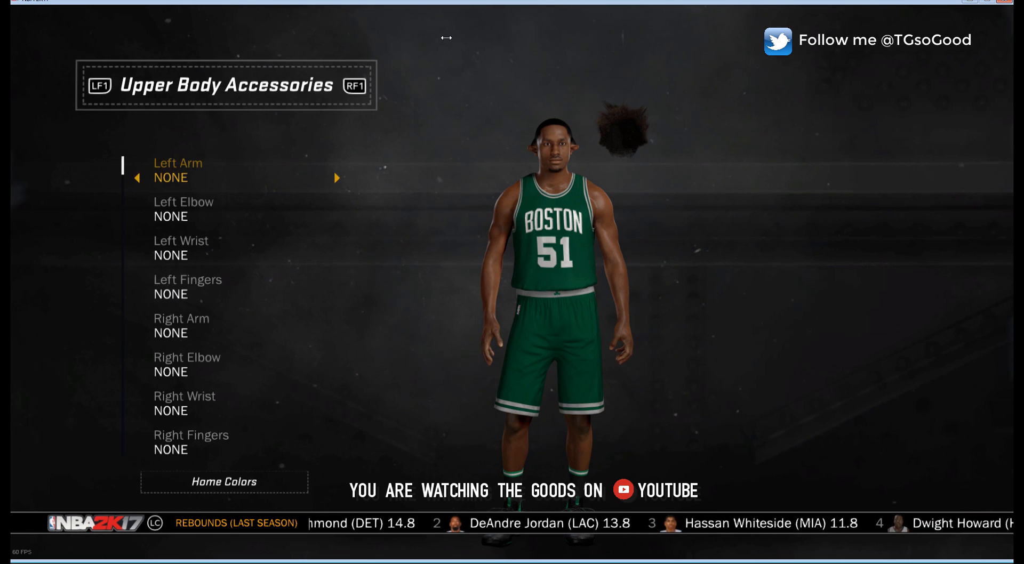
key(e)
key(q)
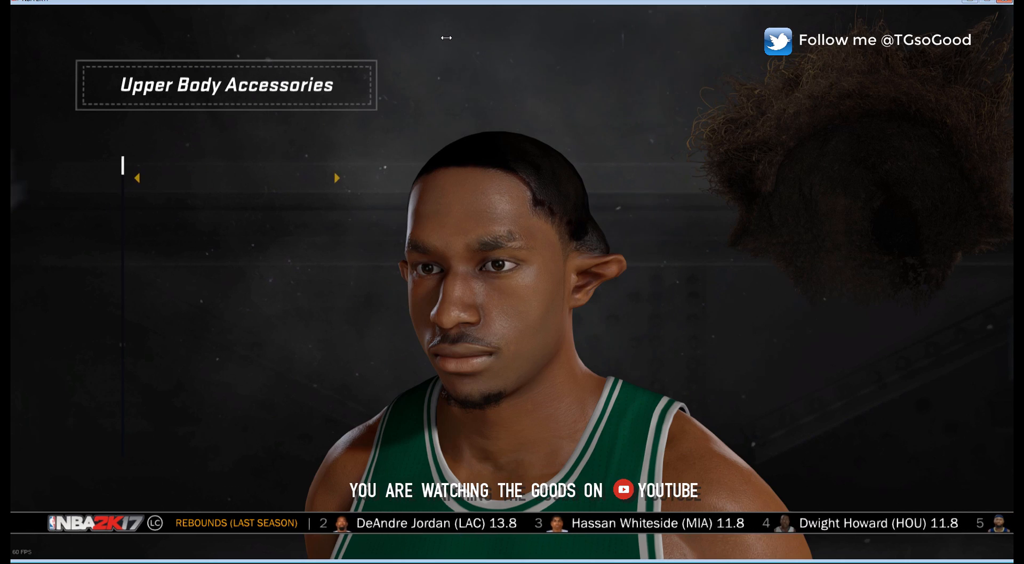
- View the player's full body in Shoes/Gear and return to the Edit NBA Player categories
key(Escape)
key(Up)
key(Return)
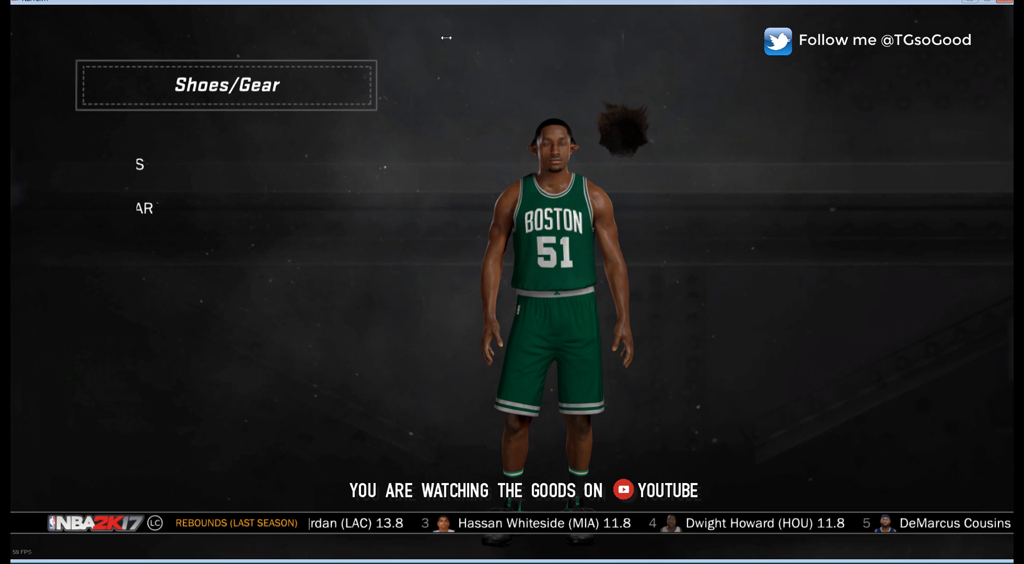
key(Escape)
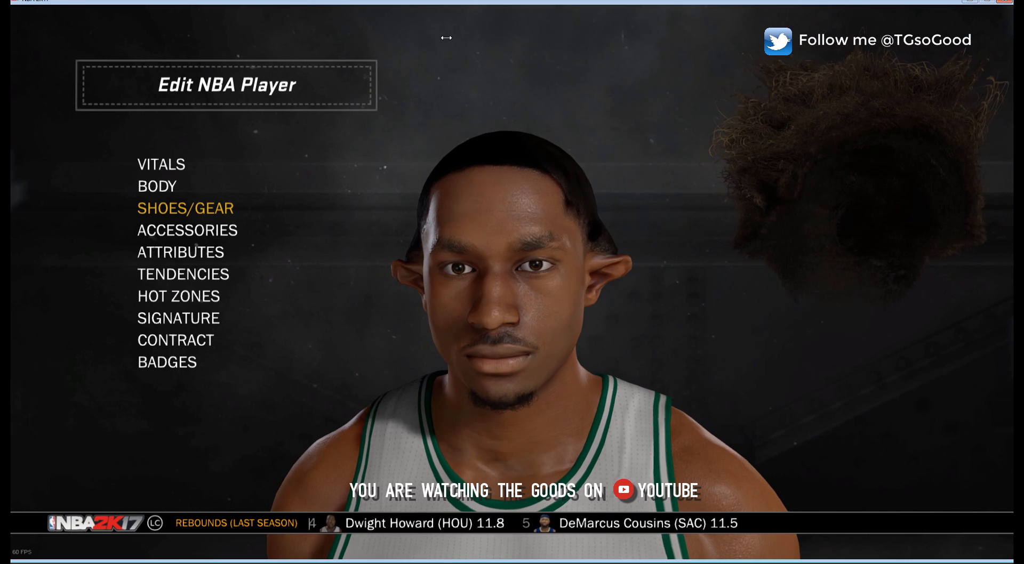
- Leave the Edit NBA Player screen by aborting the changes, and switch to Blender
key(Escape)
key(Down)
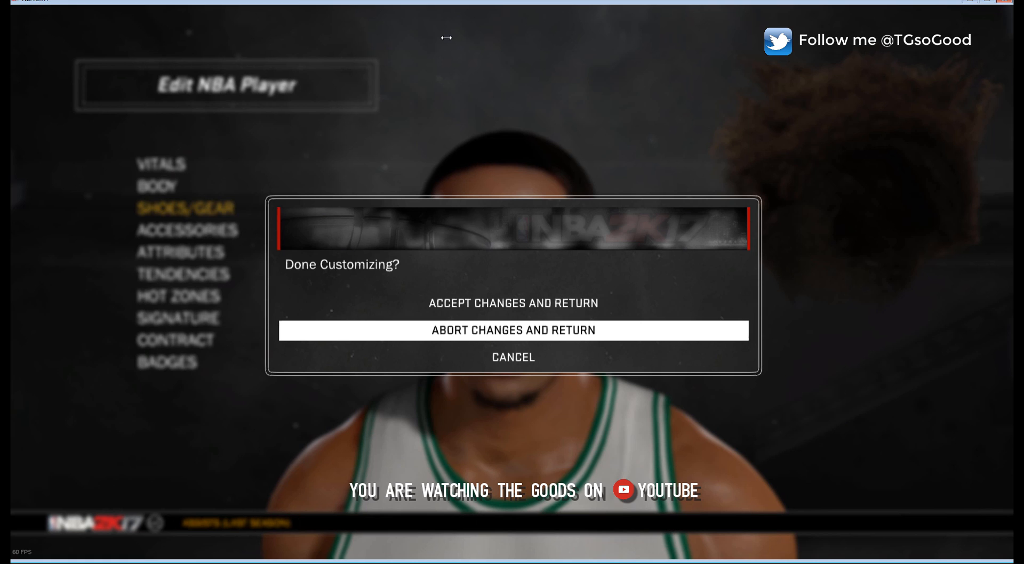
key(Down)
key(Return)
key(Escape)
key(Down)
key(Return)
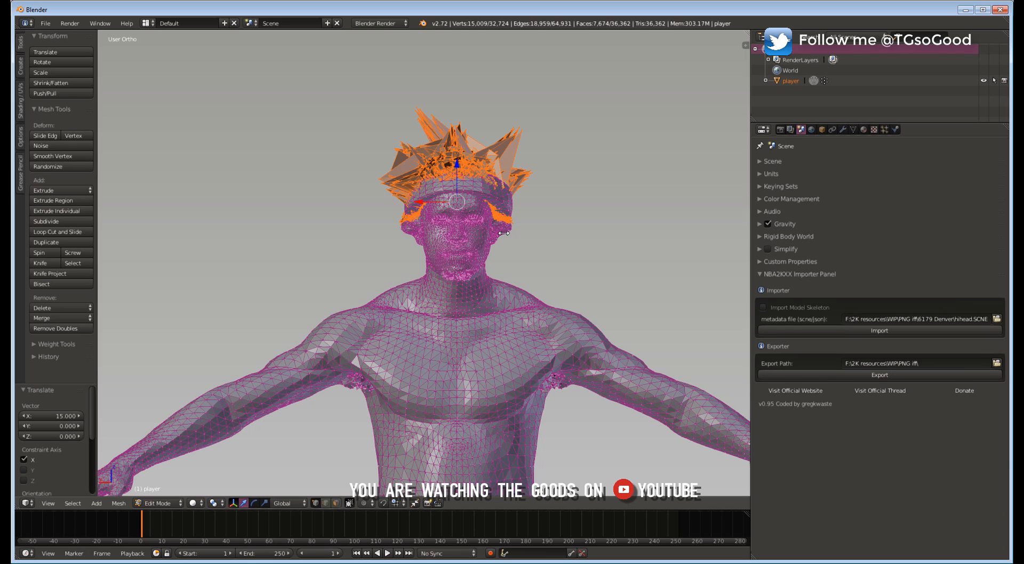
- In Edit Mode, move the selected hair mesh 15 units along the global X axis, away from the head
click(162, 503)
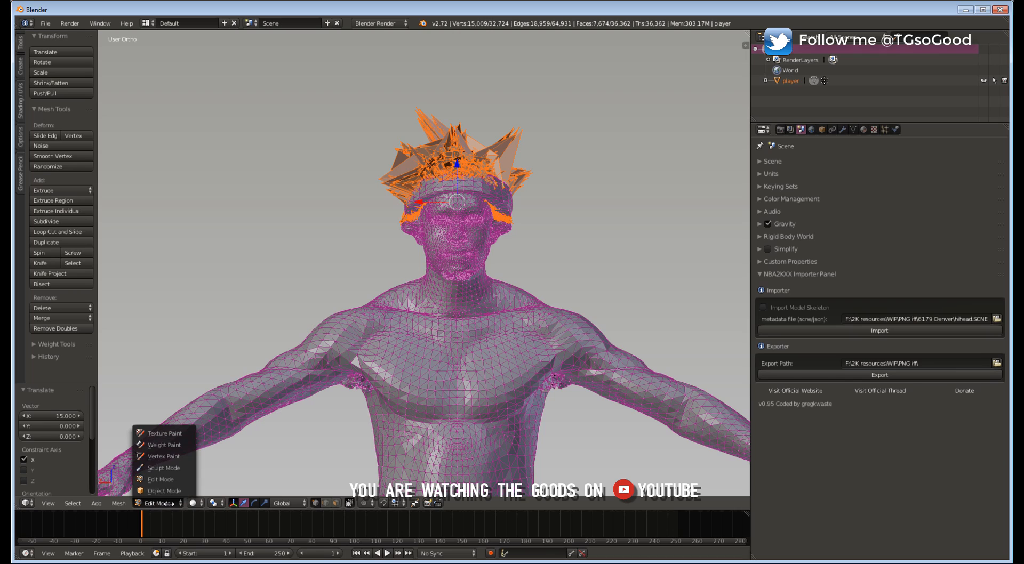
click(168, 480)
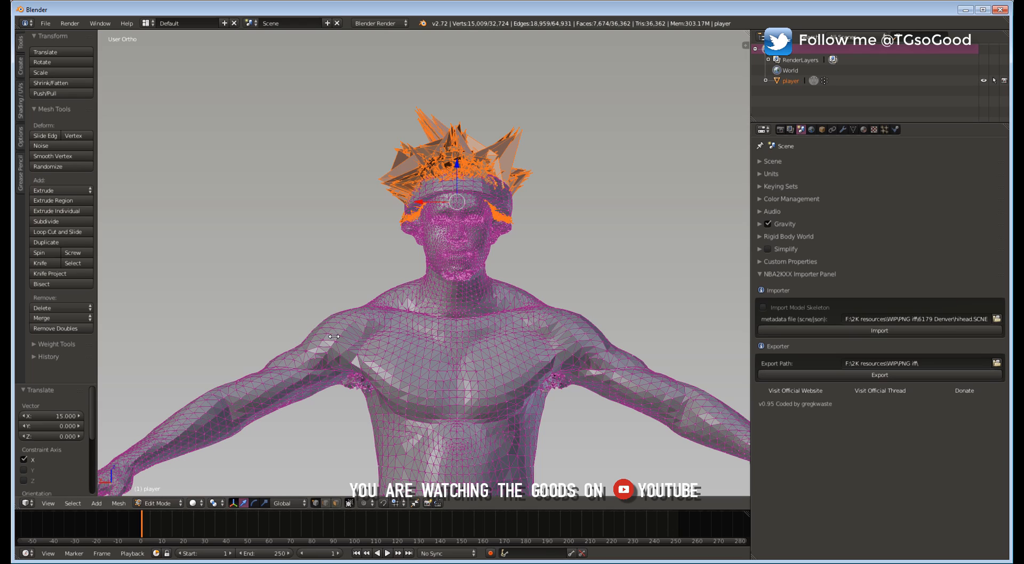
key(g)
text(x)
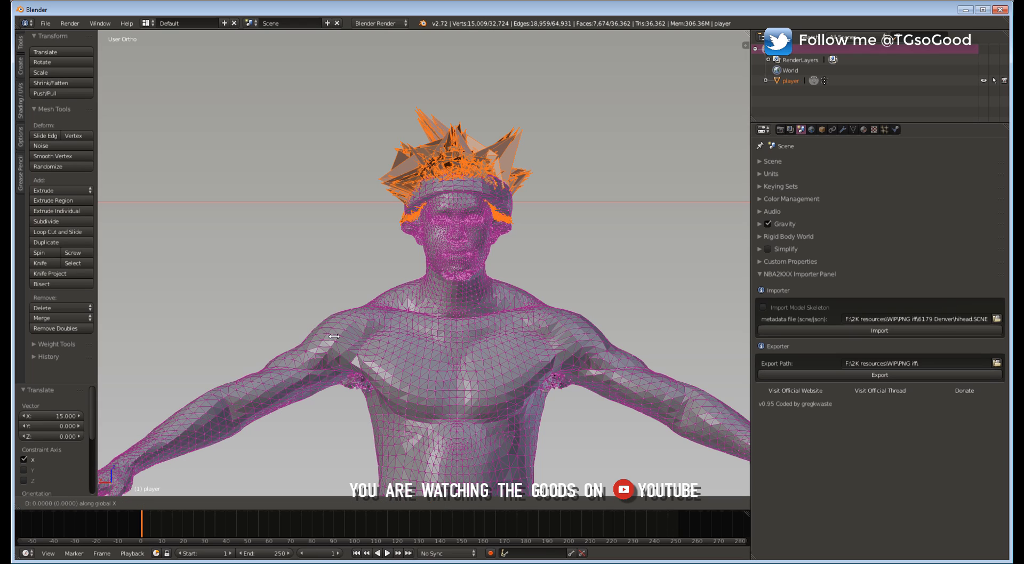
text(15)
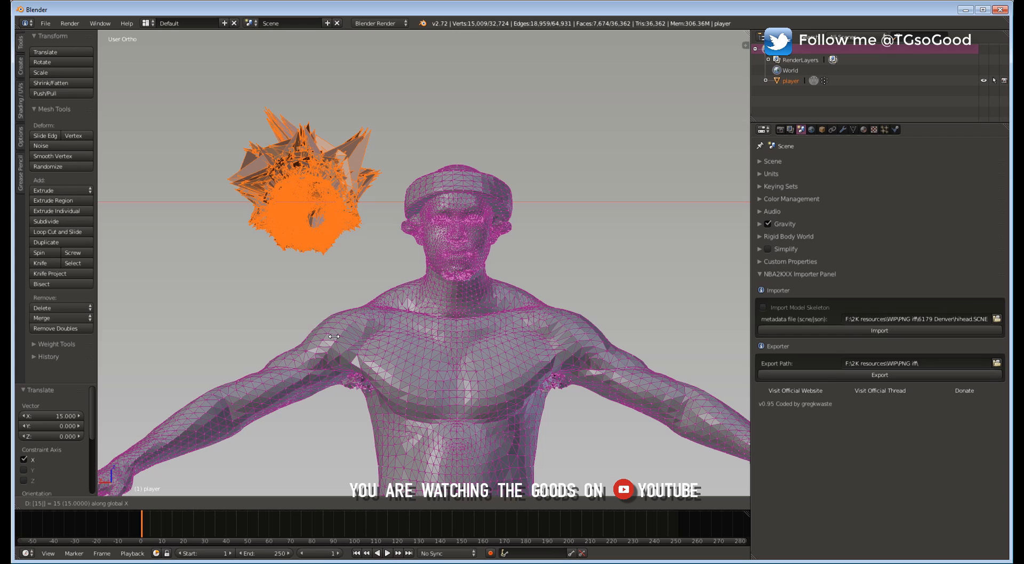
key(Return)
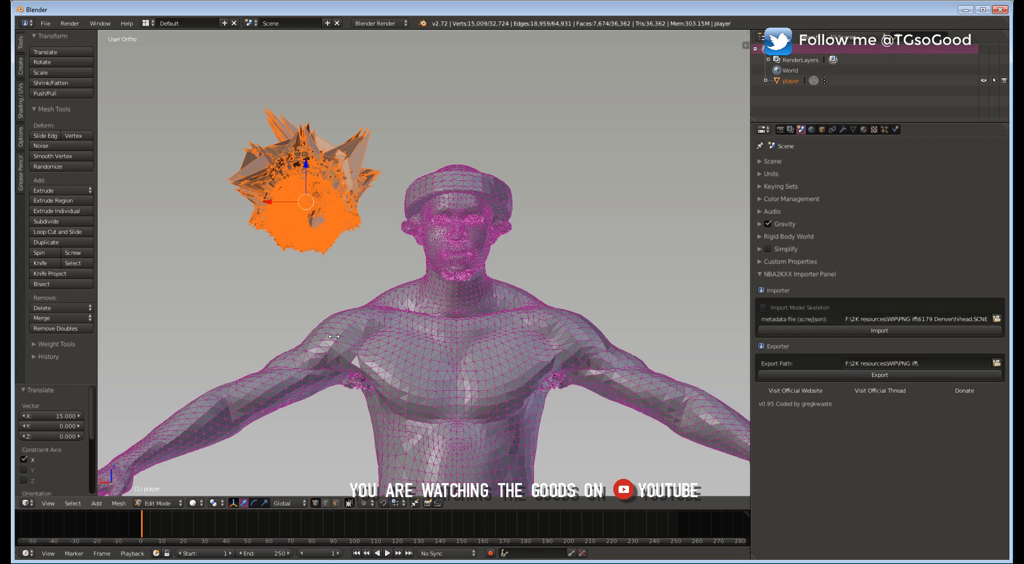
- Return the player to Object Mode and export the model to the PNG iff folder with the NBA2KXX exporter
click(155, 503)
click(156, 490)
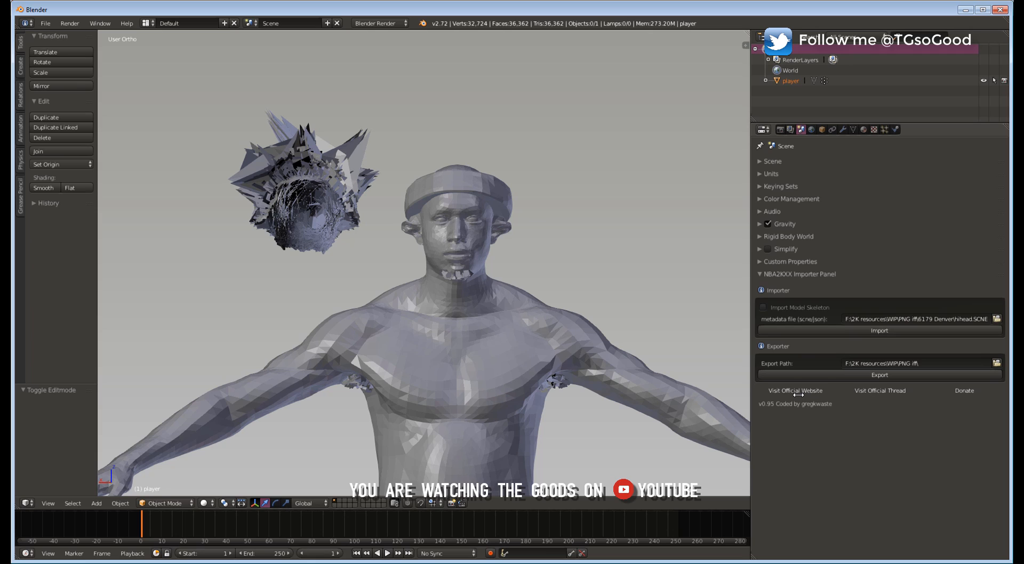
click(841, 375)
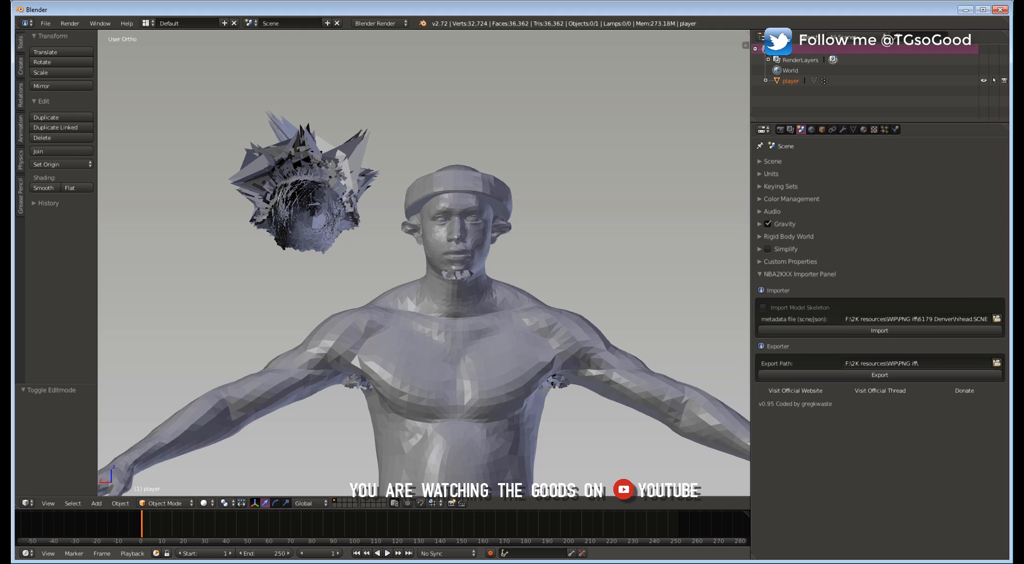
- Switch to the file windows and open F:\2K resources\WIP\PNG iff in a new Explorer window
key(alt+Tab)
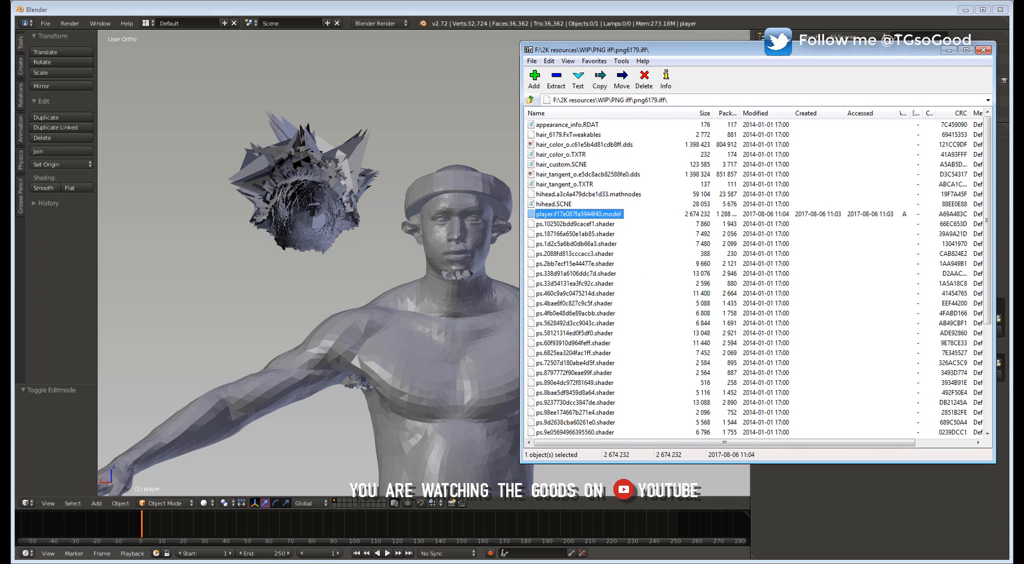
key(alt+Tab)
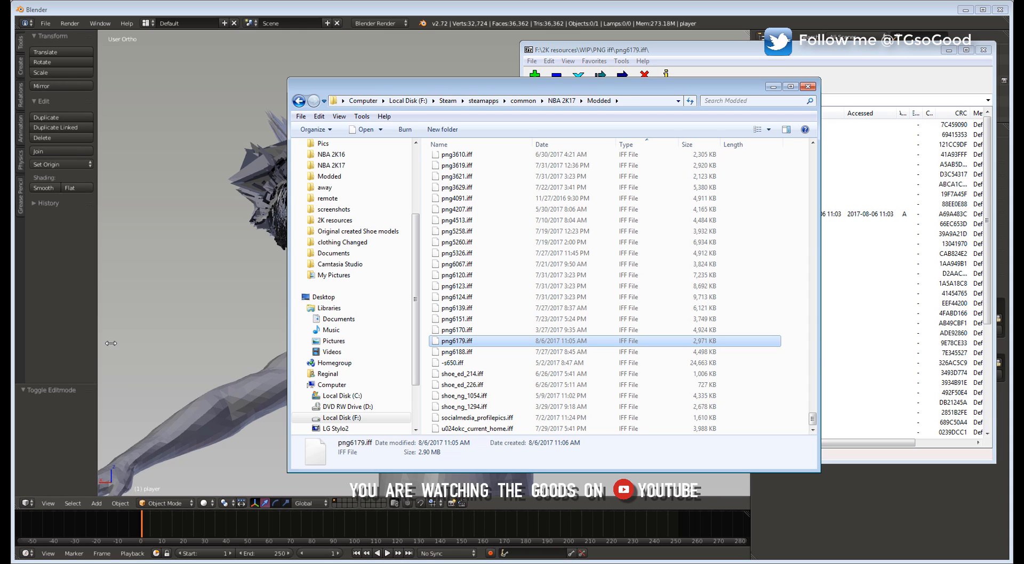
middle_click(392, 384)
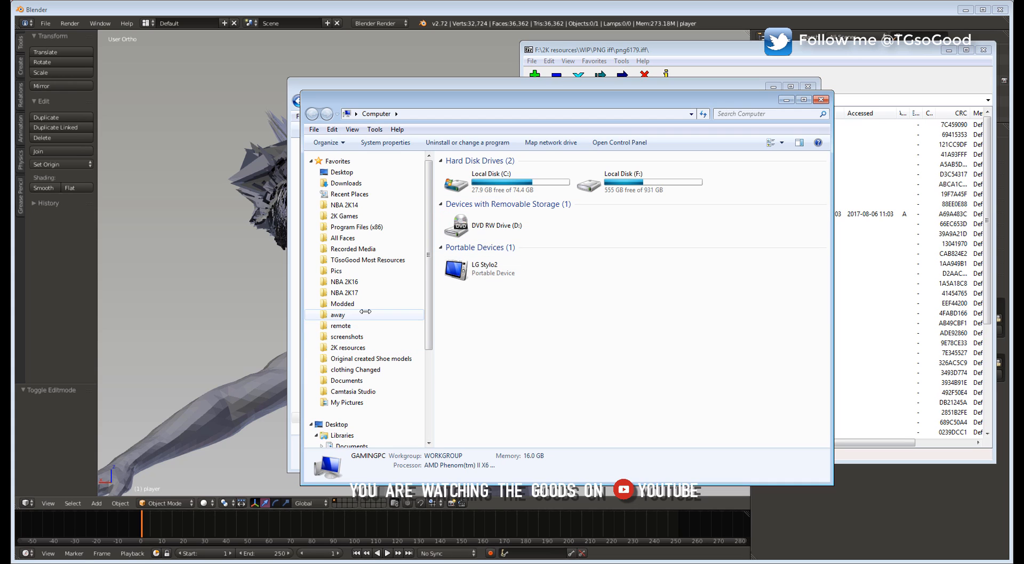
click(864, 72)
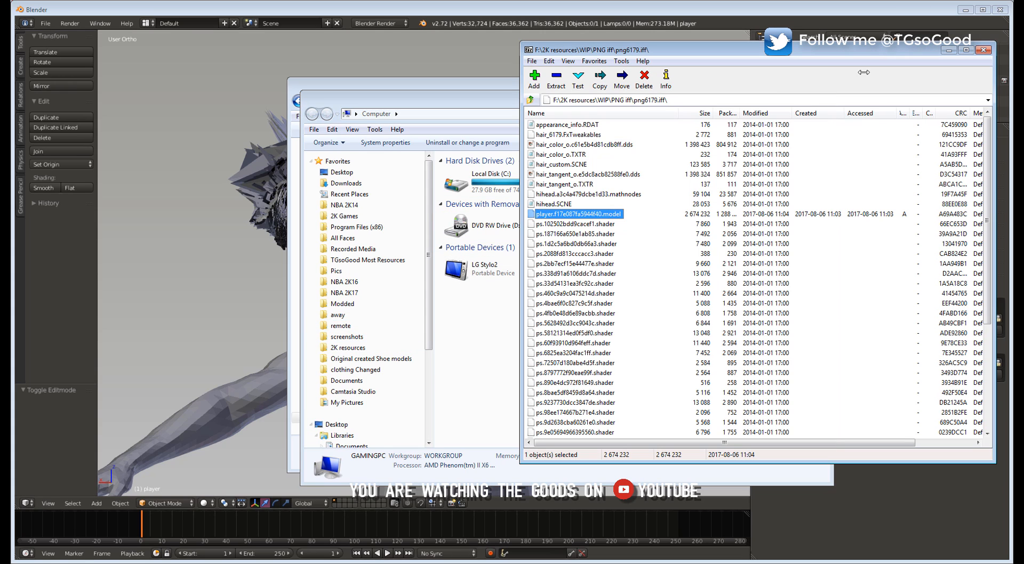
click(458, 112)
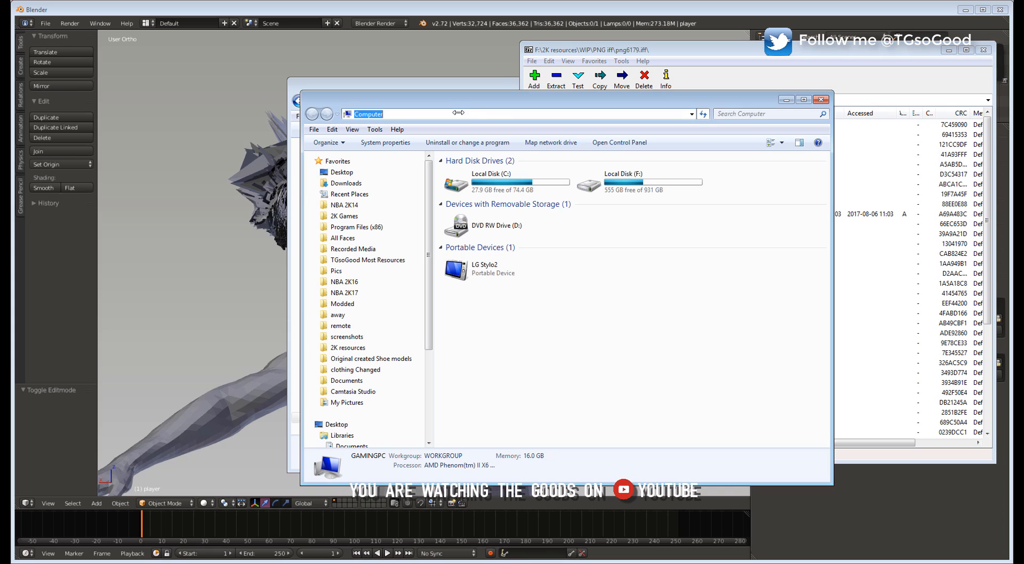
click(346, 349)
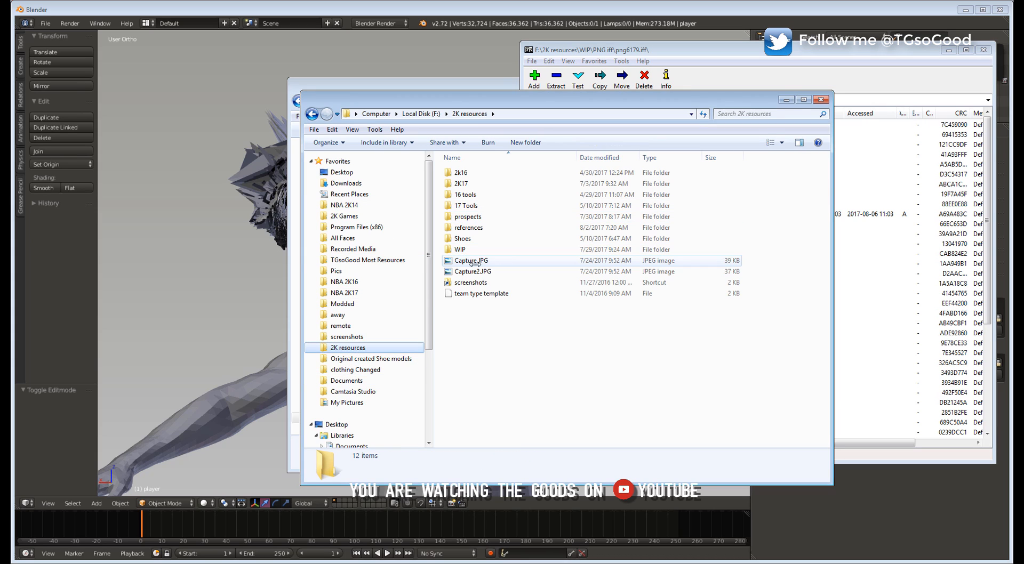
double_click(465, 249)
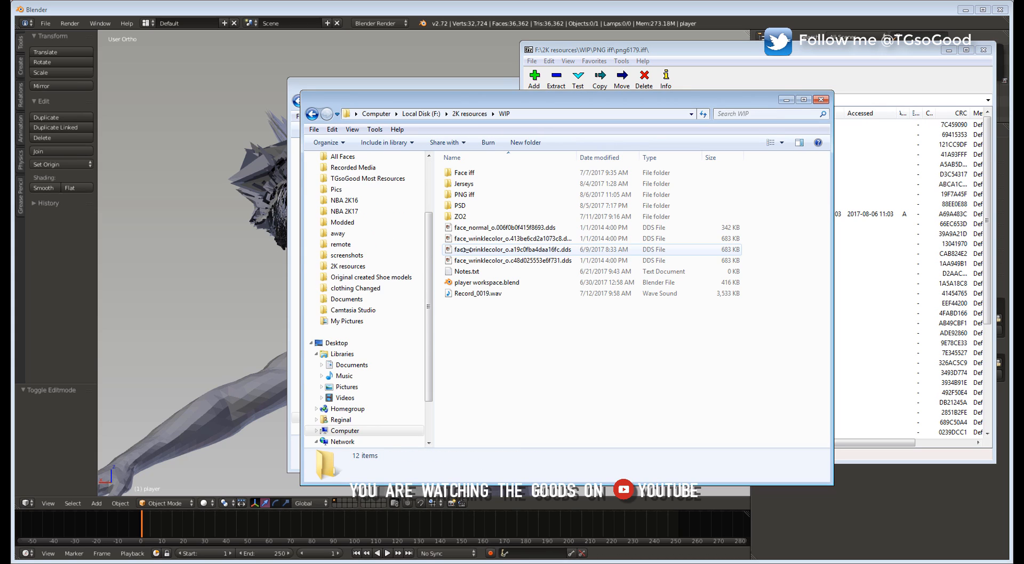
double_click(464, 194)
click(470, 293)
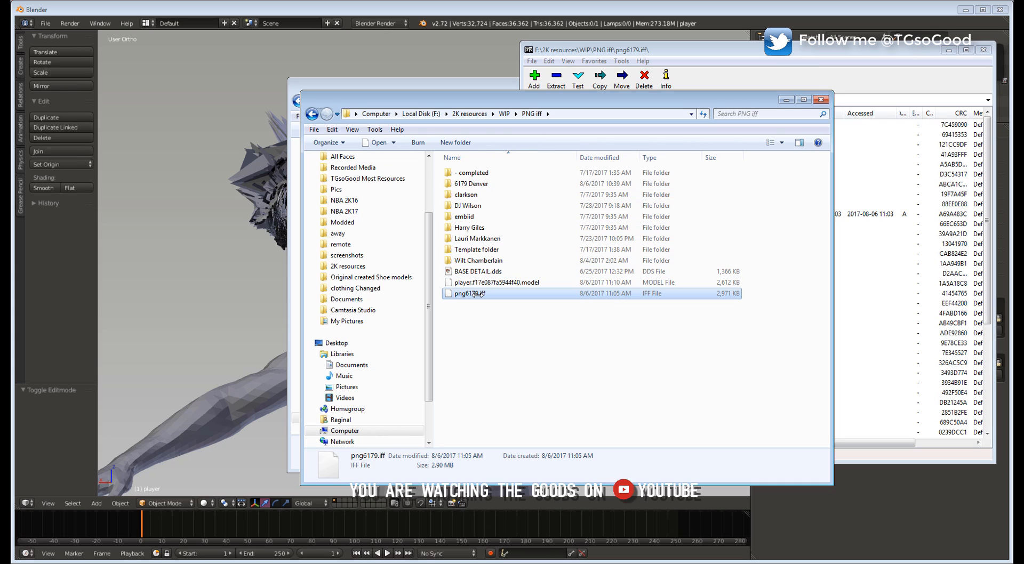
- Replace player.f17e087fa5944f40.model inside the png6179.iff archive with the newly exported model file
click(493, 282)
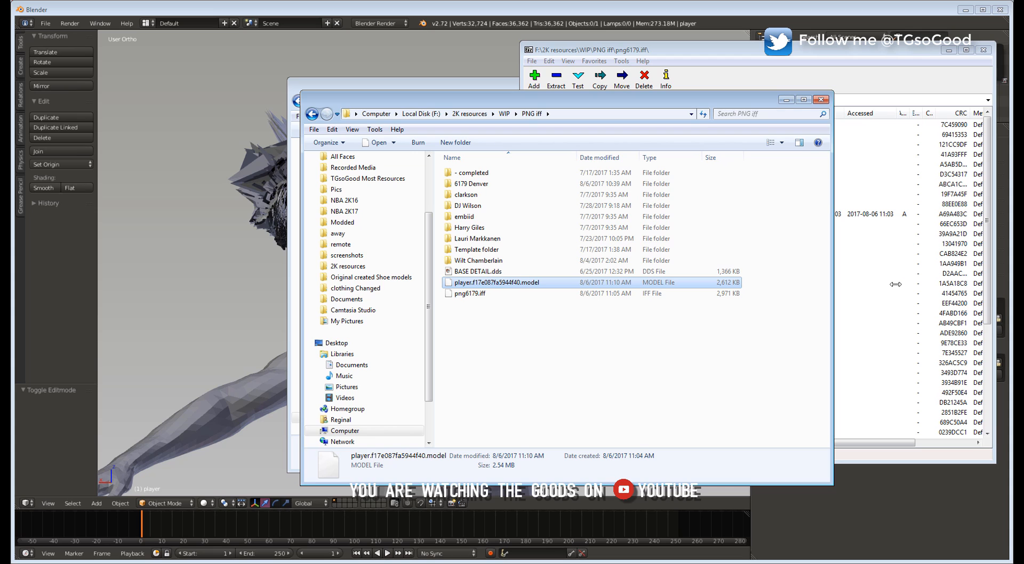
drag(895, 284, 895, 284)
click(466, 323)
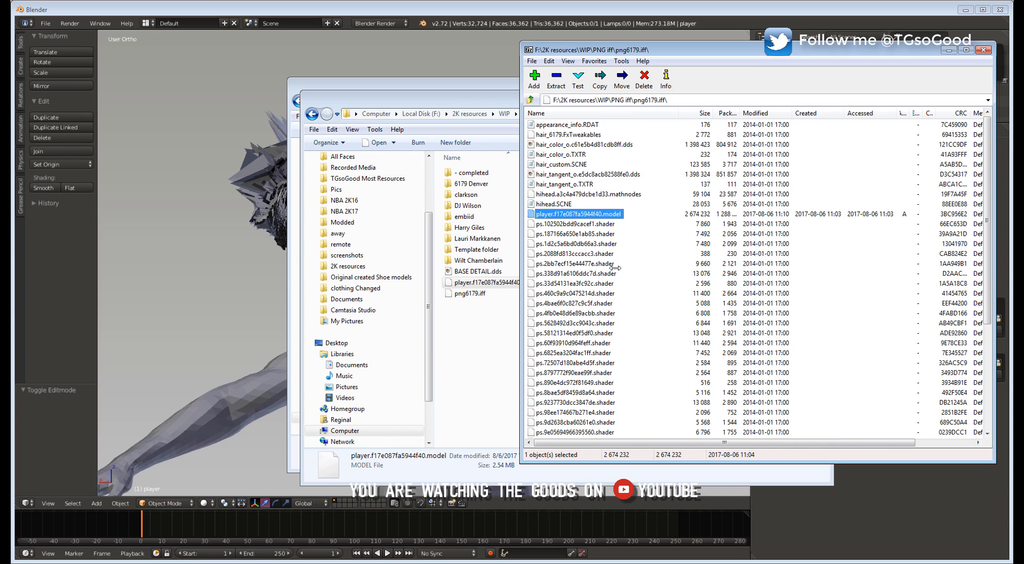
- Select the updated png6179.iff and arrange the PNG iff and Modded folder windows so both file lists are accessible
click(472, 293)
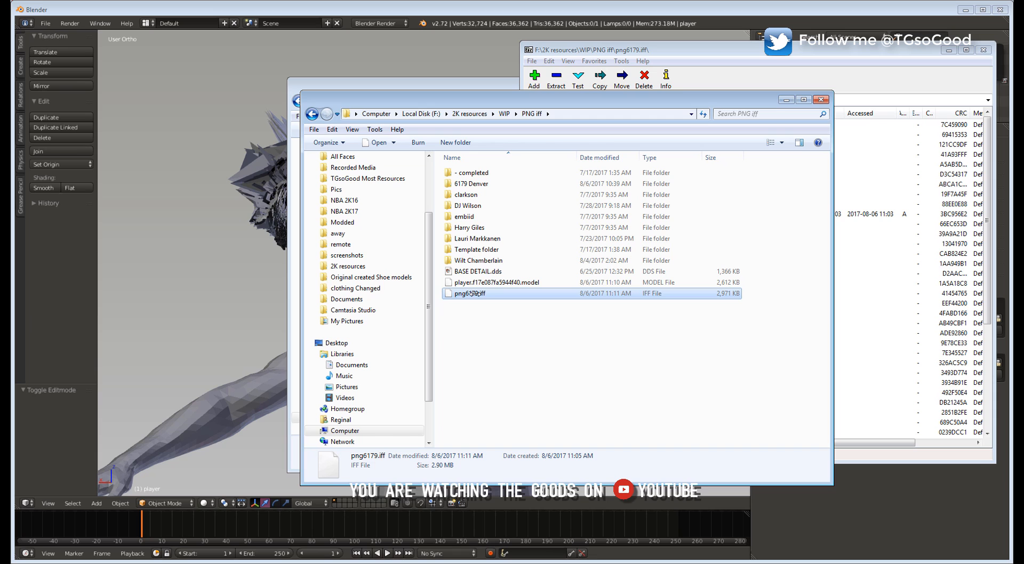
click(485, 294)
click(723, 297)
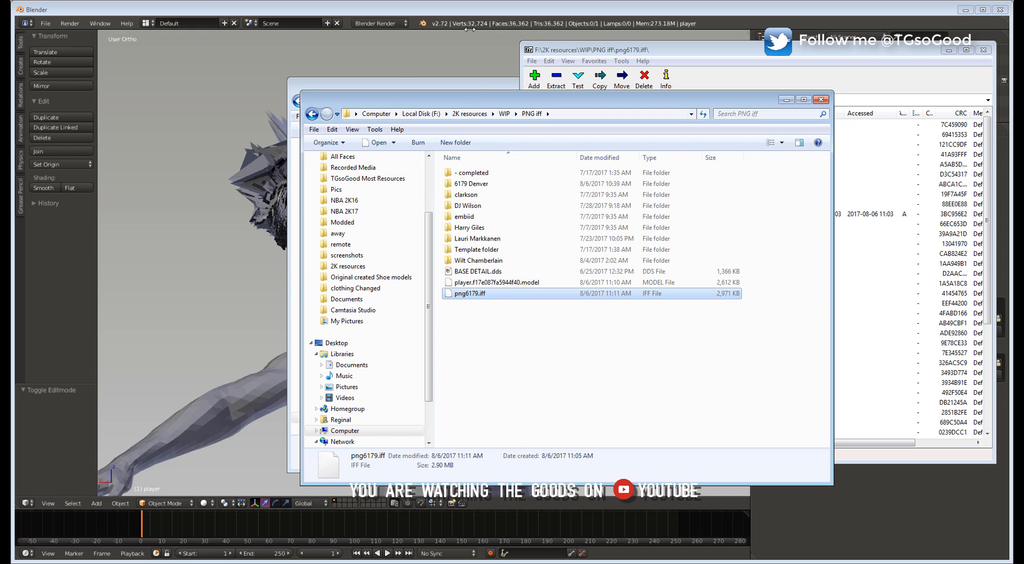
drag(476, 94, 478, 135)
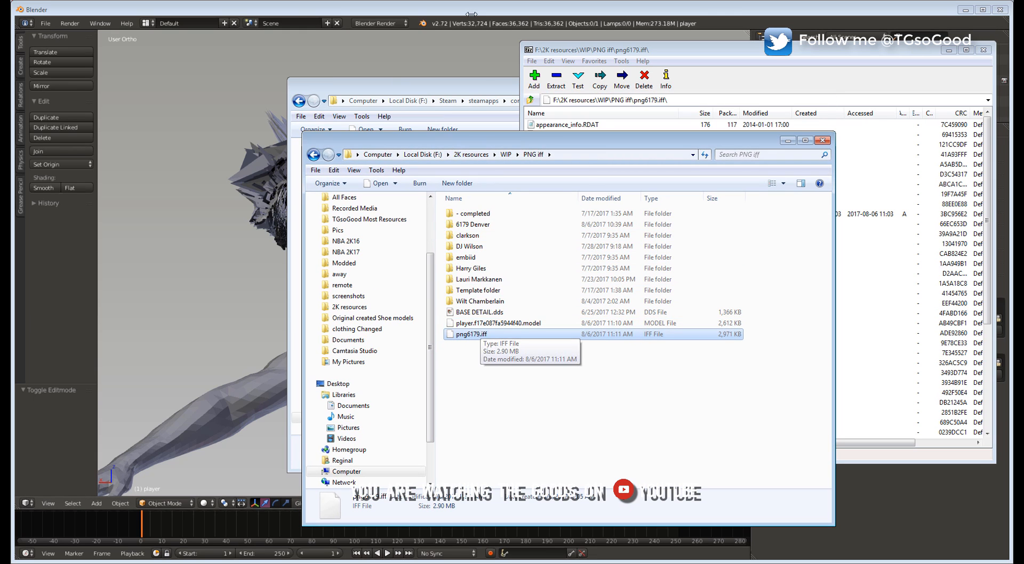
drag(462, 91, 240, 40)
- Try to move the updated png6179.iff into the NBA 2K17 Modded folder
click(707, 334)
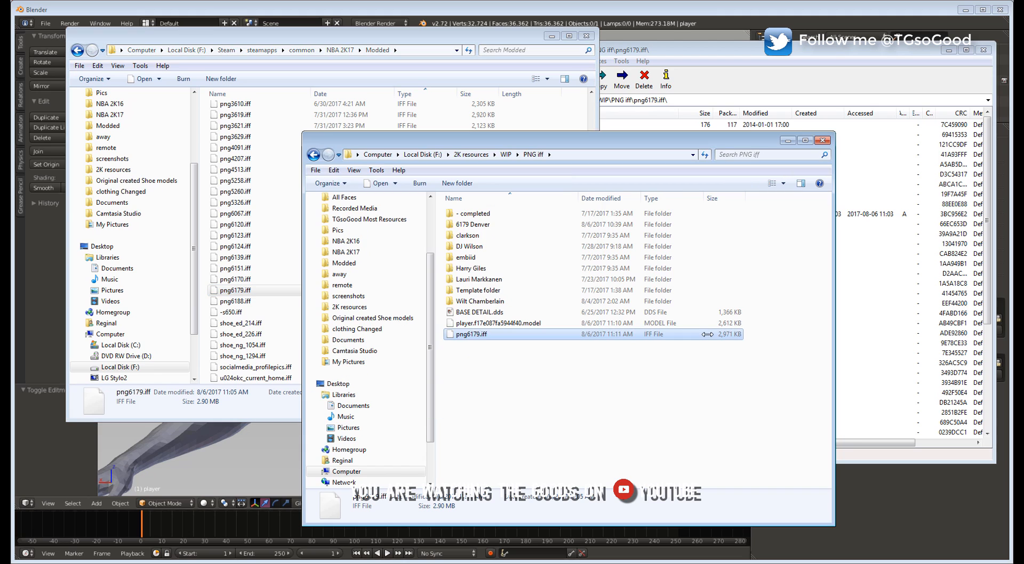
drag(707, 335, 283, 258)
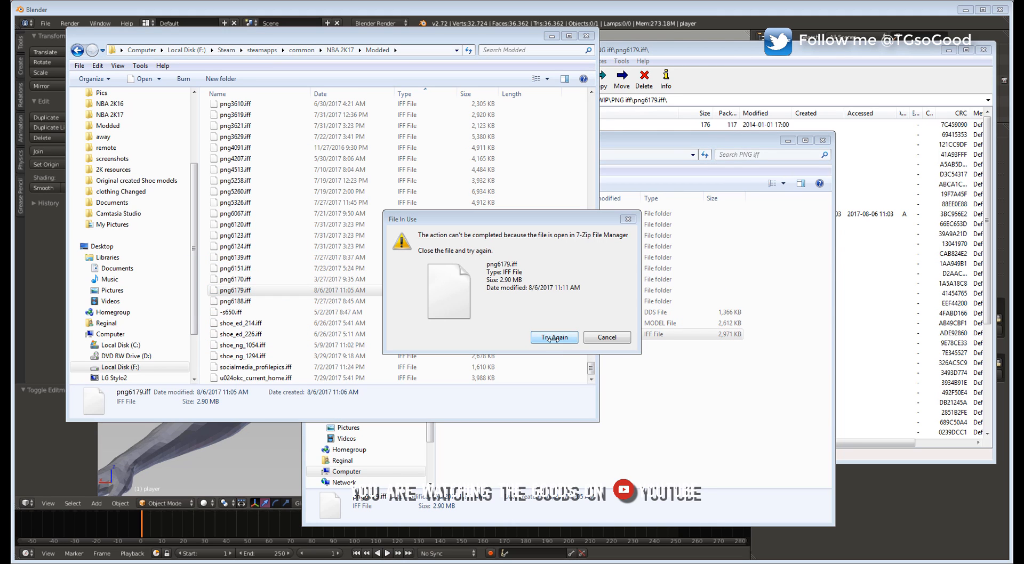
click(554, 338)
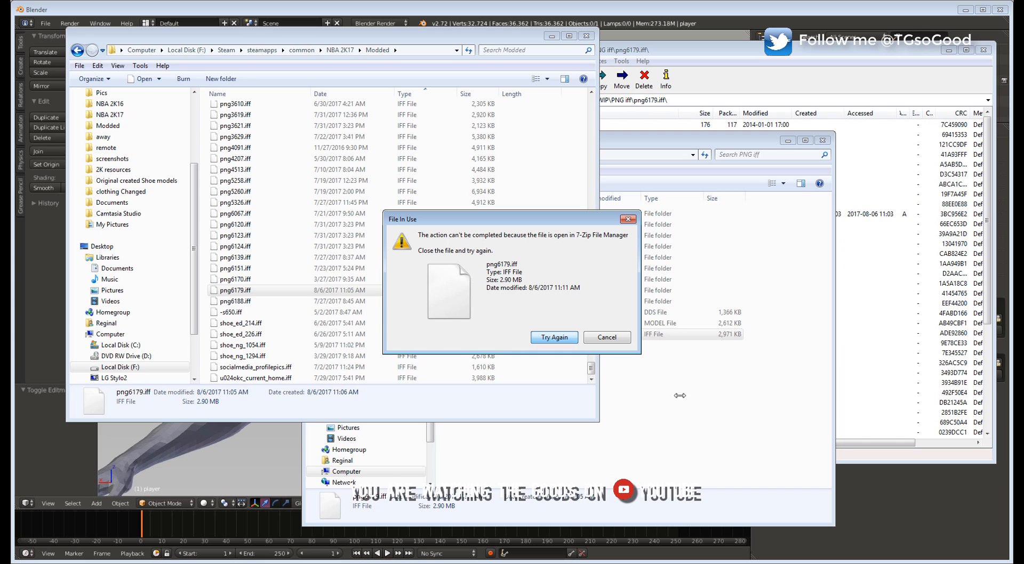
click(608, 338)
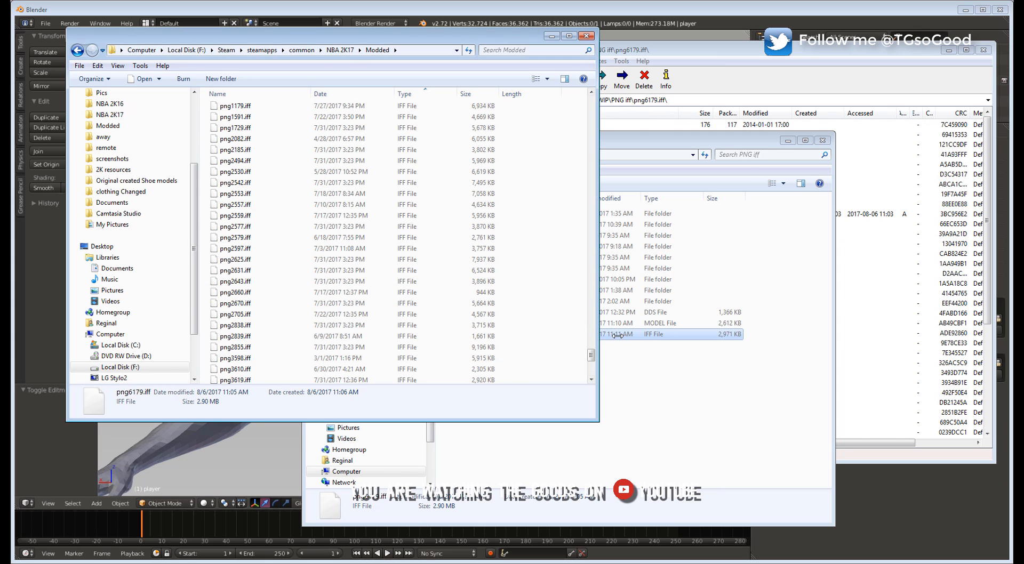
- Copy the updated png6179.iff from the PNG iff folder into the NBA 2K17 Modded folder, replacing the existing file
click(623, 348)
right_click(619, 340)
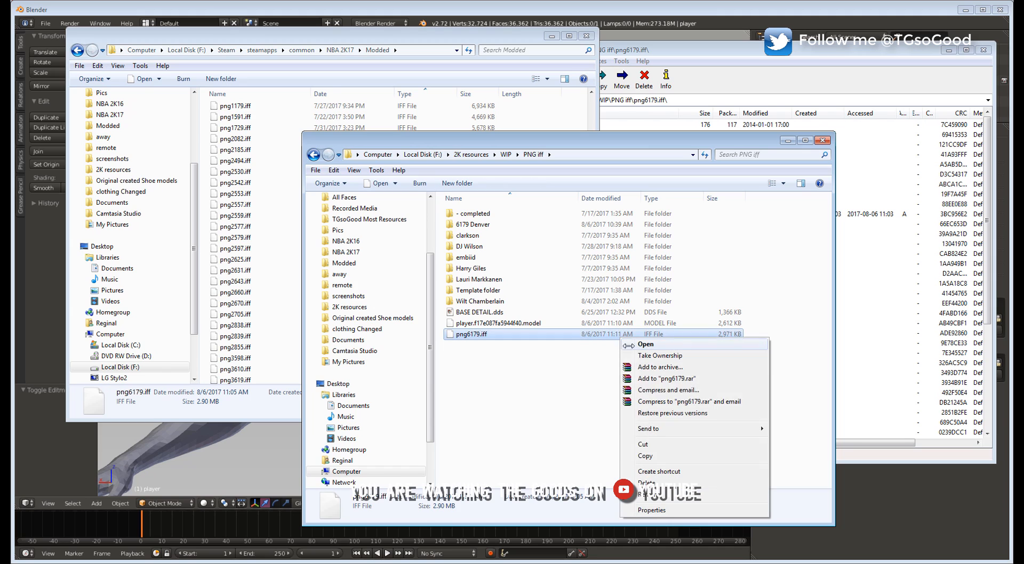
click(637, 455)
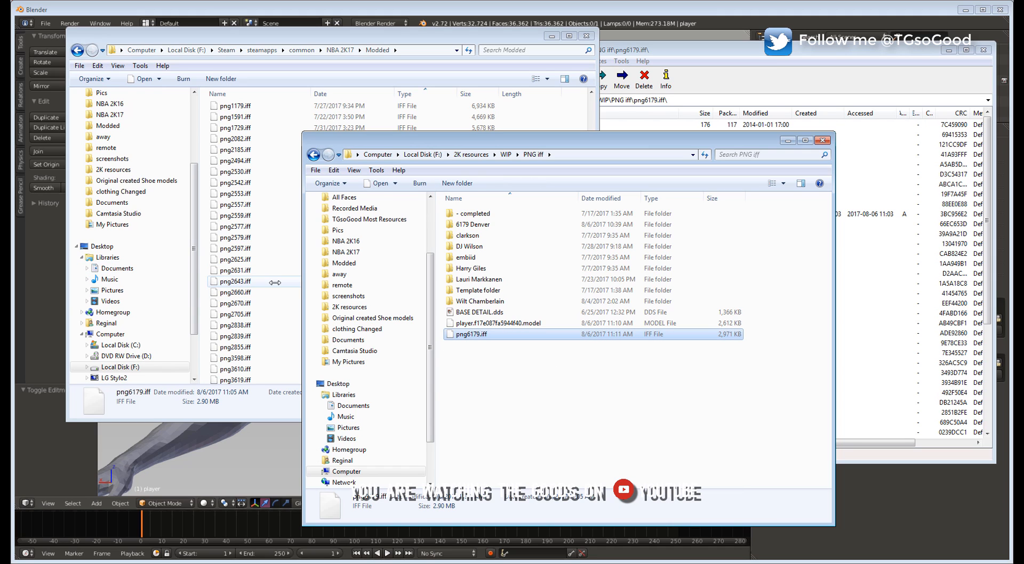
click(256, 281)
right_click(531, 255)
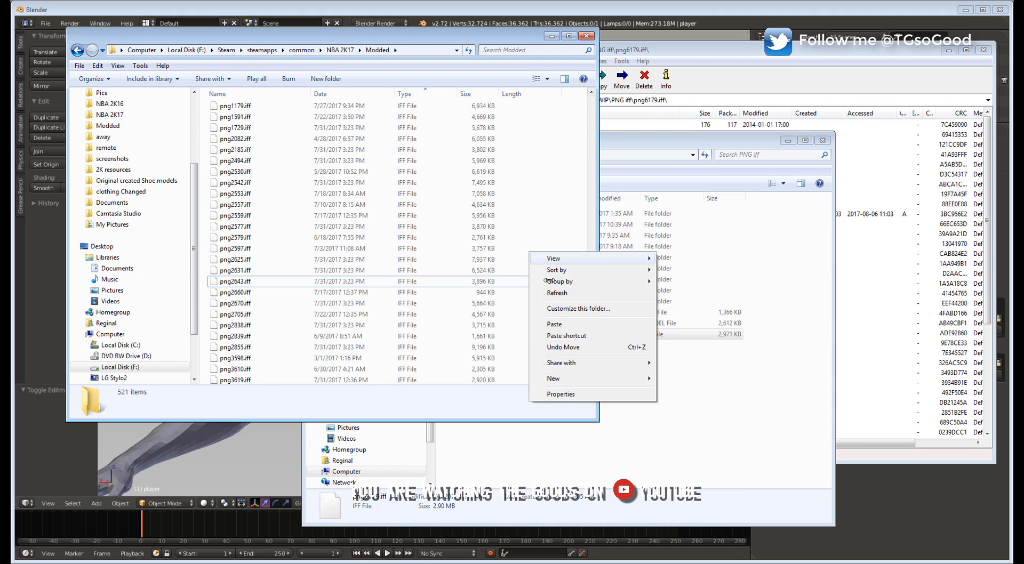
click(560, 324)
click(517, 240)
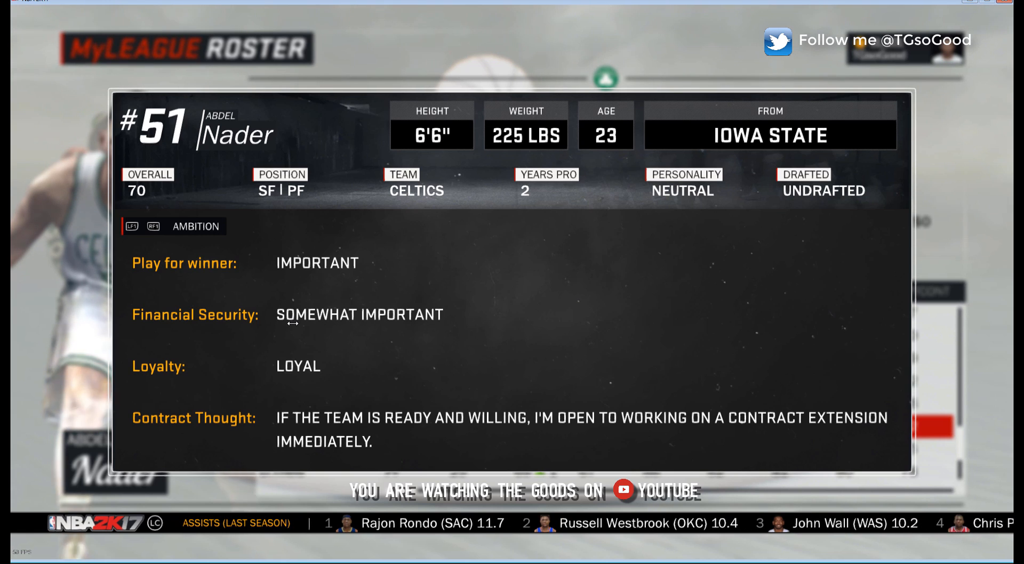
- Switch to NBA 2K17, close the player card and open Abdel Nader in Edit Player from the Celtics roster
key(Escape)
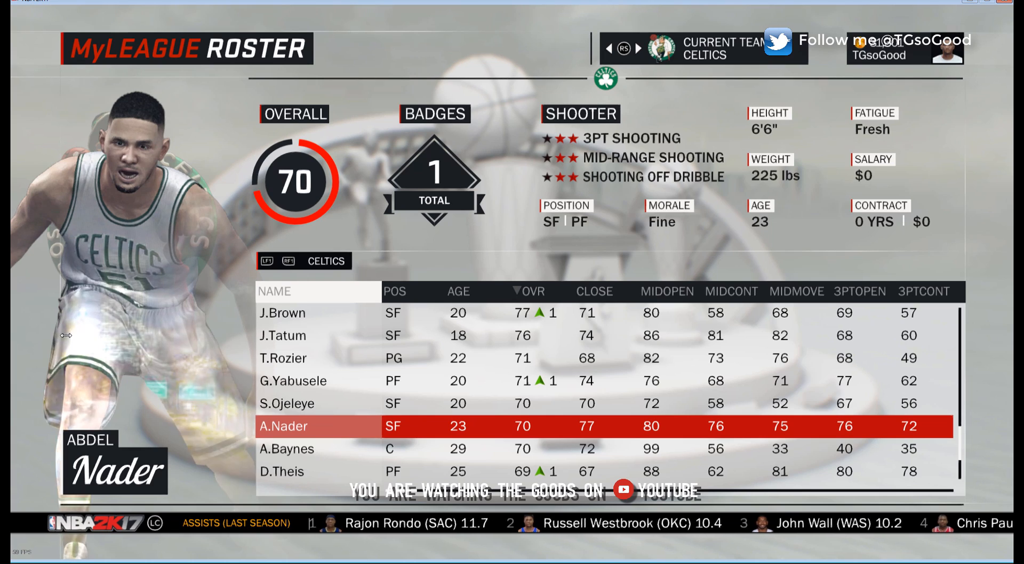
key(Return)
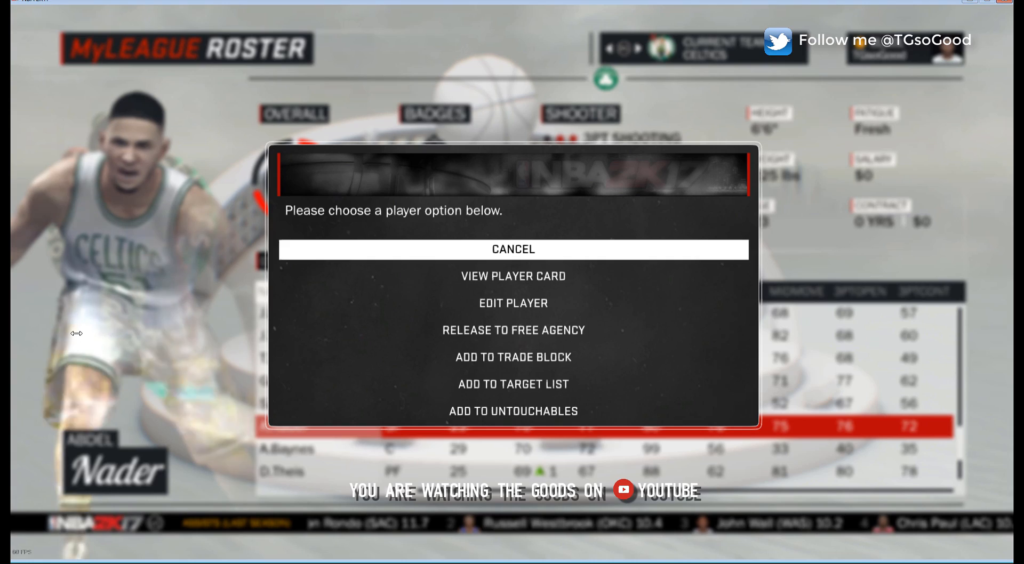
key(Down)
key(Down)
key(Return)
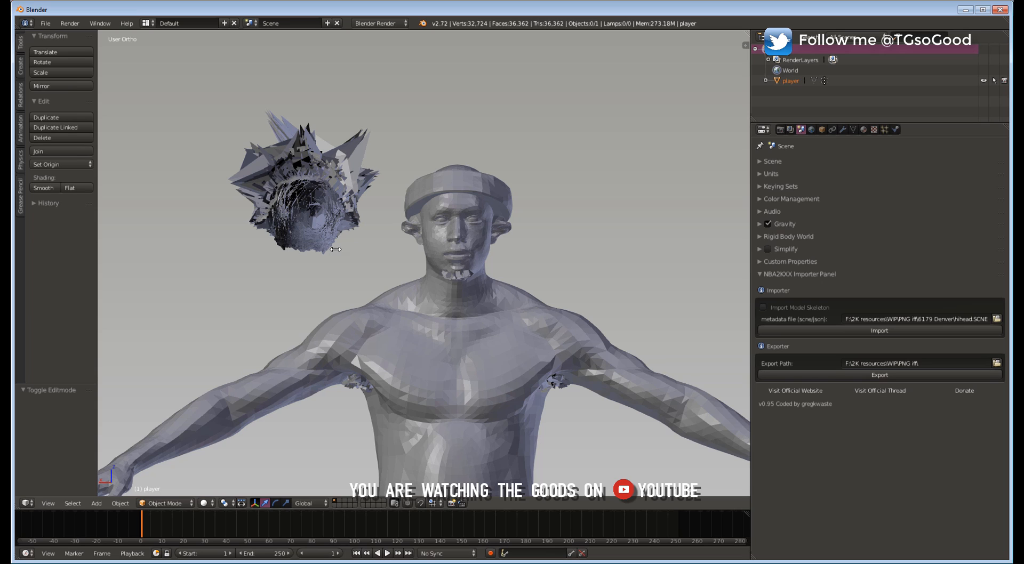
- Switch to Blender, move the selected hair mesh about -15.2 along X onto the head in Edit Mode, and export the model from Object Mode
click(169, 503)
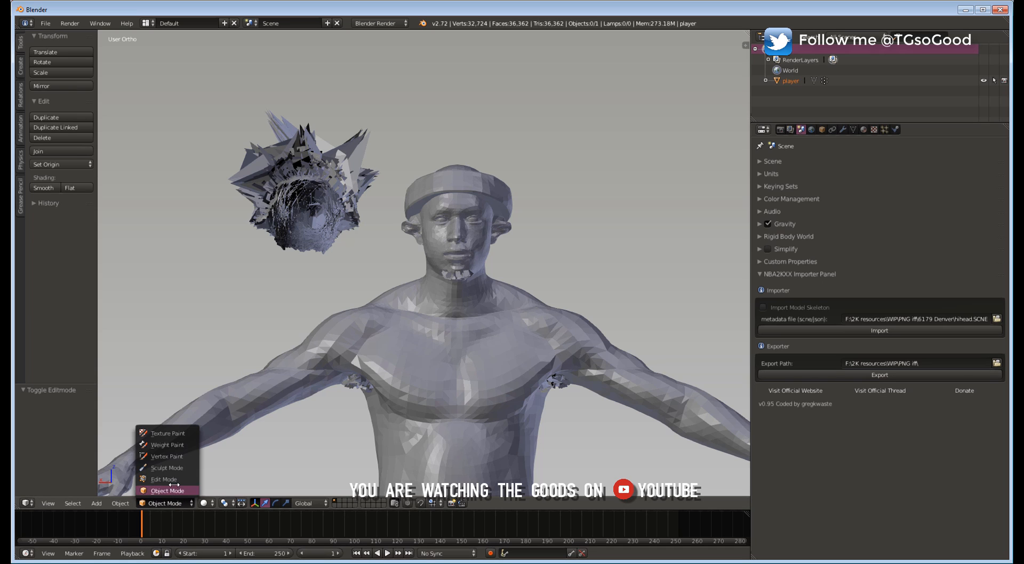
click(171, 479)
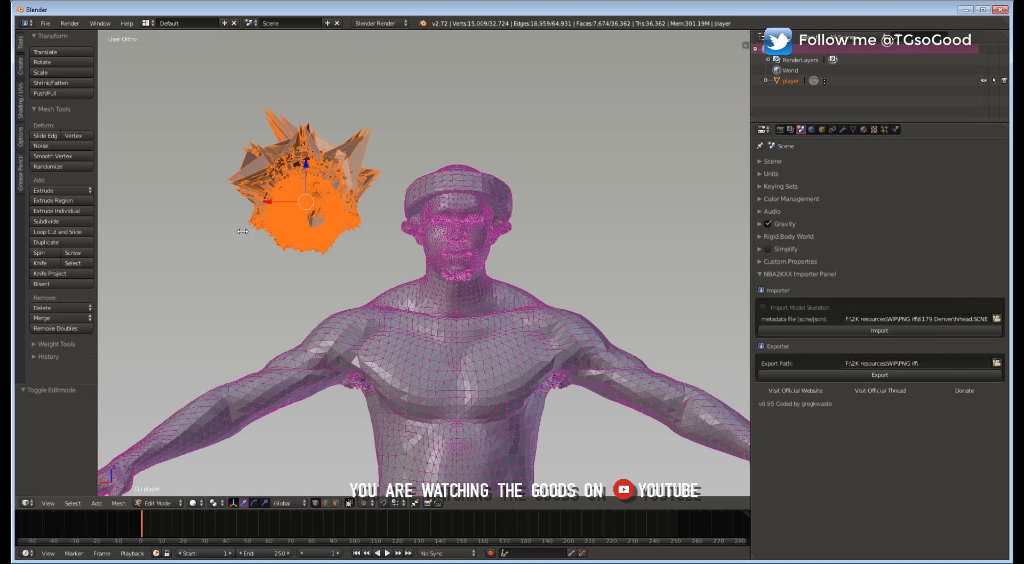
drag(266, 201, 421, 204)
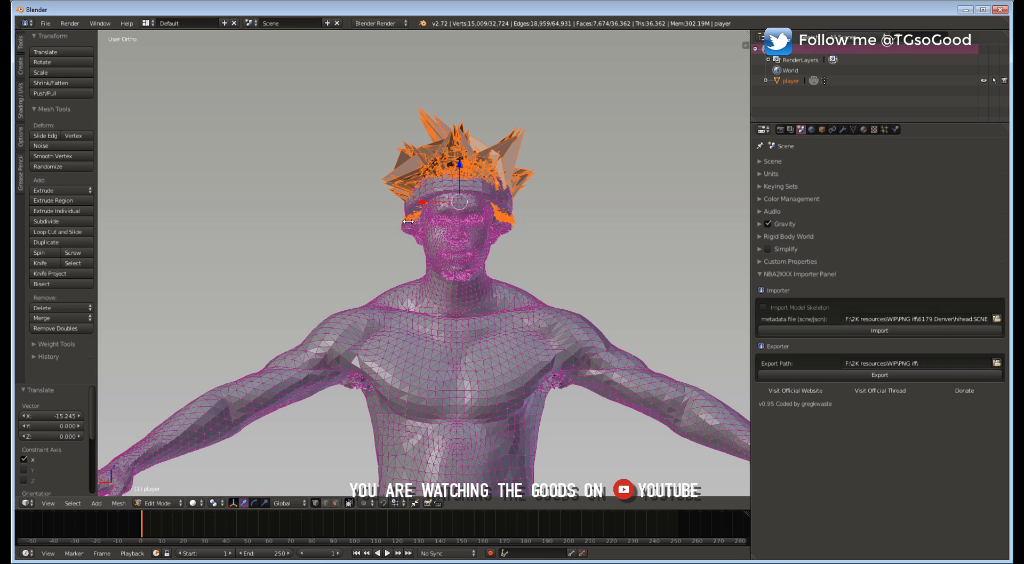
click(155, 503)
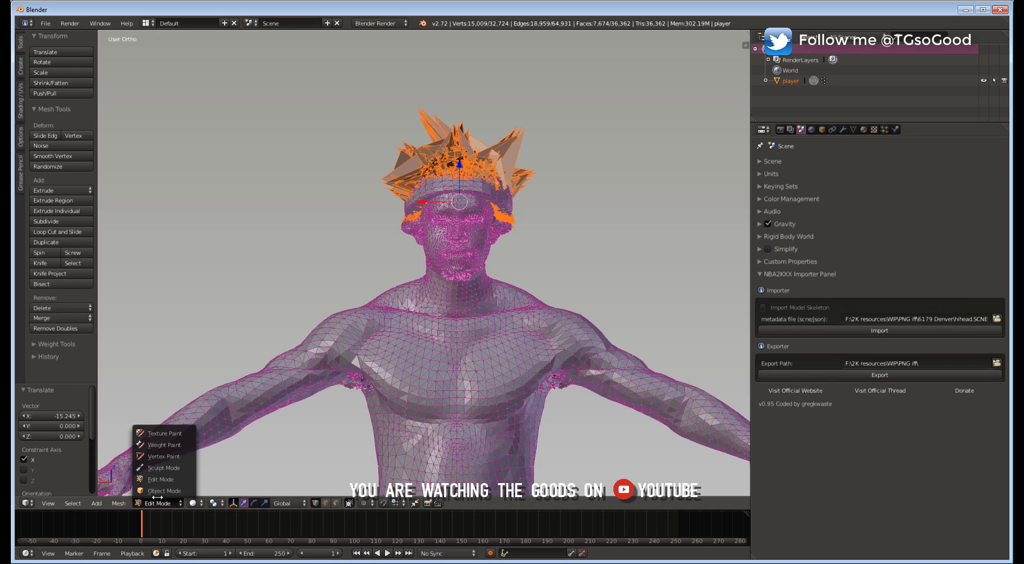
click(157, 491)
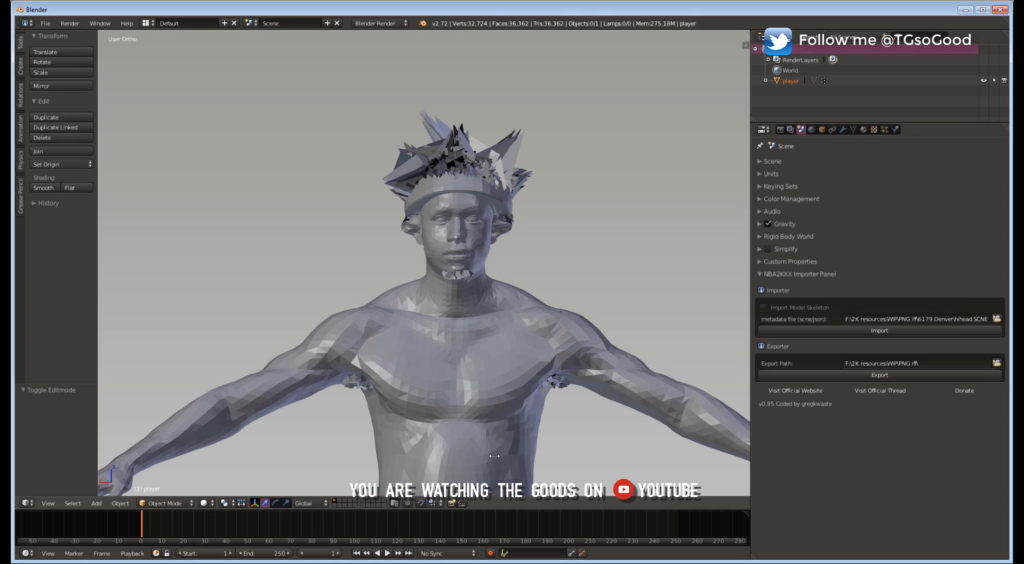
click(885, 376)
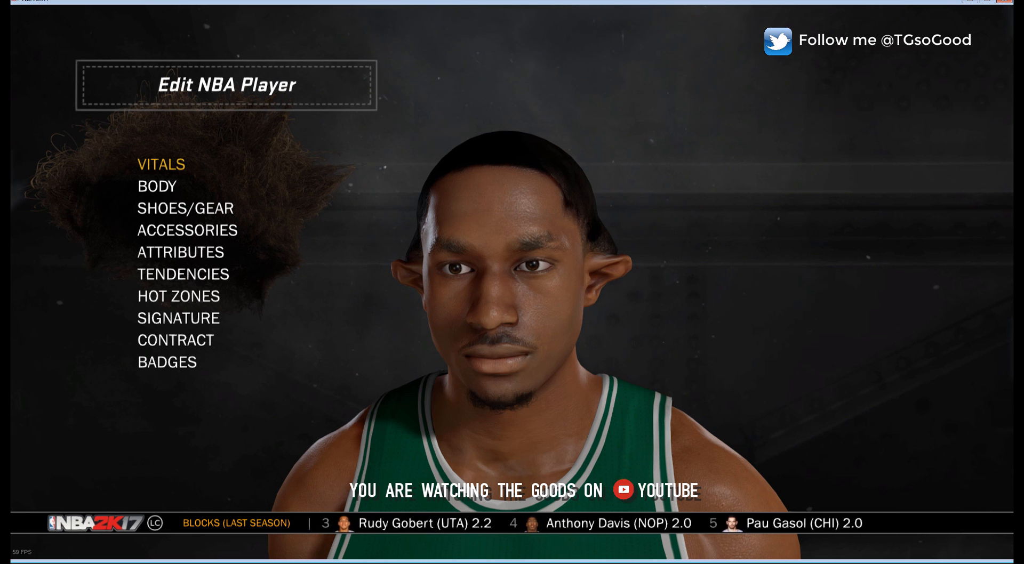
- Switch to NBA 2K17 and leave the player editor, aborting the changes
key(Escape)
key(Down)
key(Return)
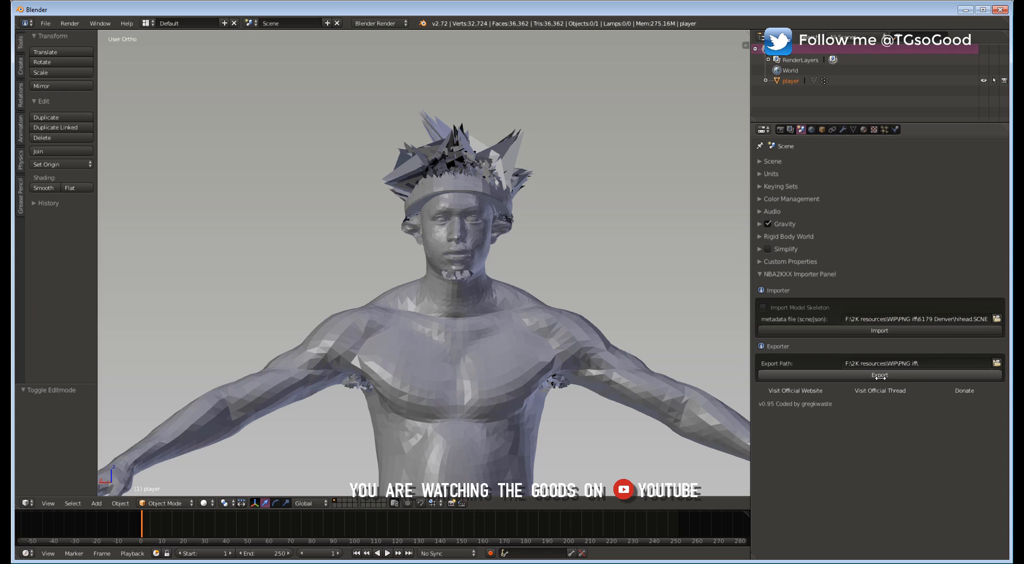
- Export the model from Blender again and replace player.f17e087fa5944f40.model inside the png6179.iff archive with it
click(879, 376)
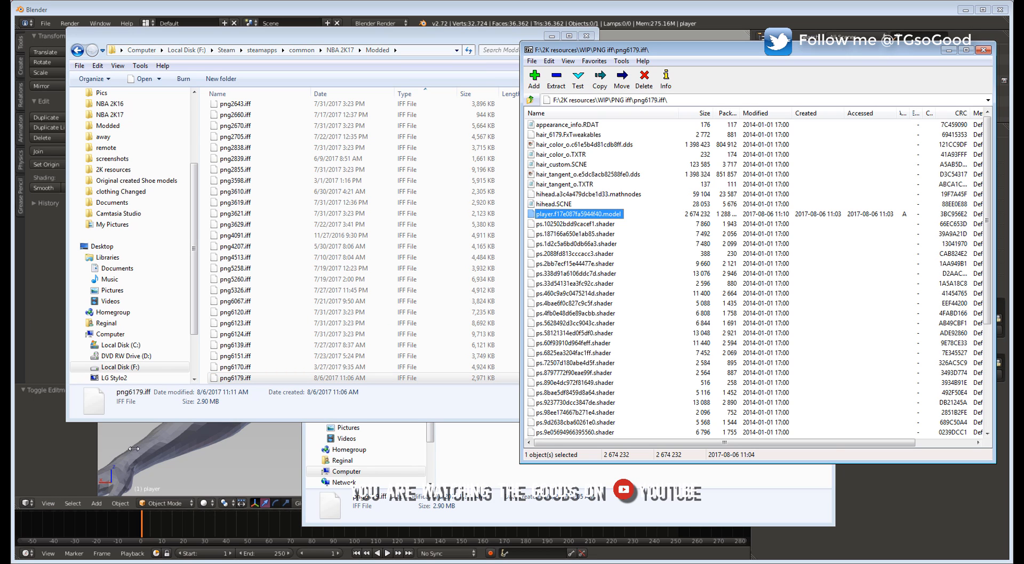
click(487, 472)
click(557, 325)
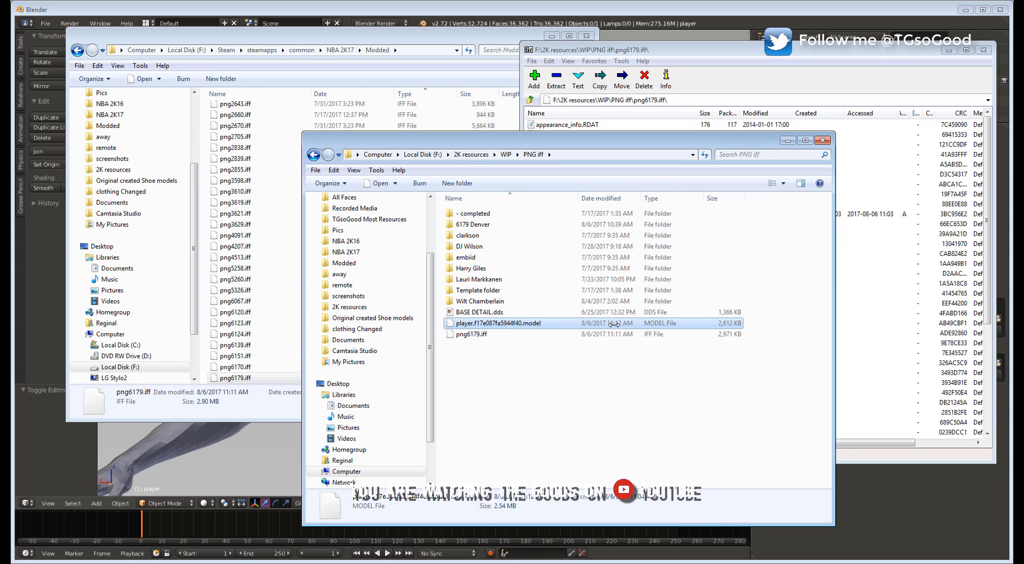
drag(614, 324, 891, 267)
drag(861, 61, 861, 61)
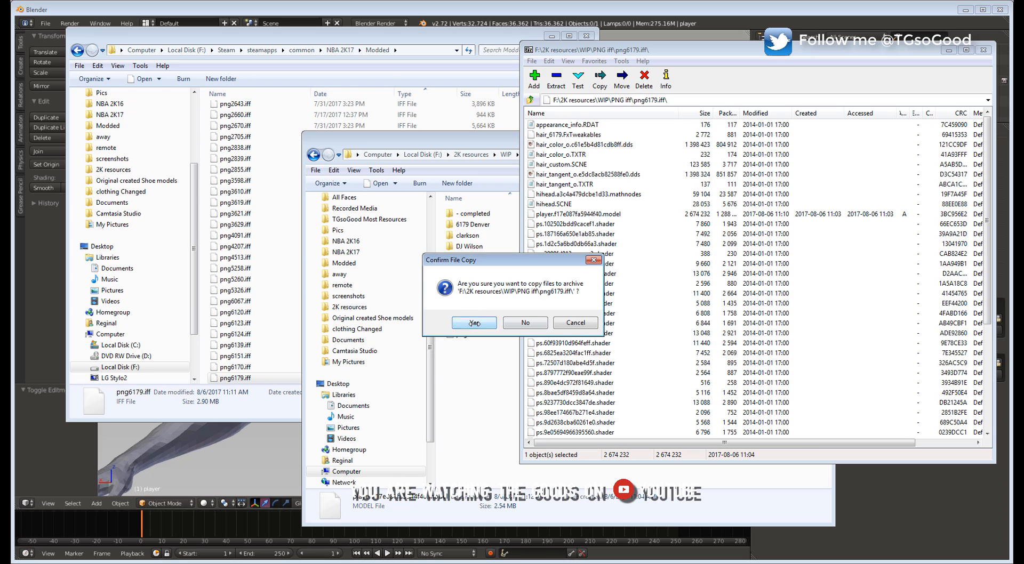
click(474, 323)
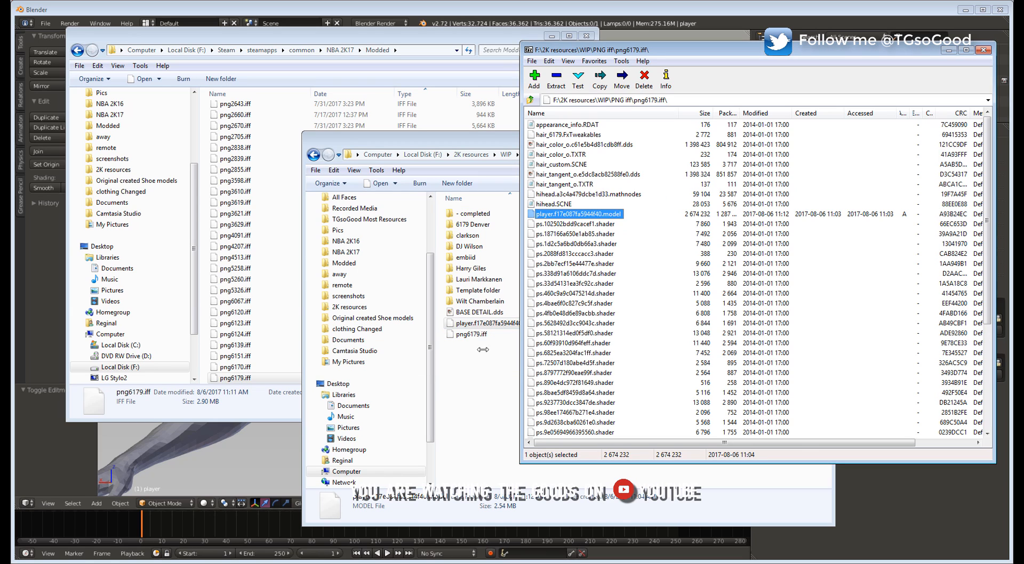
- Select png6179.iff in the PNG iff Explorer window and leave the open archive by going up to its parent folder in 7-Zip
click(493, 474)
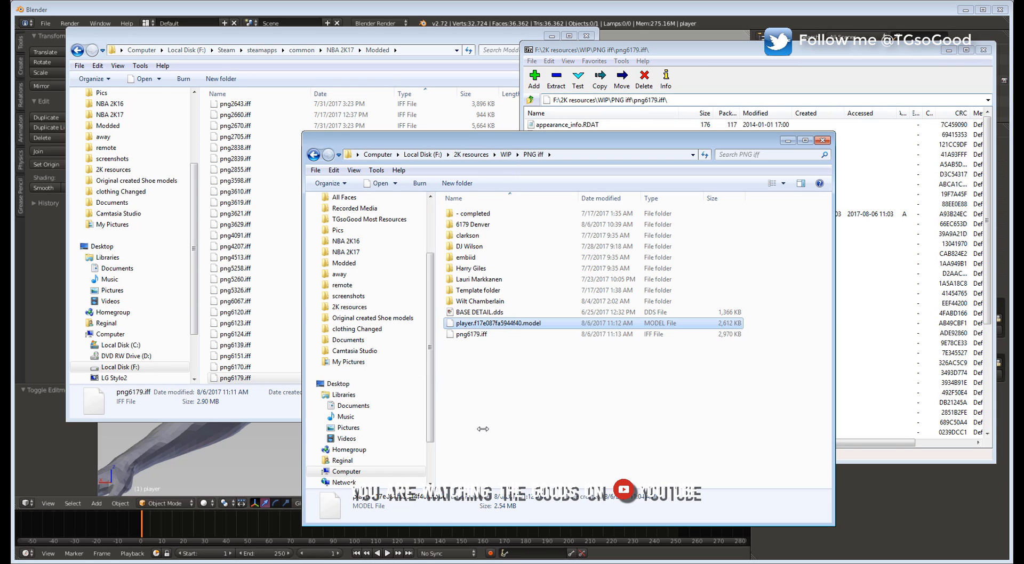
click(475, 334)
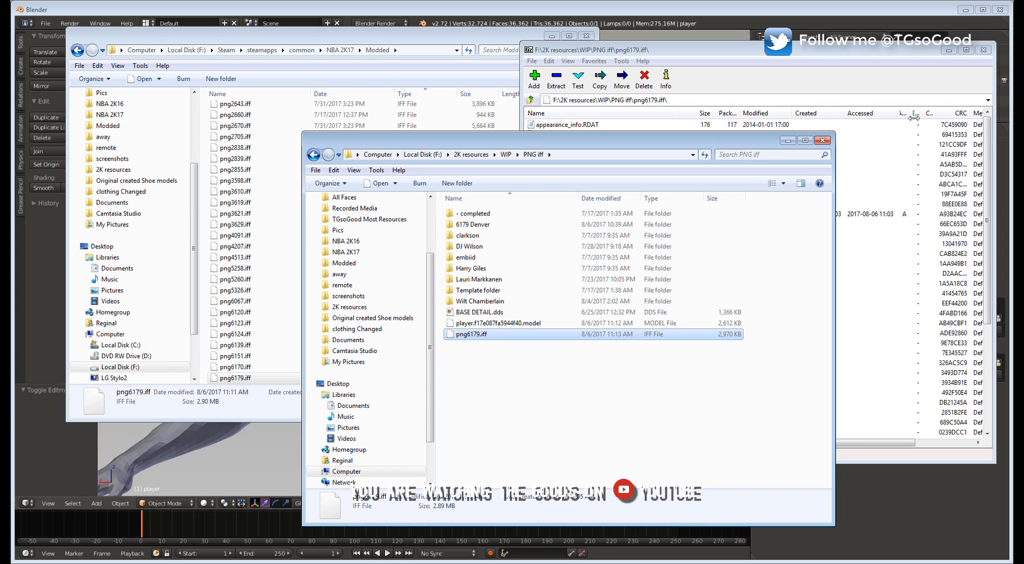
click(824, 74)
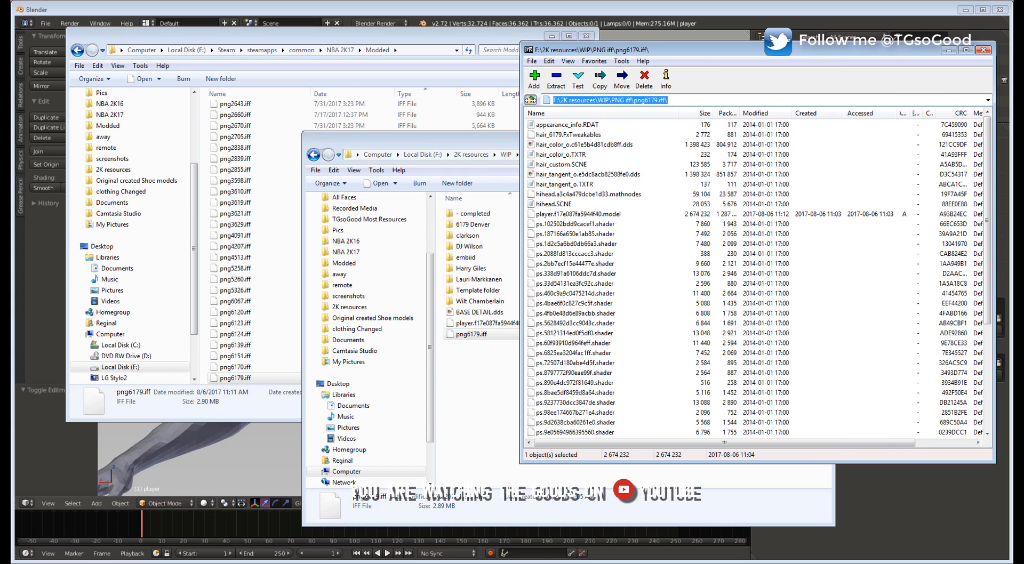
click(532, 99)
- Copy the rebuilt png6179.iff into the NBA 2K17 Modded folder and overwrite the older version there
click(463, 475)
right_click(474, 335)
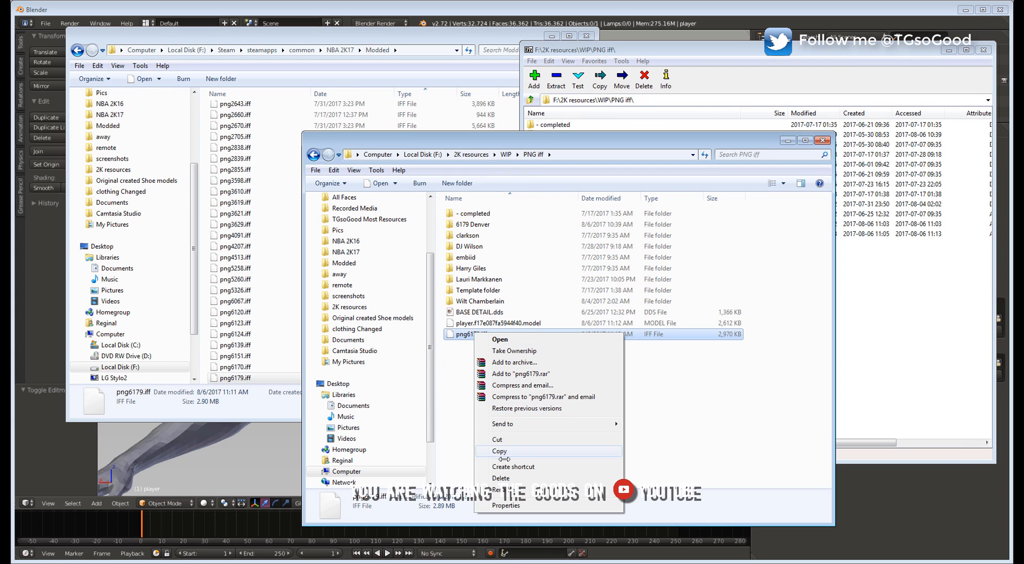
click(498, 450)
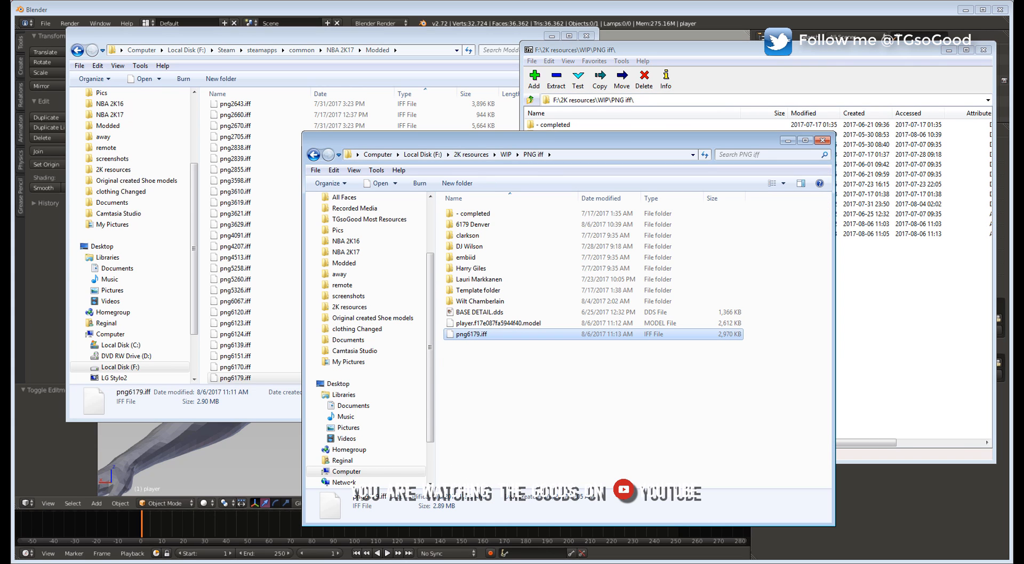
click(439, 38)
right_click(448, 273)
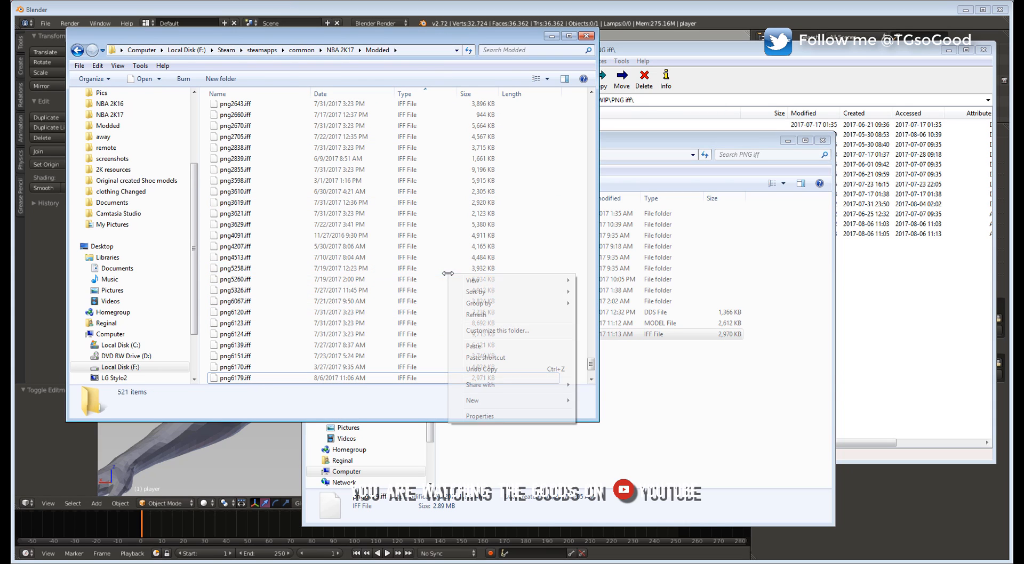
click(482, 346)
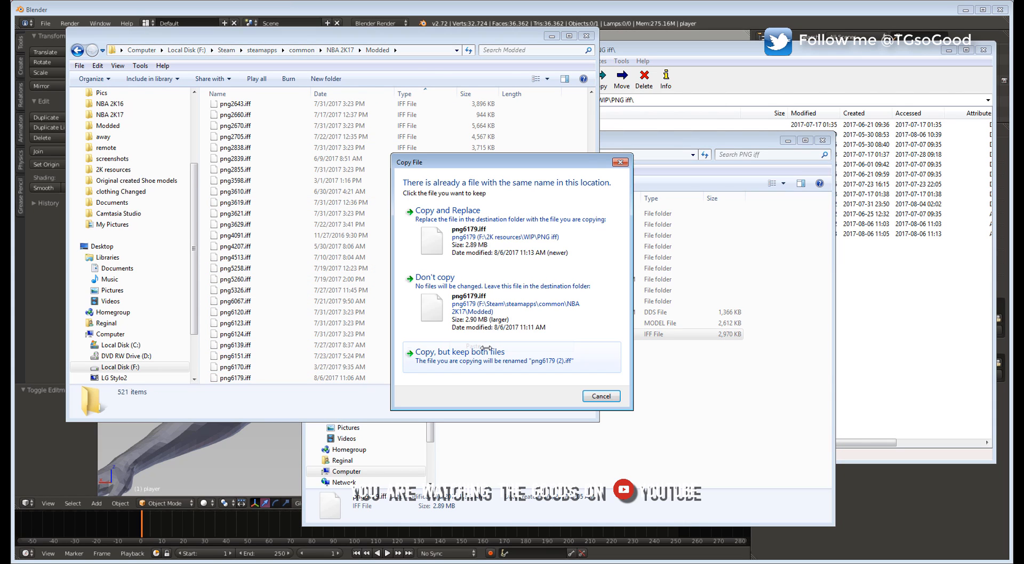
click(491, 229)
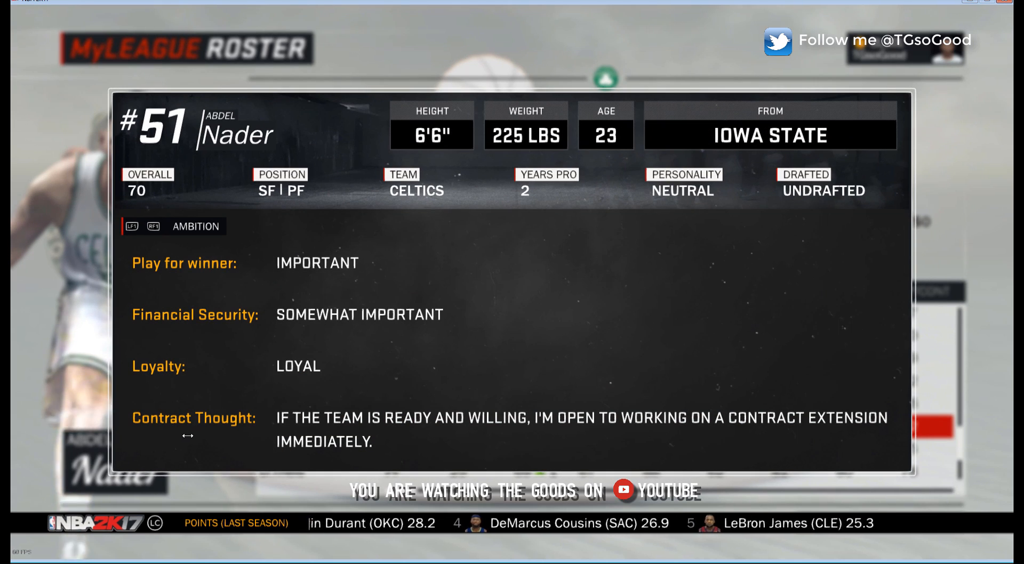
- Switch to NBA 2K17, open Abdel Nader in Edit Player and view his full figure in the Body settings
key(Escape)
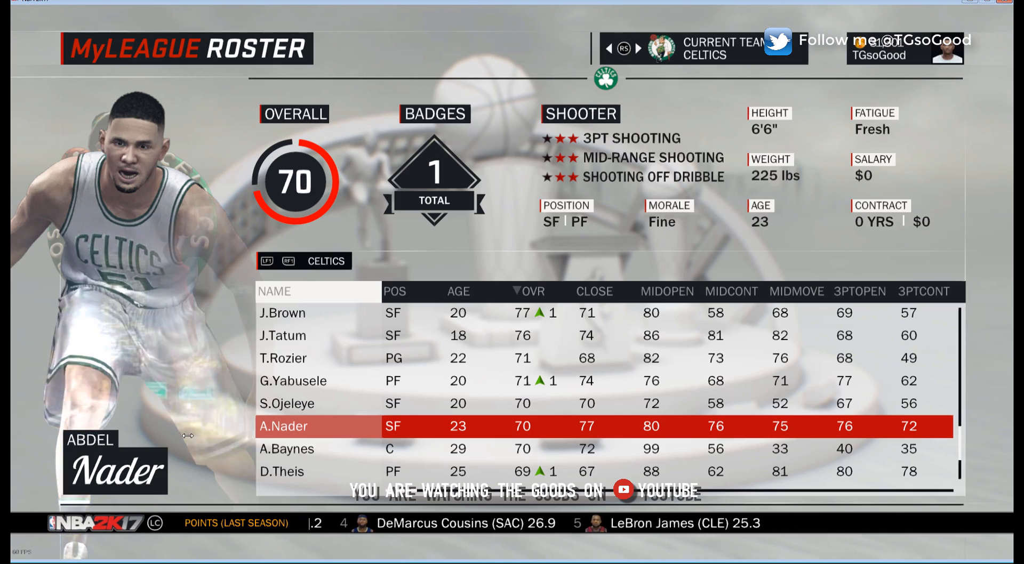
key(Return)
key(Down)
key(Down)
key(Return)
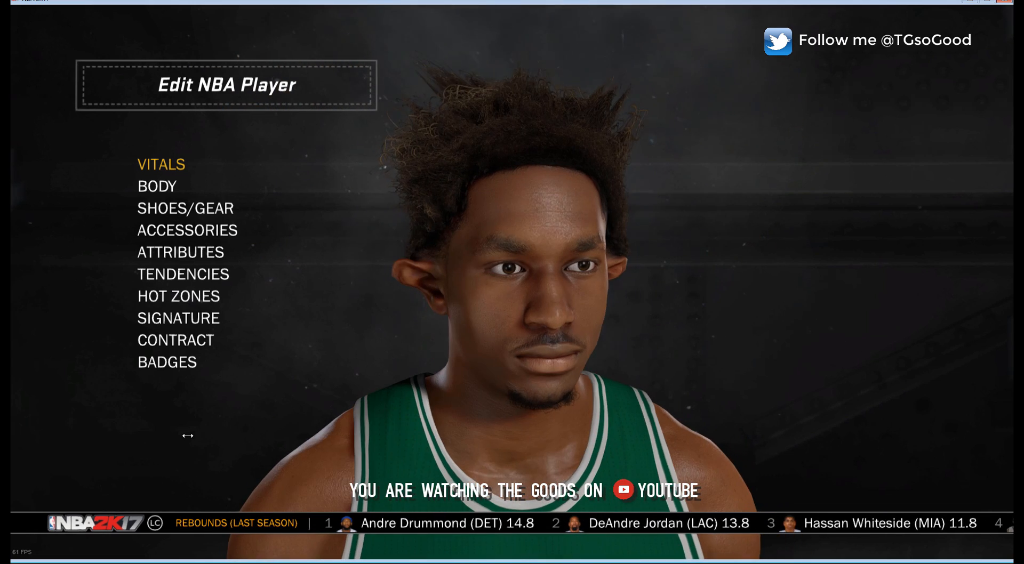
key(Down)
key(Return)
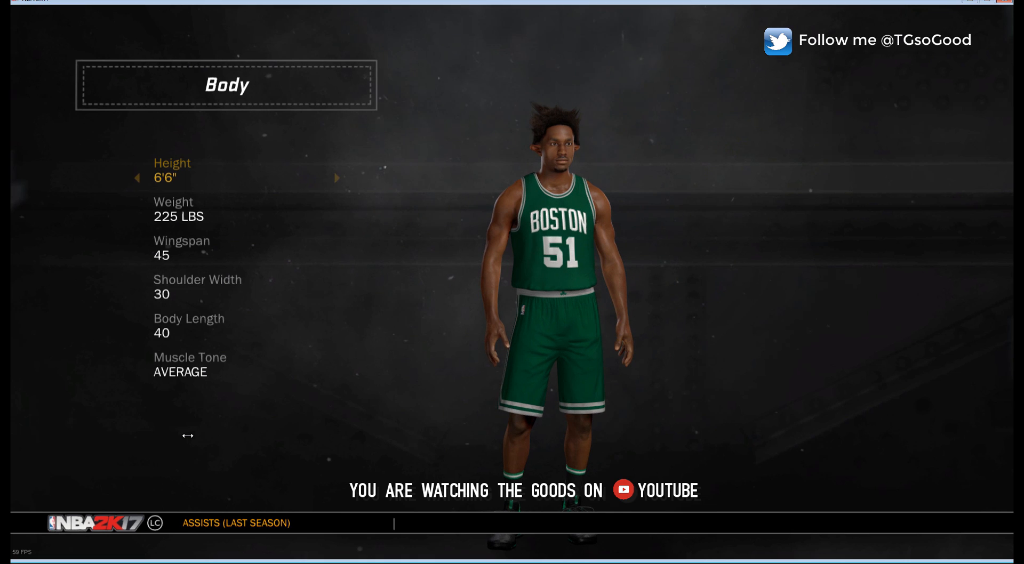
- Leave the Body settings and return to the MyLEAGUE roster, aborting the changes
key(Escape)
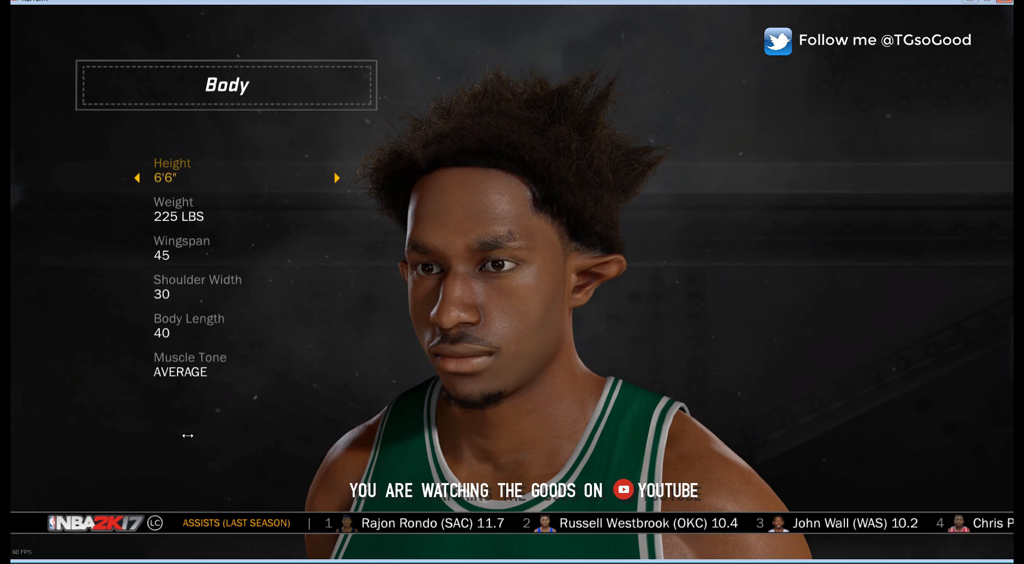
key(Escape)
key(Down)
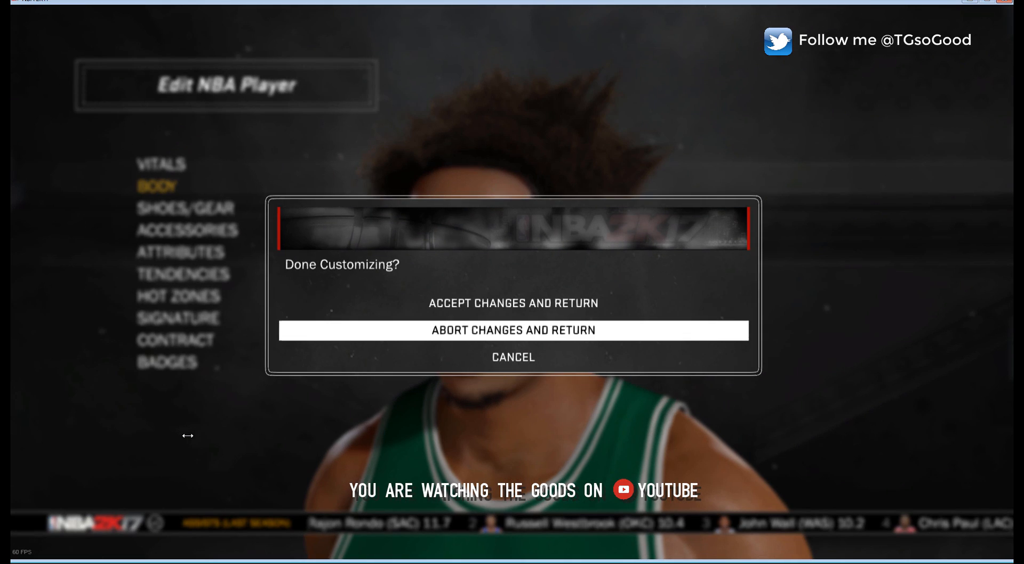
key(Return)
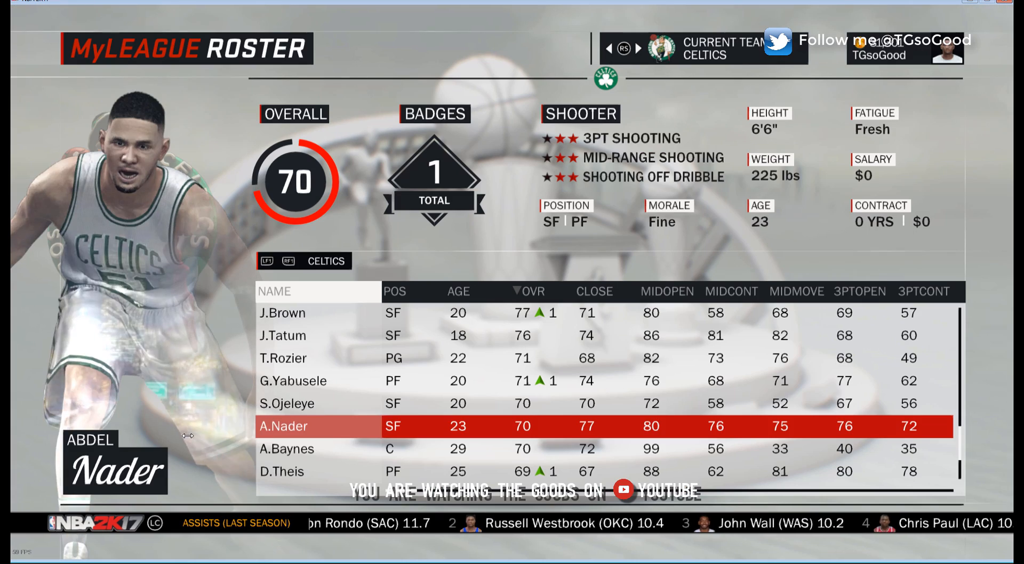
- Open Semi Ojeleye in Edit Player from the Celtics roster and view his Body settings
key(Up)
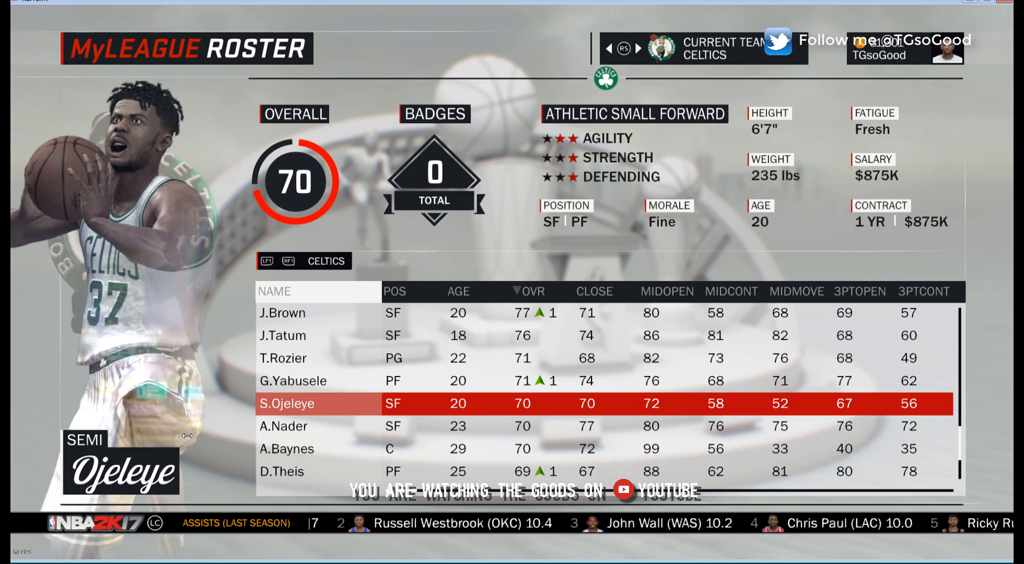
key(Return)
key(Down)
key(Down)
key(Return)
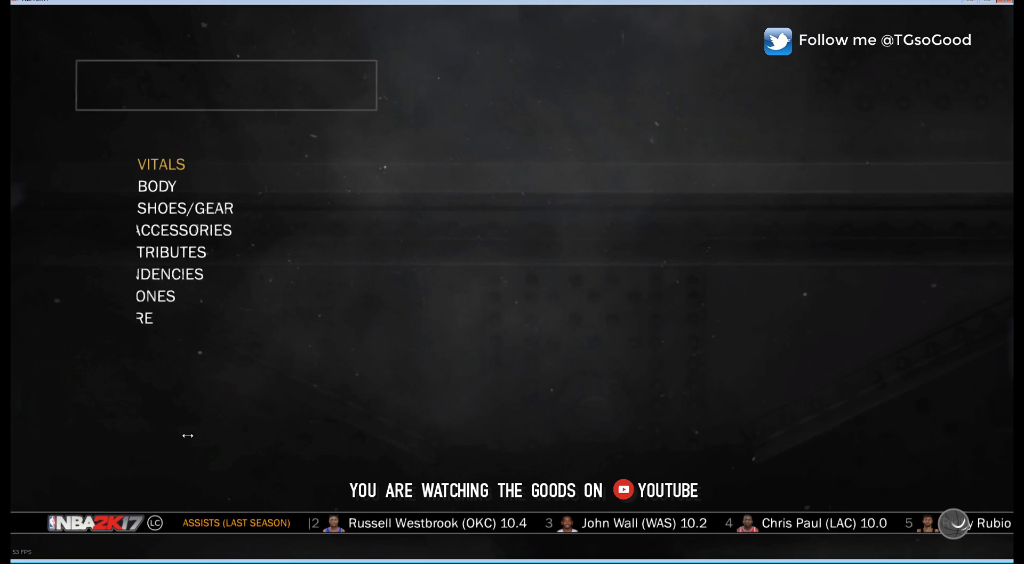
key(Down)
key(Return)
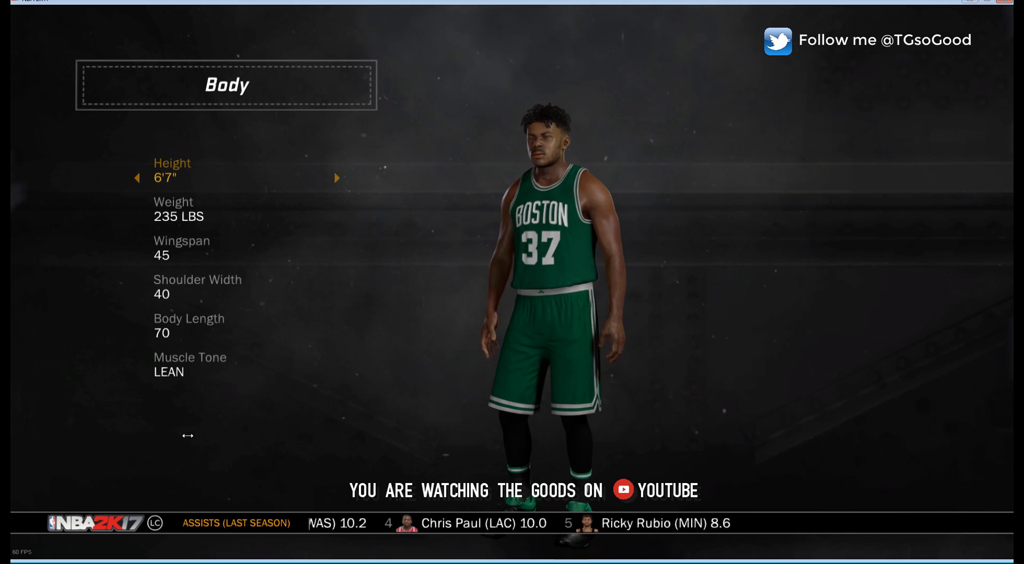
- Leave Semi Ojeleye's Body settings and return to the MyLEAGUE roster, aborting the changes
key(Escape)
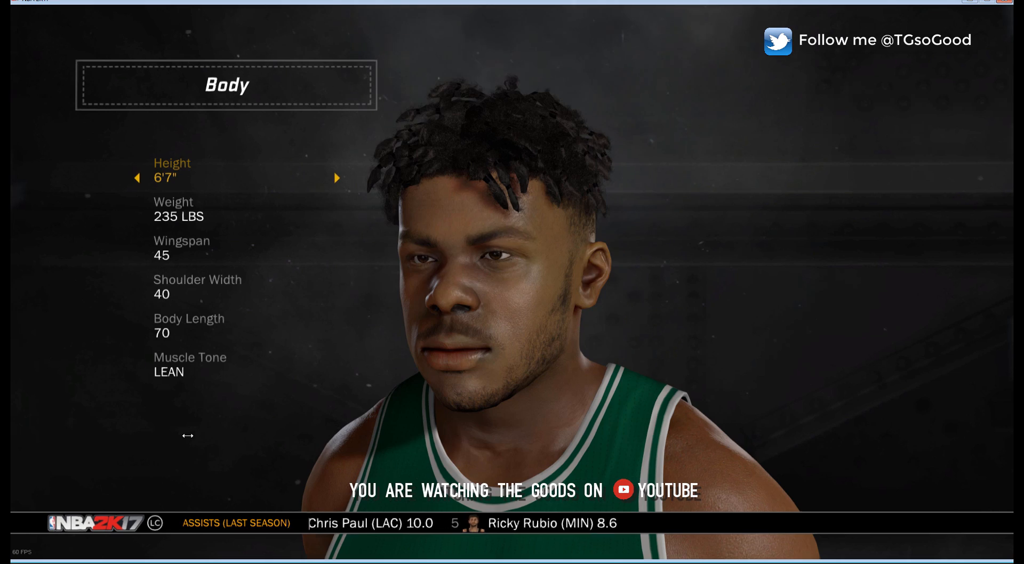
key(Escape)
key(Down)
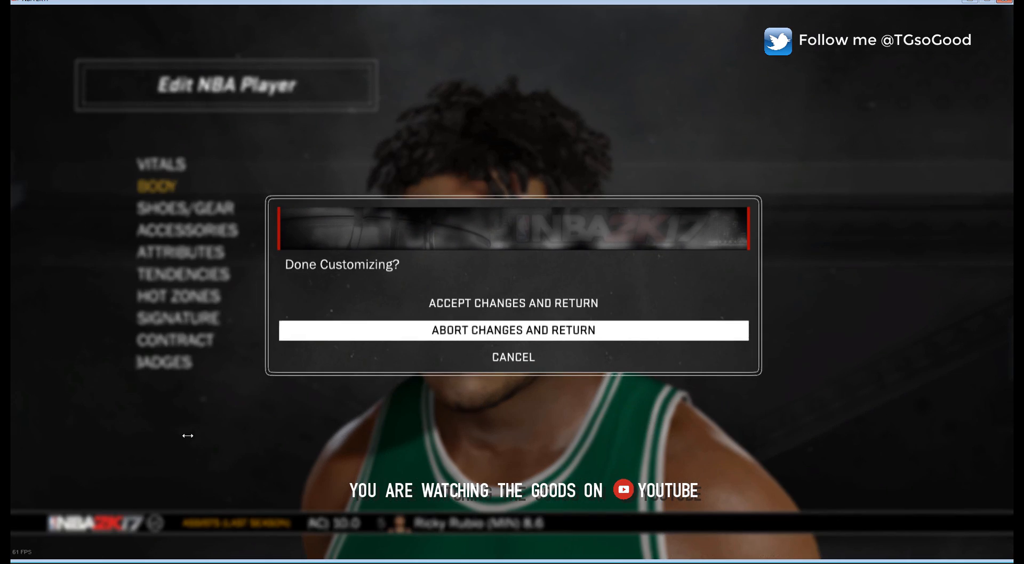
key(Return)
- Open Abdel Nader in Edit Player from the Celtics roster and view his Body settings
key(Down)
key(Return)
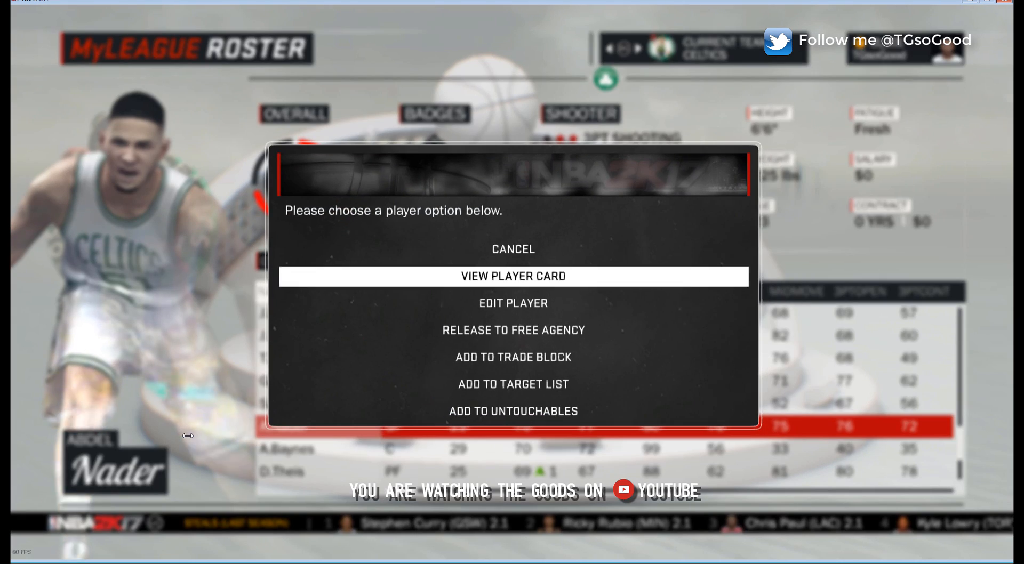
key(Down)
key(Return)
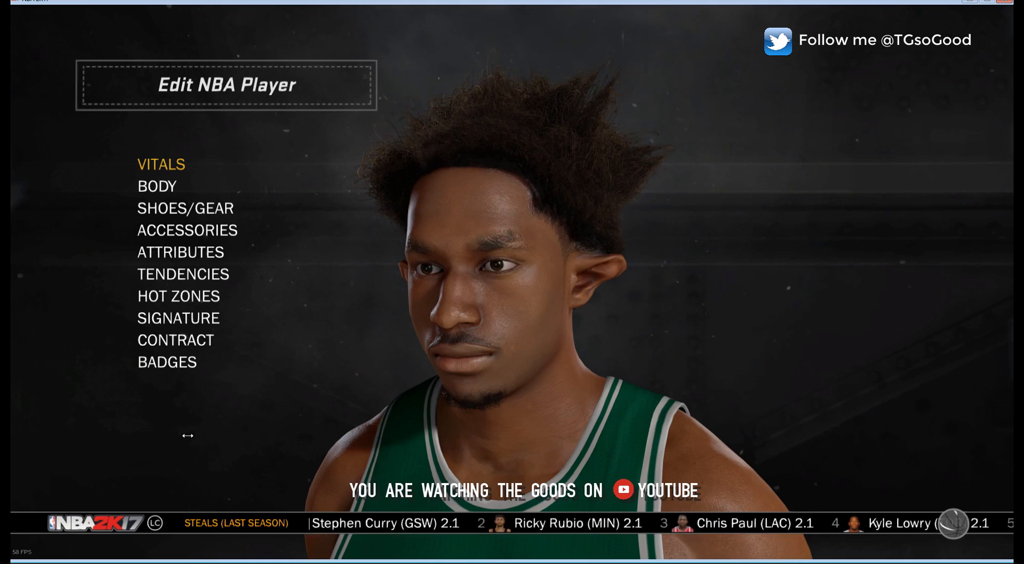
key(Down)
key(Return)
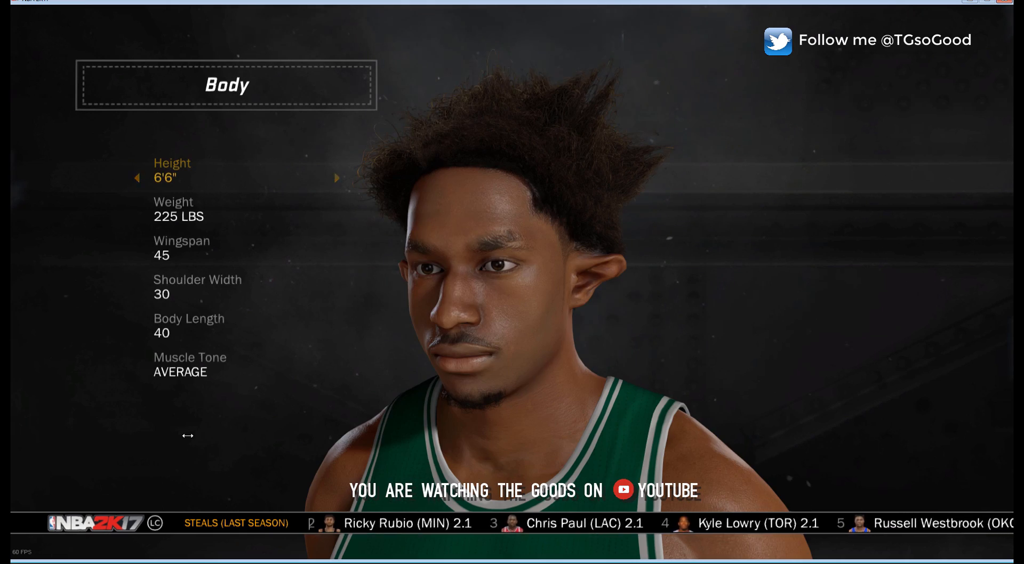
- Leave Abdel Nader's Body settings, abort the changes, and compare his roster portrait with Semi Ojeleye's
key(Escape)
key(Escape)
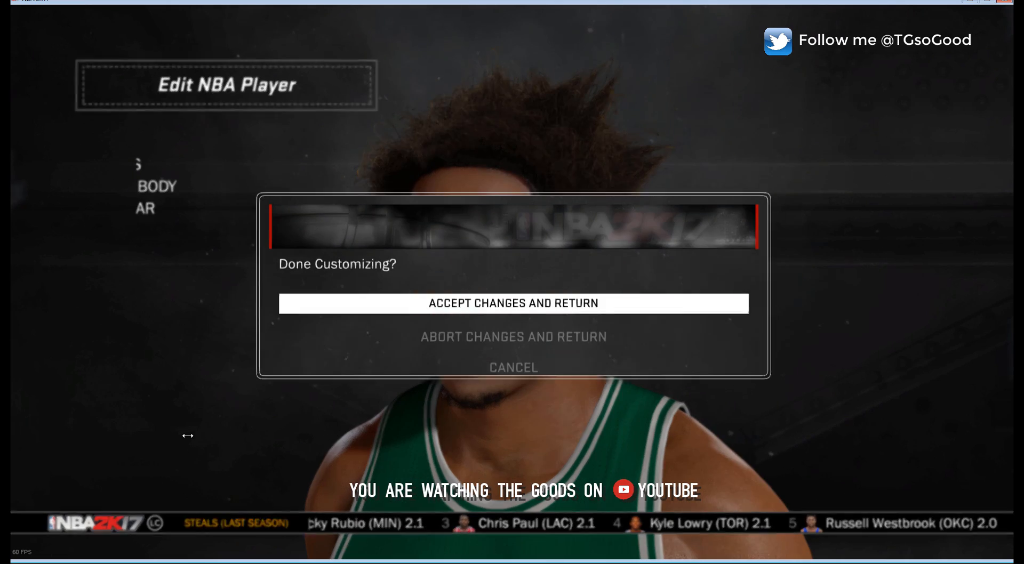
key(Down)
key(Return)
key(Up)
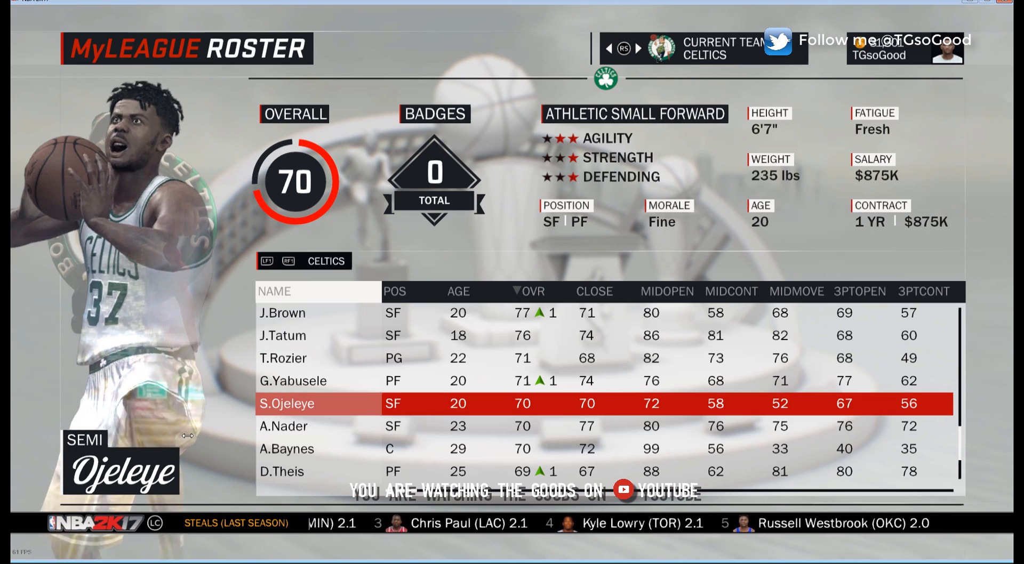
key(Down)
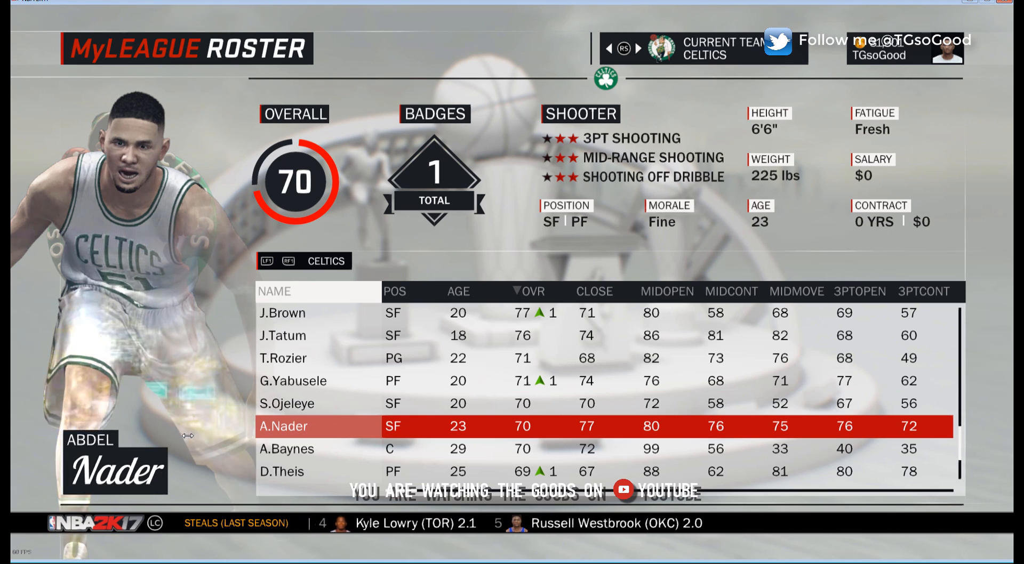
- Look through the remaining Celtics players and the rosters of other teams, including the Jazz, Hornets, Heat, Hawks, Grizzlies and Clippers
key(Down)
key(Down)
key(Down)
key(Up)
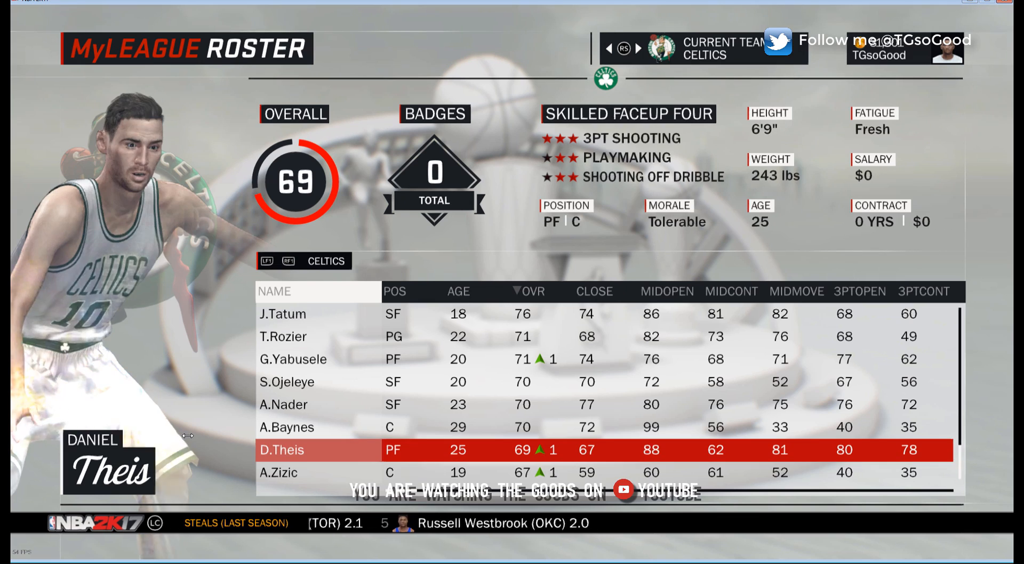
key(e)
key(e)
key(e)
key(e)
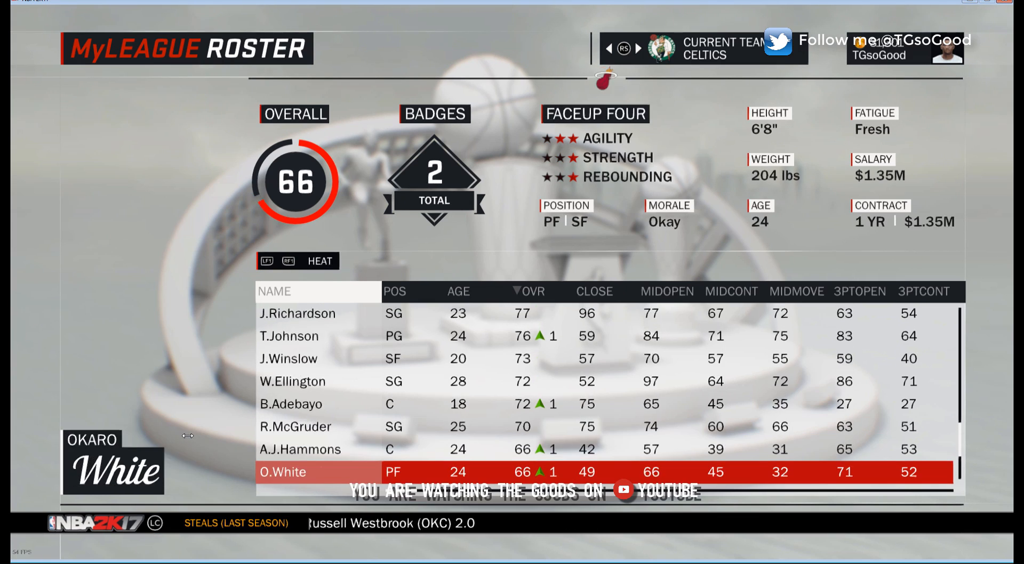
key(Up)
key(Up)
key(Up)
key(Up)
key(Up)
key(Down)
key(Down)
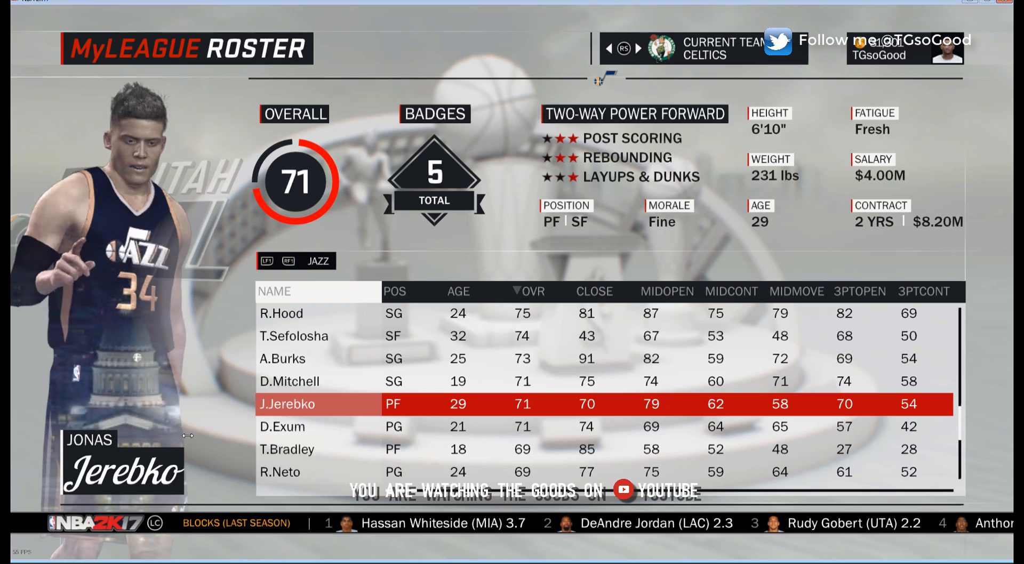
key(Down)
key(Down)
key(Down)
key(Down)
key(Down)
key(e)
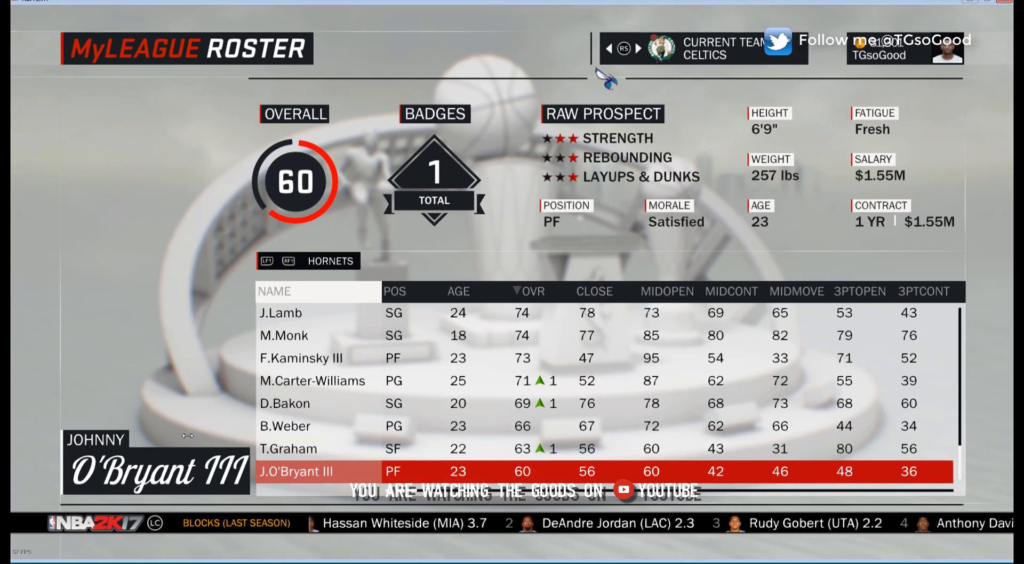
key(Up)
key(Up)
key(Up)
key(Up)
key(Up)
key(Down)
key(Down)
key(Down)
key(Down)
key(Down)
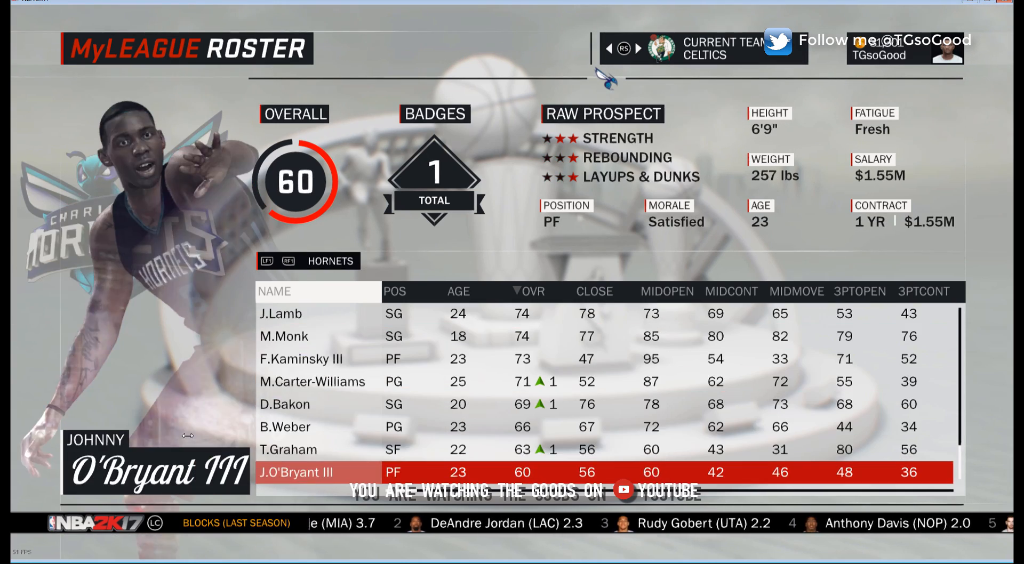
key(e)
key(Up)
key(Up)
key(Up)
key(Up)
key(Up)
key(Down)
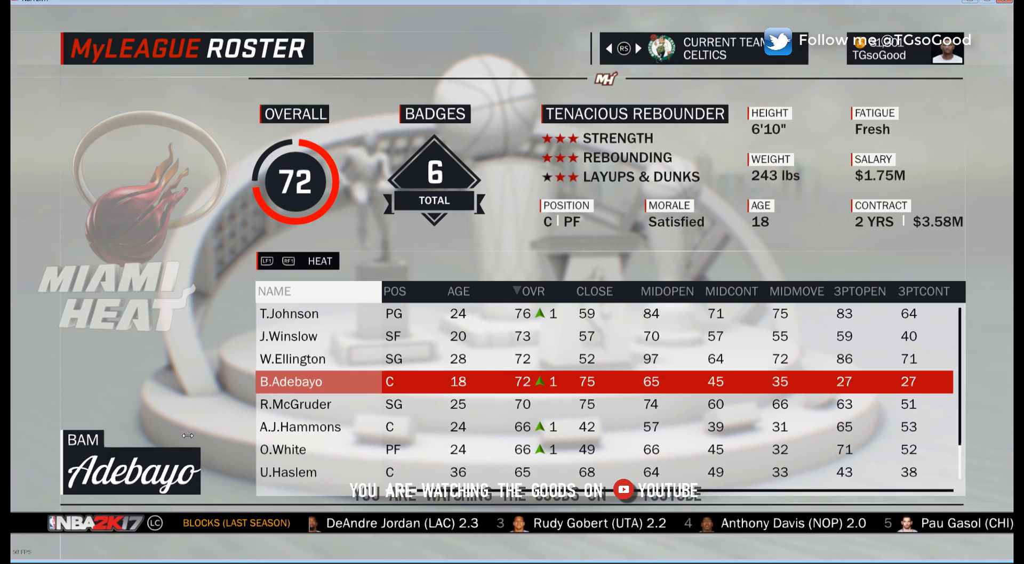
key(Down)
key(Down)
key(Down)
key(Down)
key(e)
key(Up)
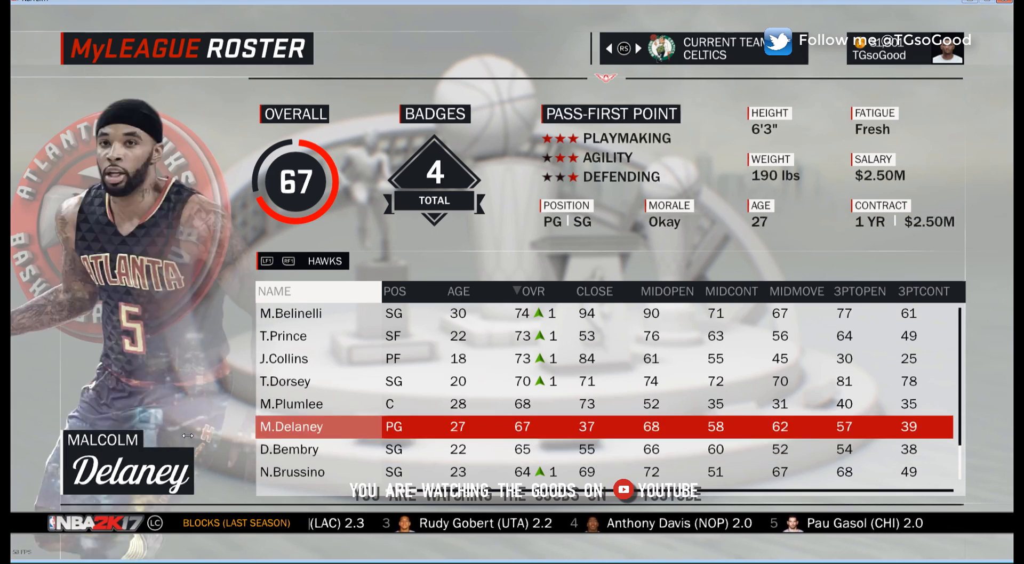
key(Up)
key(Down)
key(e)
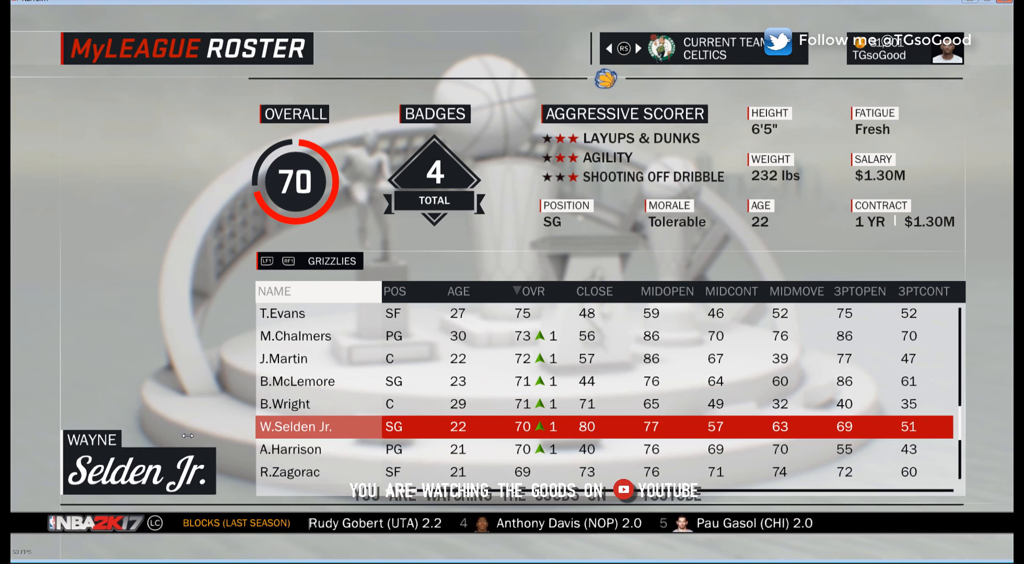
key(Up)
key(Up)
key(Down)
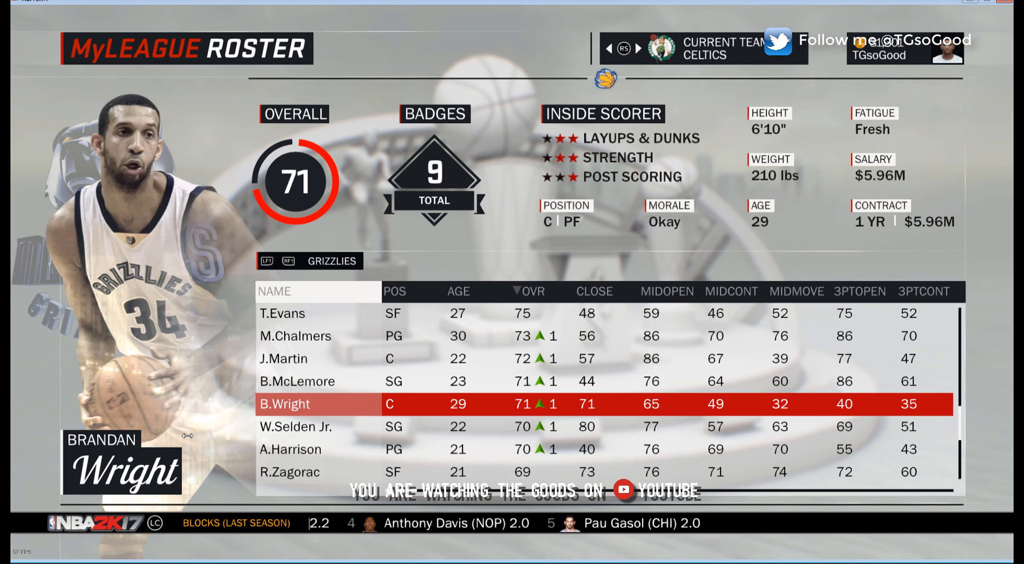
key(e)
key(Up)
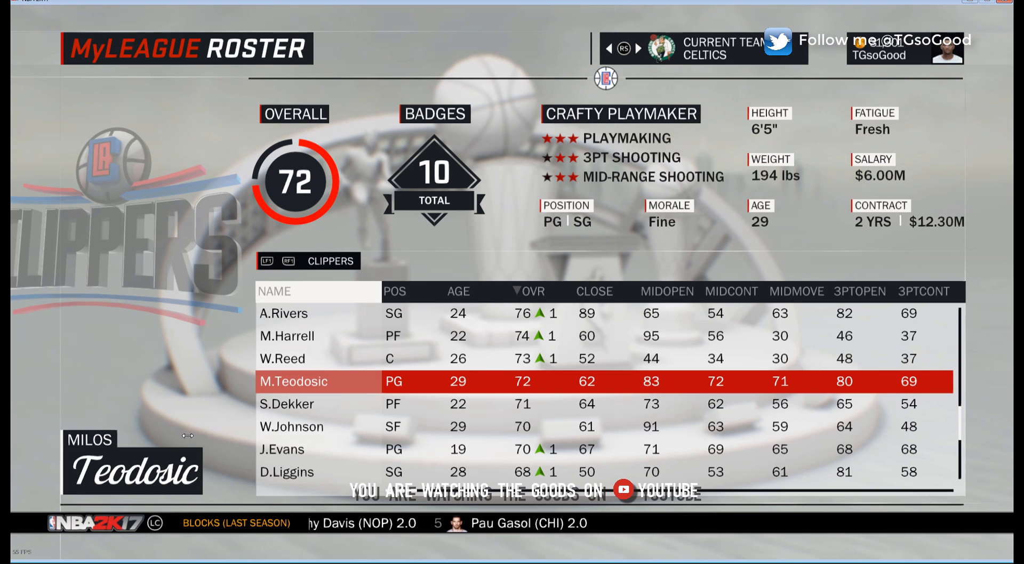
key(e)
key(Down)
key(Down)
key(Down)
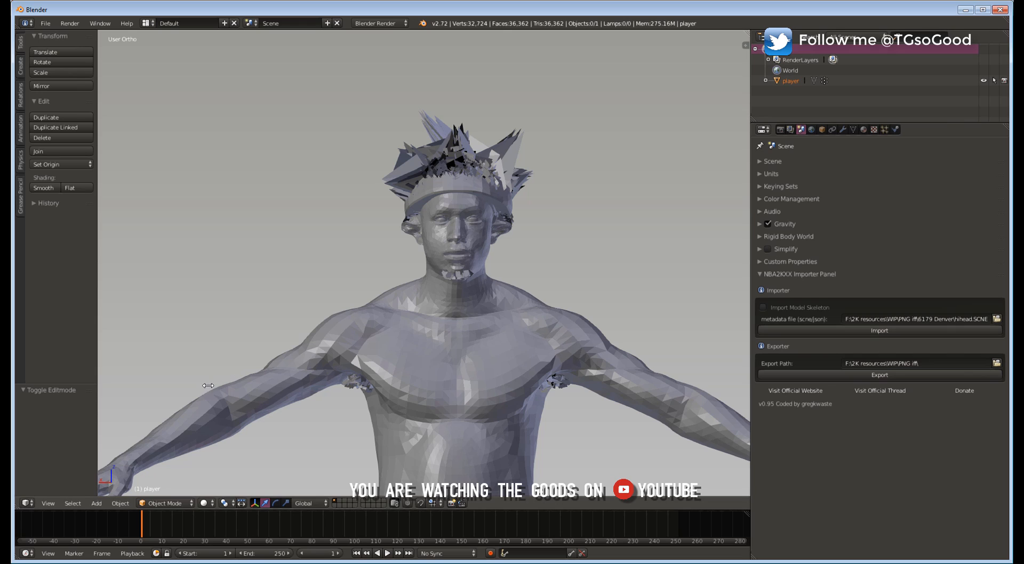
- Switch to Blender and look through the vertex groups of the player mesh
click(853, 130)
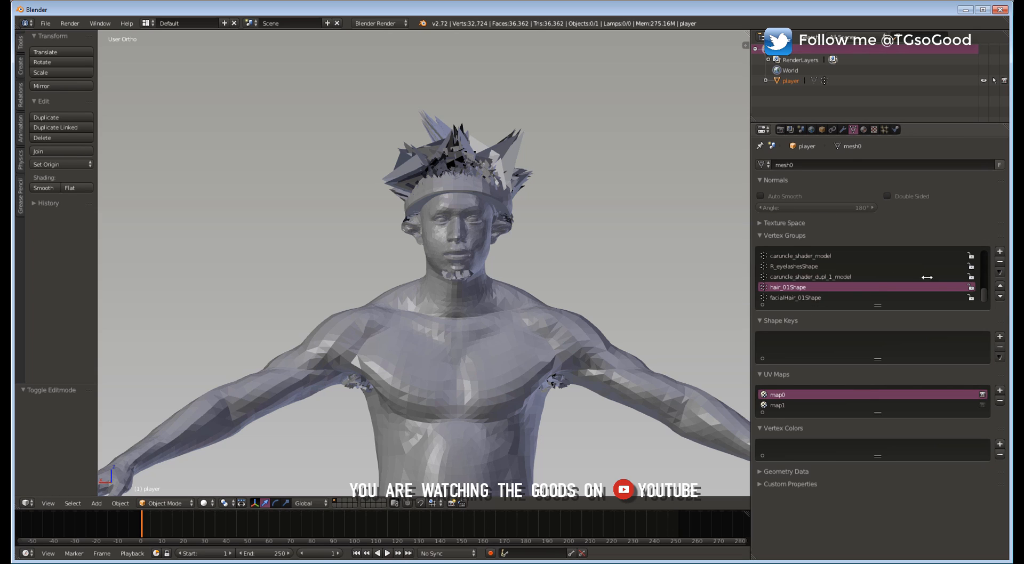
drag(981, 292, 984, 290)
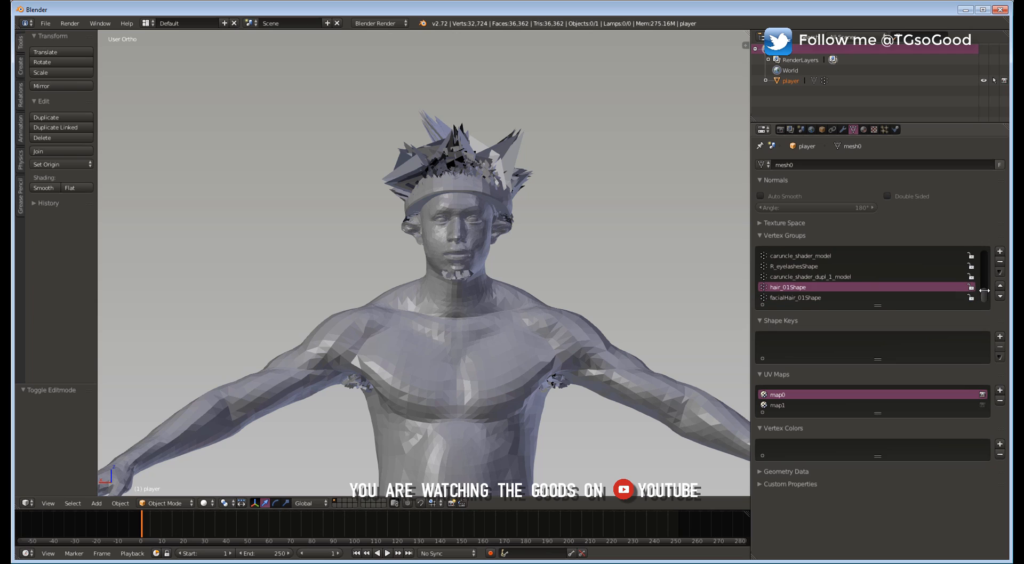
click(893, 277)
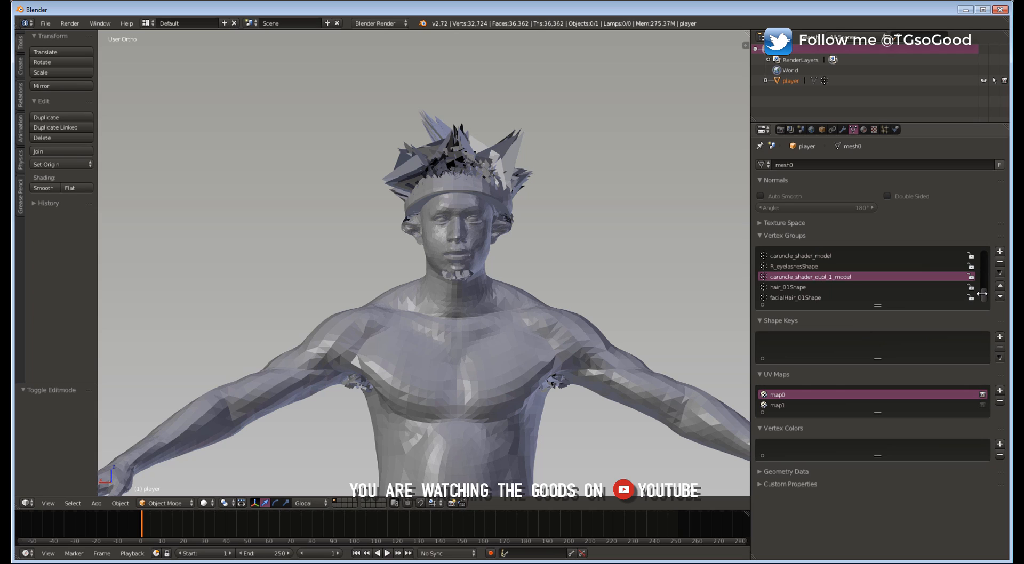
drag(981, 293, 983, 268)
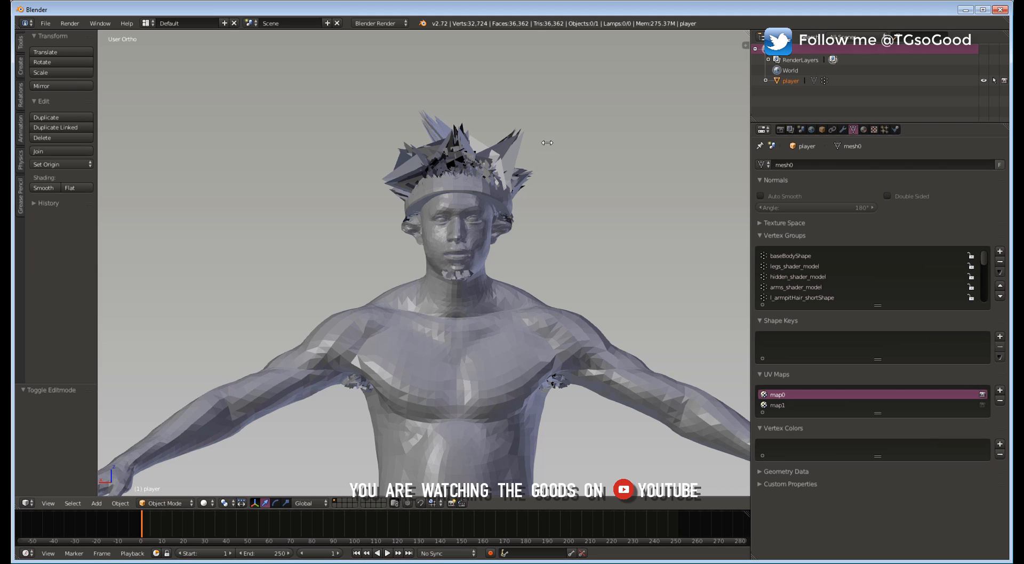
- Widen the 3D view, put the player mesh in Edit Mode, and select only the blend_headShape vertex group
drag(751, 79, 841, 80)
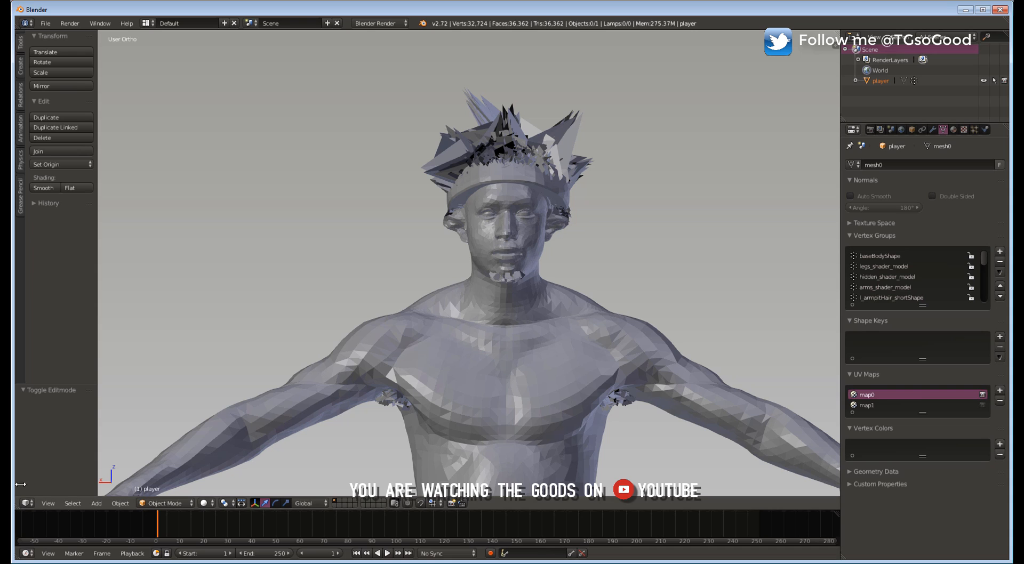
click(176, 503)
click(182, 479)
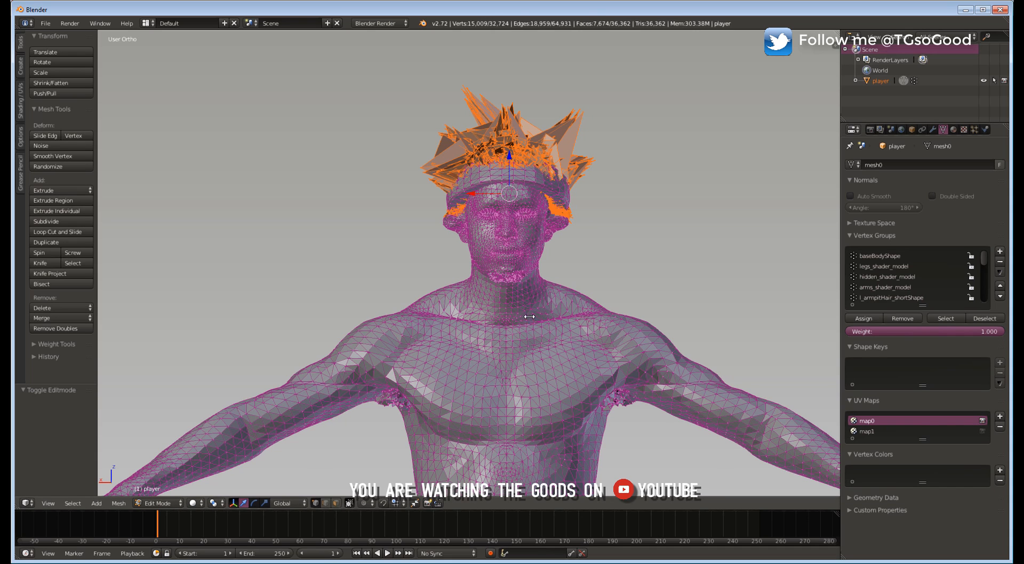
key(a)
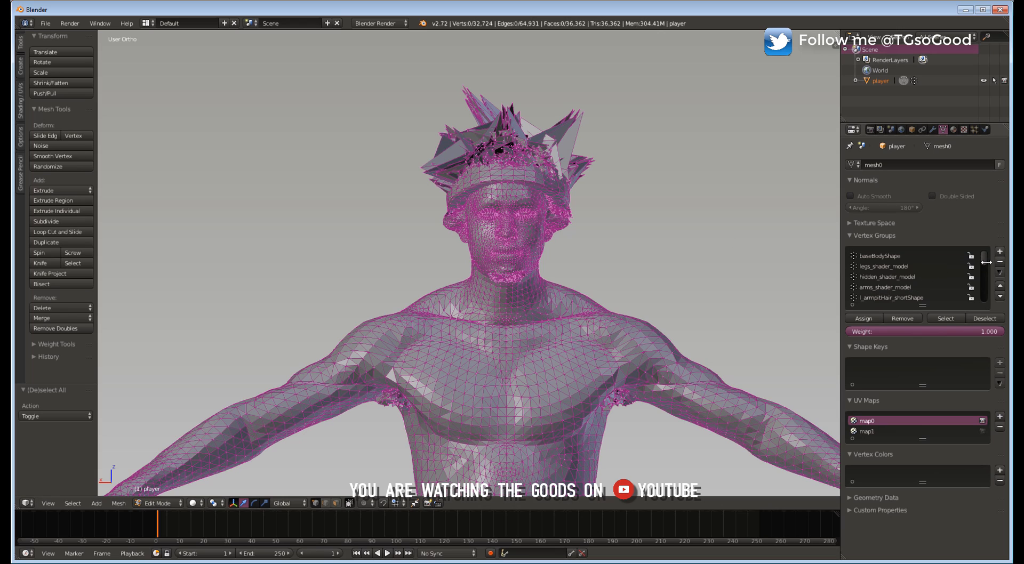
scroll(986, 262, down, 3)
click(880, 286)
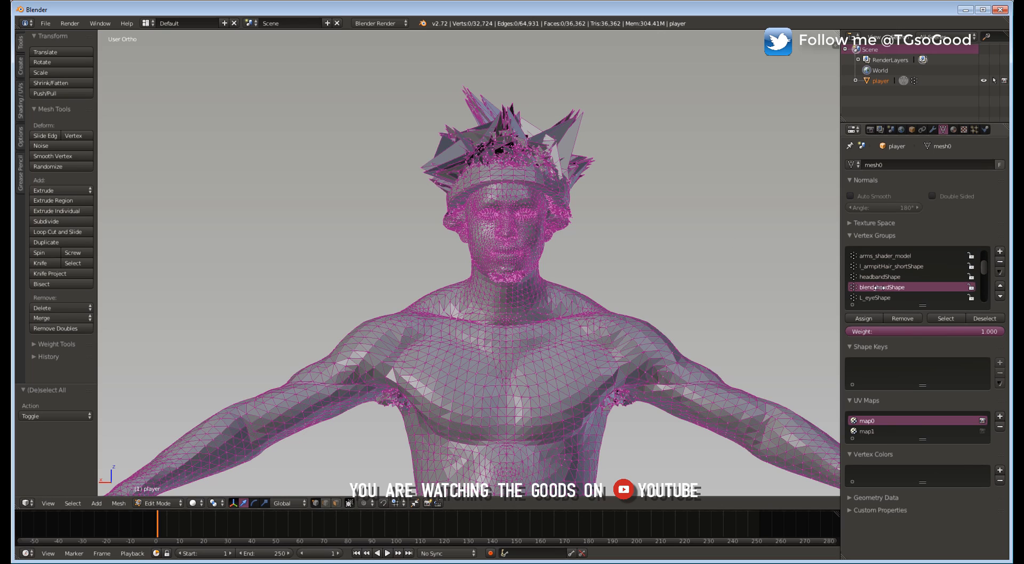
click(944, 319)
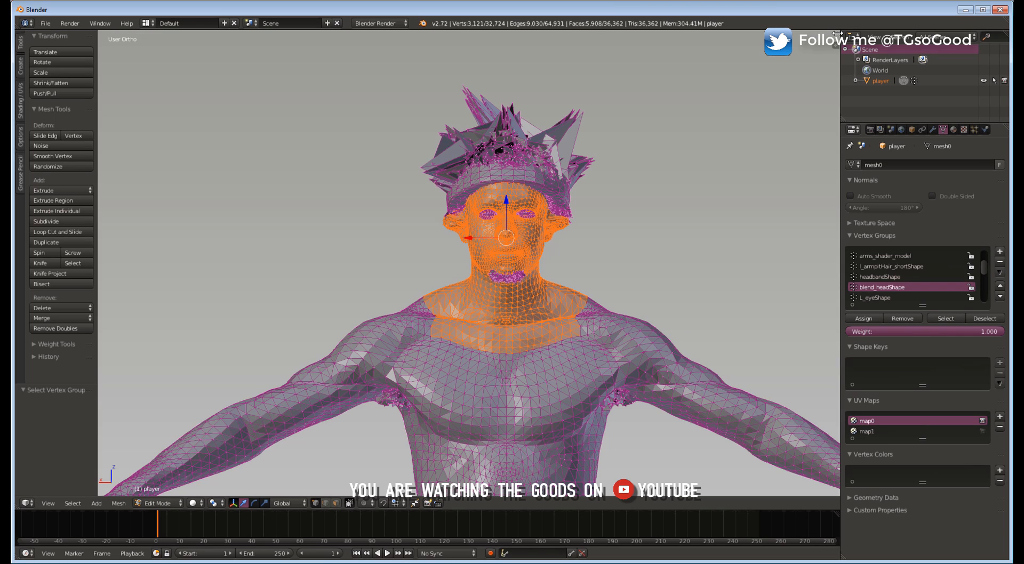
- Split the 3D view, make the second area a UV/Image Editor, and select all of the head's UVs
drag(834, 35, 528, 373)
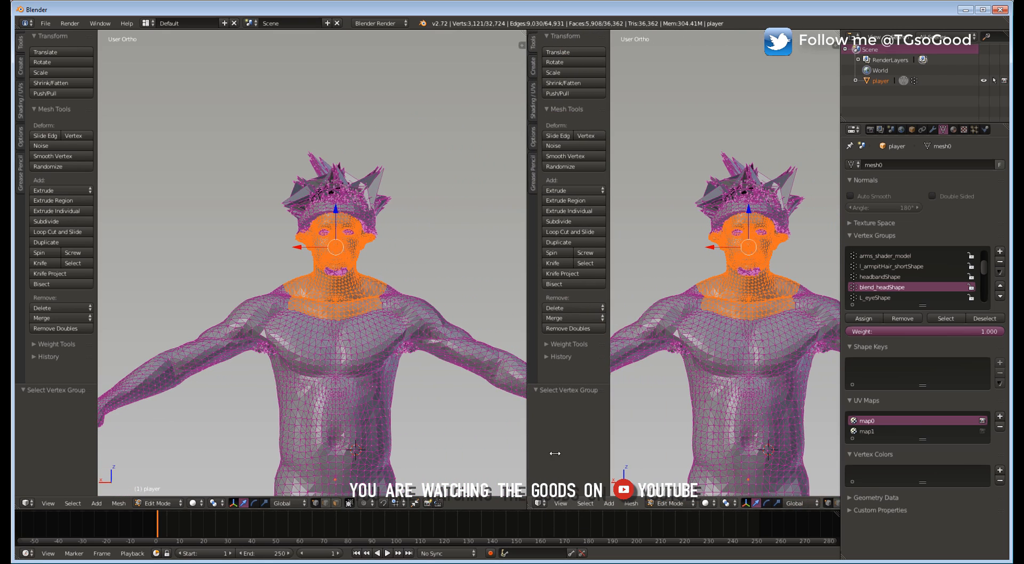
click(540, 503)
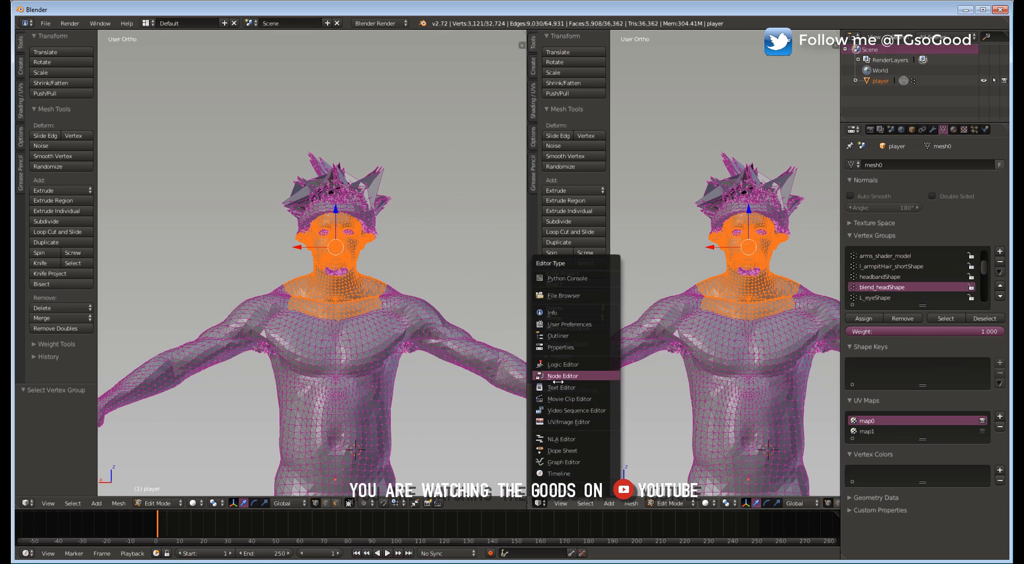
click(579, 421)
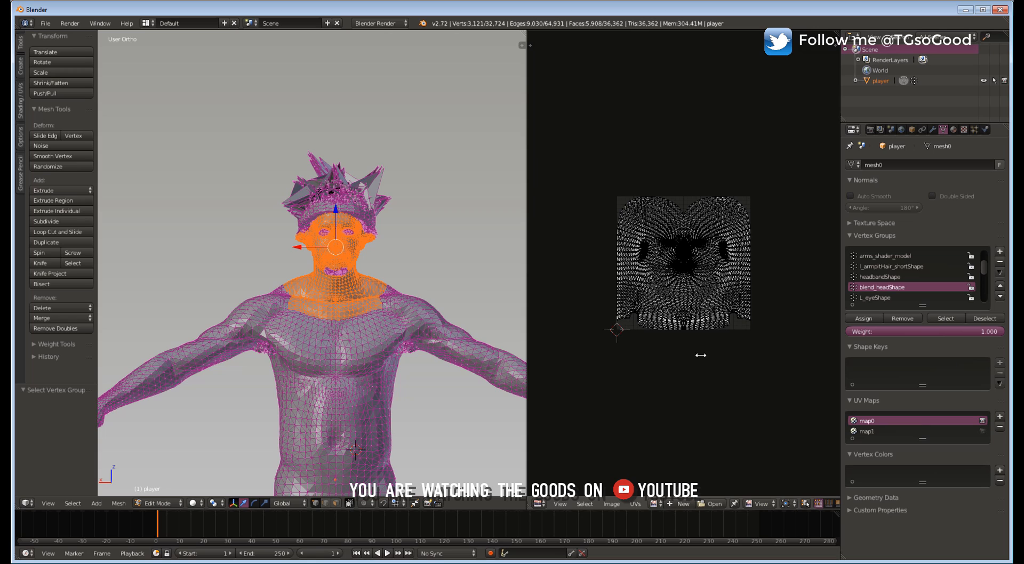
key(a)
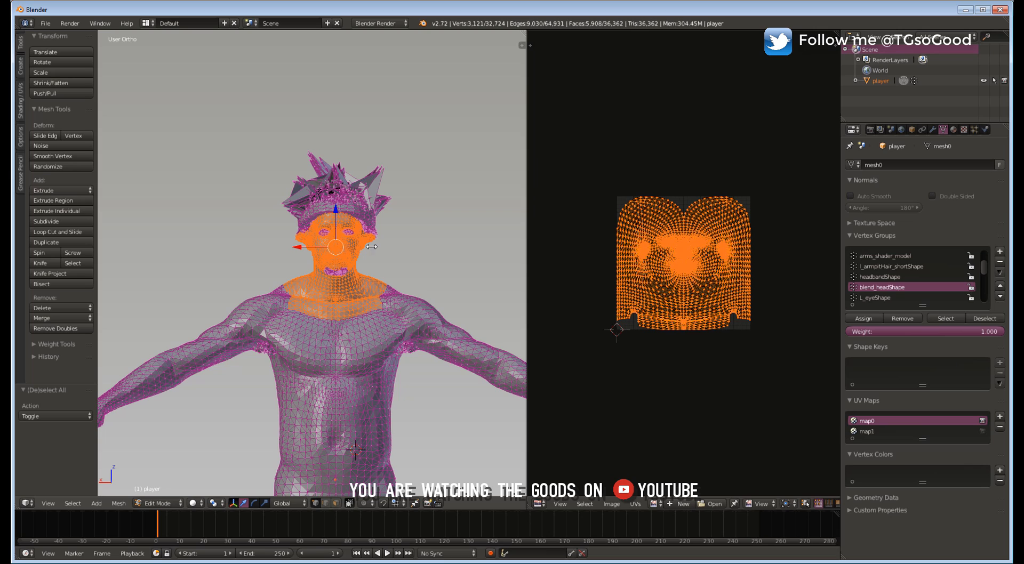
- Open justice.dds from the Wilt Chamberlain "textures for skin" folder as the image behind the head's UVs
click(710, 503)
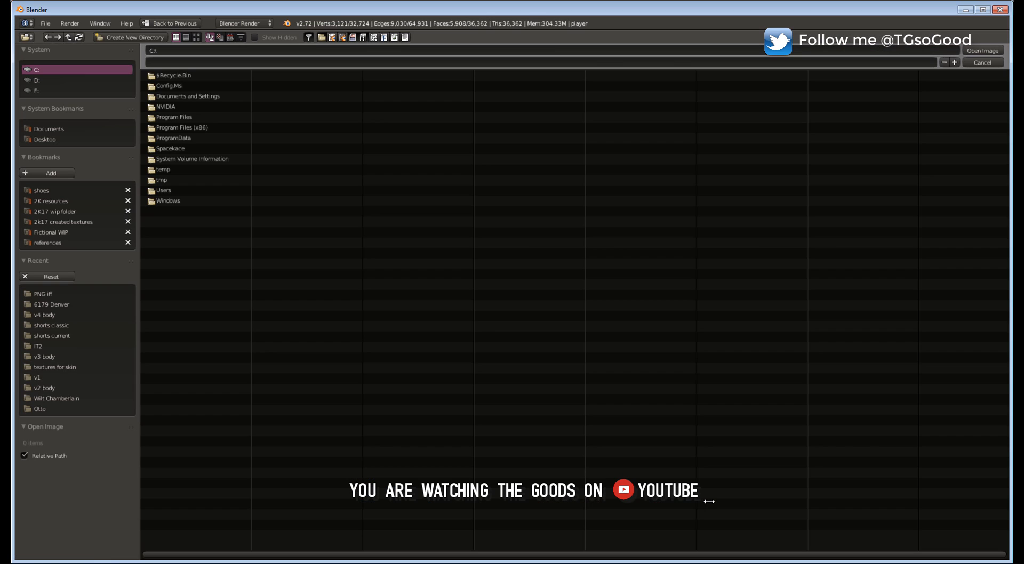
click(58, 304)
click(53, 294)
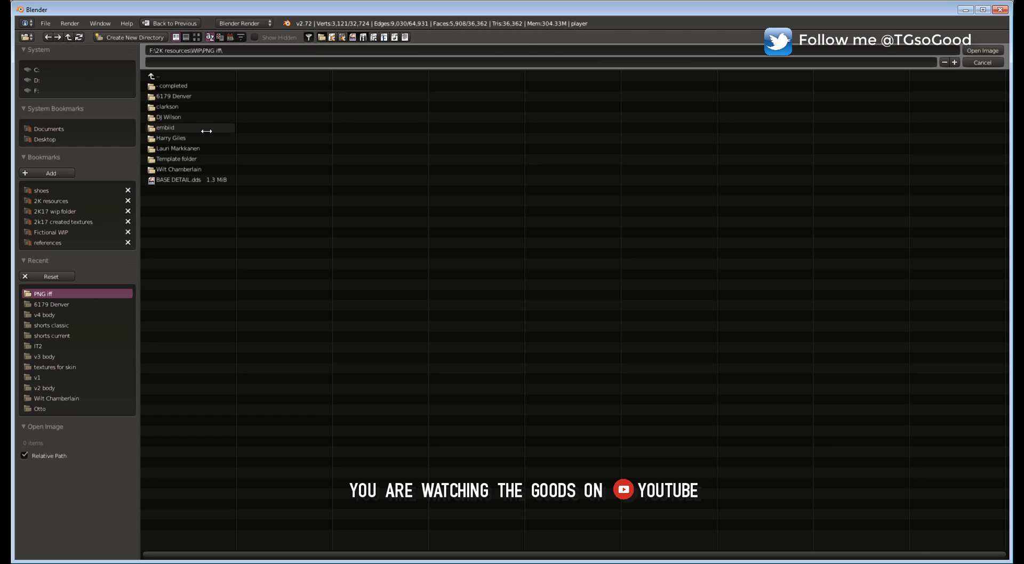
click(172, 168)
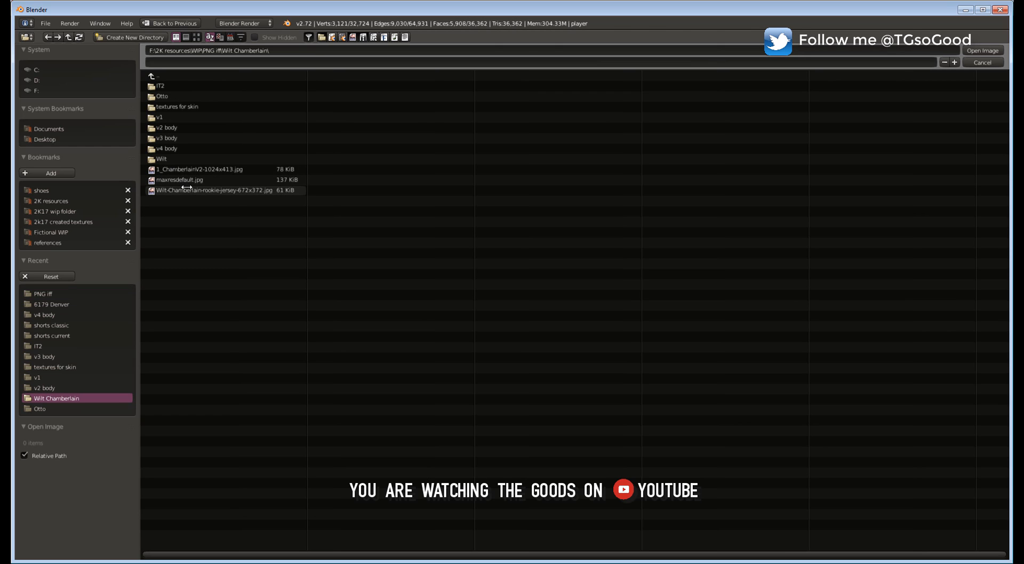
click(192, 107)
click(193, 107)
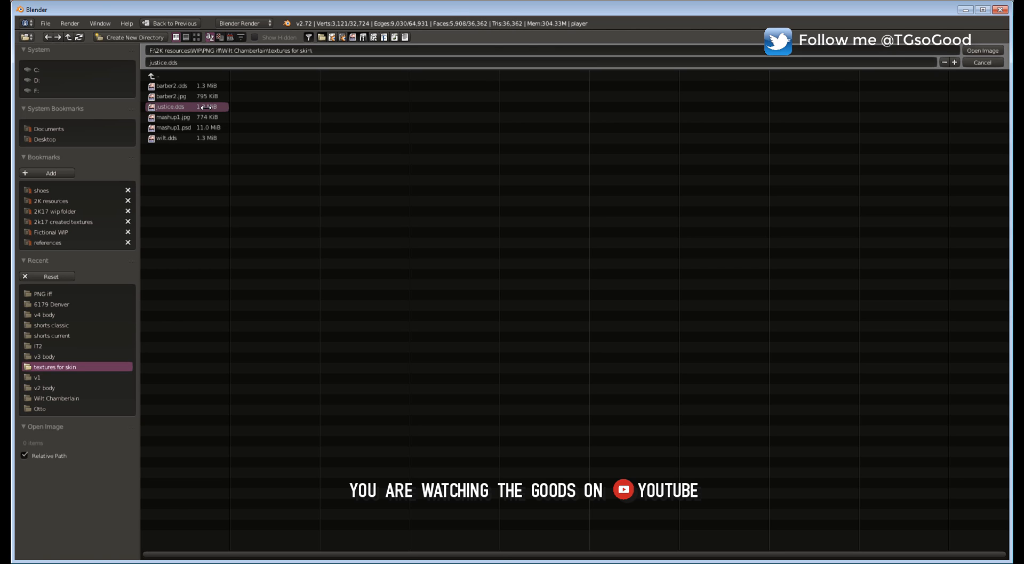
double_click(205, 107)
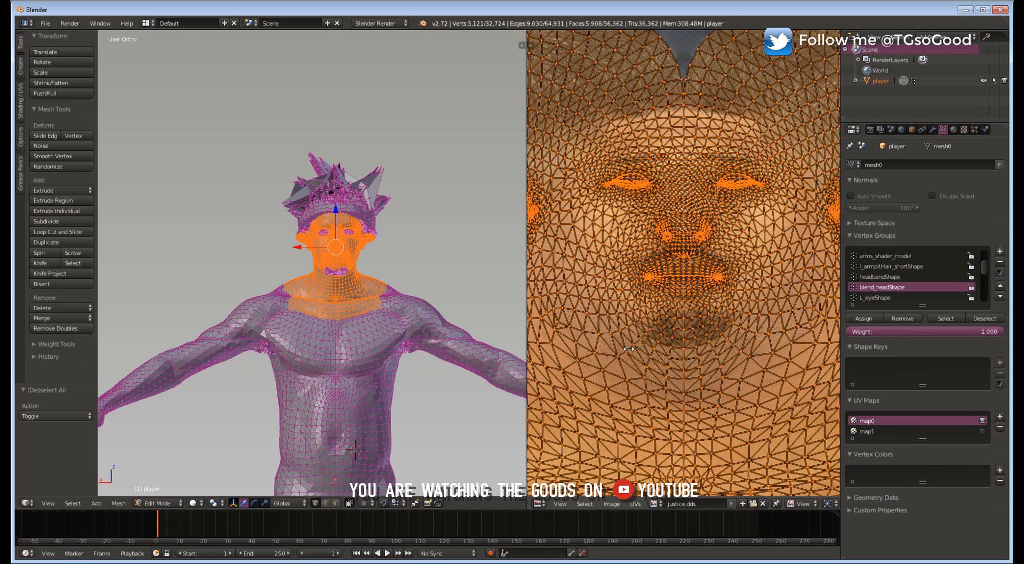
- Set the 3D view's shading to Texture, leave Edit Mode, and inspect the textured head up close
click(195, 503)
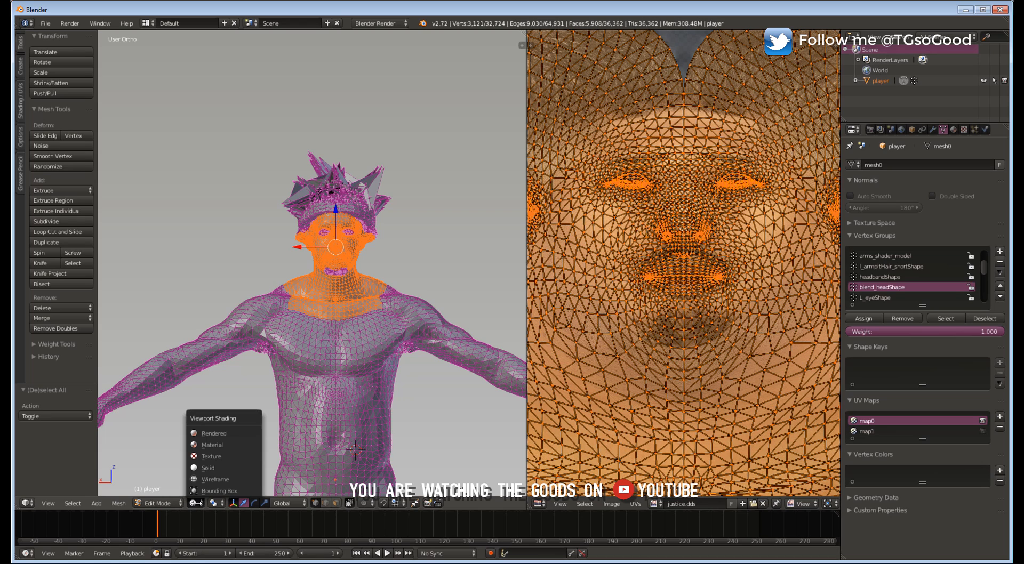
click(212, 454)
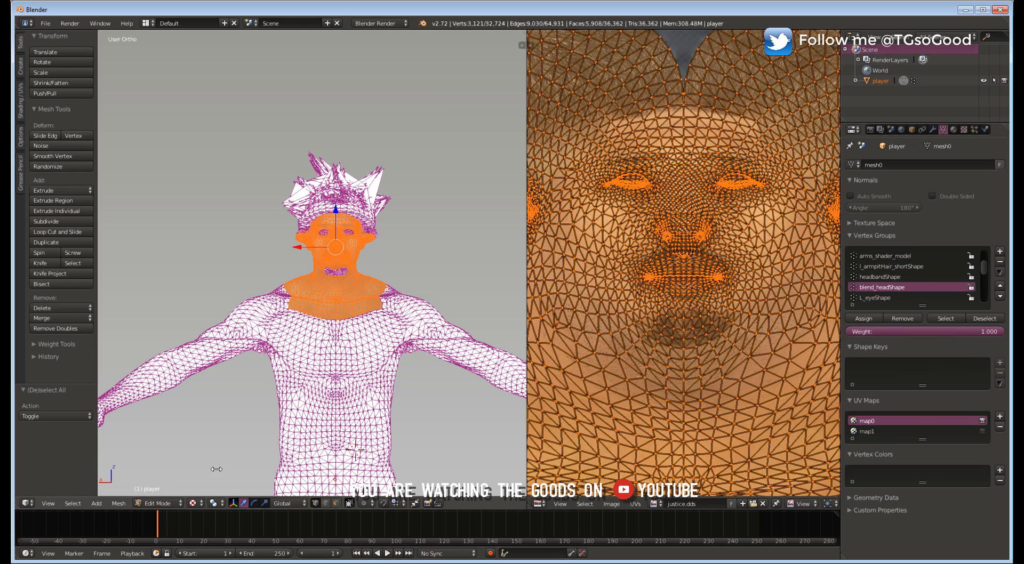
key(Tab)
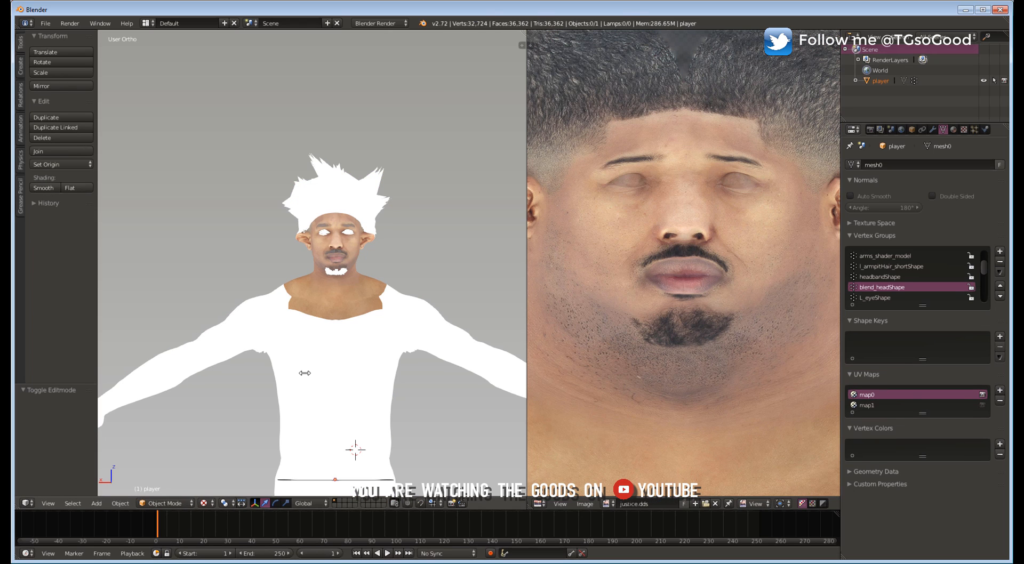
scroll(463, 378, up, 5)
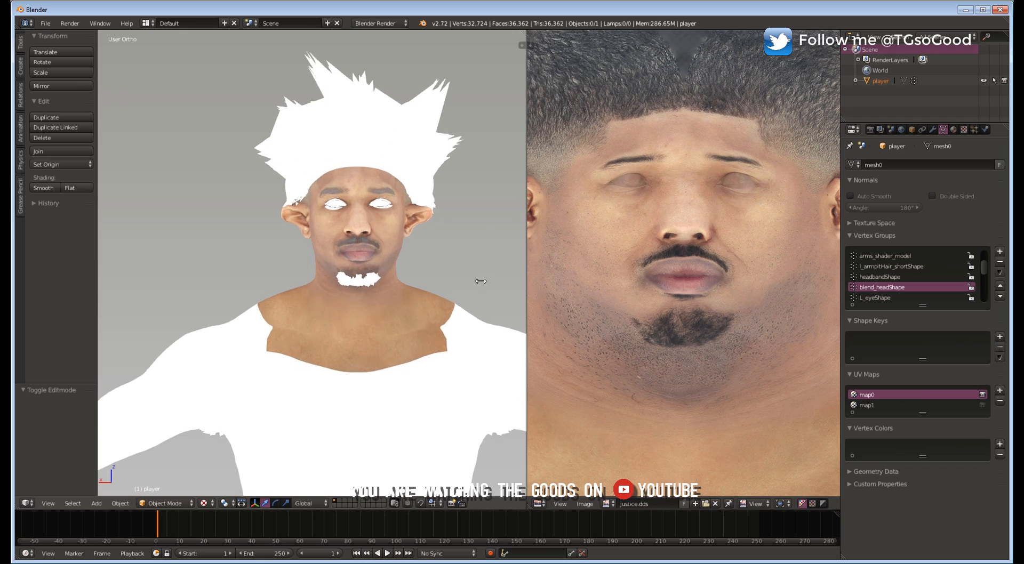
middle_drag(485, 295, 227, 493)
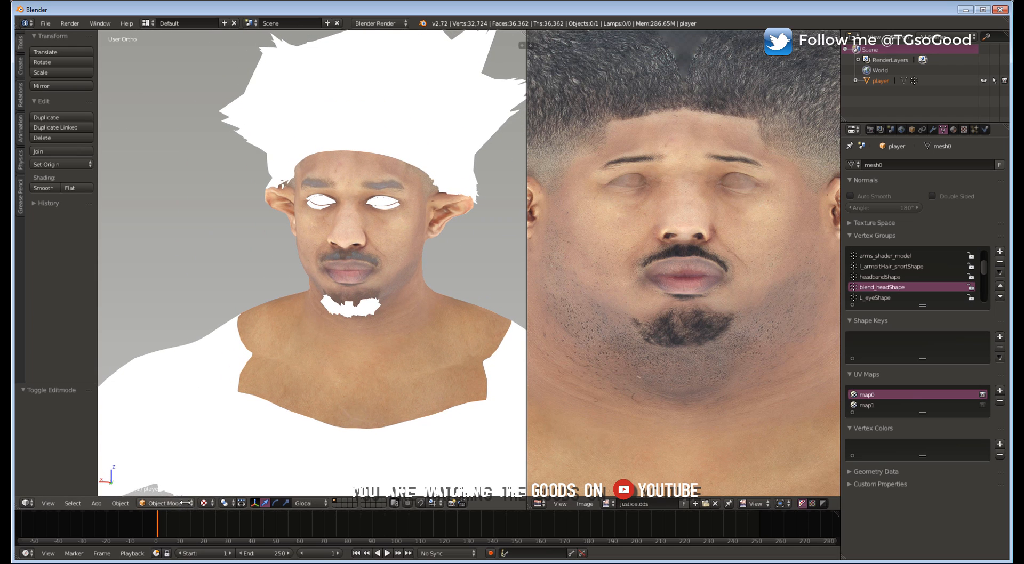
middle_drag(339, 394, 381, 353)
mouse_move(464, 355)
middle_down()
mouse_move(453, 358)
mouse_move(484, 323)
mouse_move(451, 349)
middle_up()
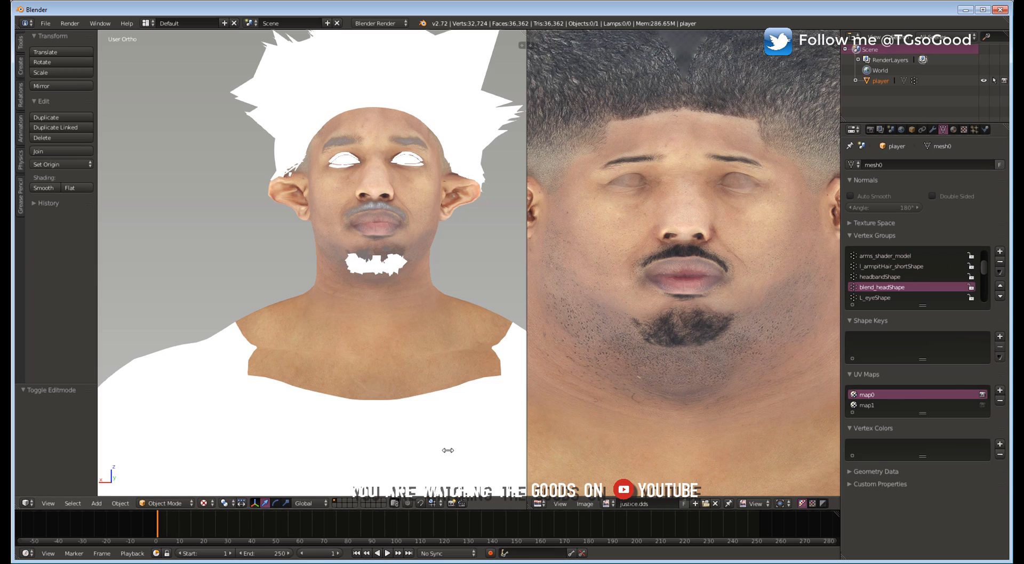
- Return the player mesh to Edit Mode and open barber2.jpg from the skin textures folder as the head's image
click(165, 503)
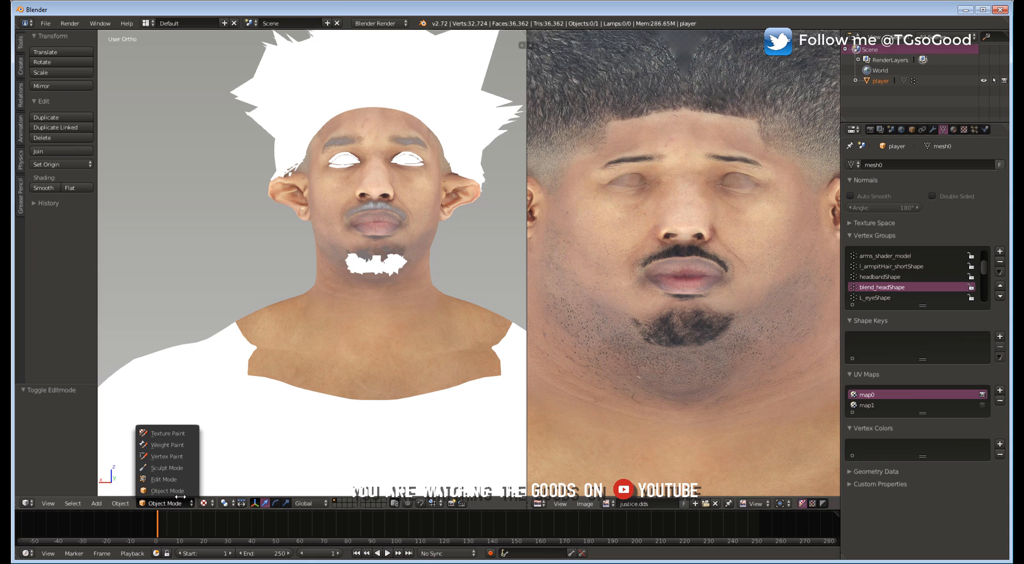
click(160, 476)
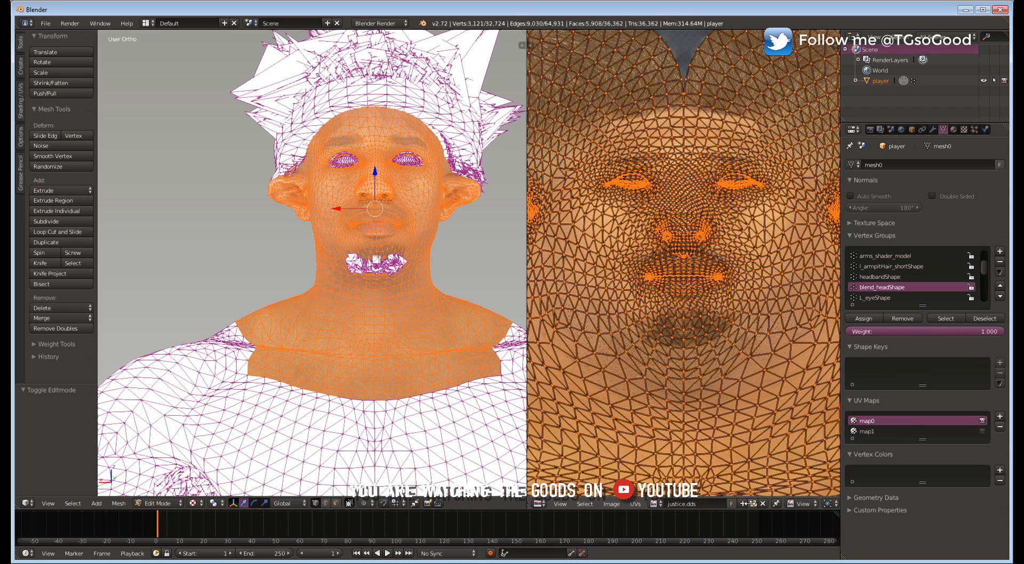
click(612, 504)
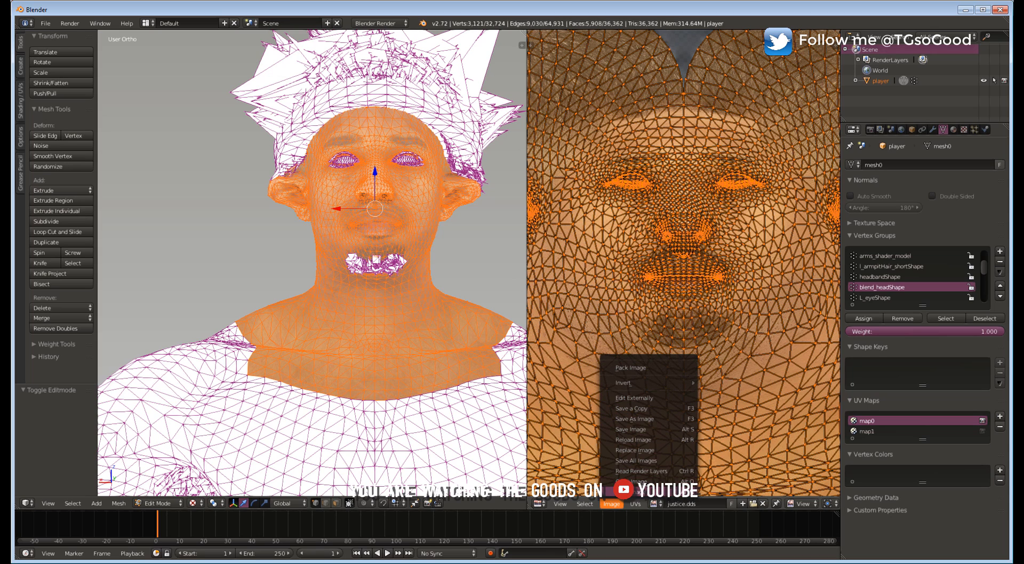
click(638, 481)
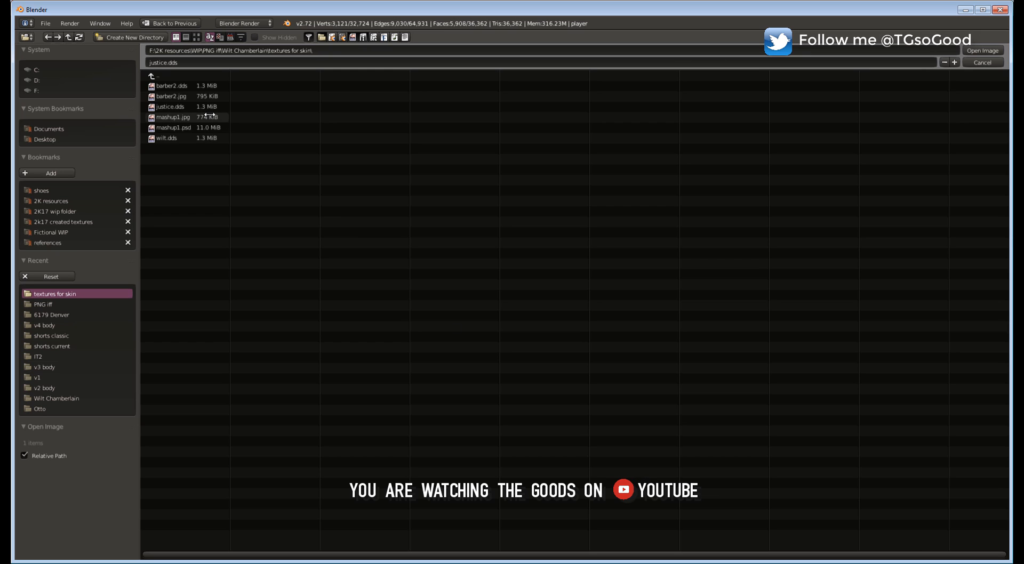
click(195, 96)
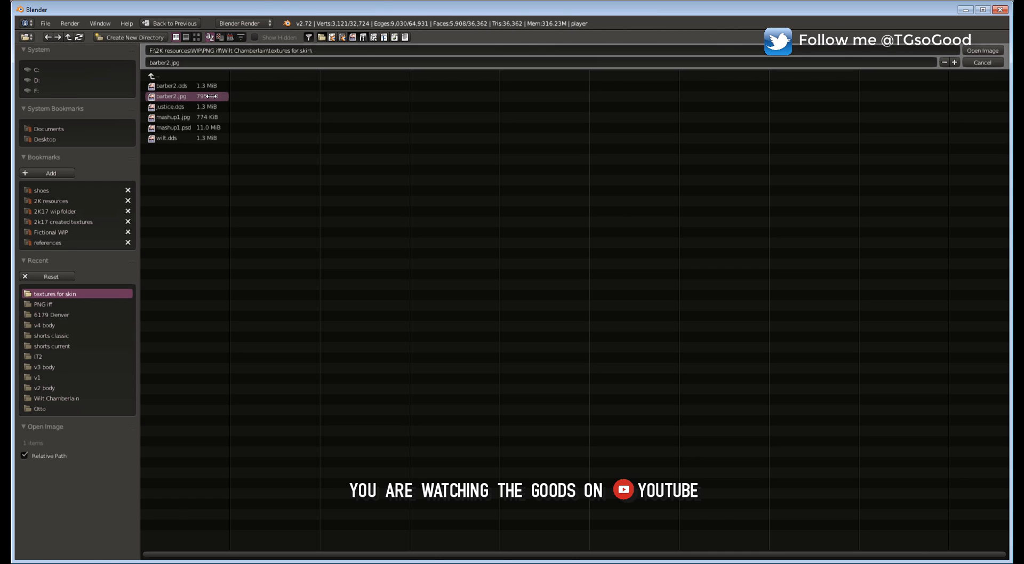
double_click(211, 96)
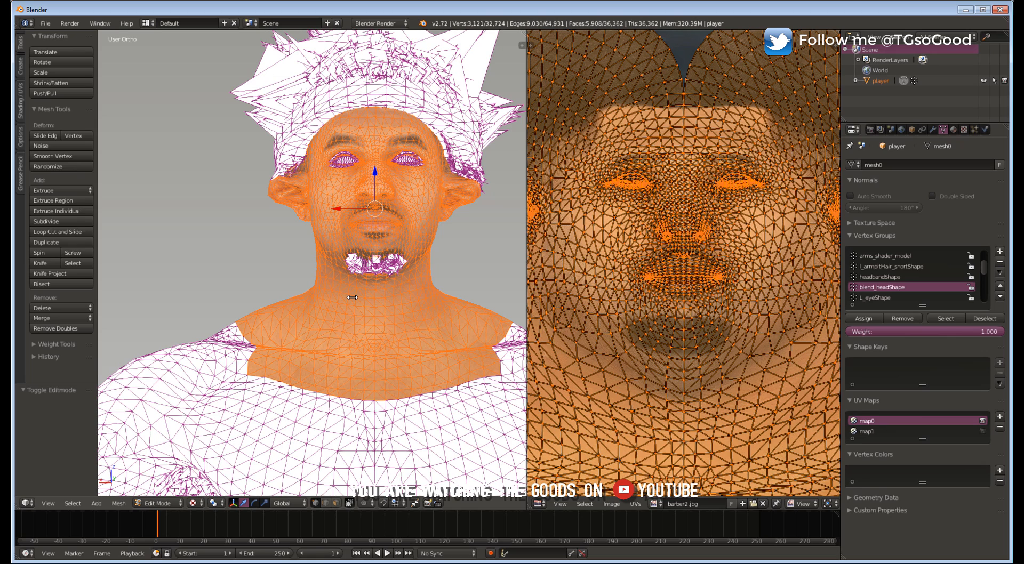
- Leave Edit Mode and examine the barber2.jpg texture on the face from different angles
key(Tab)
middle_drag(436, 254, 431, 260)
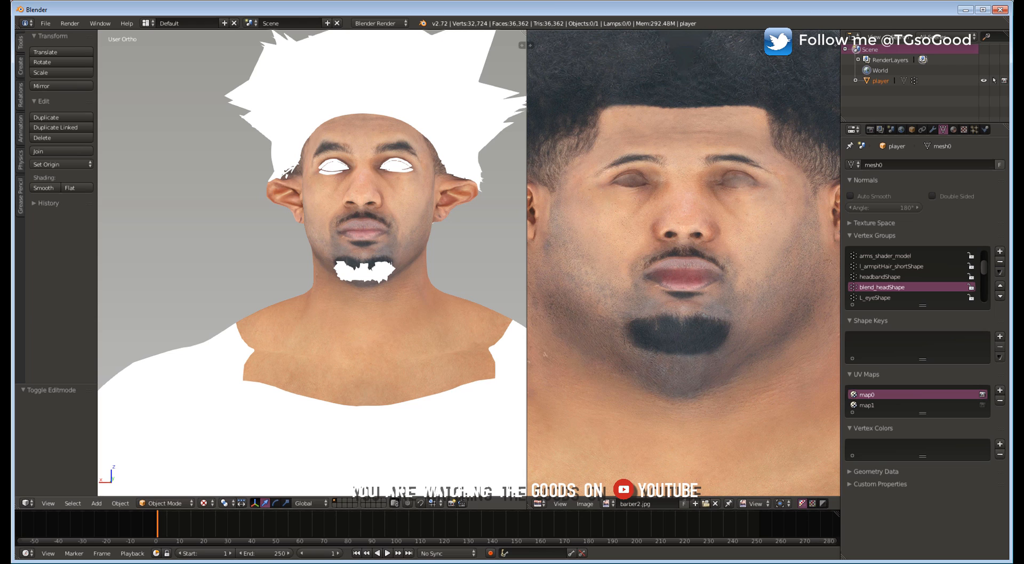
middle_drag(440, 213, 405, 225)
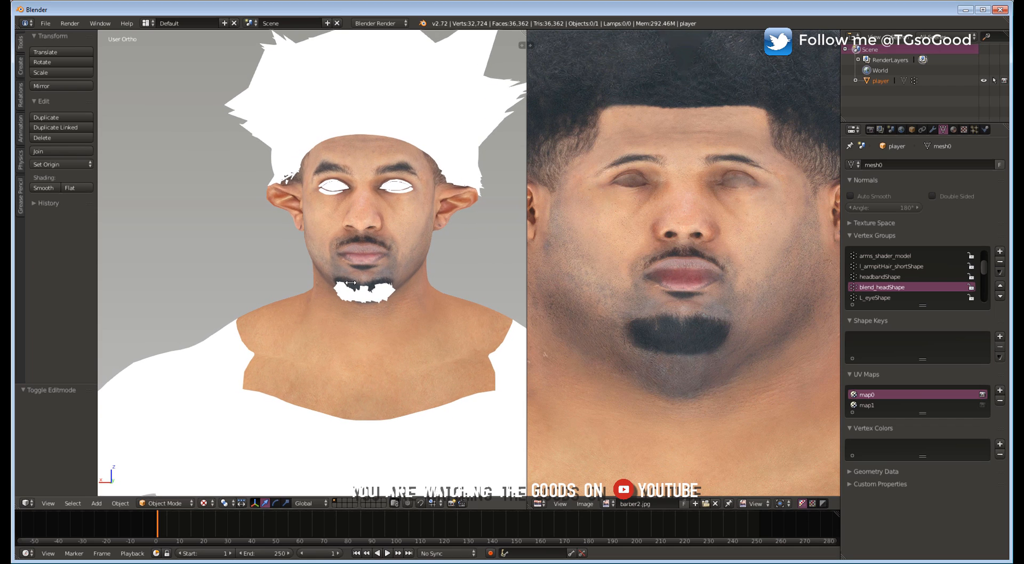
- Switch the player mesh to Texture Paint mode and choose the Clone brush
click(120, 503)
click(150, 503)
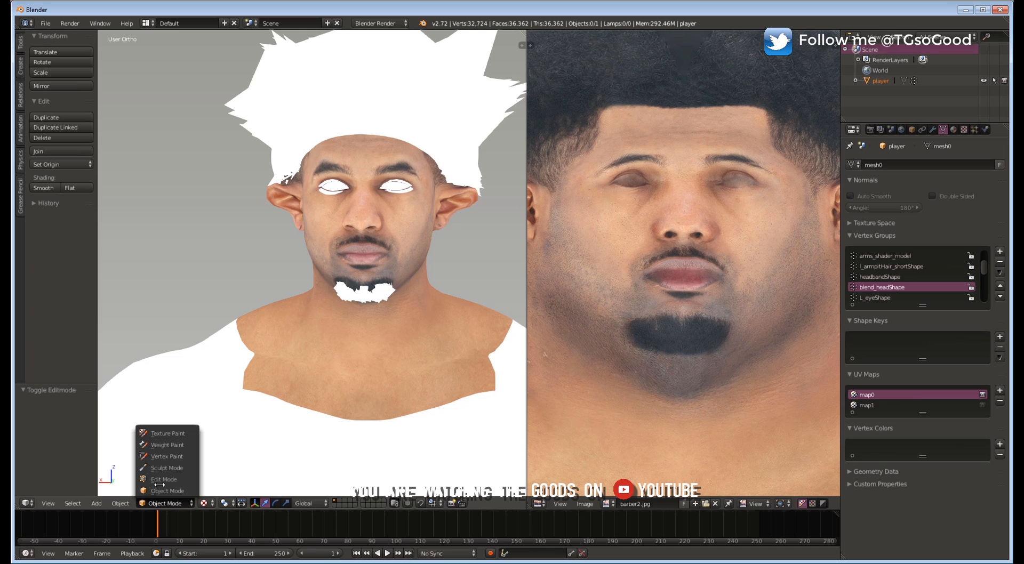
click(180, 436)
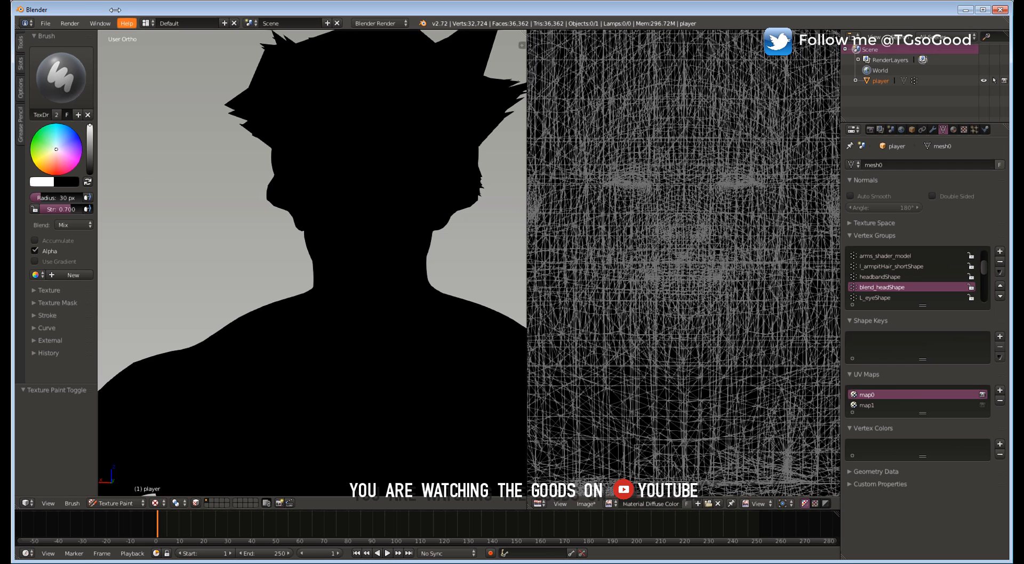
click(47, 70)
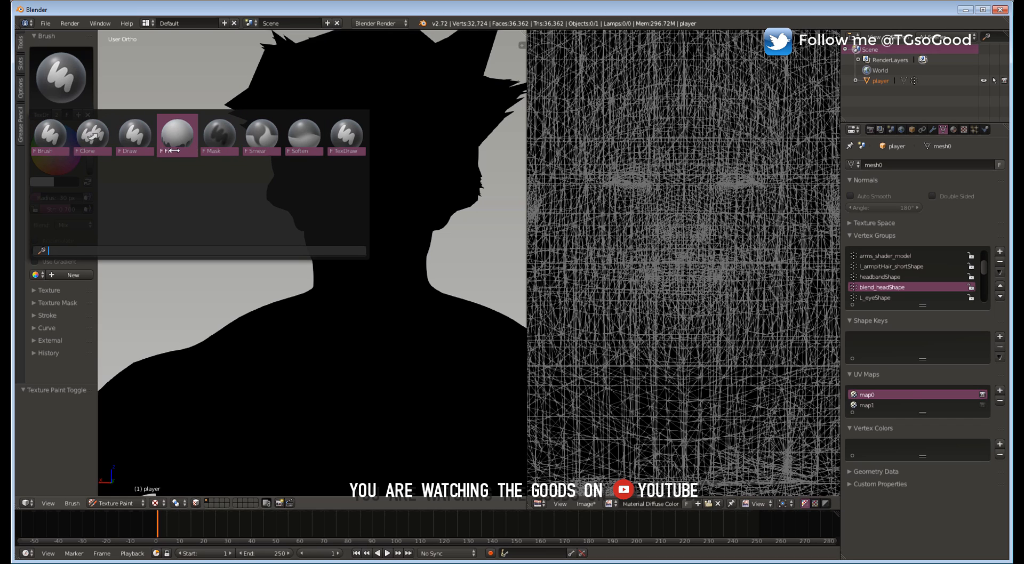
click(89, 139)
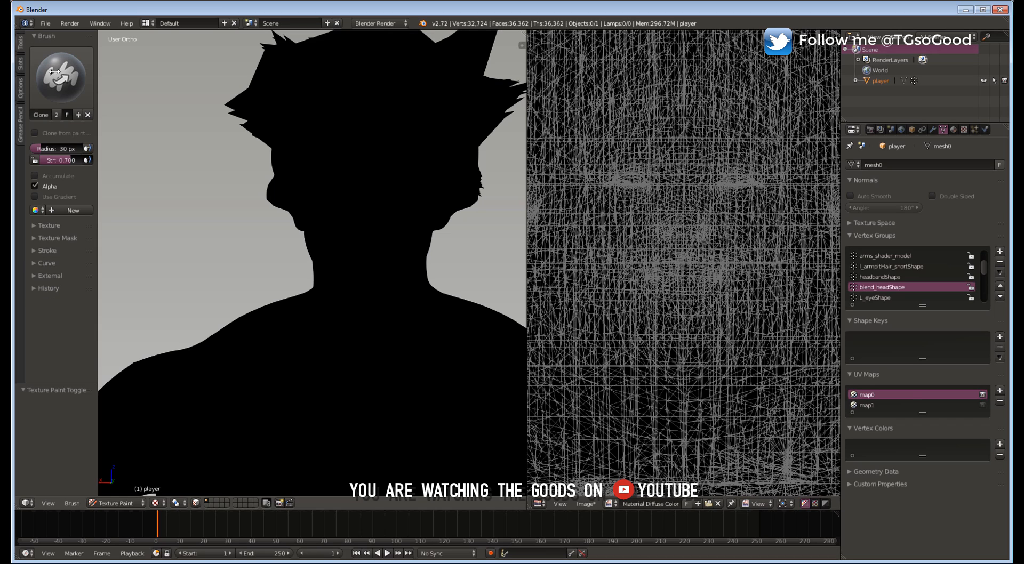
- Set the painting mode to Image and choose Material Diffuse Color as the image to paint on
click(19, 65)
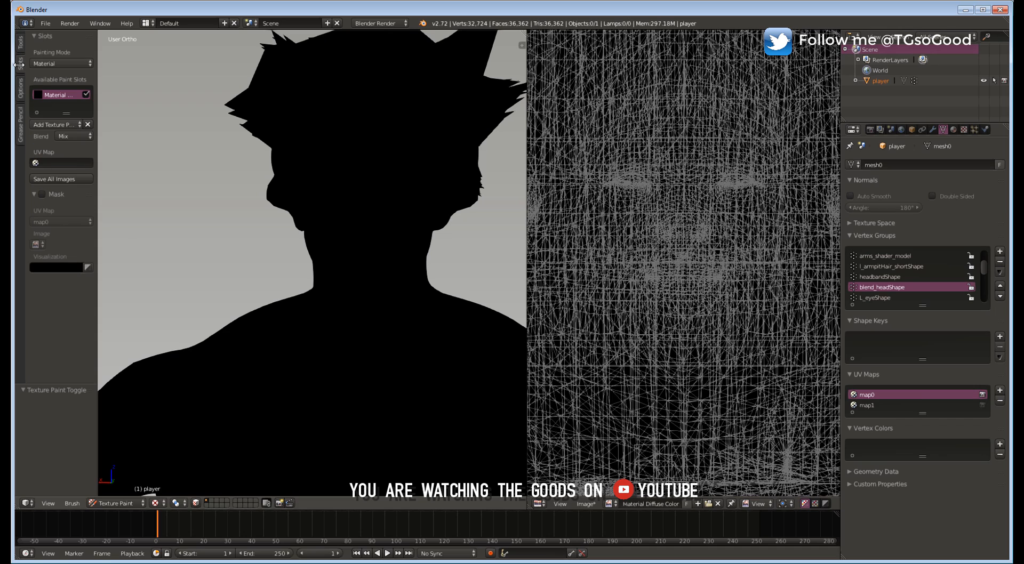
click(43, 64)
click(46, 84)
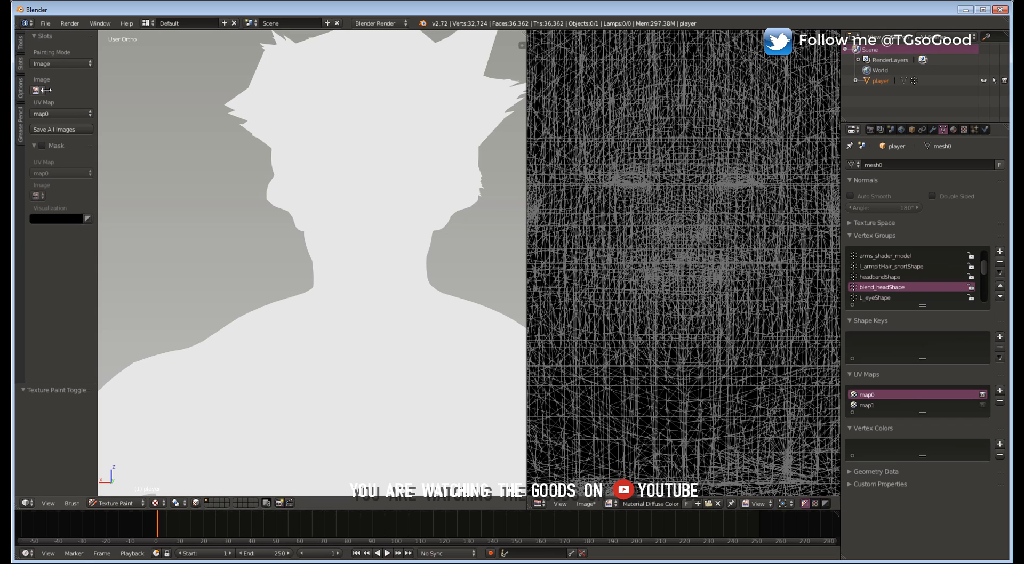
click(41, 90)
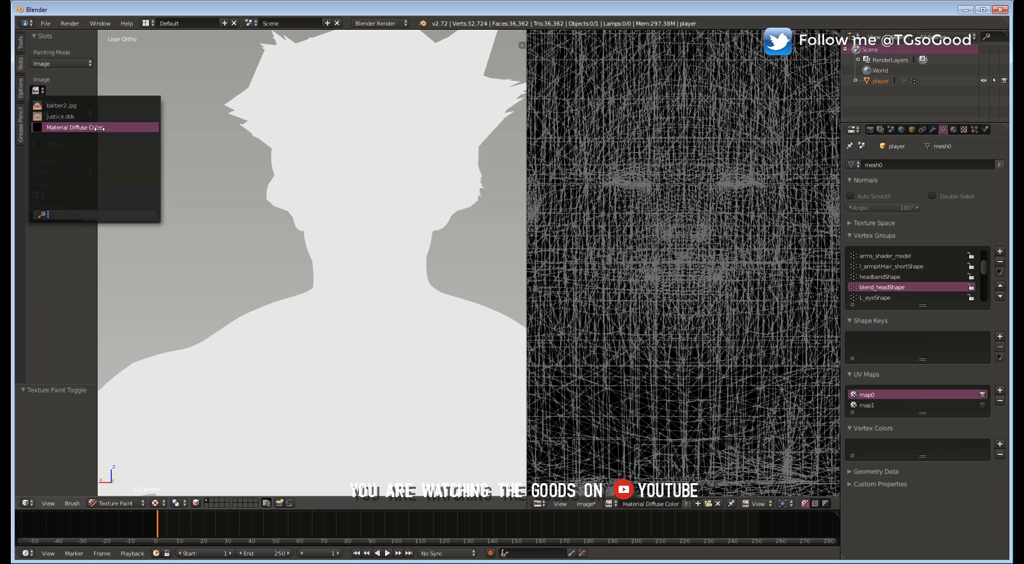
click(98, 128)
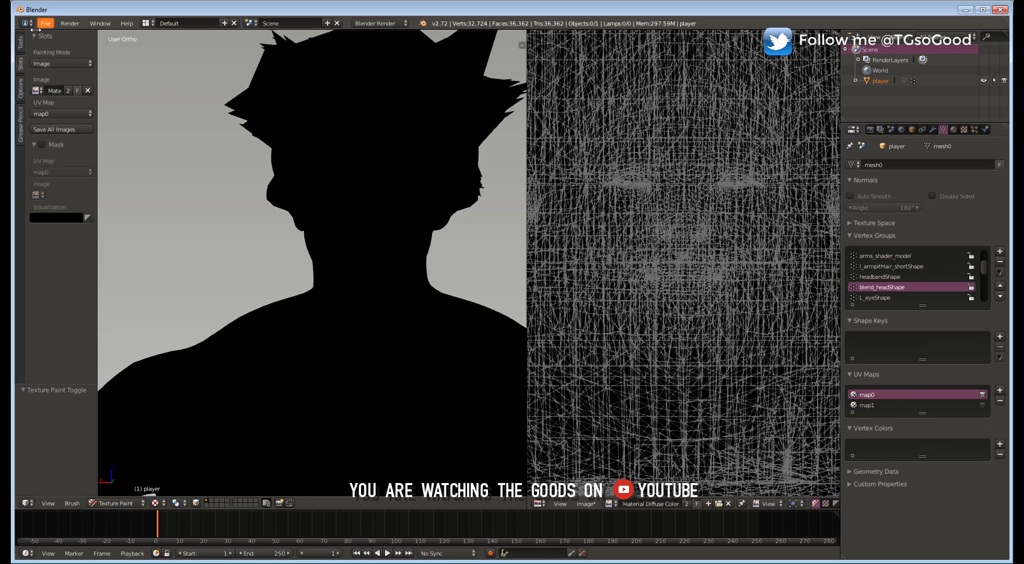
- Enable cloning from an image for the Clone brush, with barber2.jpg as the source clone image
click(21, 44)
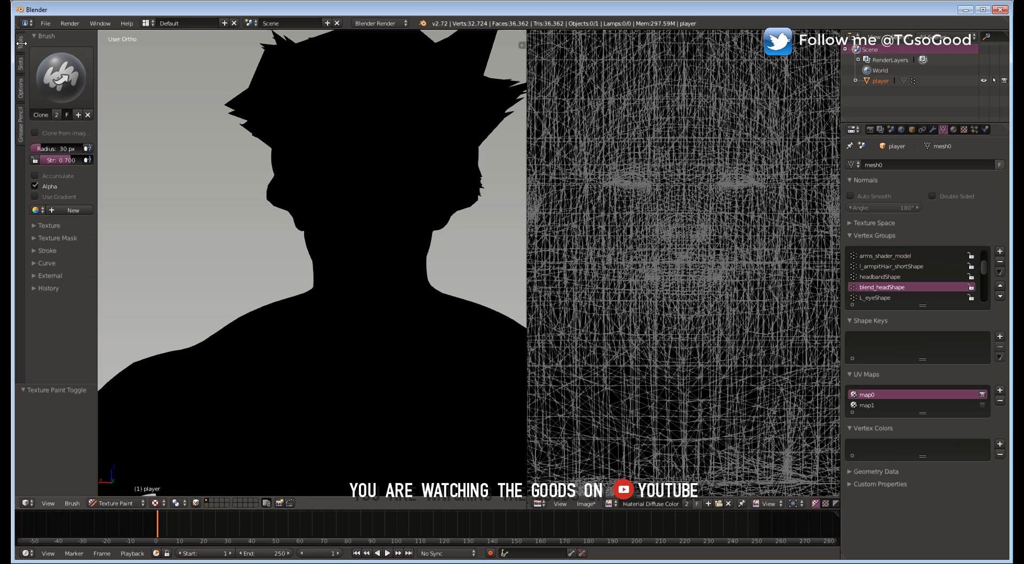
click(36, 132)
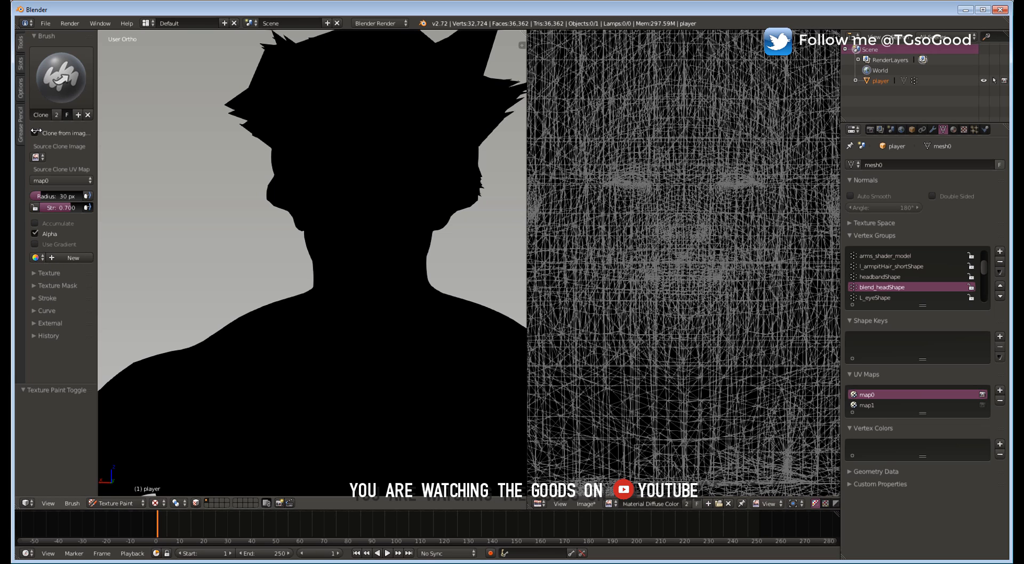
click(37, 158)
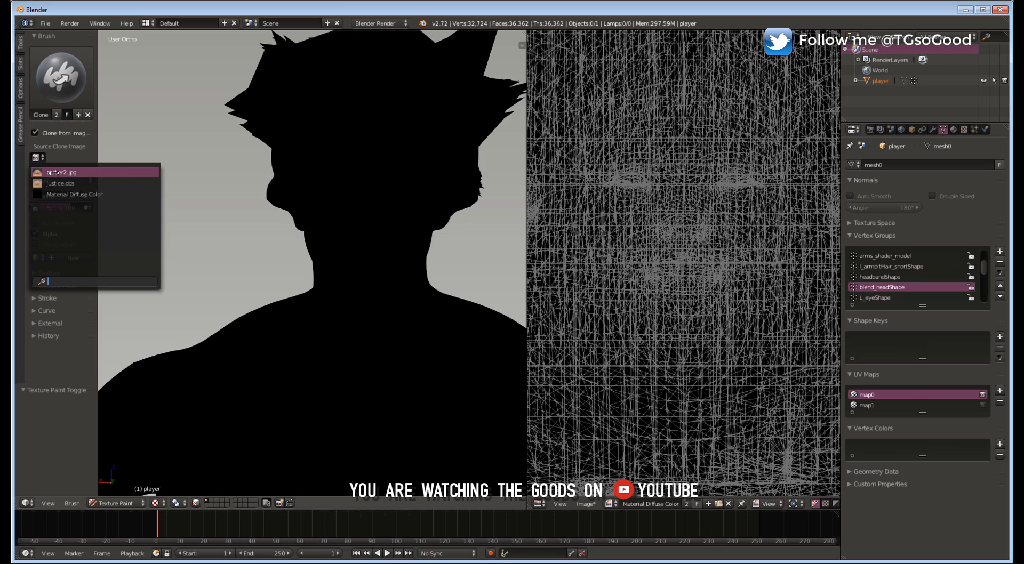
click(54, 172)
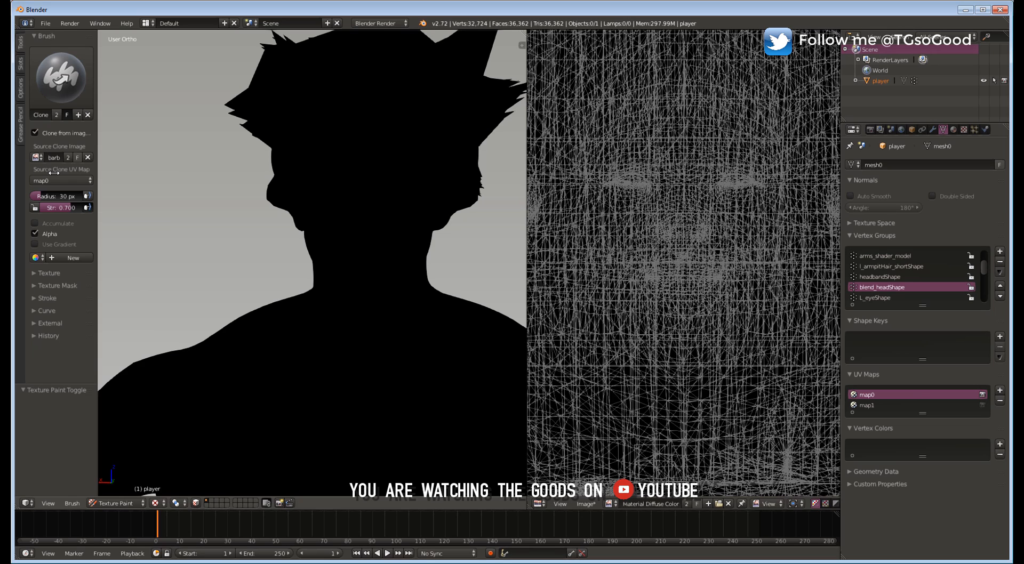
- Paint the cloned barber2.jpg texture over the player's face, hair, neck and shoulders in the 3D view
click(360, 203)
click(344, 204)
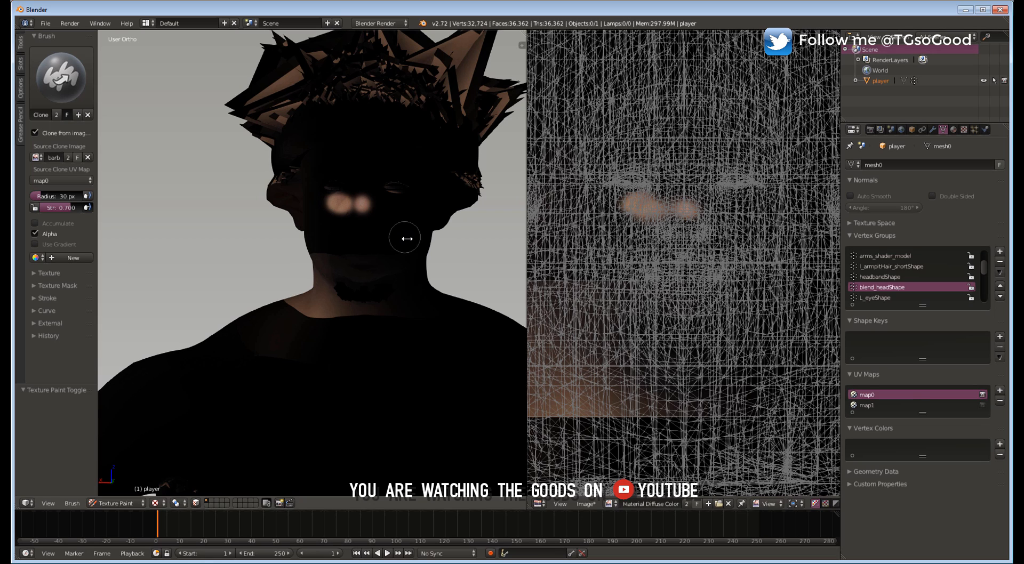
mouse_move(354, 240)
mouse_down()
mouse_move(412, 233)
mouse_move(369, 186)
mouse_move(401, 189)
mouse_up()
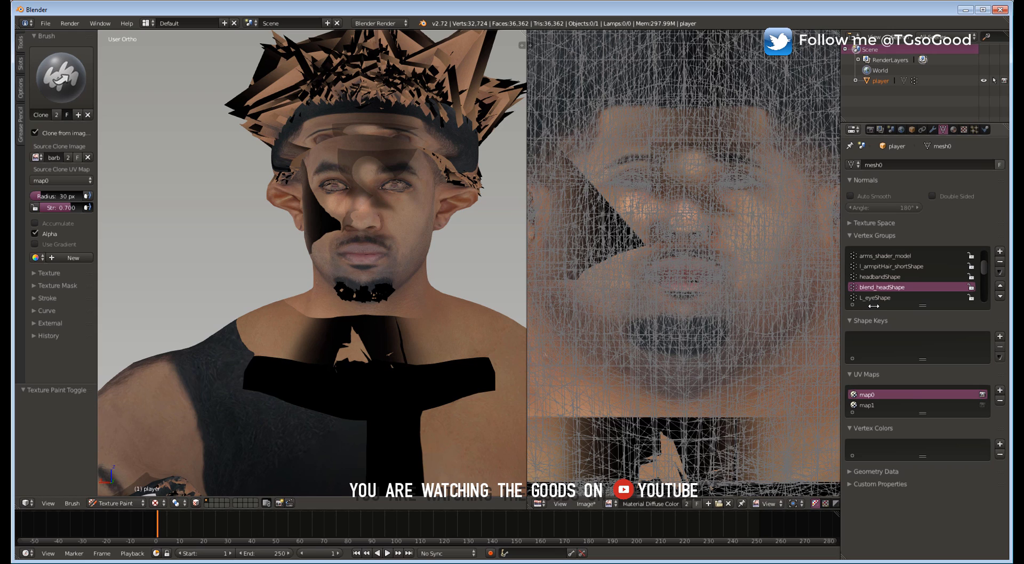
- Put the player mesh back in Edit Mode and select all of its geometry
click(120, 503)
click(121, 478)
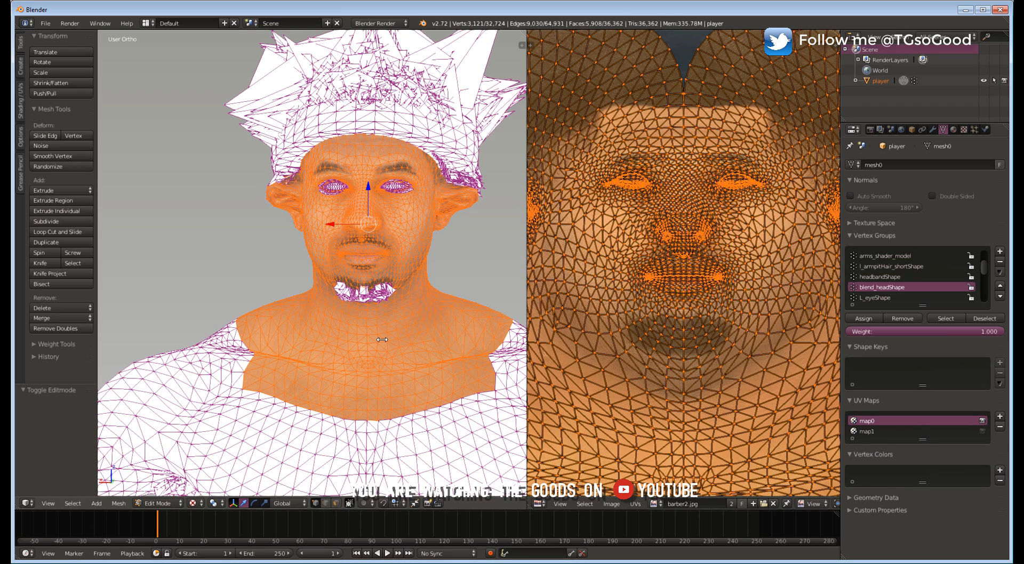
key(a)
key(a)
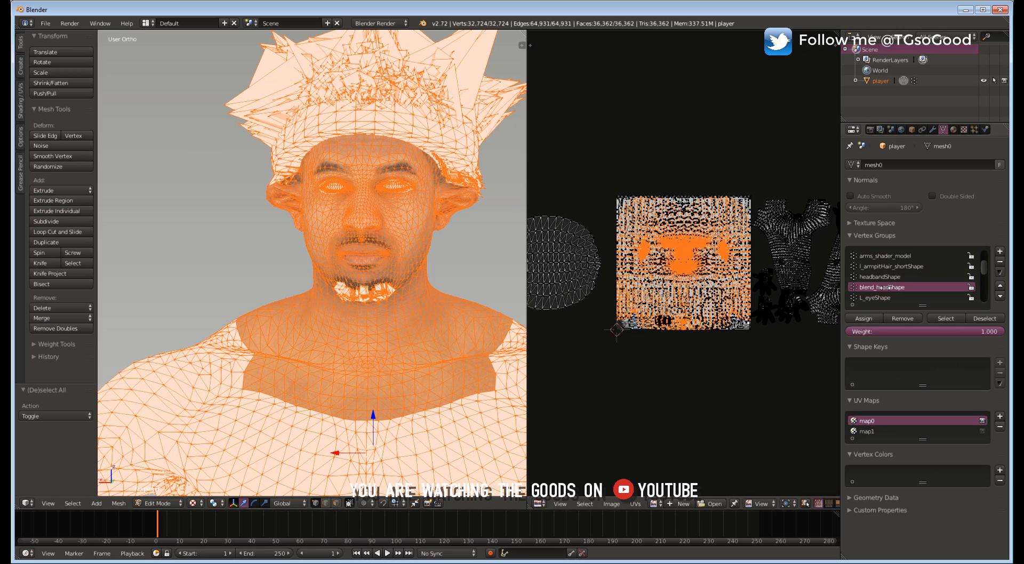
- Deselect the blend_headShape vertex group and delete all other vertices so only the head and neck mesh is kept
click(983, 319)
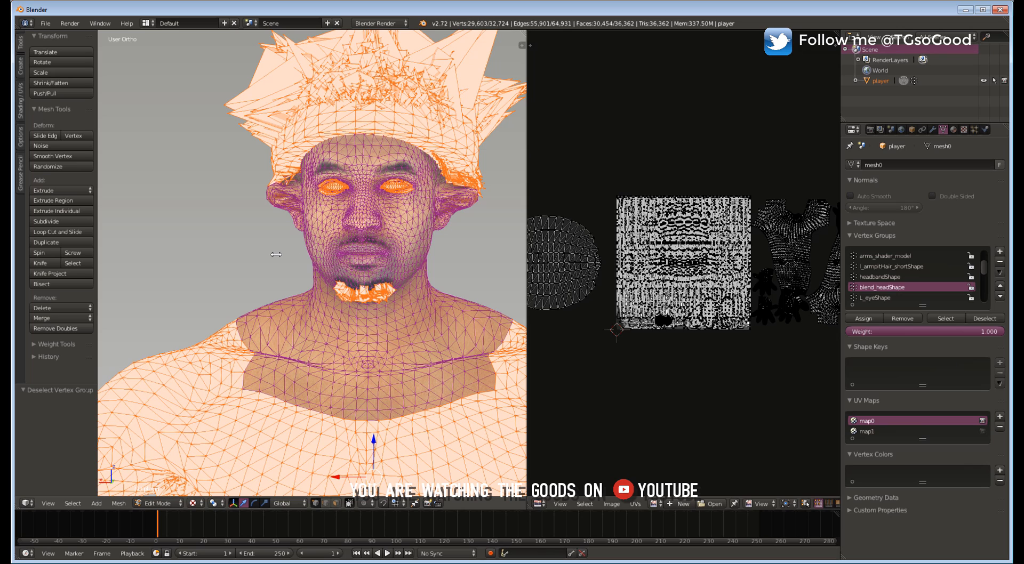
key(x)
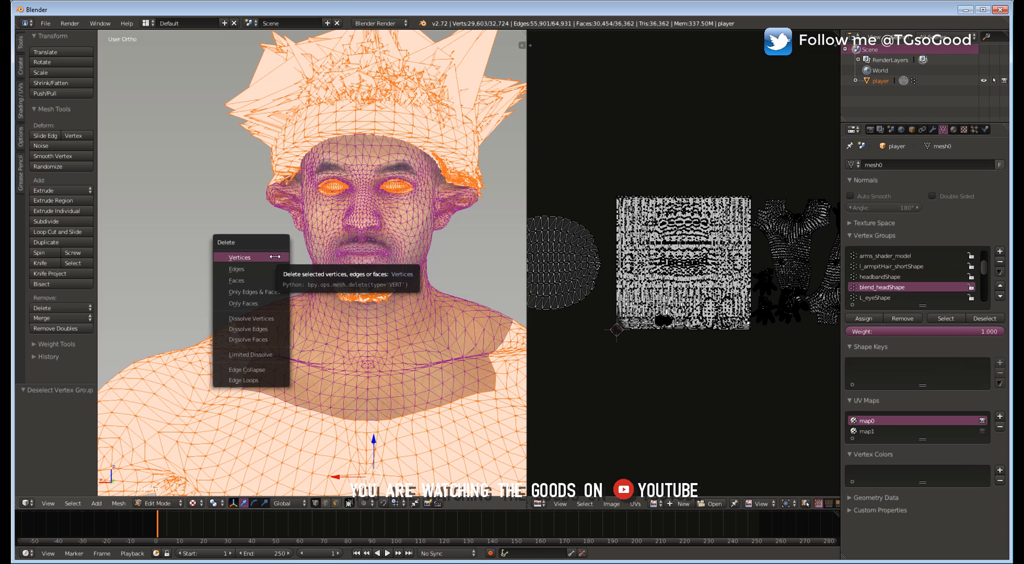
click(274, 257)
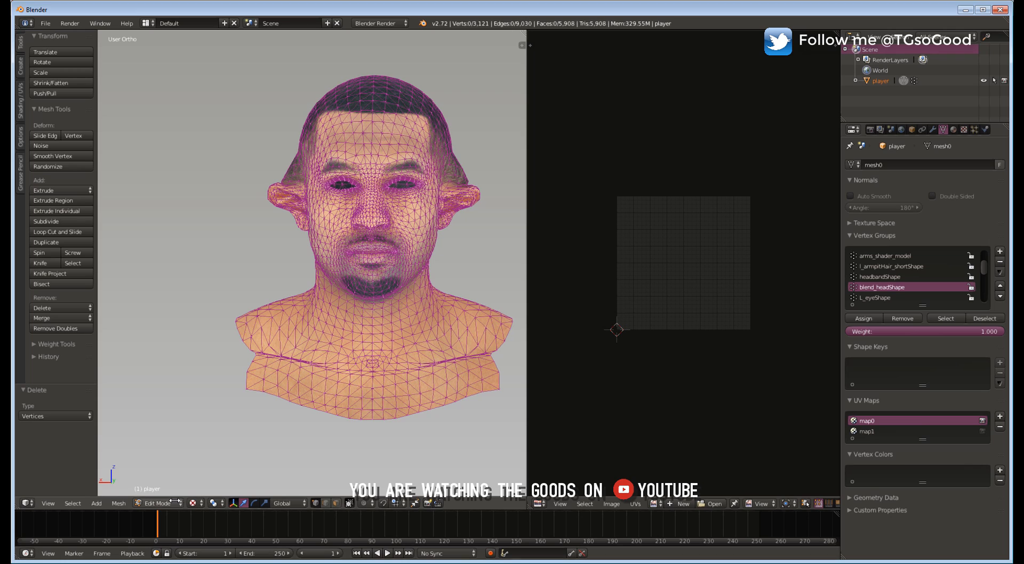
- Switch the isolated head to Texture Paint mode and clone barber2.jpg over the dark patches on the face
click(158, 504)
click(163, 433)
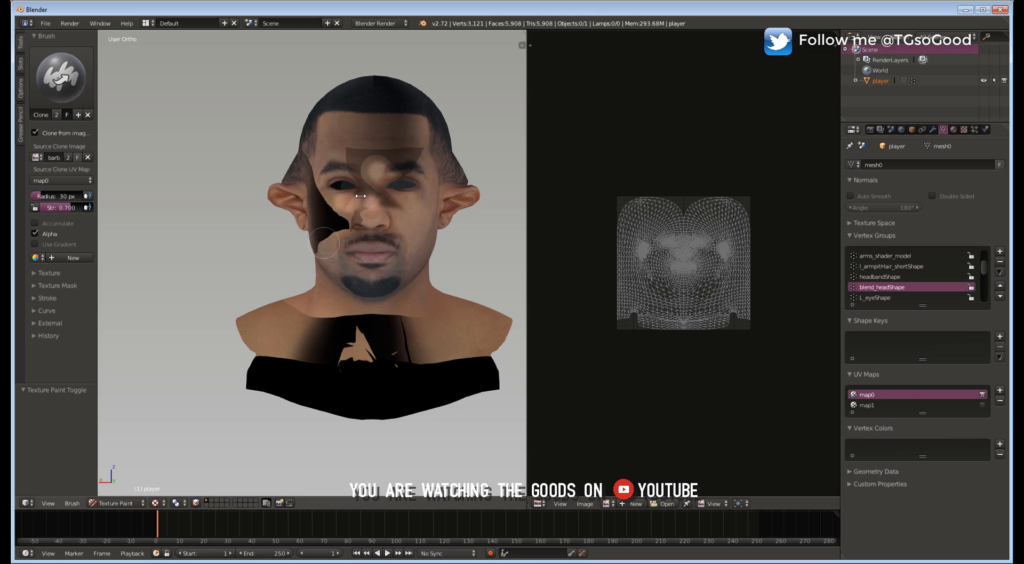
mouse_move(324, 242)
mouse_down()
mouse_move(341, 250)
mouse_move(368, 197)
mouse_move(415, 147)
mouse_up()
mouse_move(281, 183)
mouse_down()
mouse_move(319, 229)
mouse_move(312, 184)
mouse_move(356, 251)
mouse_move(345, 218)
mouse_move(329, 243)
mouse_move(314, 154)
mouse_move(430, 167)
mouse_move(338, 279)
mouse_move(389, 315)
mouse_move(342, 314)
mouse_up()
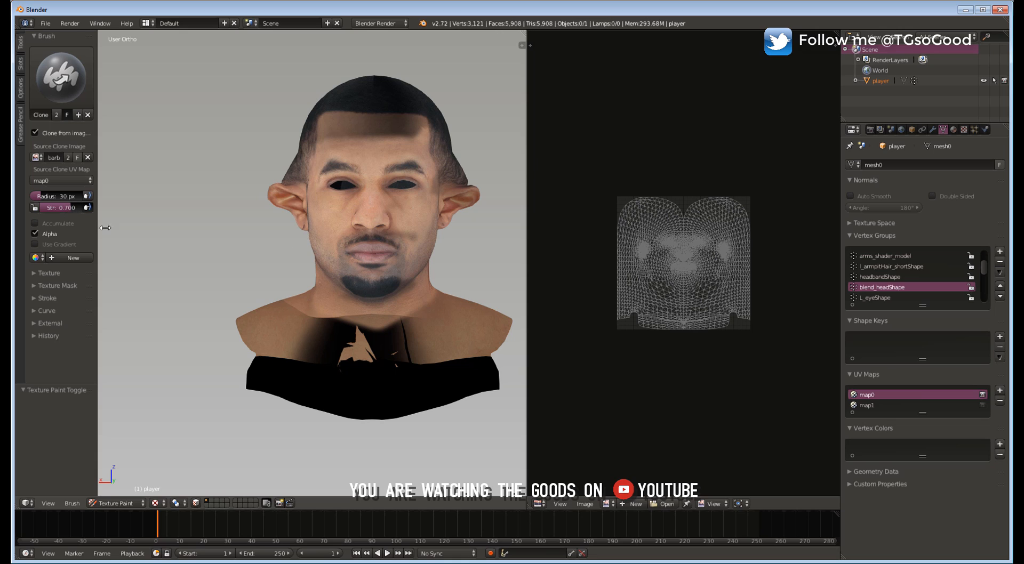
- Paint the cloned barber2.jpg texture over the forehead, hair, shoulders and the dark areas of the upper chest
click(42, 158)
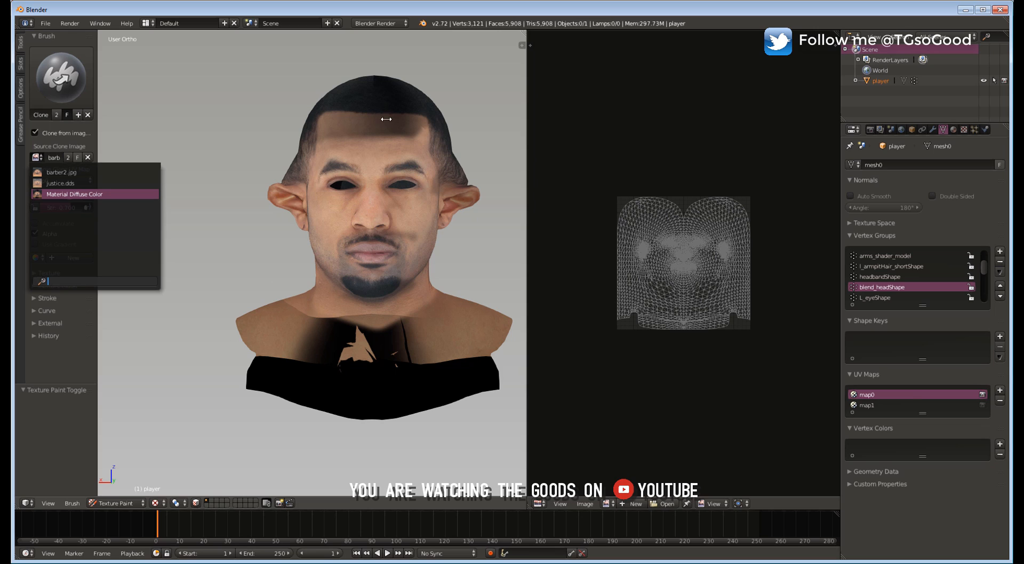
mouse_move(394, 132)
mouse_down()
mouse_move(333, 127)
mouse_move(357, 111)
mouse_move(433, 175)
mouse_move(376, 368)
mouse_move(304, 370)
mouse_move(309, 354)
mouse_move(411, 294)
mouse_up()
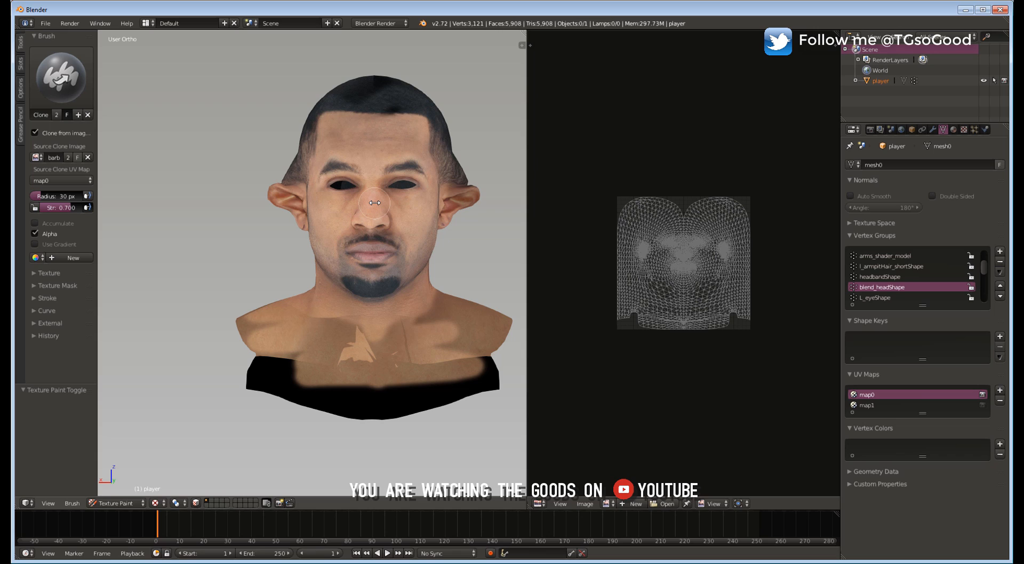
mouse_move(469, 348)
mouse_down()
mouse_move(481, 344)
mouse_move(471, 335)
mouse_up()
mouse_move(474, 337)
mouse_down()
mouse_move(326, 393)
mouse_move(261, 331)
mouse_move(349, 378)
mouse_move(393, 331)
mouse_up()
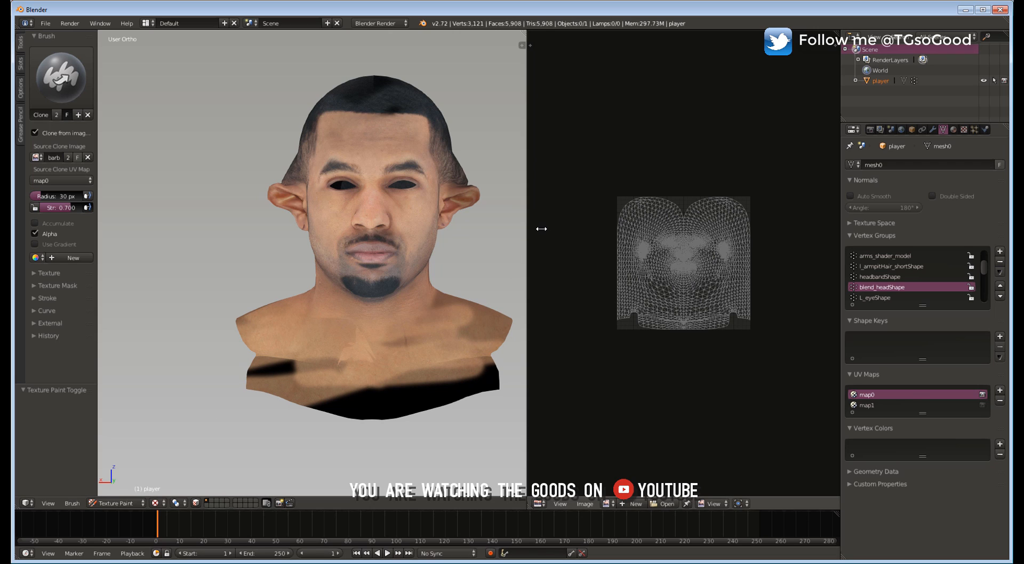